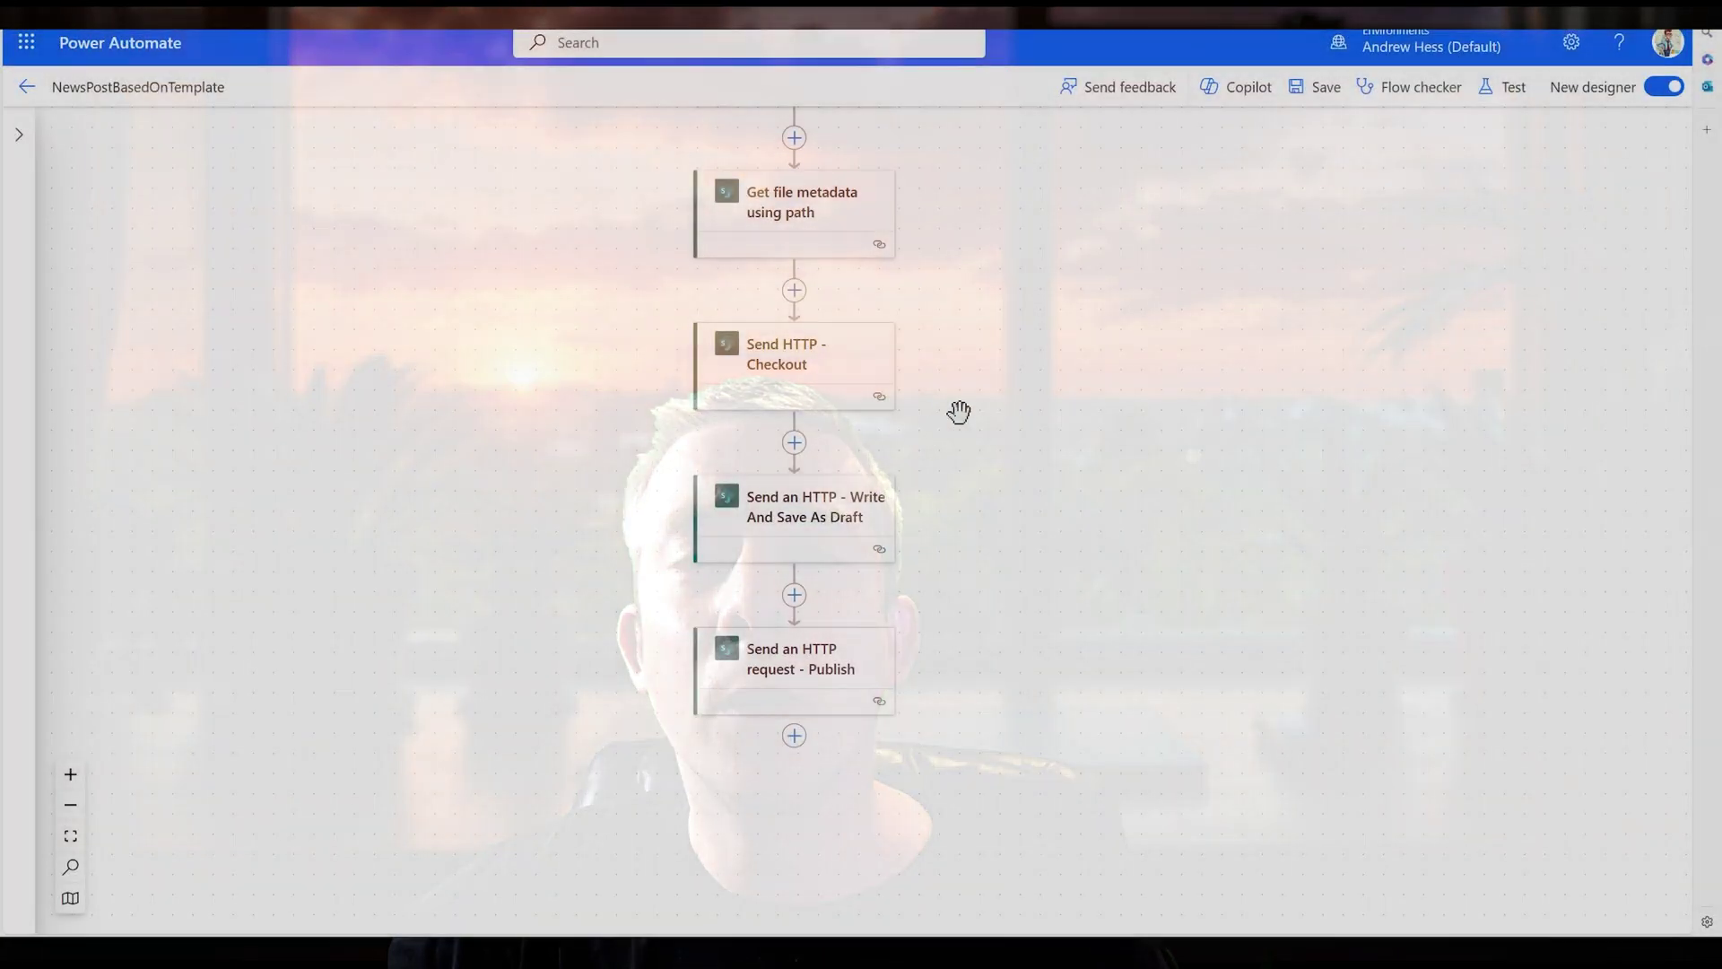
# - Scroll through the NewsPostBasedOnTemplate flow canvas to review its checkout, draft and publish actions
pyautogui.scroll(5, 968, 405)
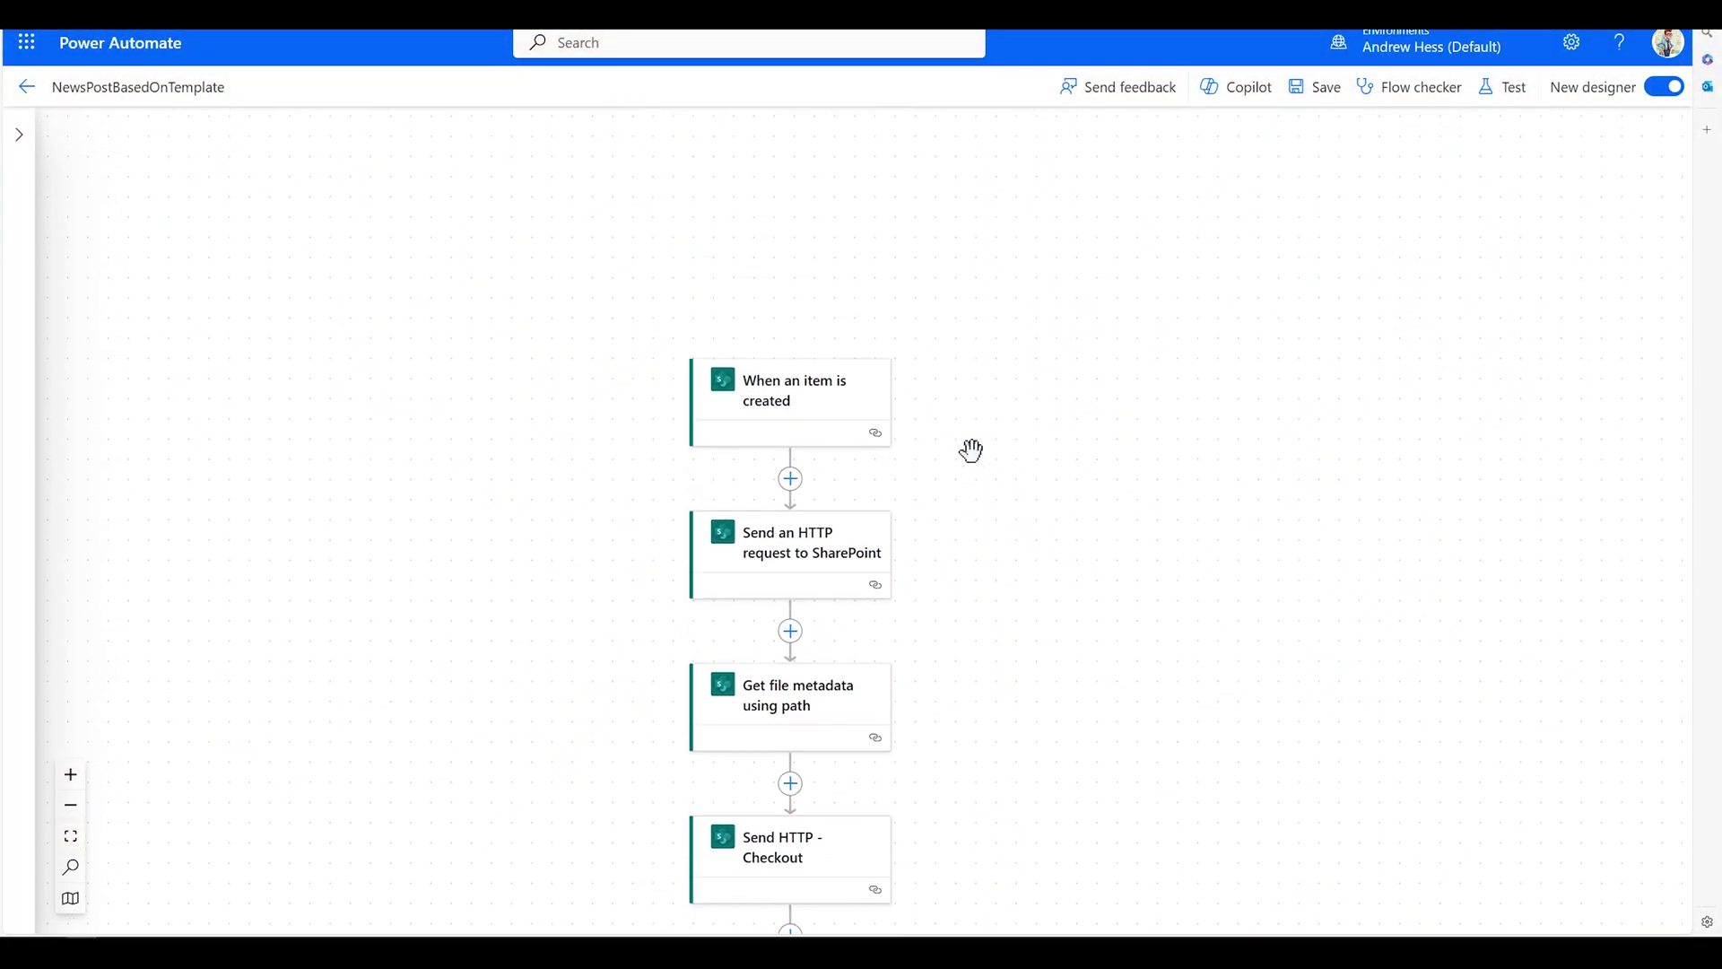
pyautogui.moveTo(970, 450); pyautogui.dragTo(1027, 283)
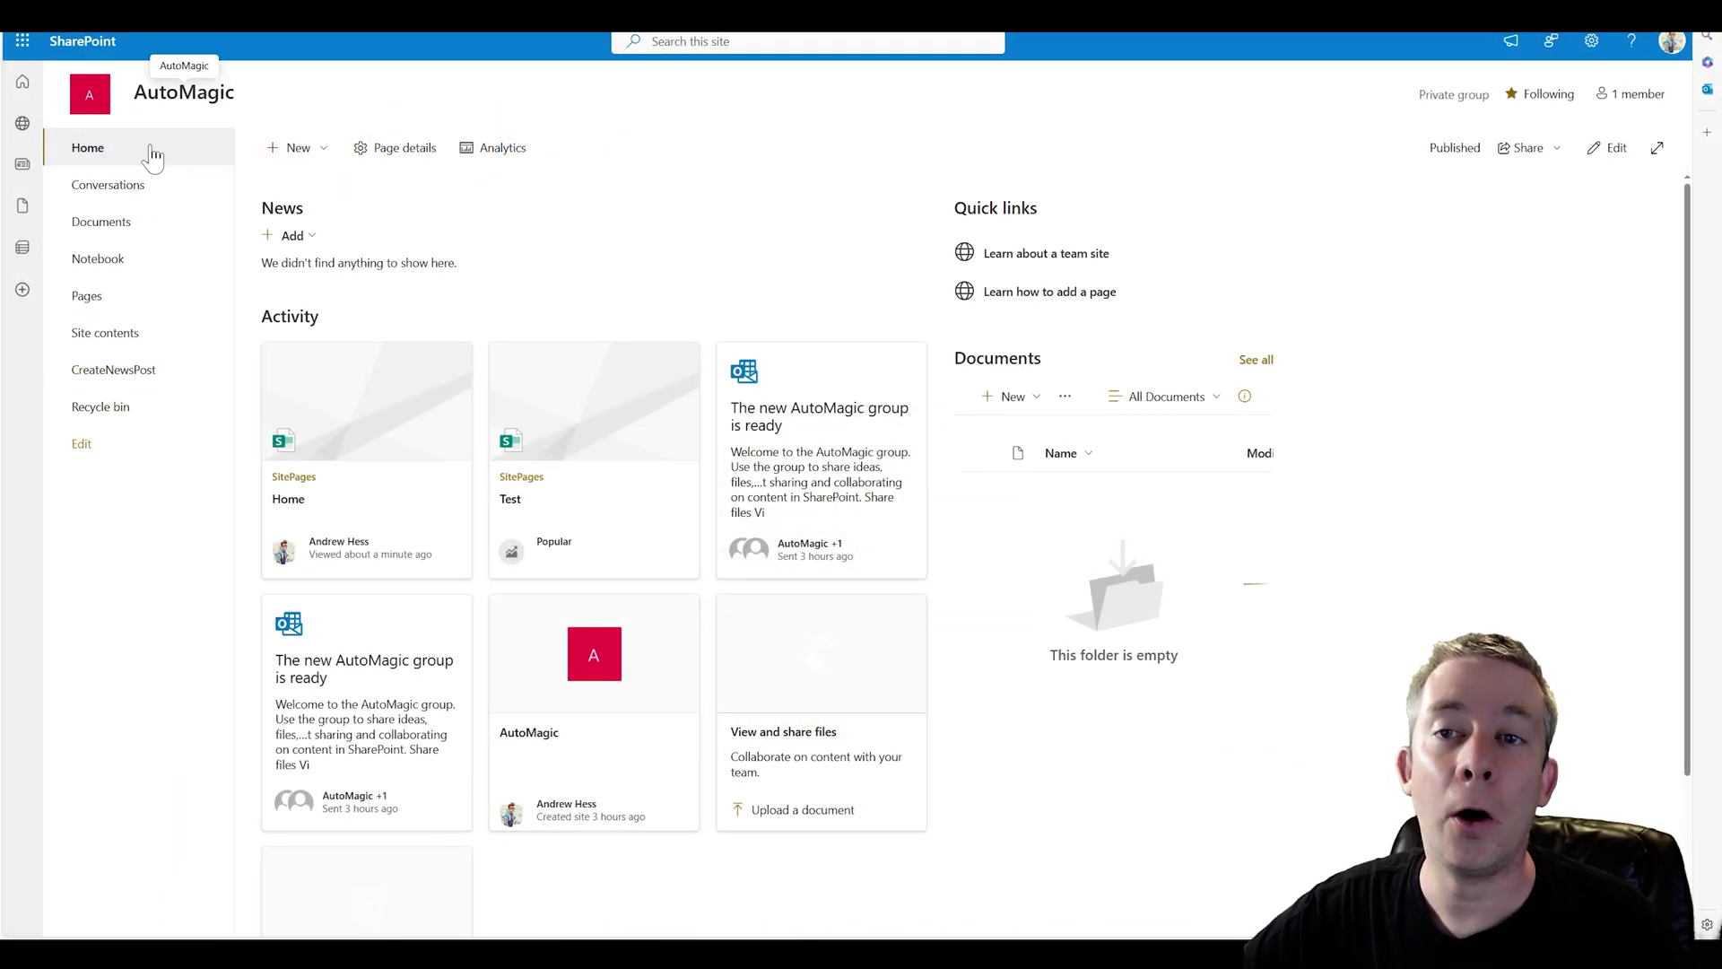
# - Confirm the CreateNewsPost list has no items, then return to the AutoMagic home page
pyautogui.click(106, 369)
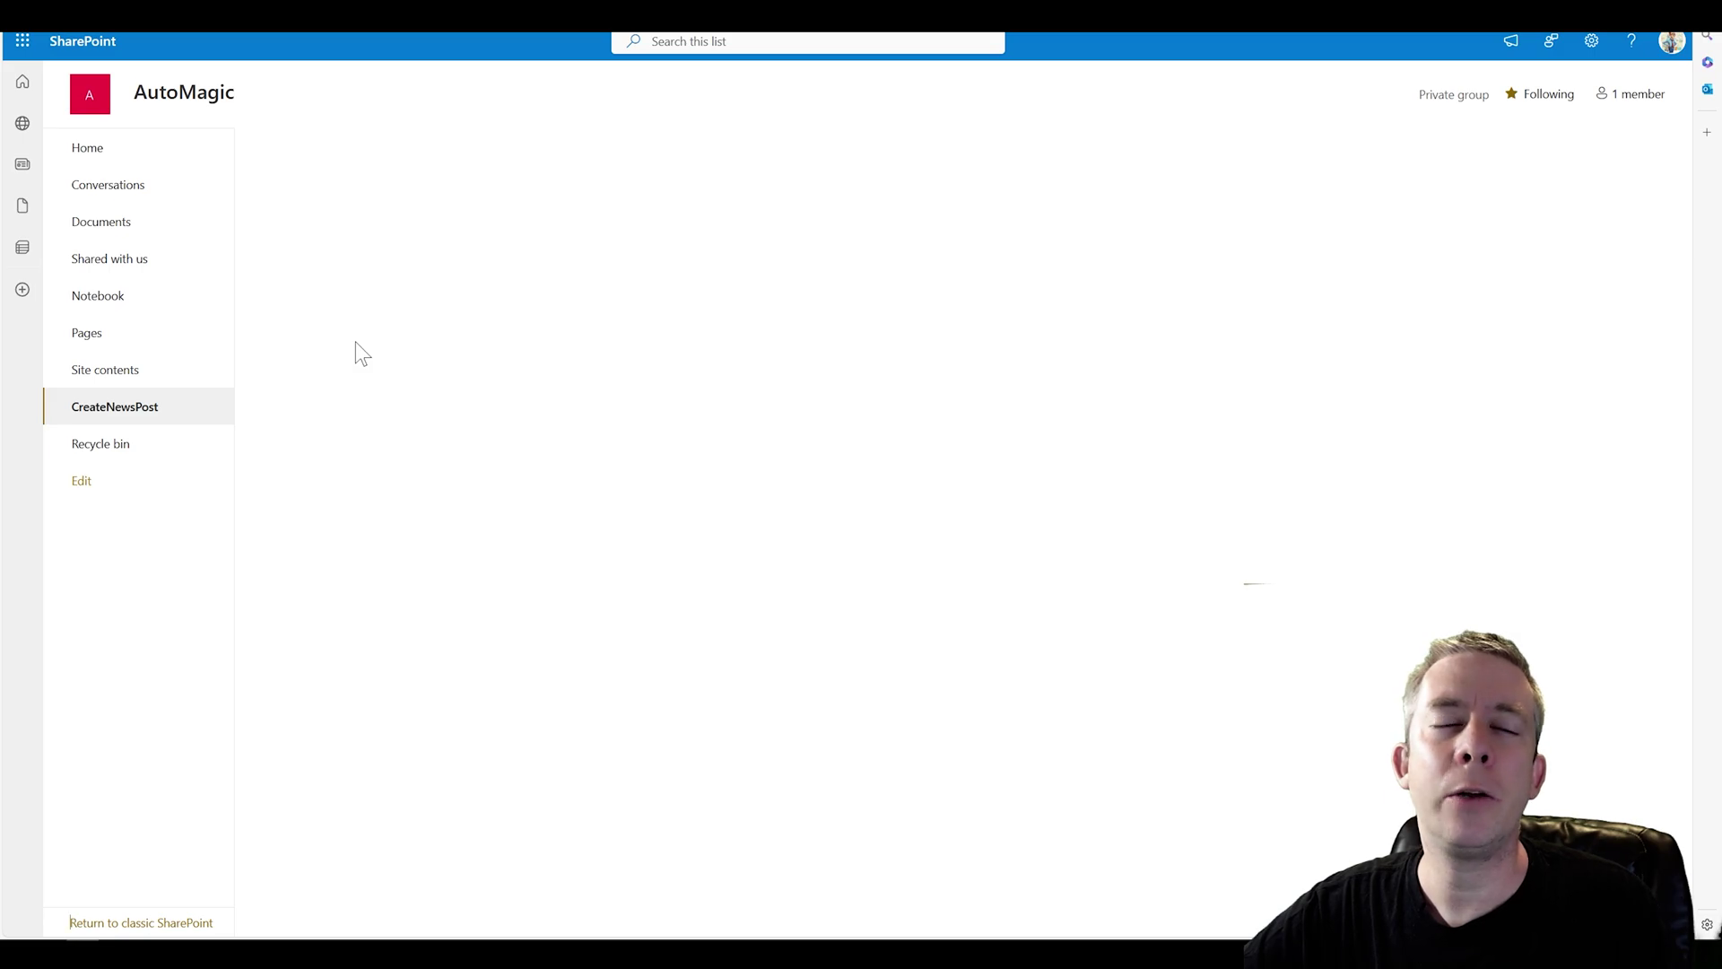
pyautogui.click(152, 419)
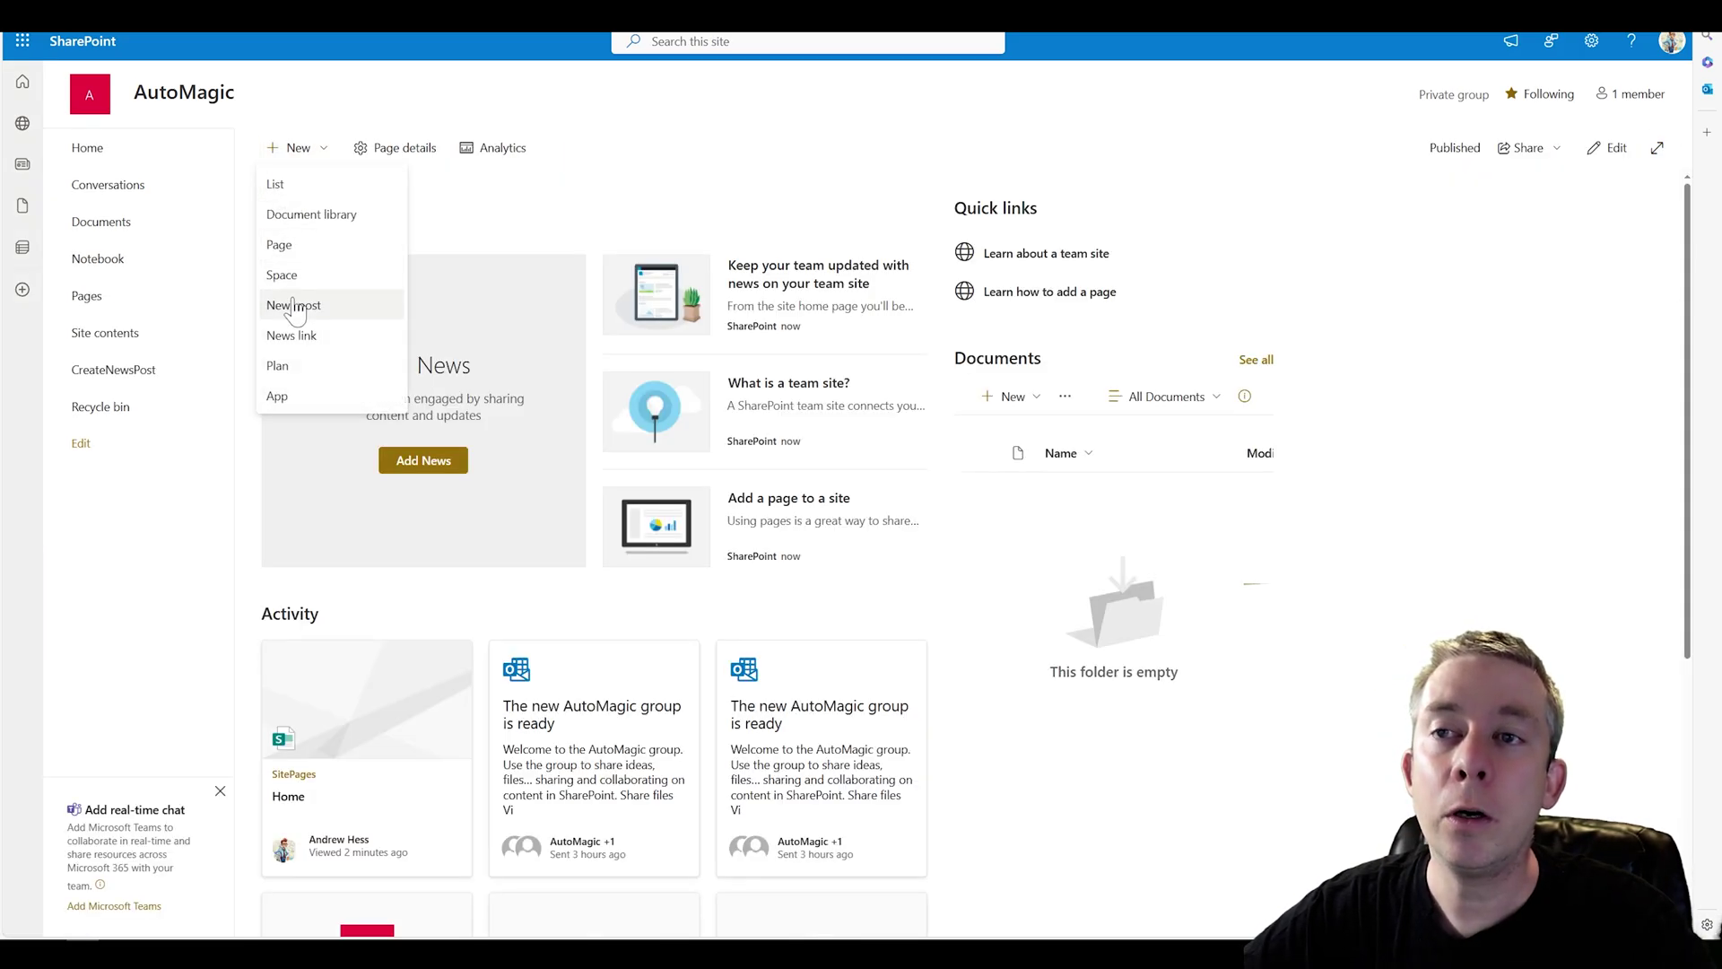
pyautogui.click(327, 315)
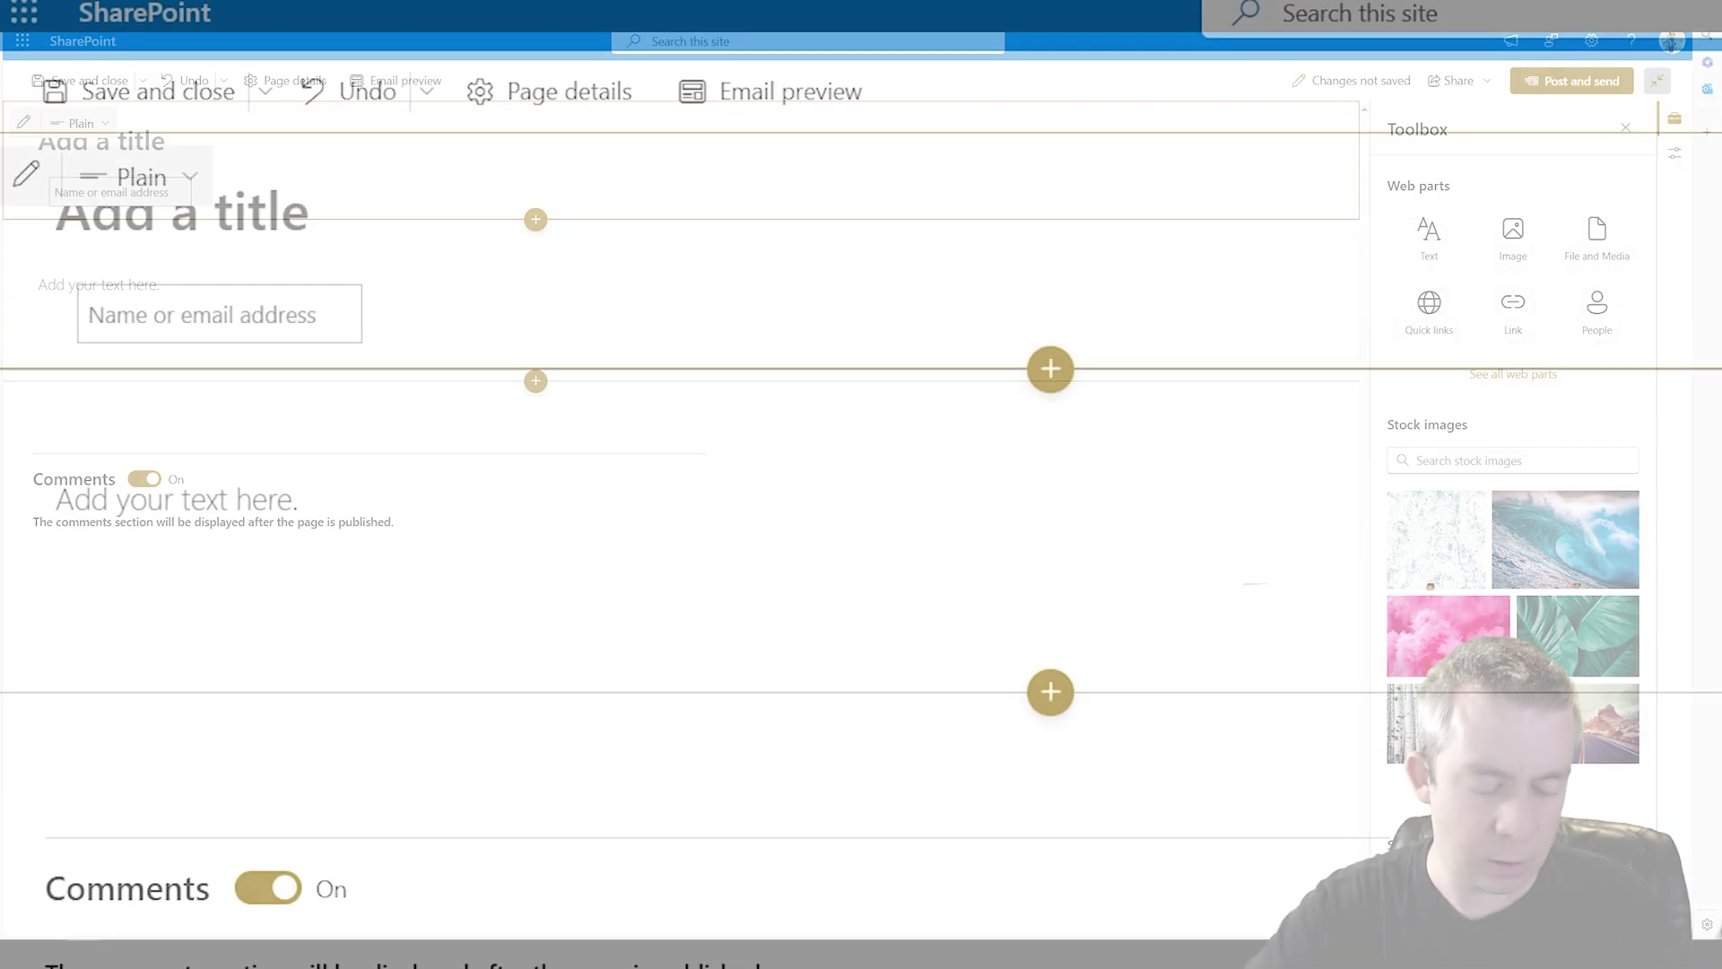
# - Enter 'Template' as the news post title and save the page with Save as template
pyautogui.write('Template')
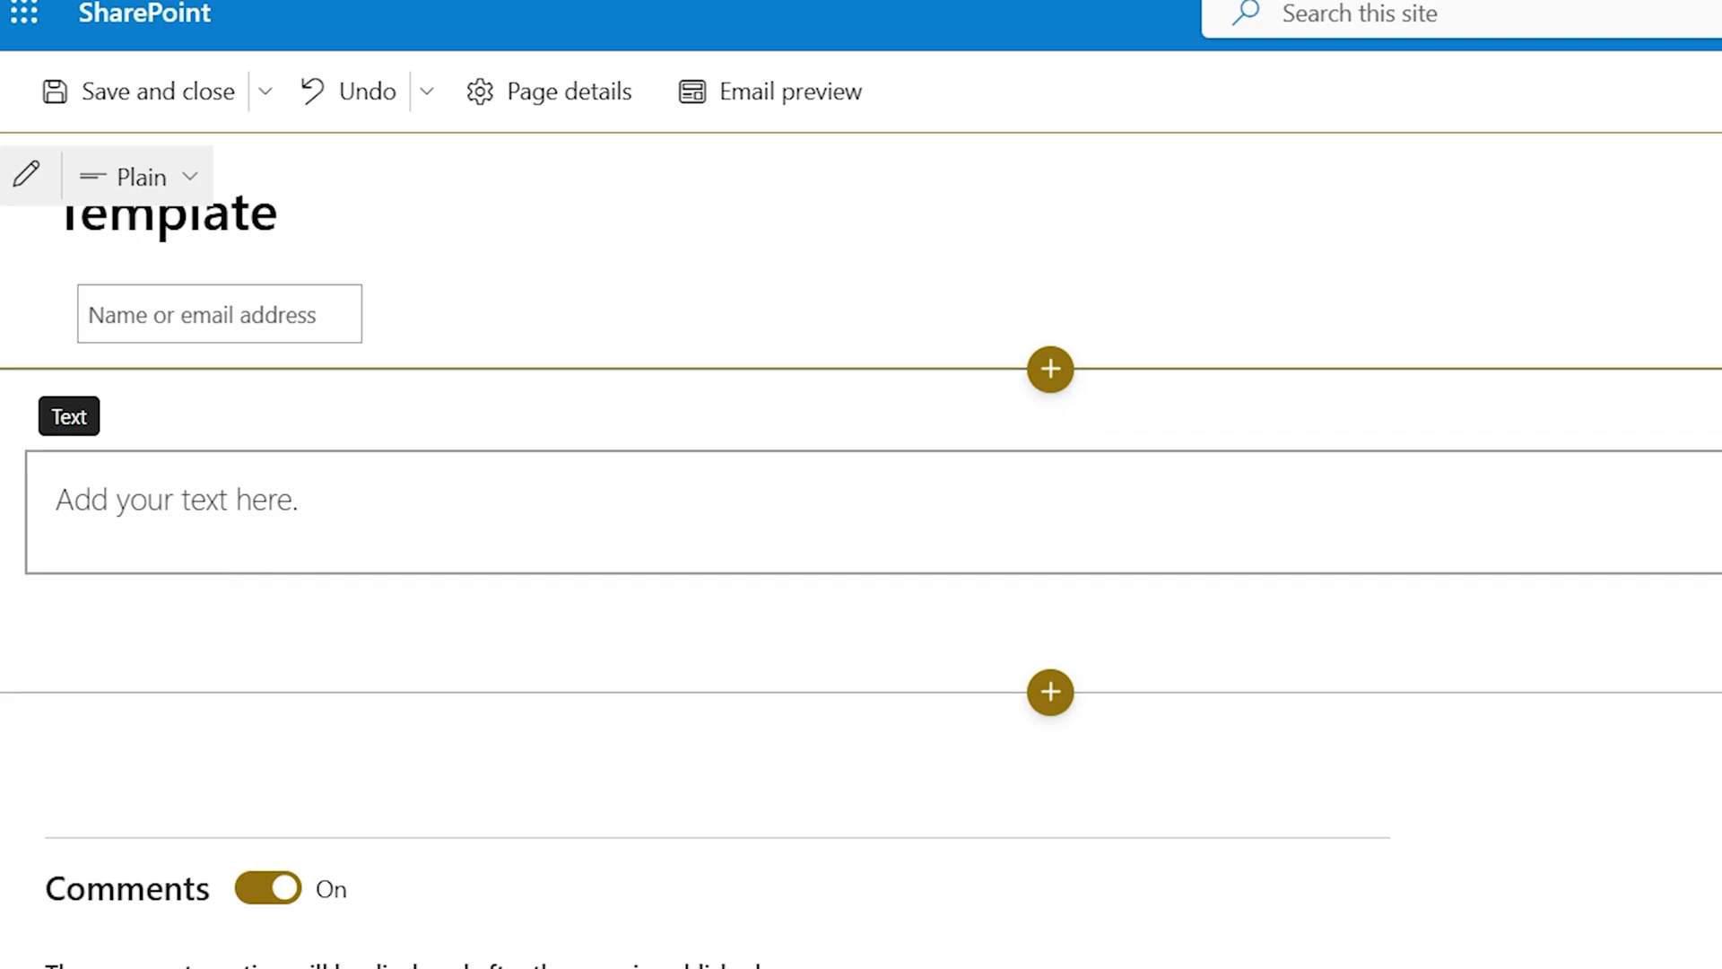
pyautogui.click(56, 499)
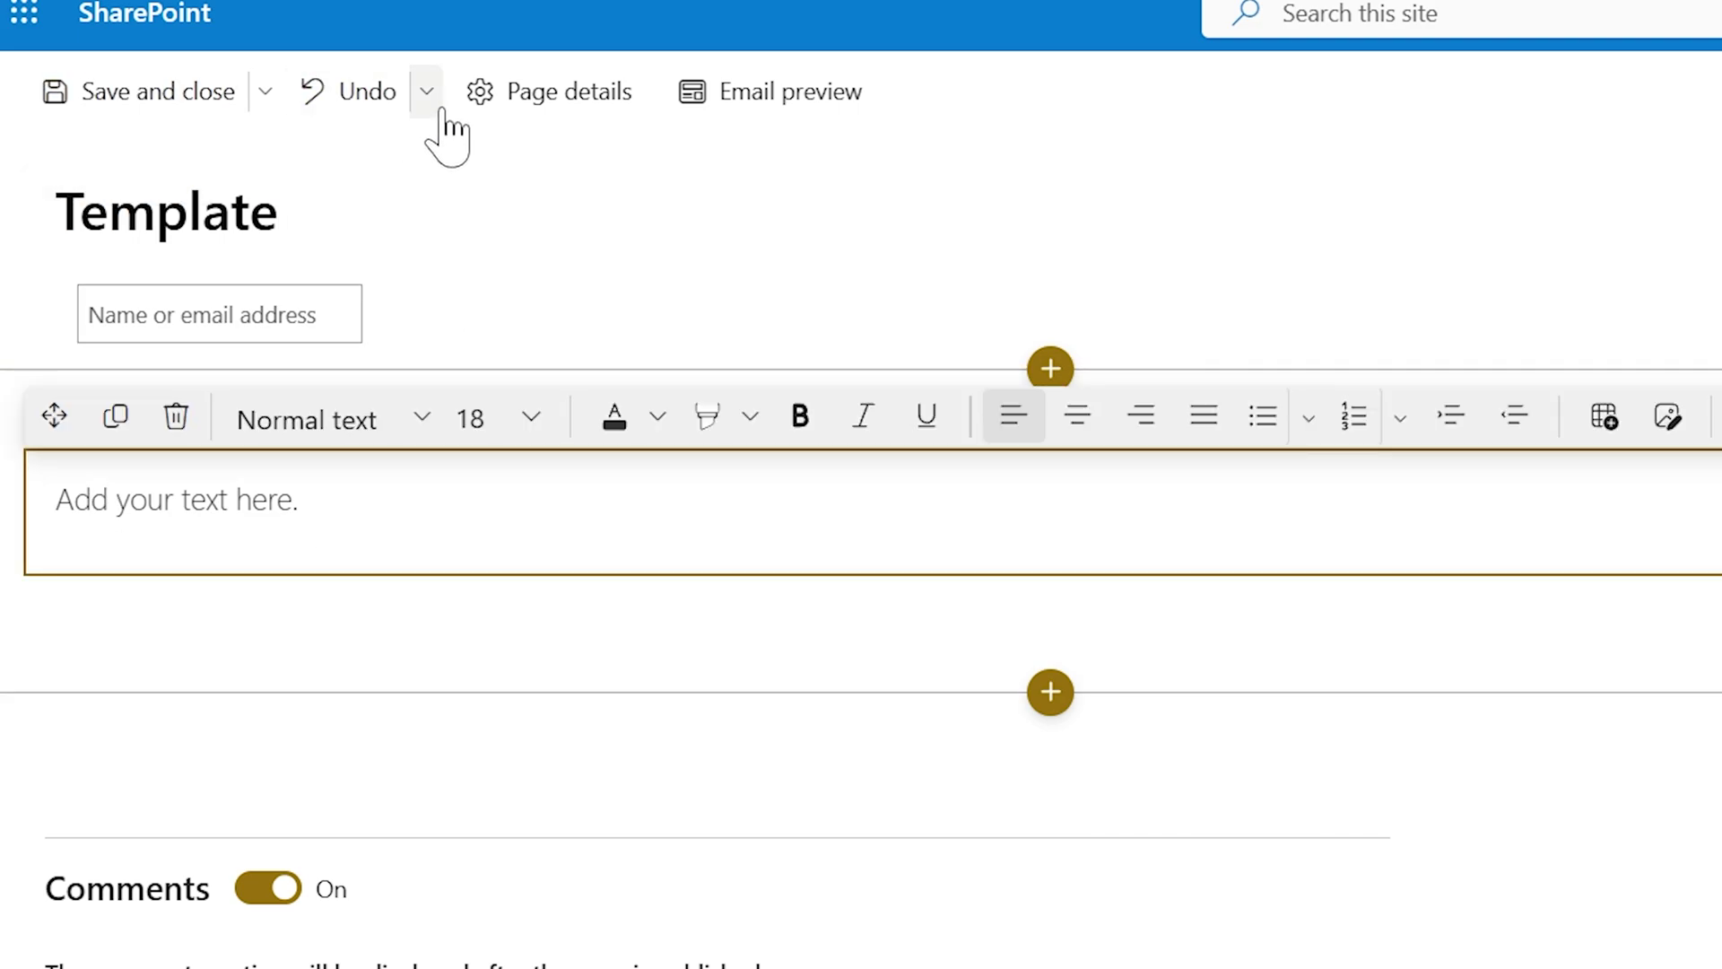
pyautogui.click(265, 92)
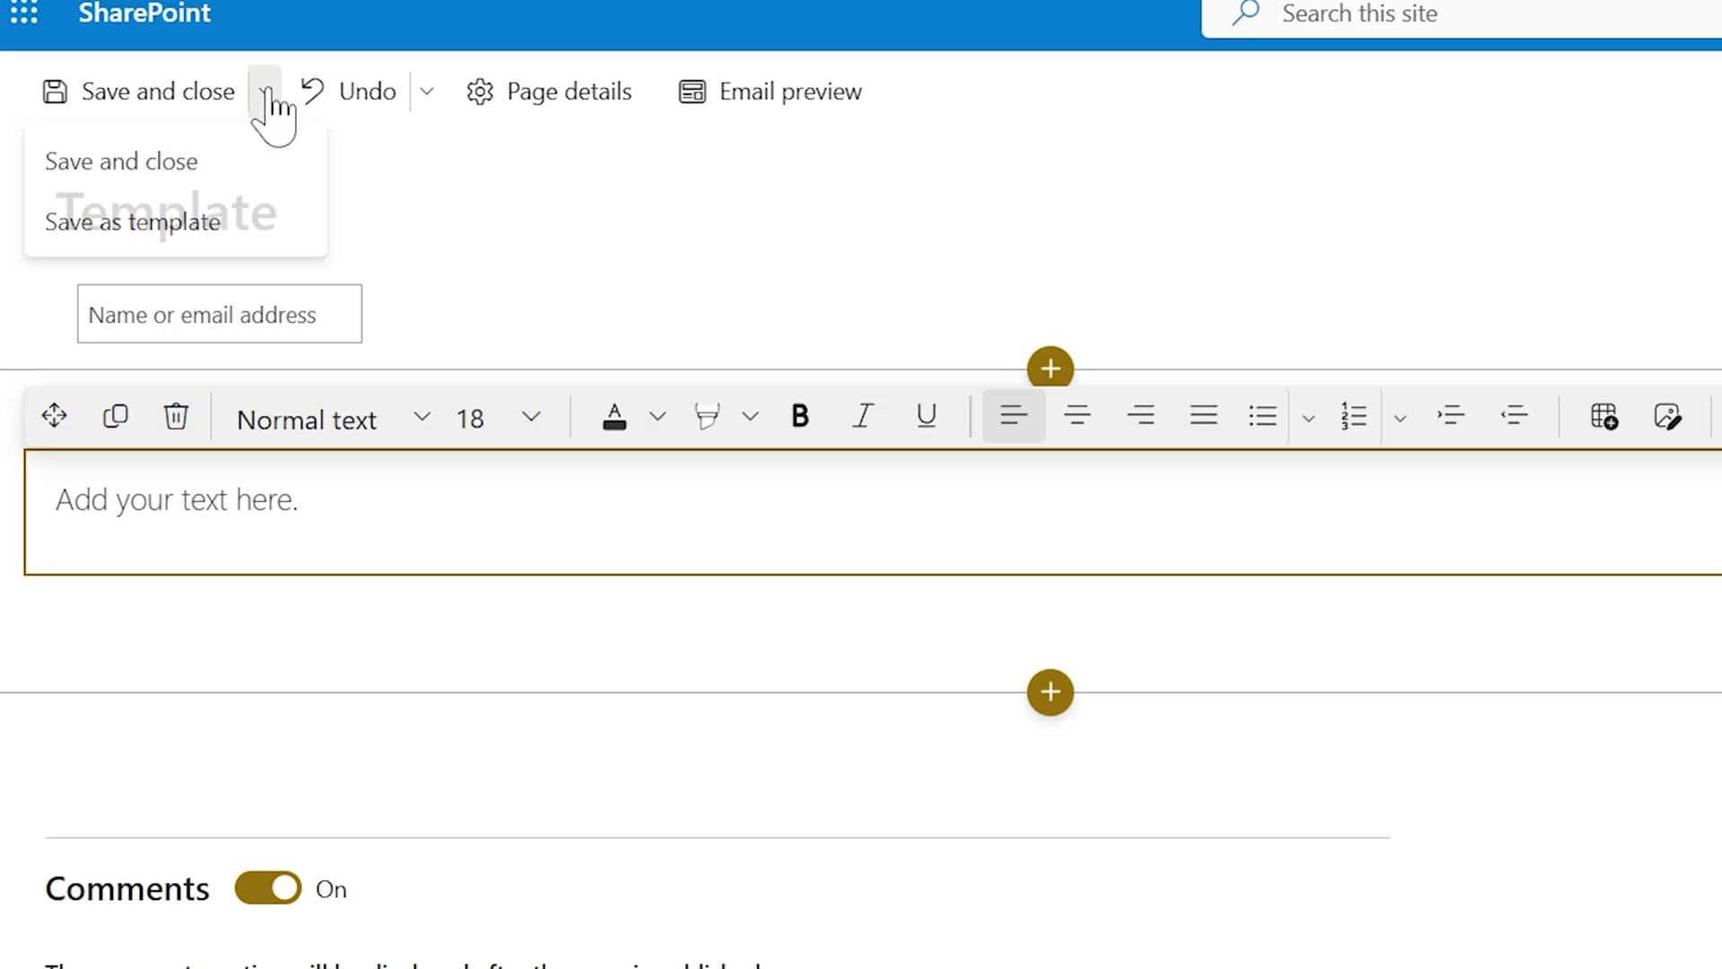
pyautogui.click(159, 226)
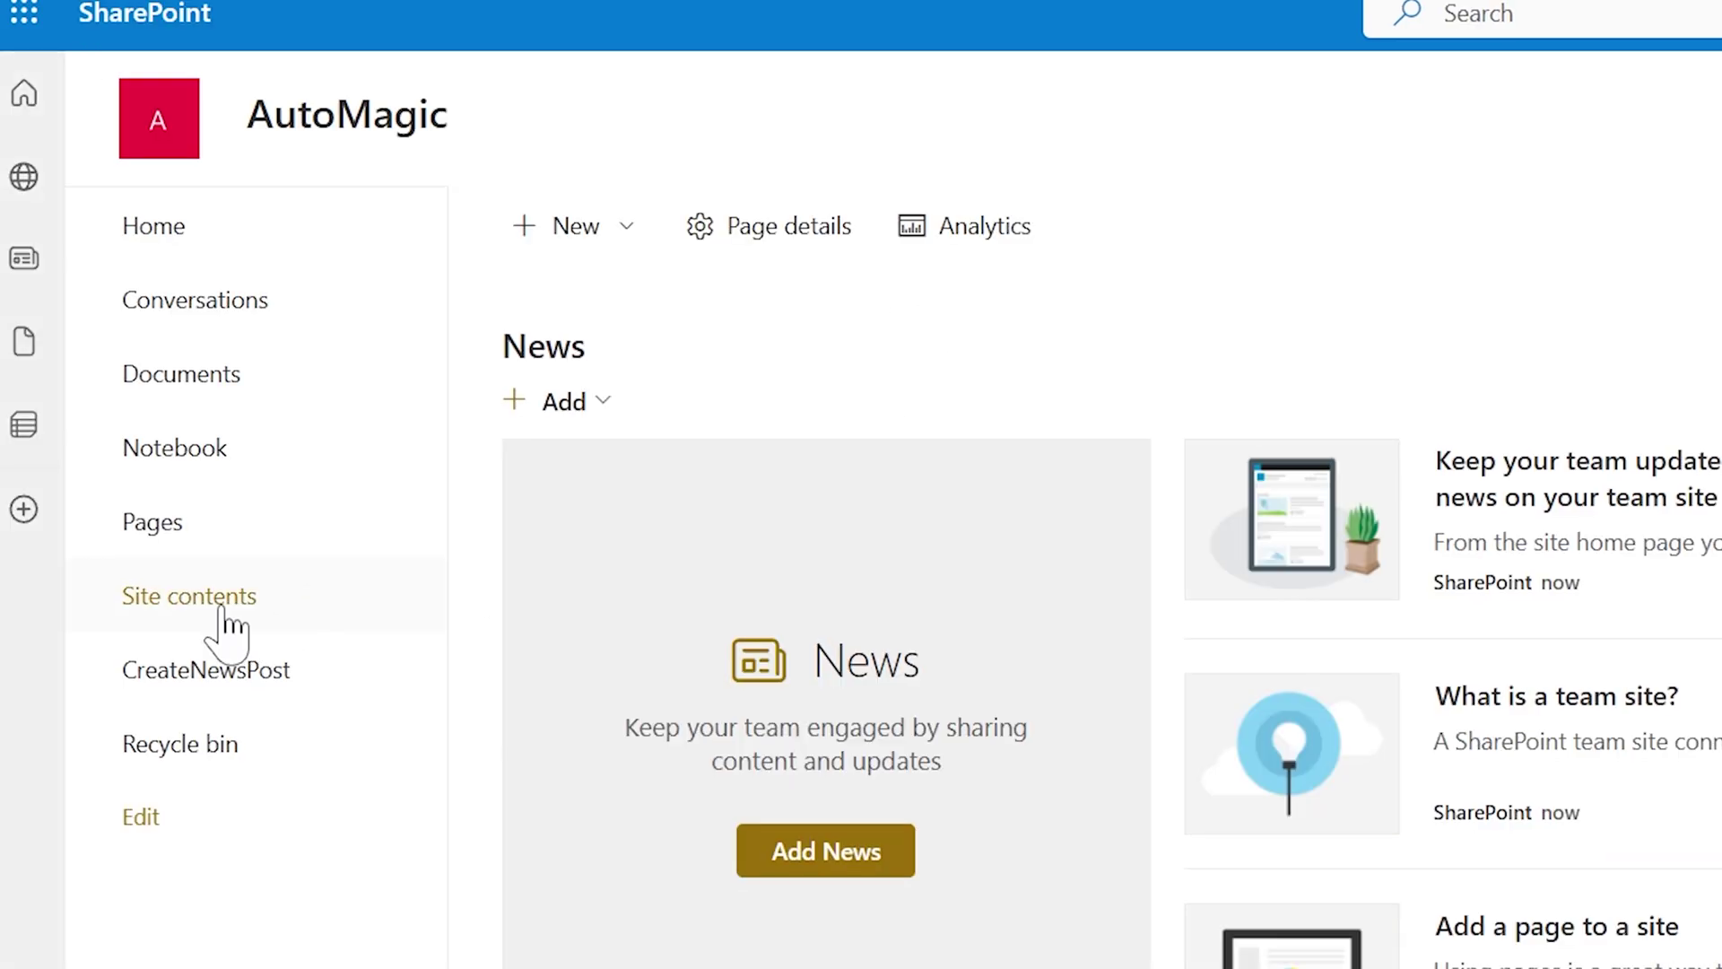
# - Open Site contents, then the Site Pages library showing Template.aspx
pyautogui.click(250, 631)
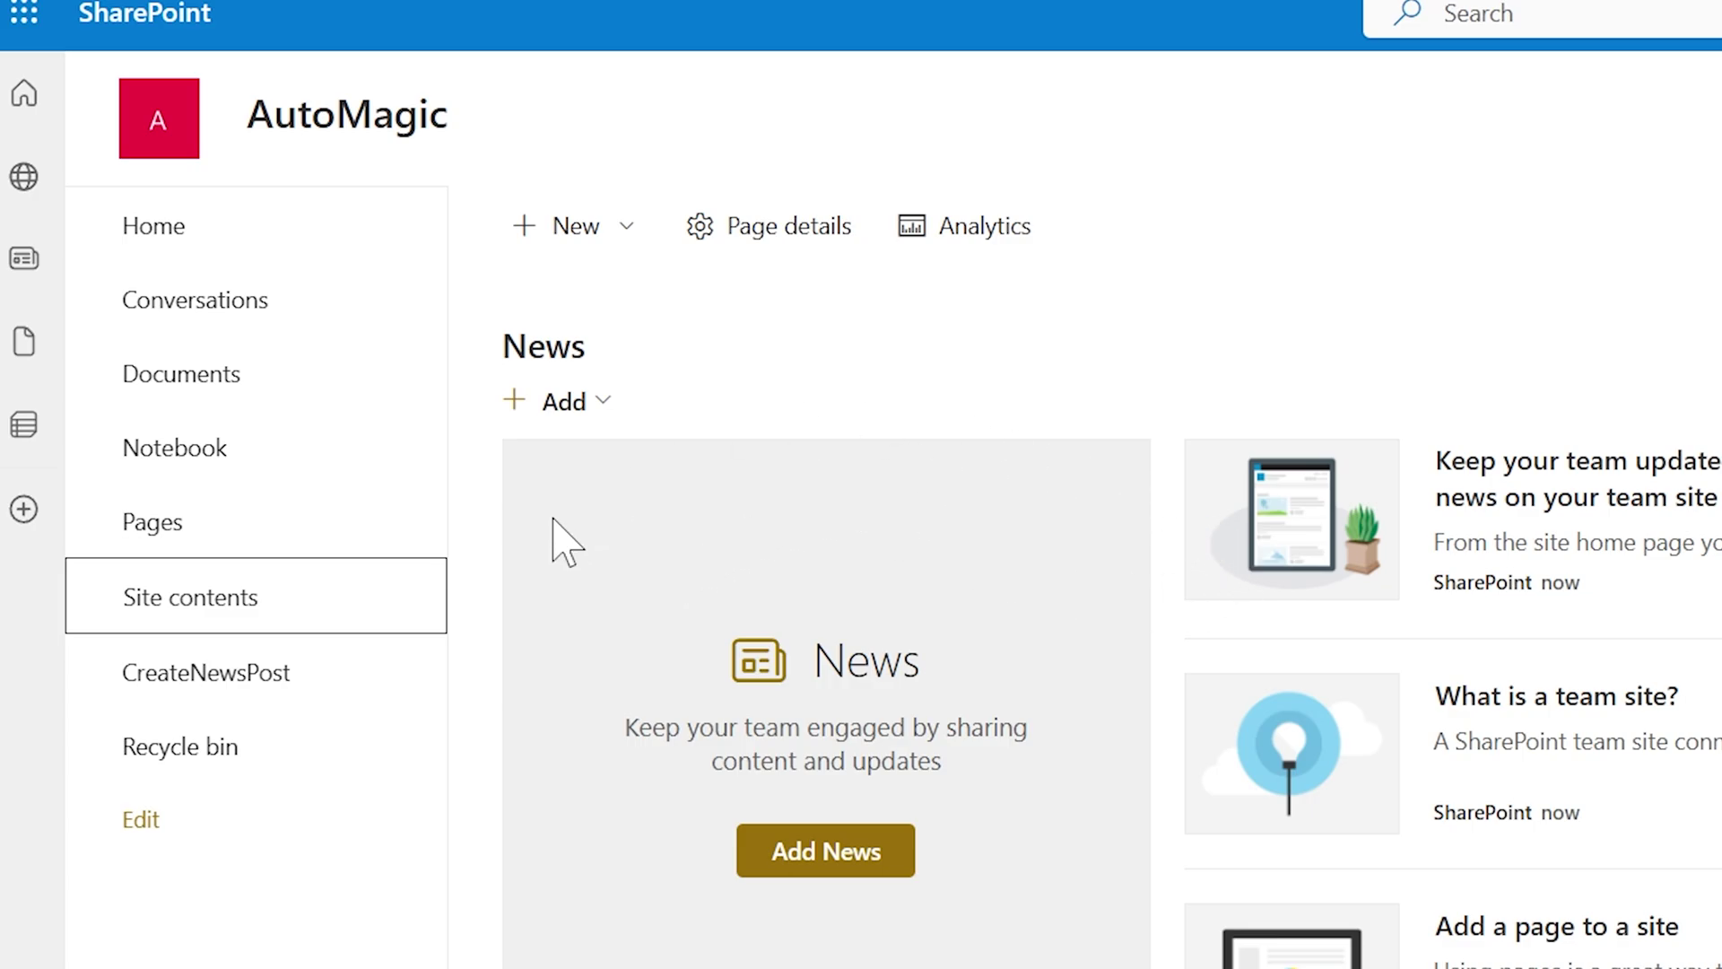
pyautogui.click(252, 603)
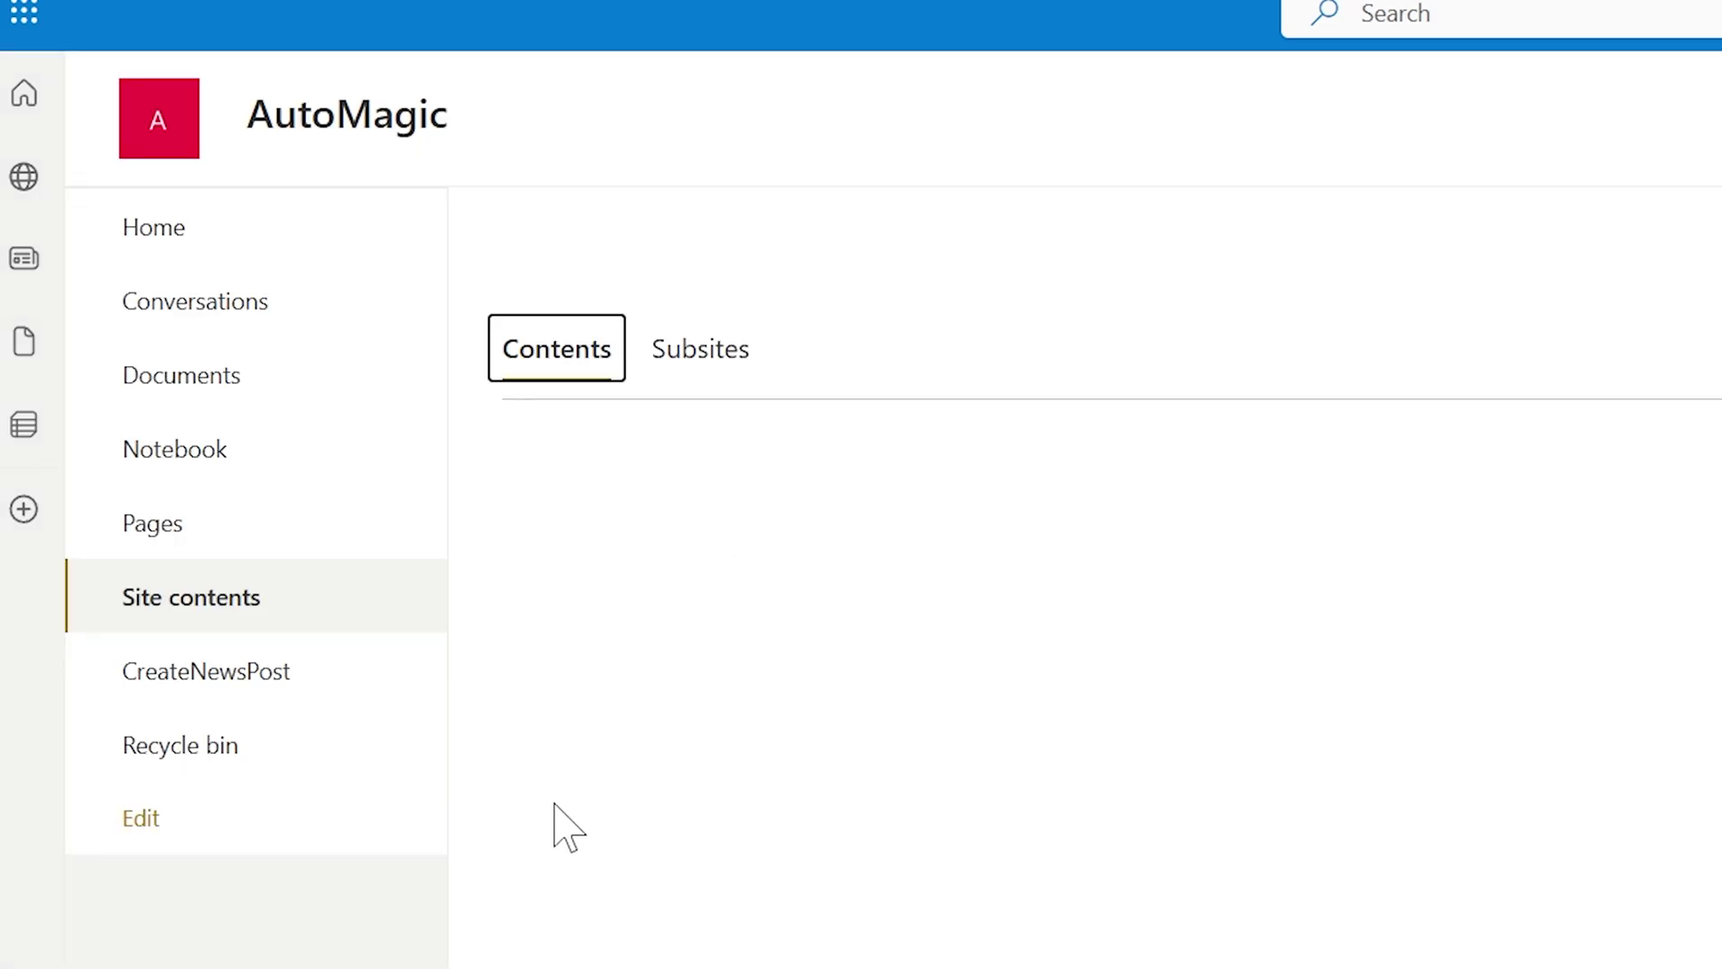
pyautogui.click(679, 956)
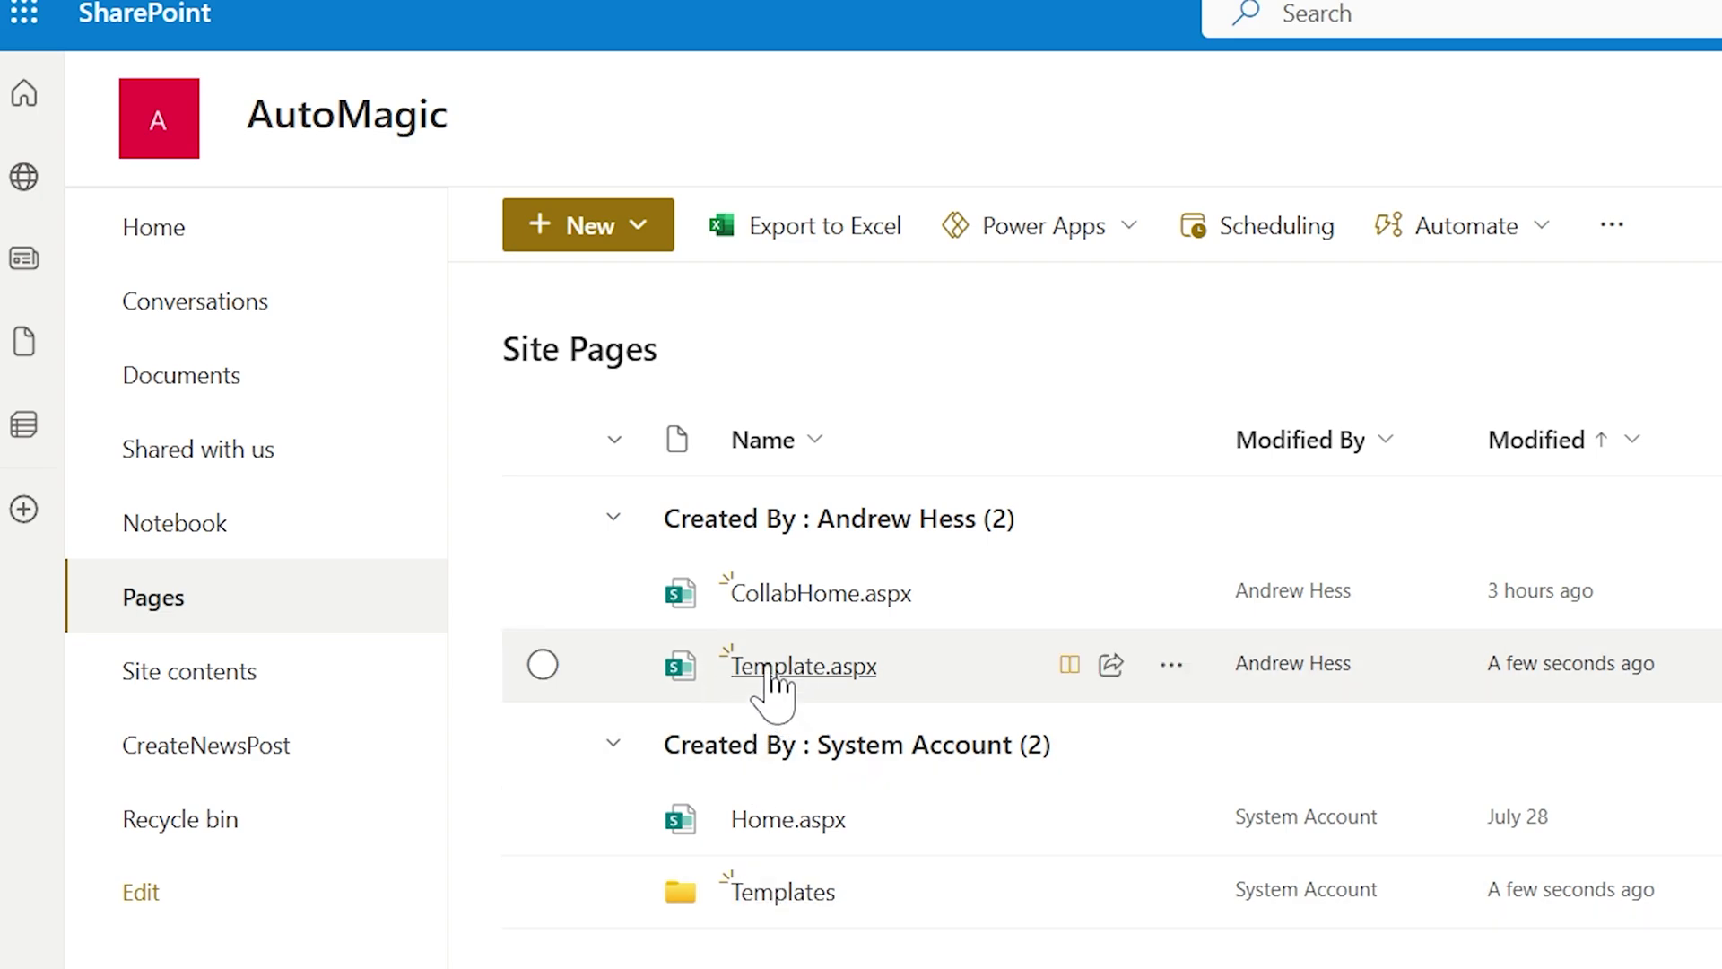
pyautogui.moveTo(772, 696)
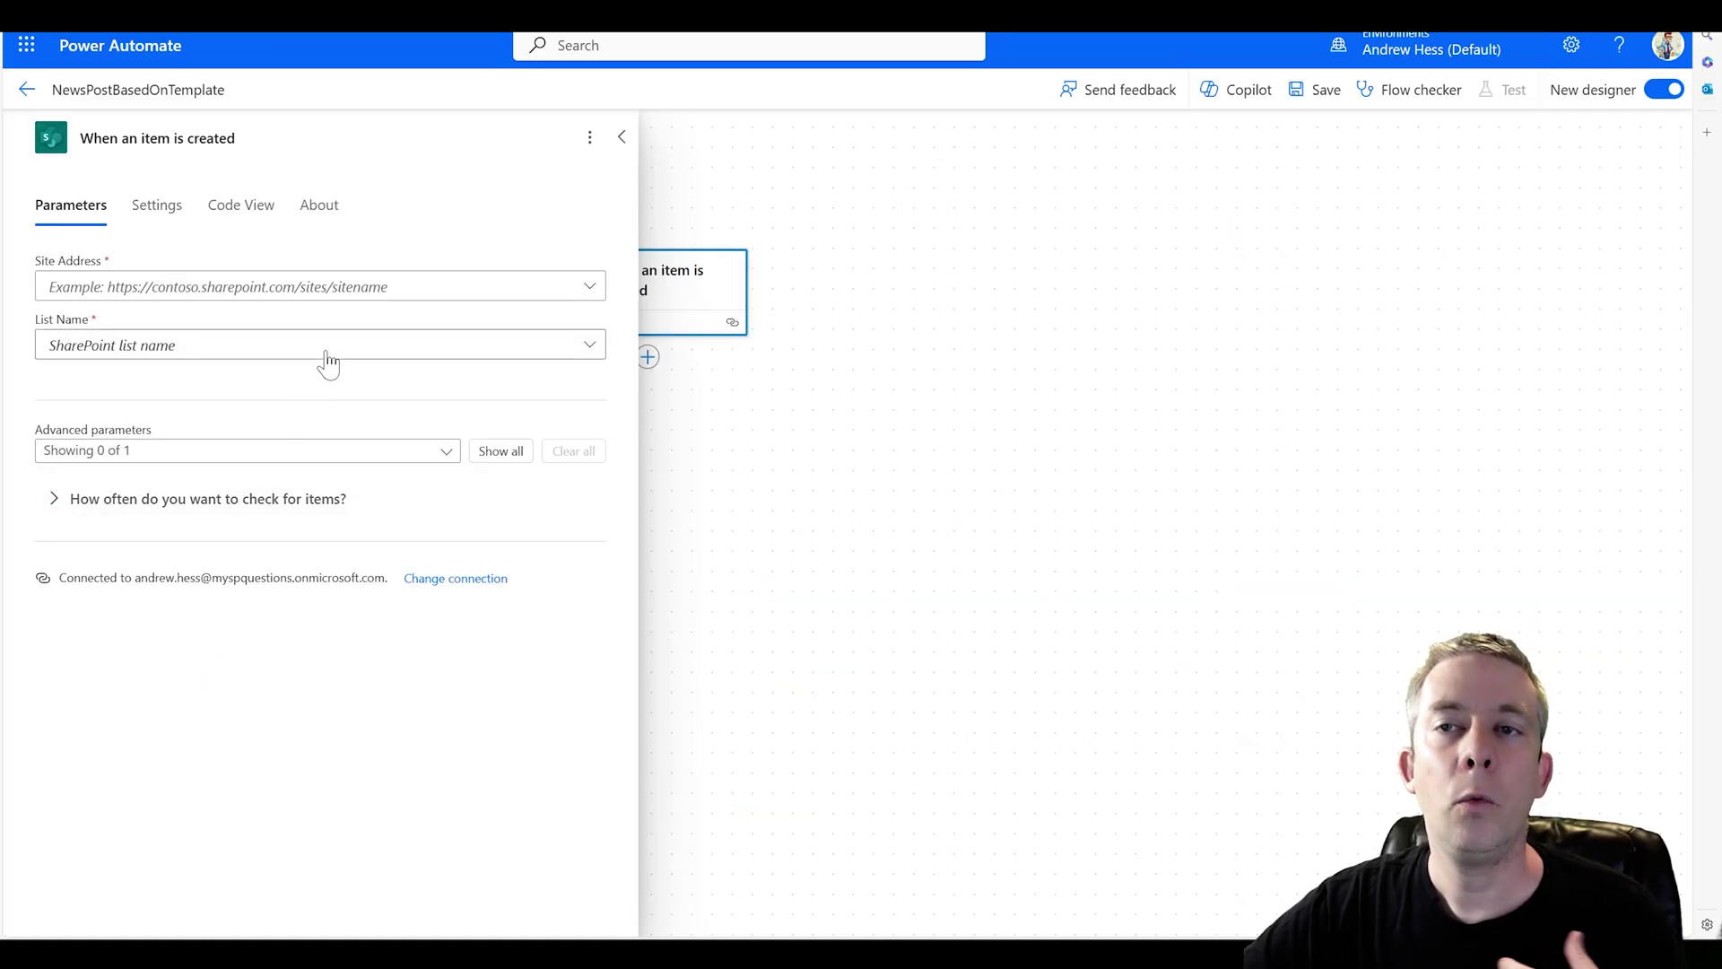
# - Set the trigger's Site Address to AutoMagic and List Name to CreateNewsPost, then add an action
pyautogui.click(319, 297)
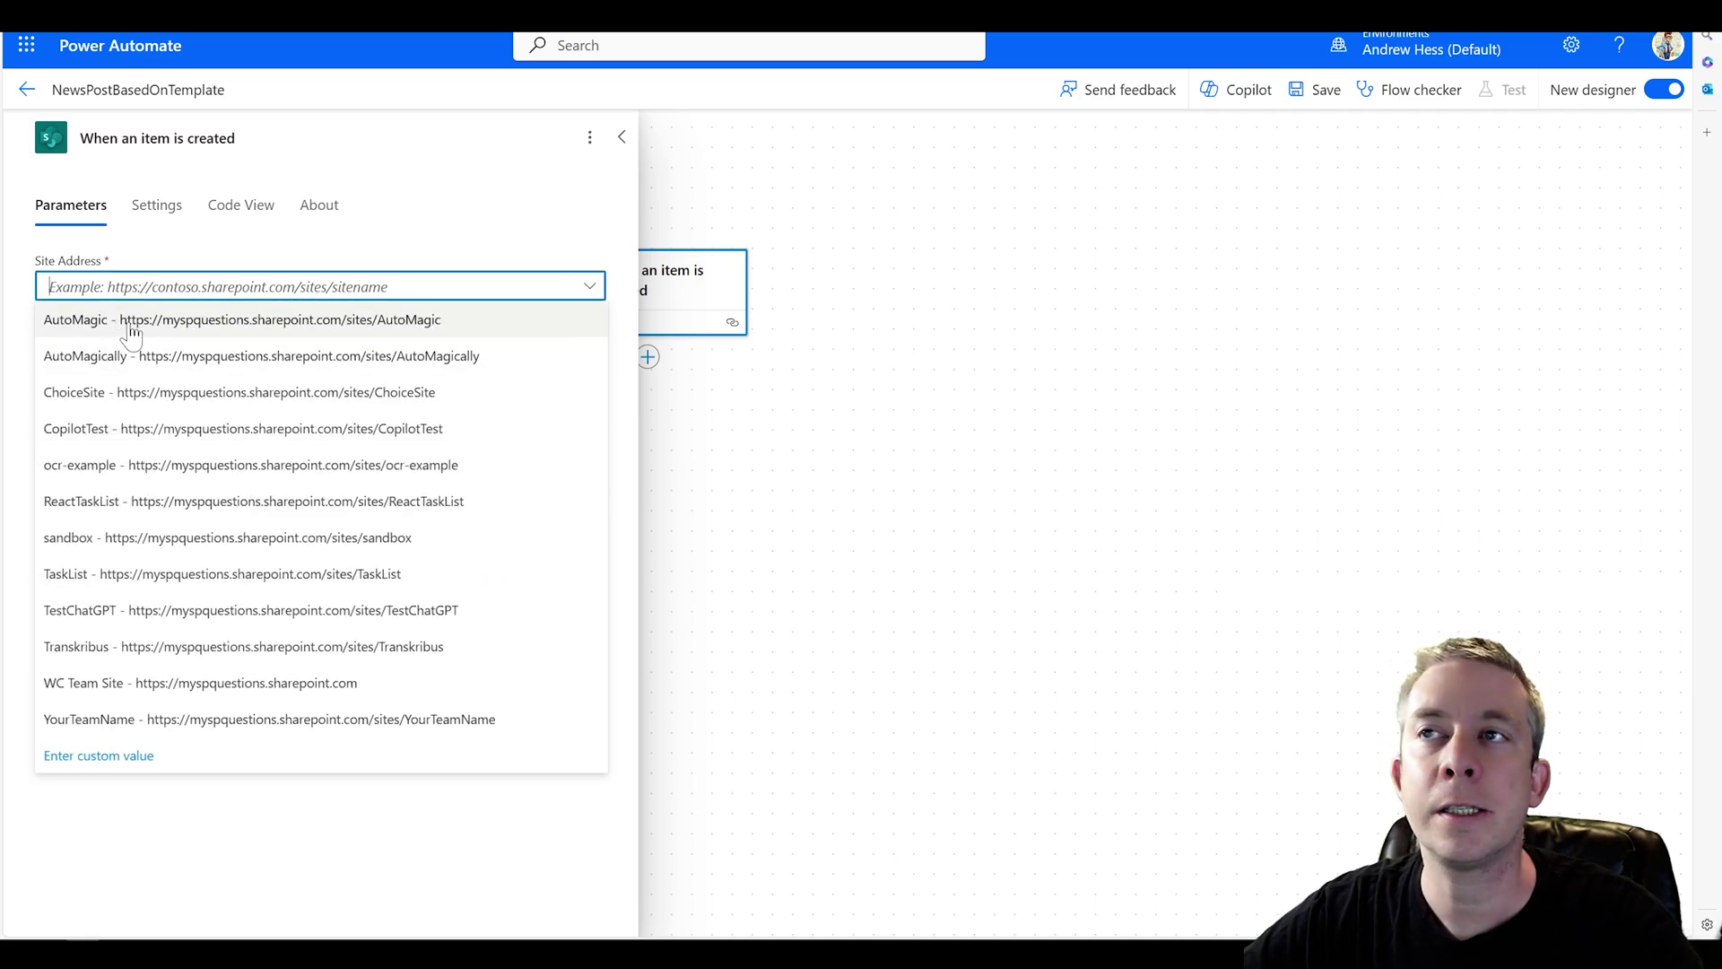
pyautogui.click(130, 325)
pyautogui.click(220, 348)
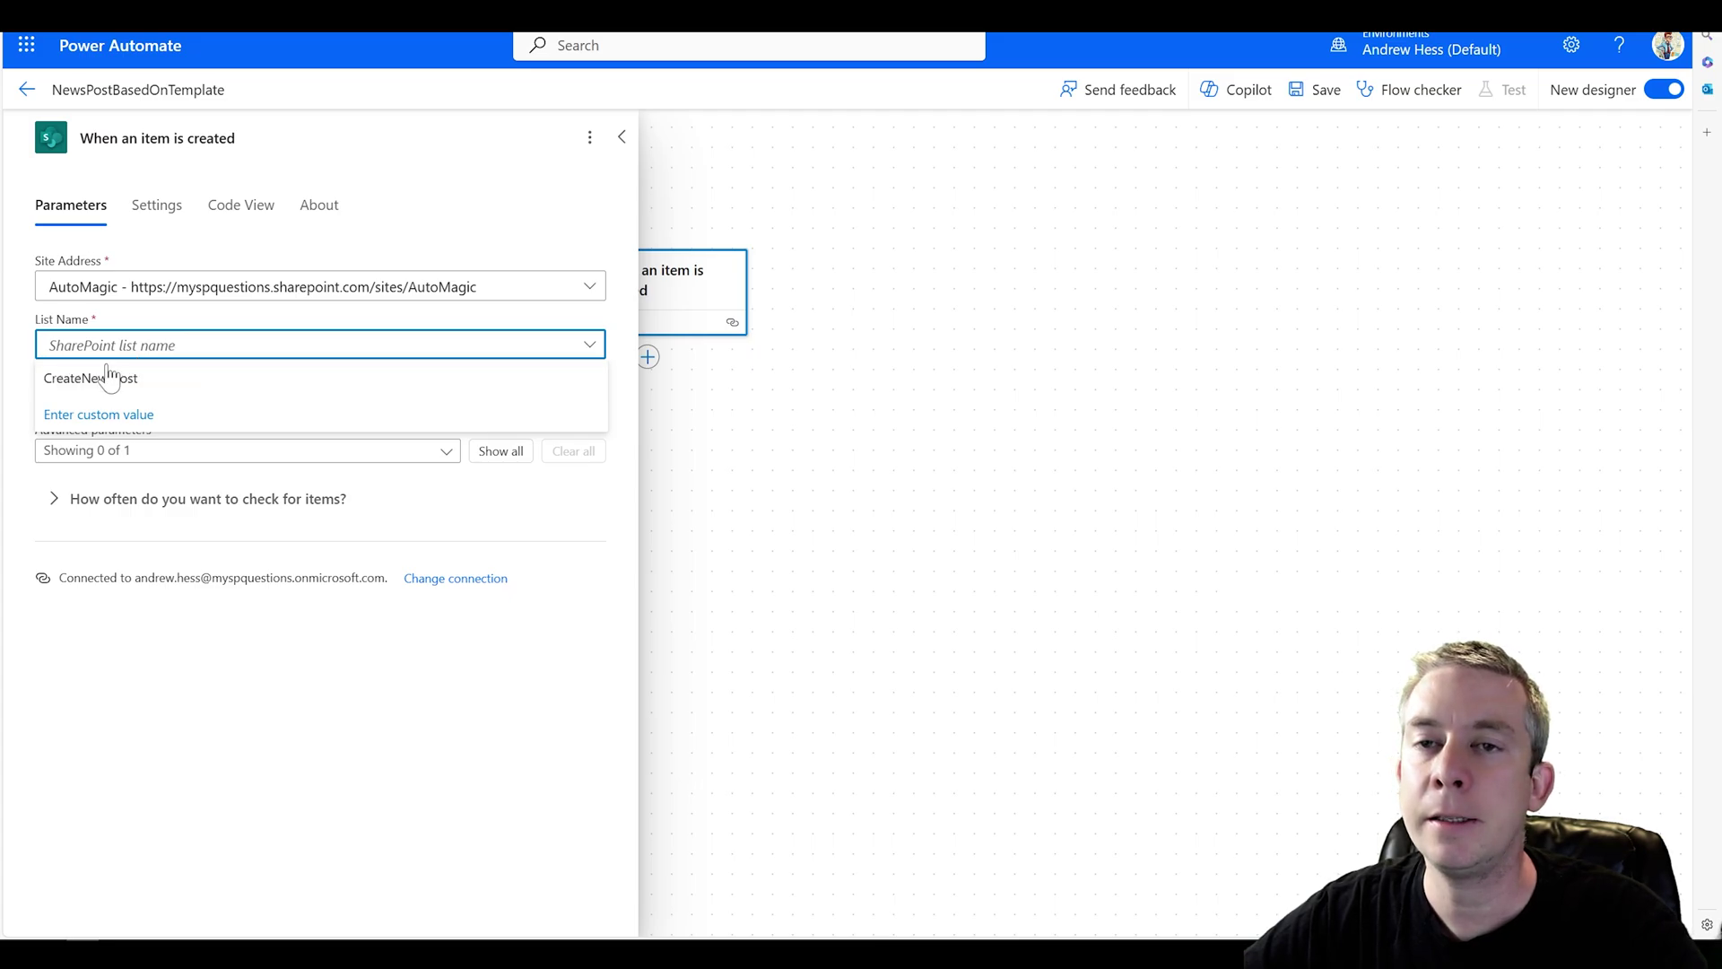
pyautogui.click(105, 381)
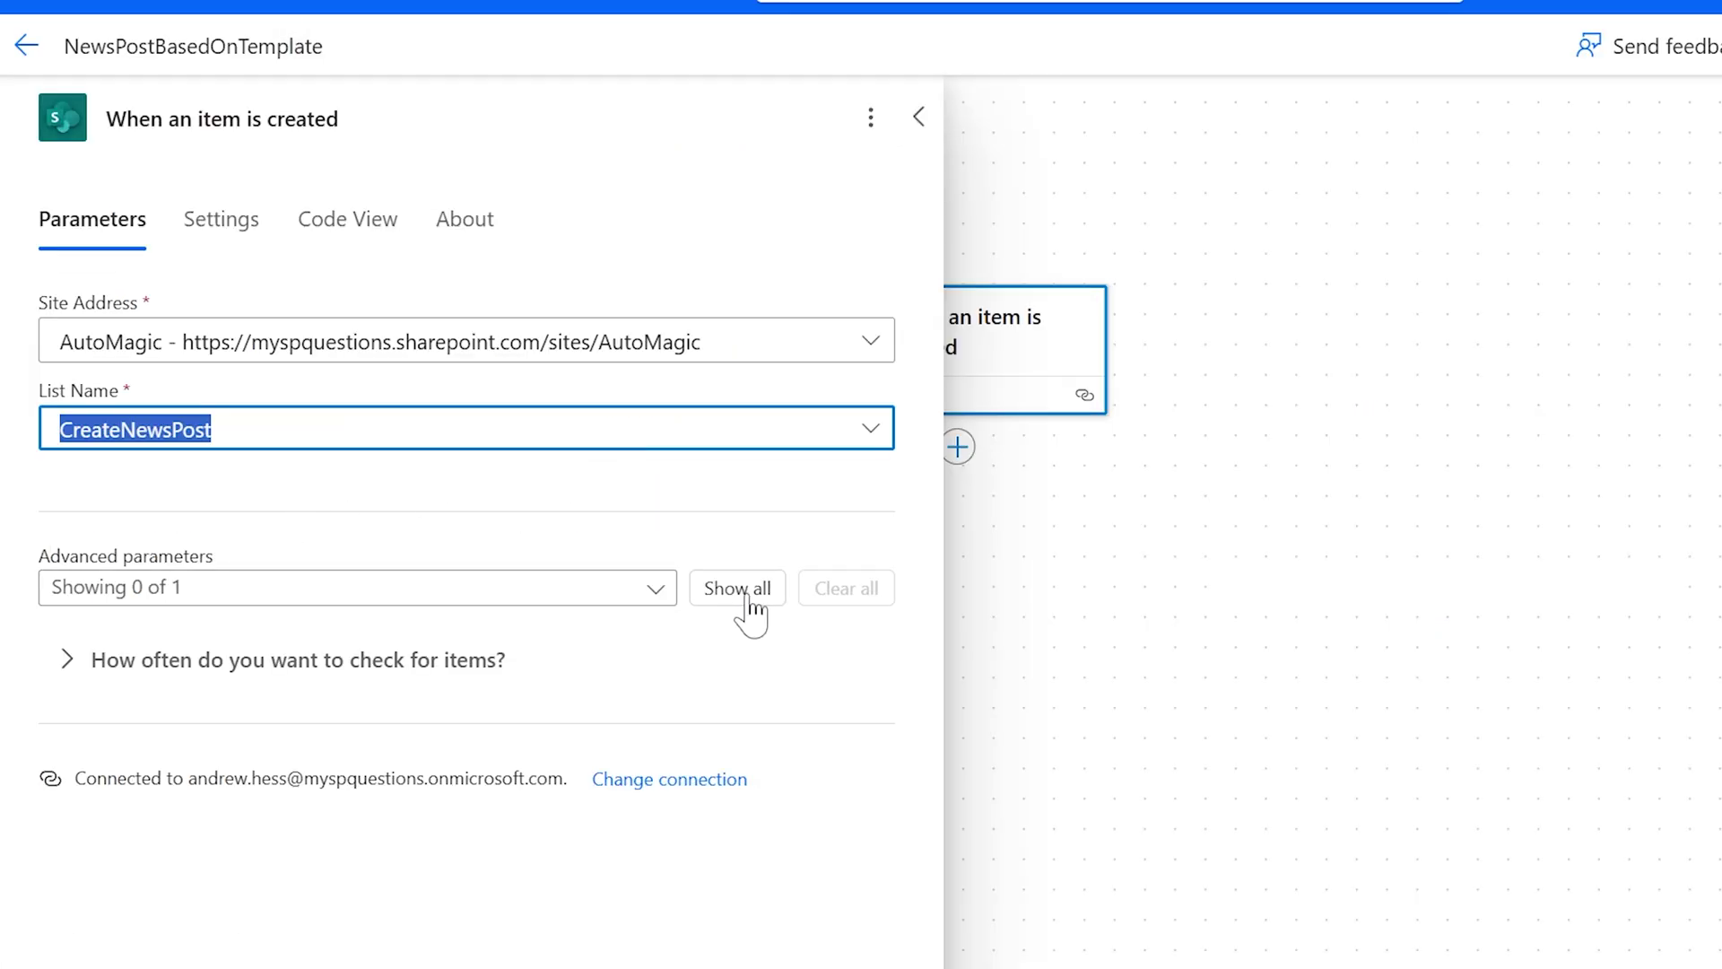
pyautogui.moveTo(1065, 511); pyautogui.dragTo(1288, 504)
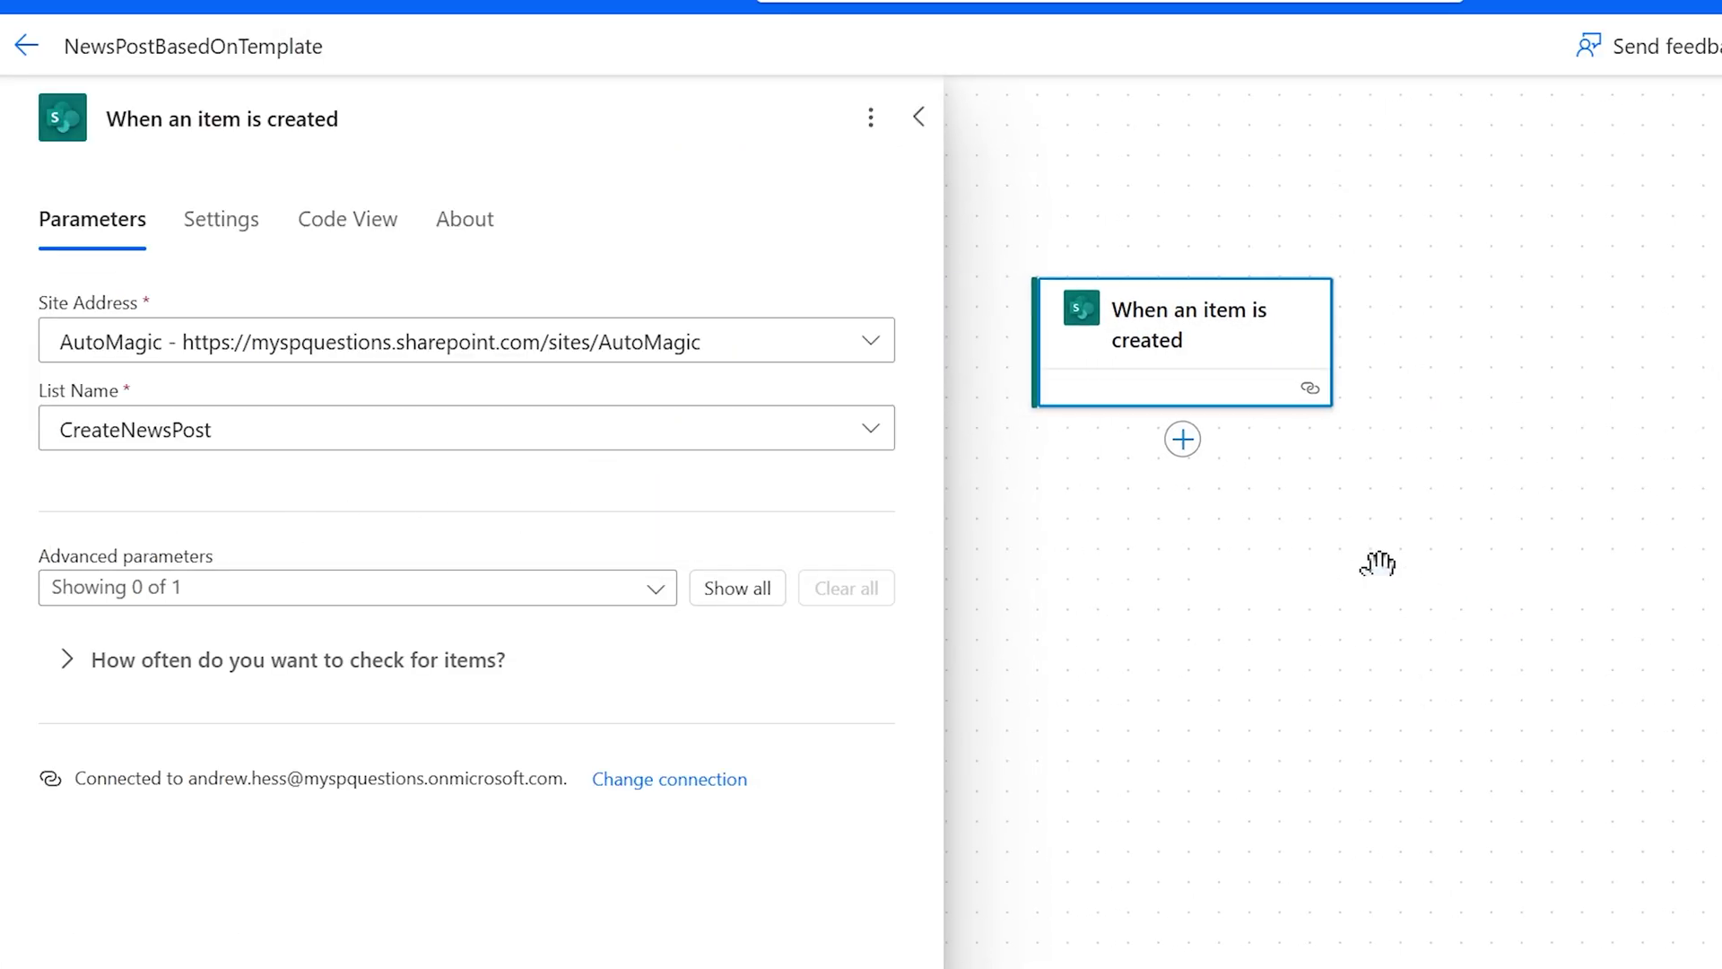
pyautogui.click(1184, 441)
pyautogui.click(1267, 461)
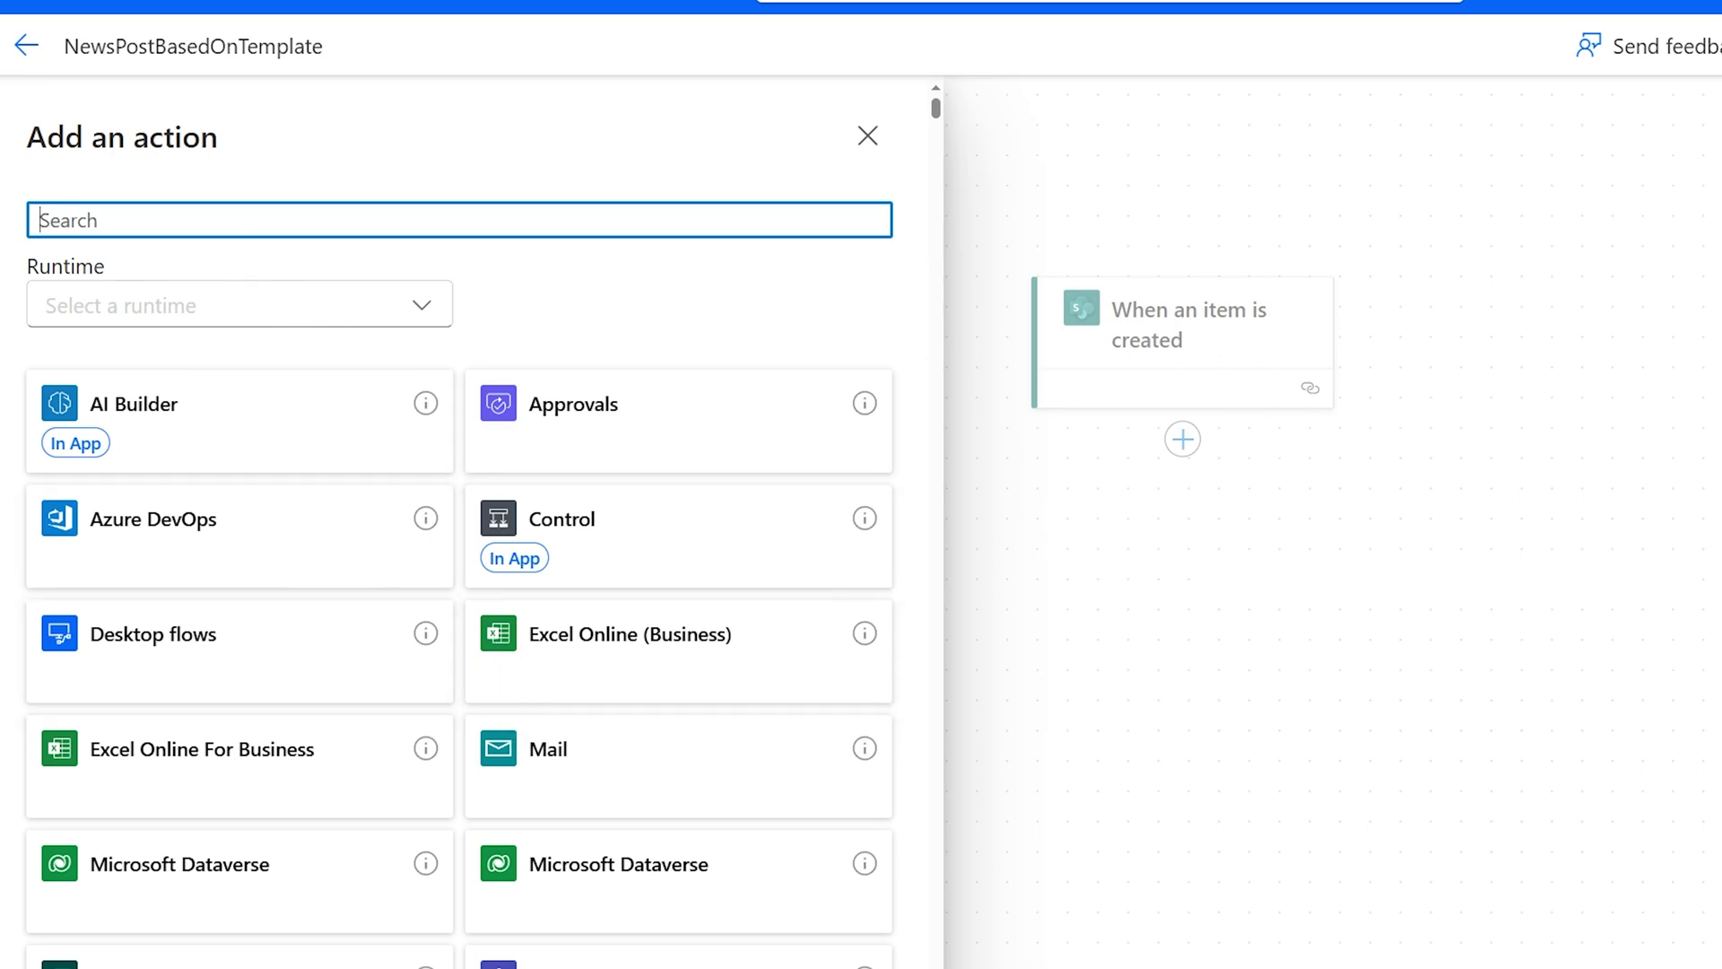
# - Add a Send an HTTP request to SharePoint action with Site Address AutoMagic and Method POST
pyautogui.write('http sharepoint')
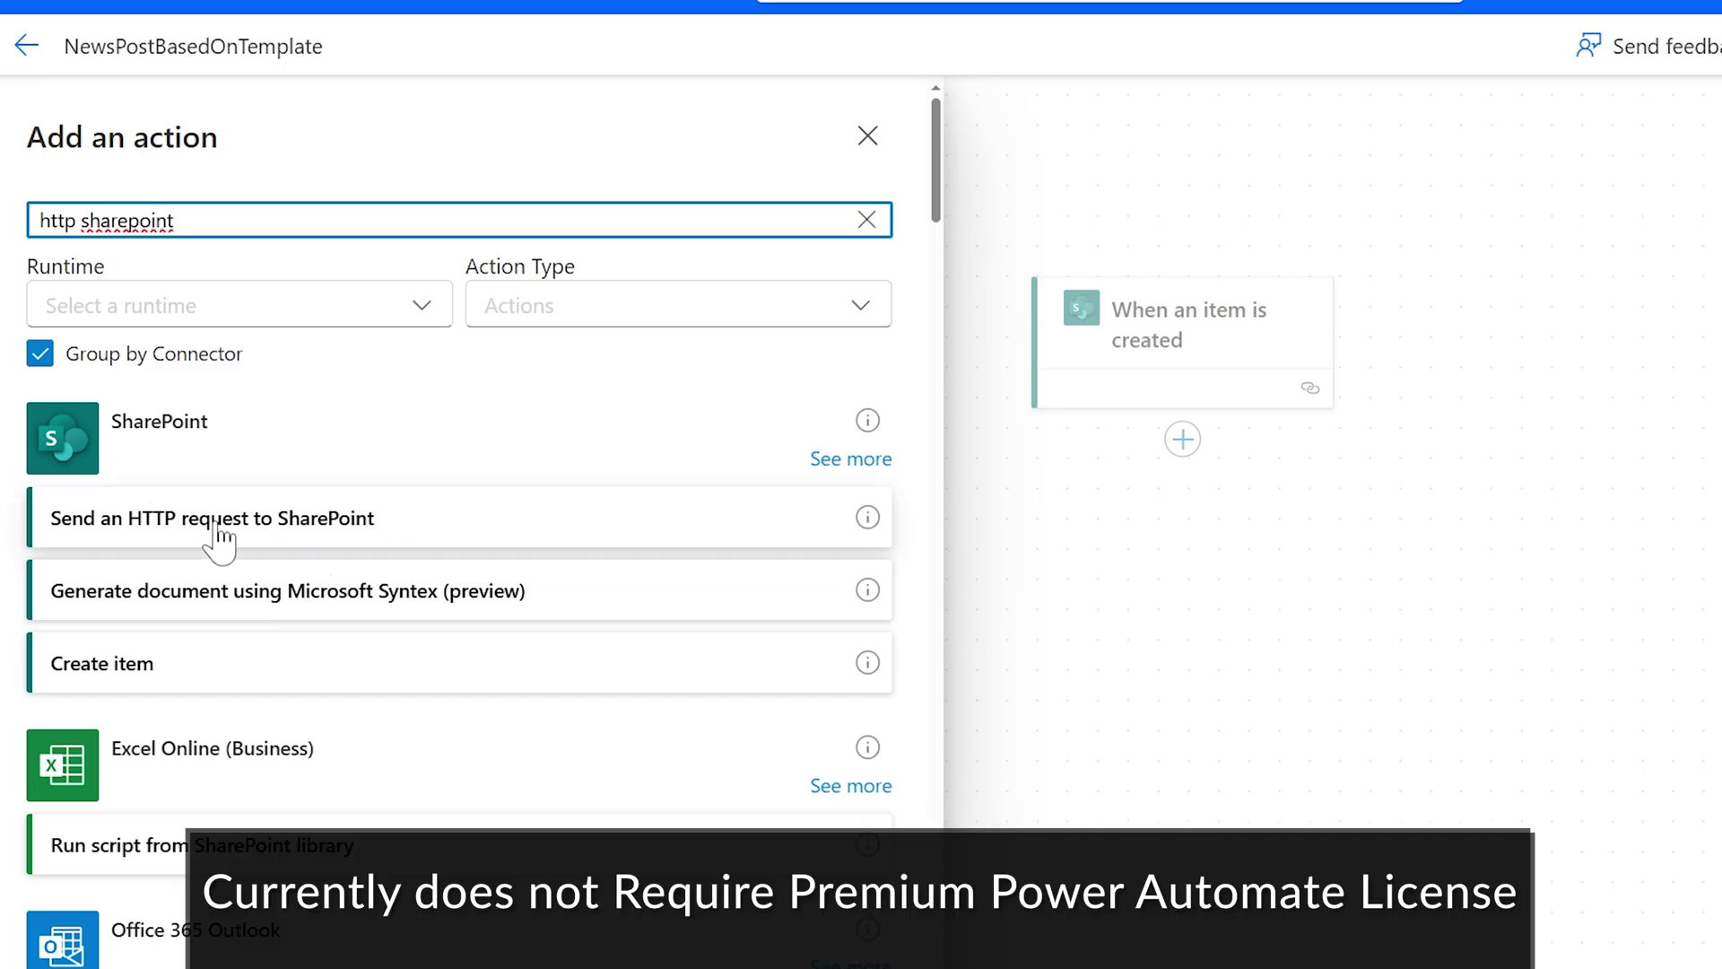
pyautogui.click(215, 529)
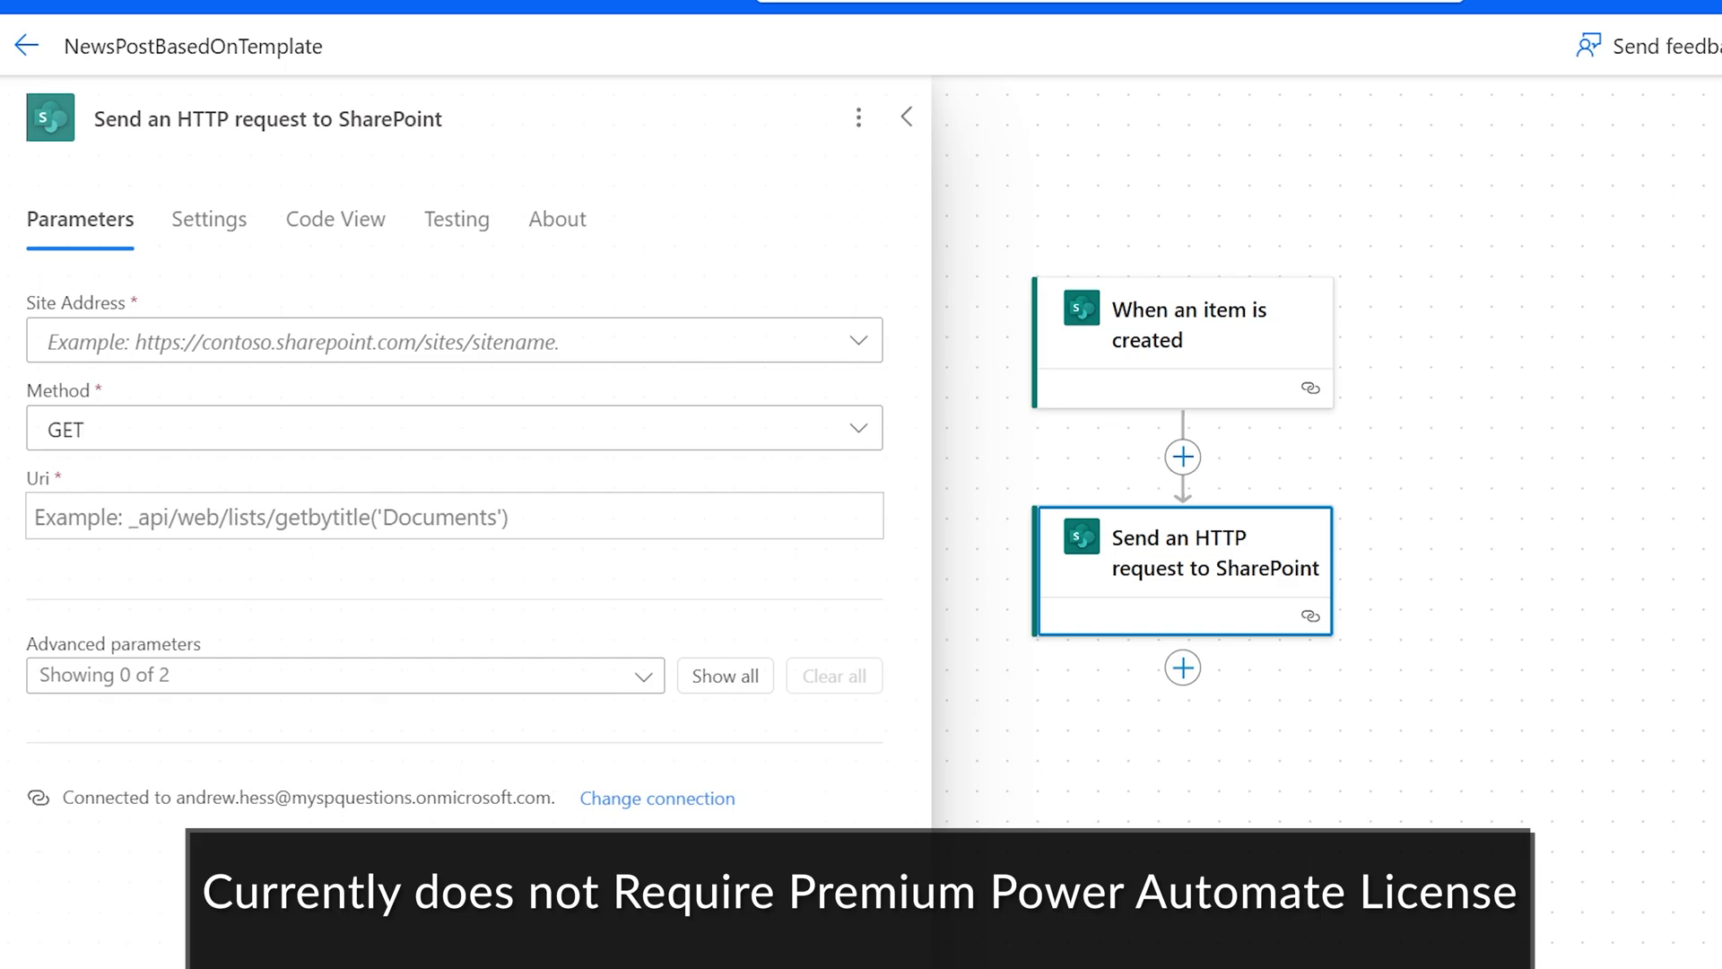
pyautogui.click(465, 350)
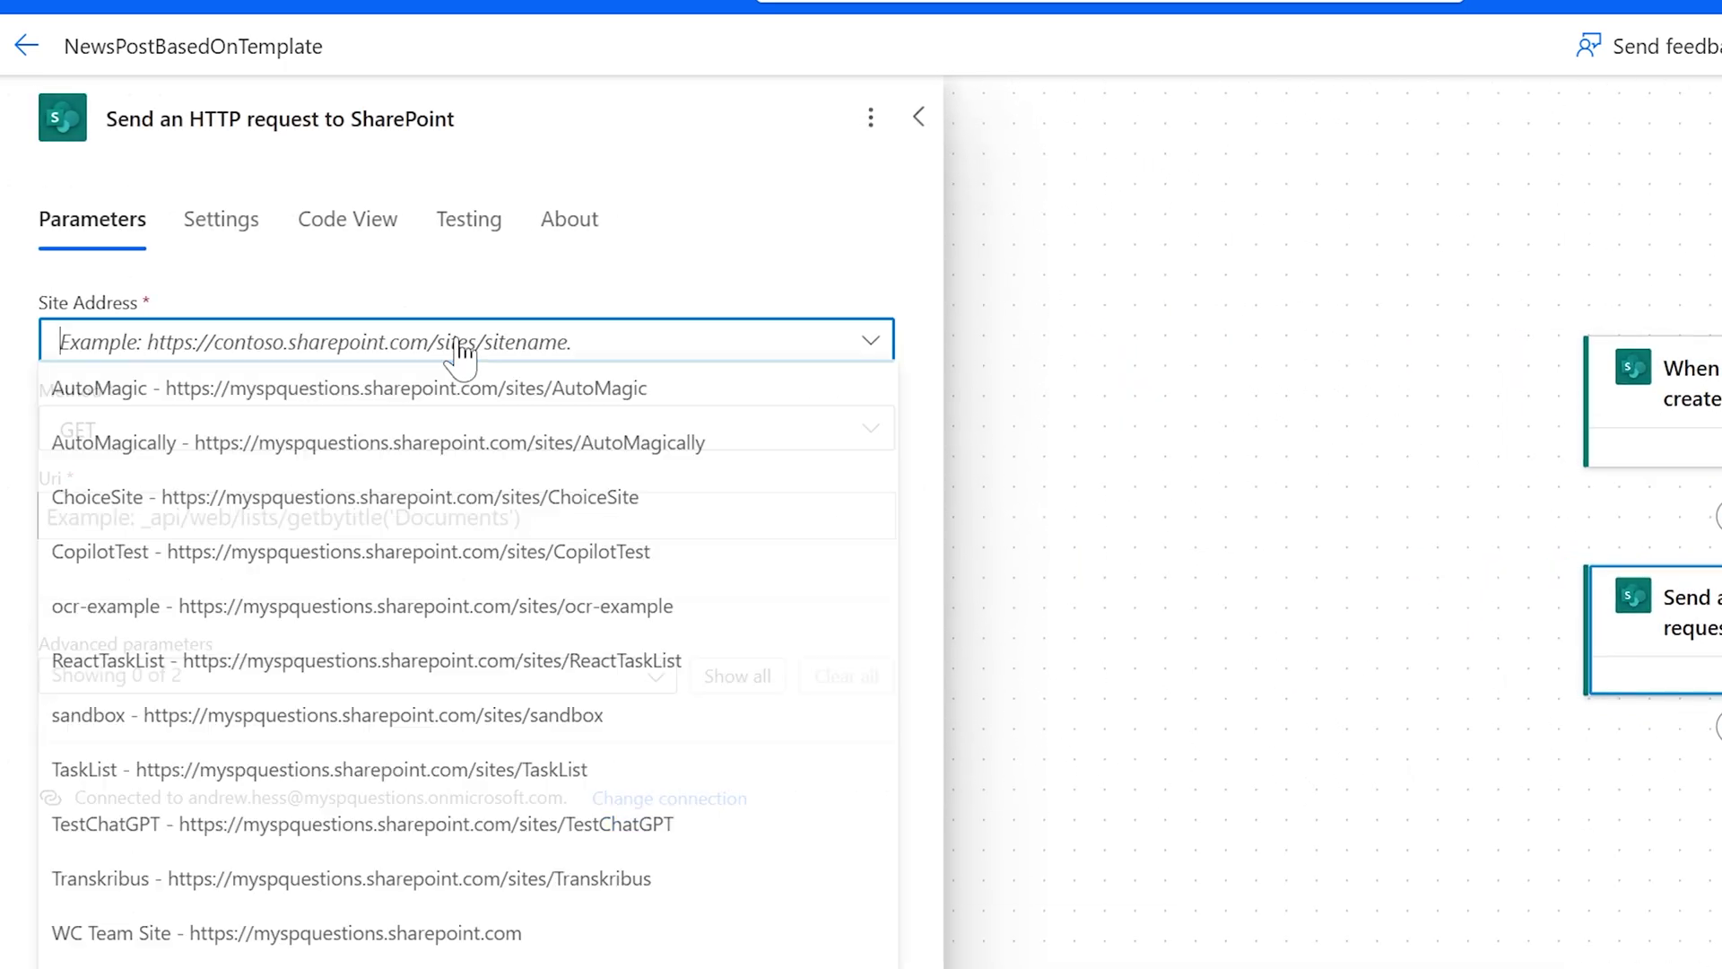
pyautogui.click(206, 395)
pyautogui.click(212, 440)
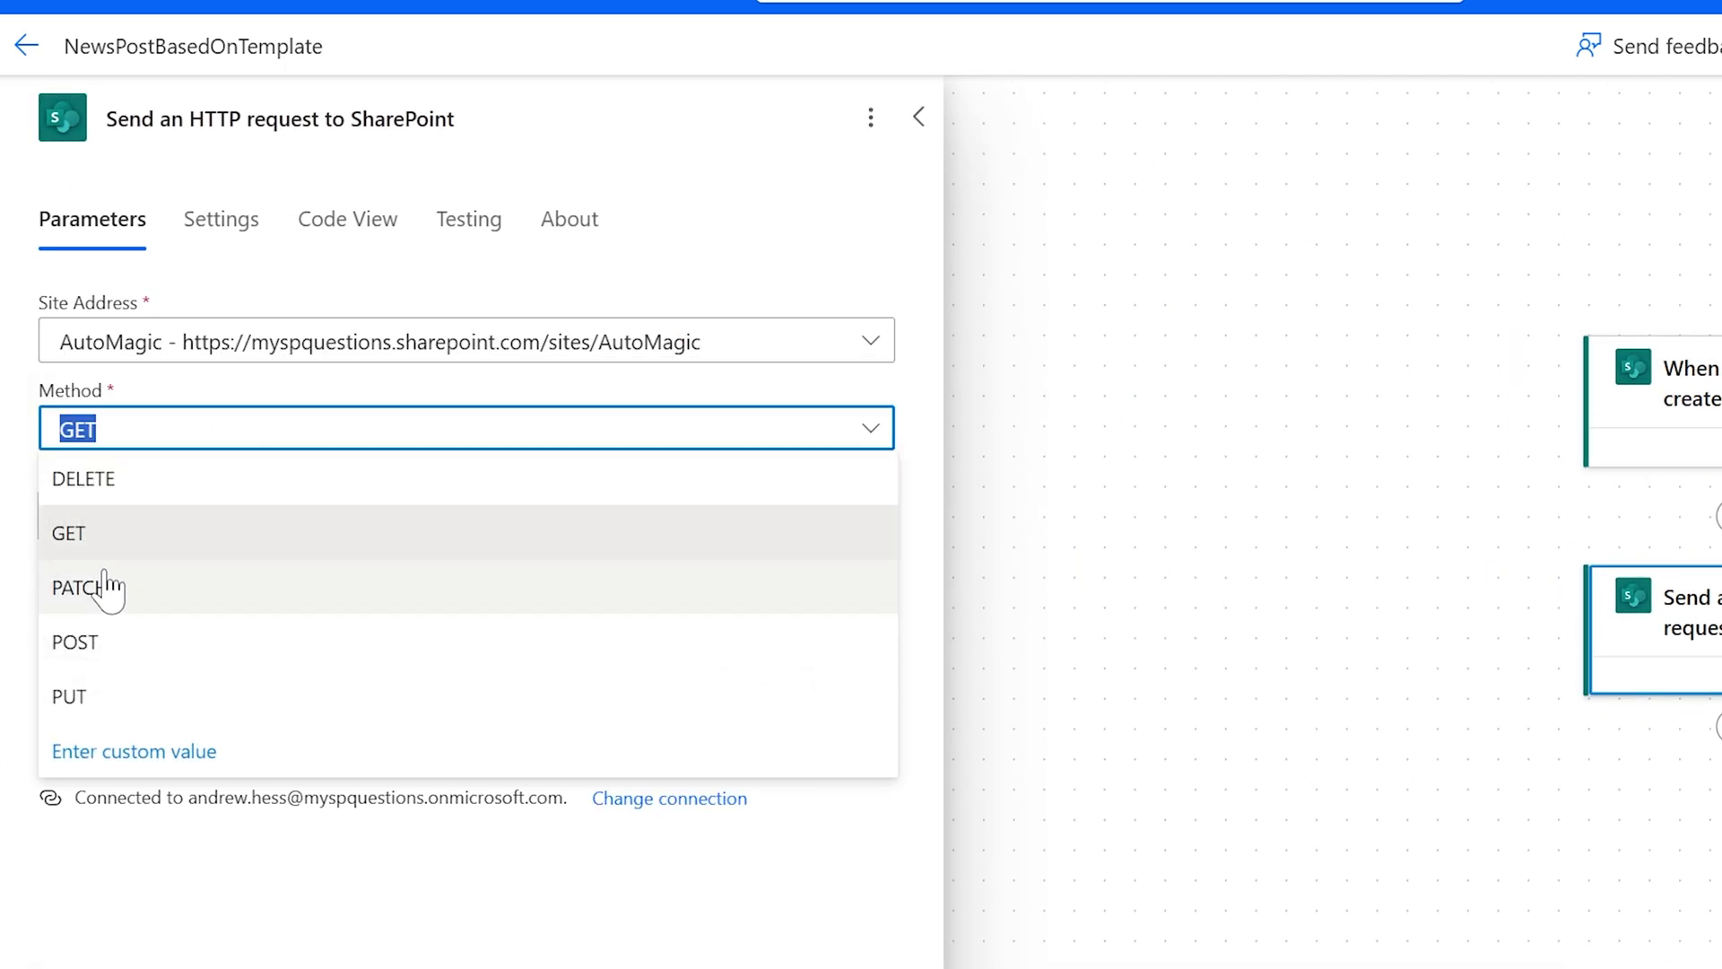
pyautogui.click(99, 644)
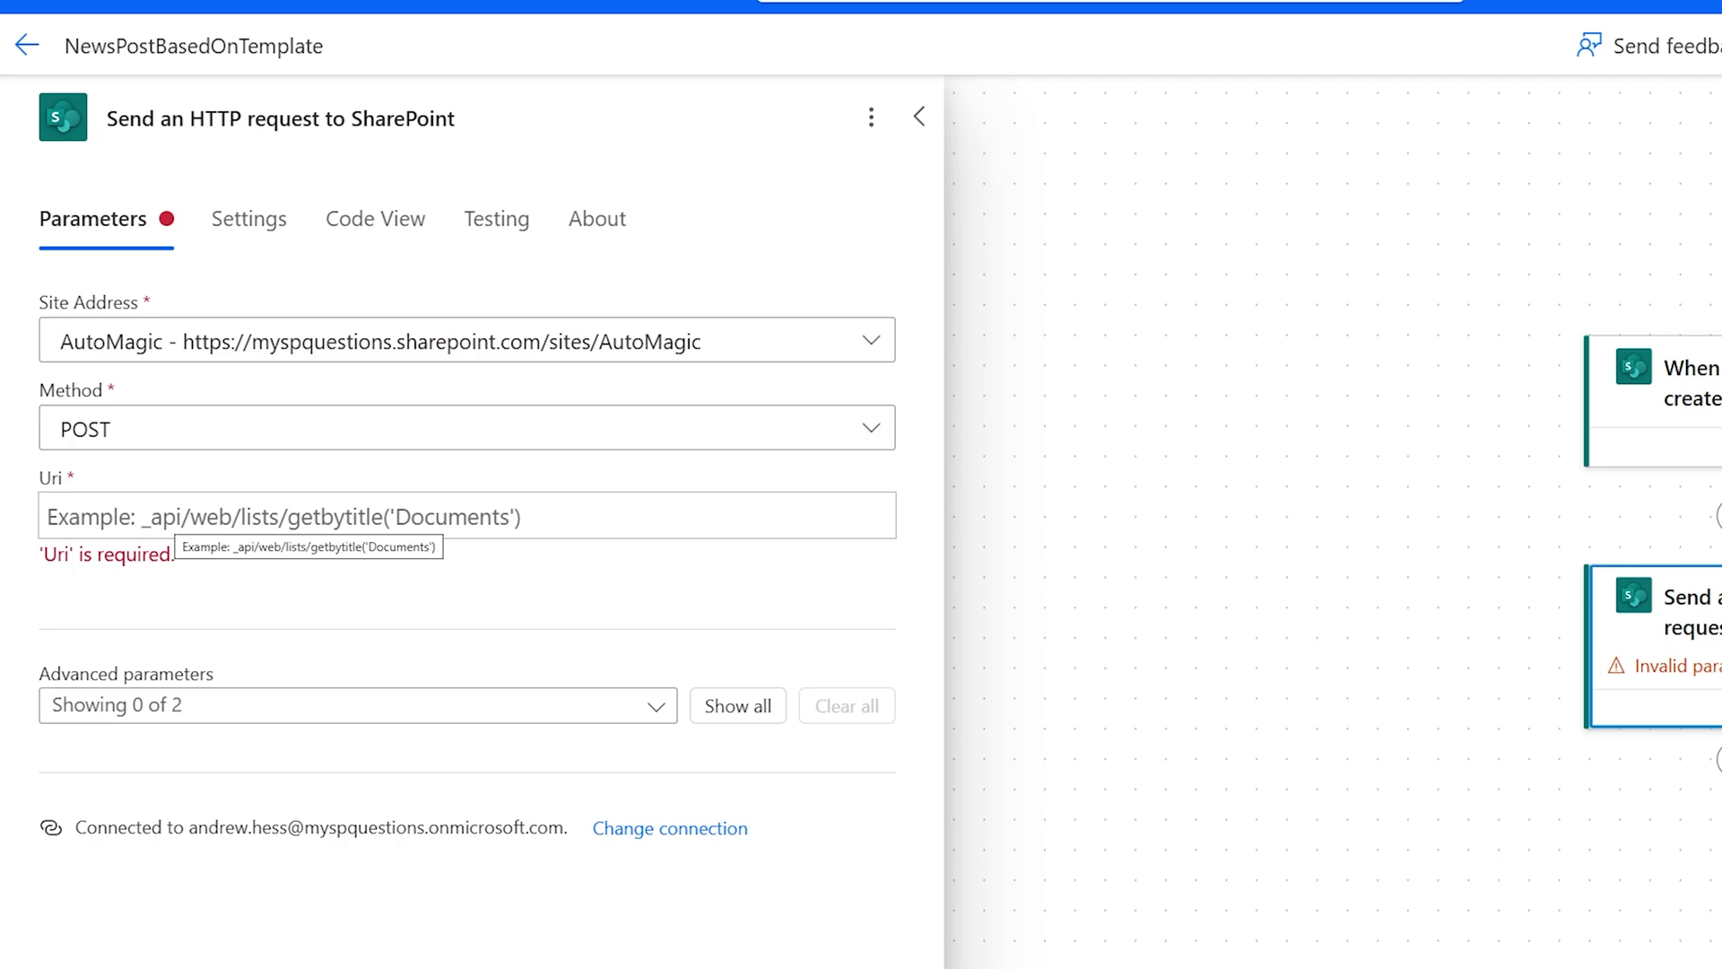
# - Start the Uri with /_api/web/getfilebyserverrelativeurl pointing at /sites/automagic/sitepages/template.aspx
pyautogui.click(180, 518)
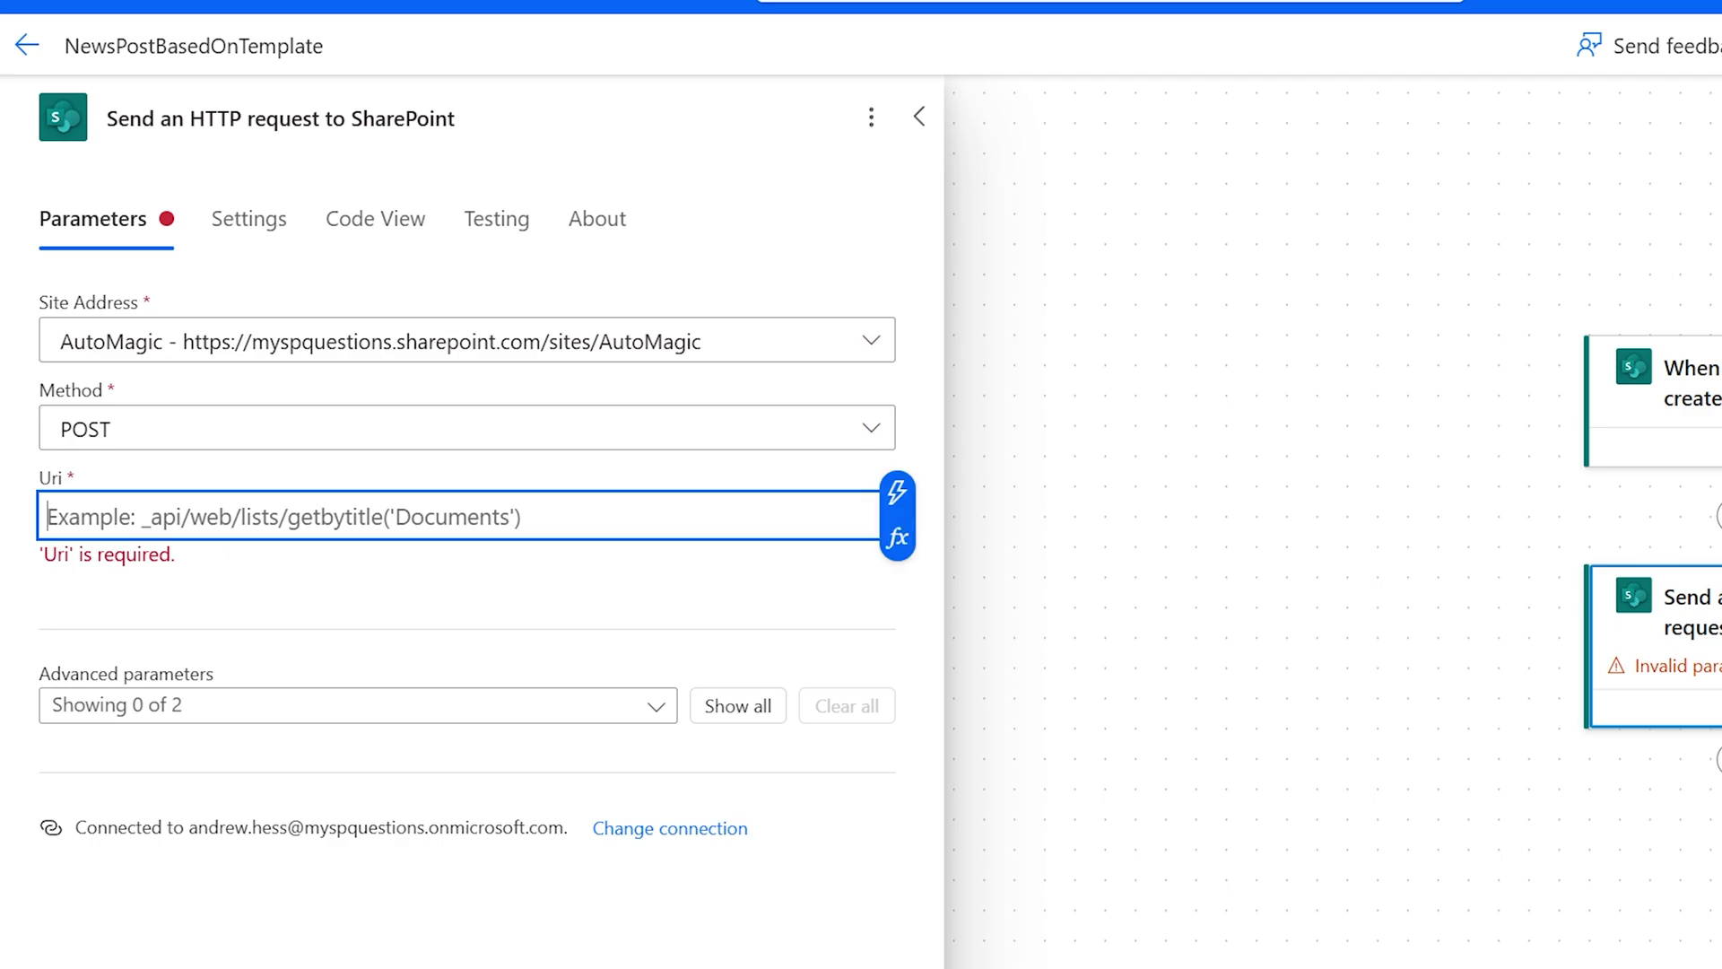
pyautogui.write('/_a')
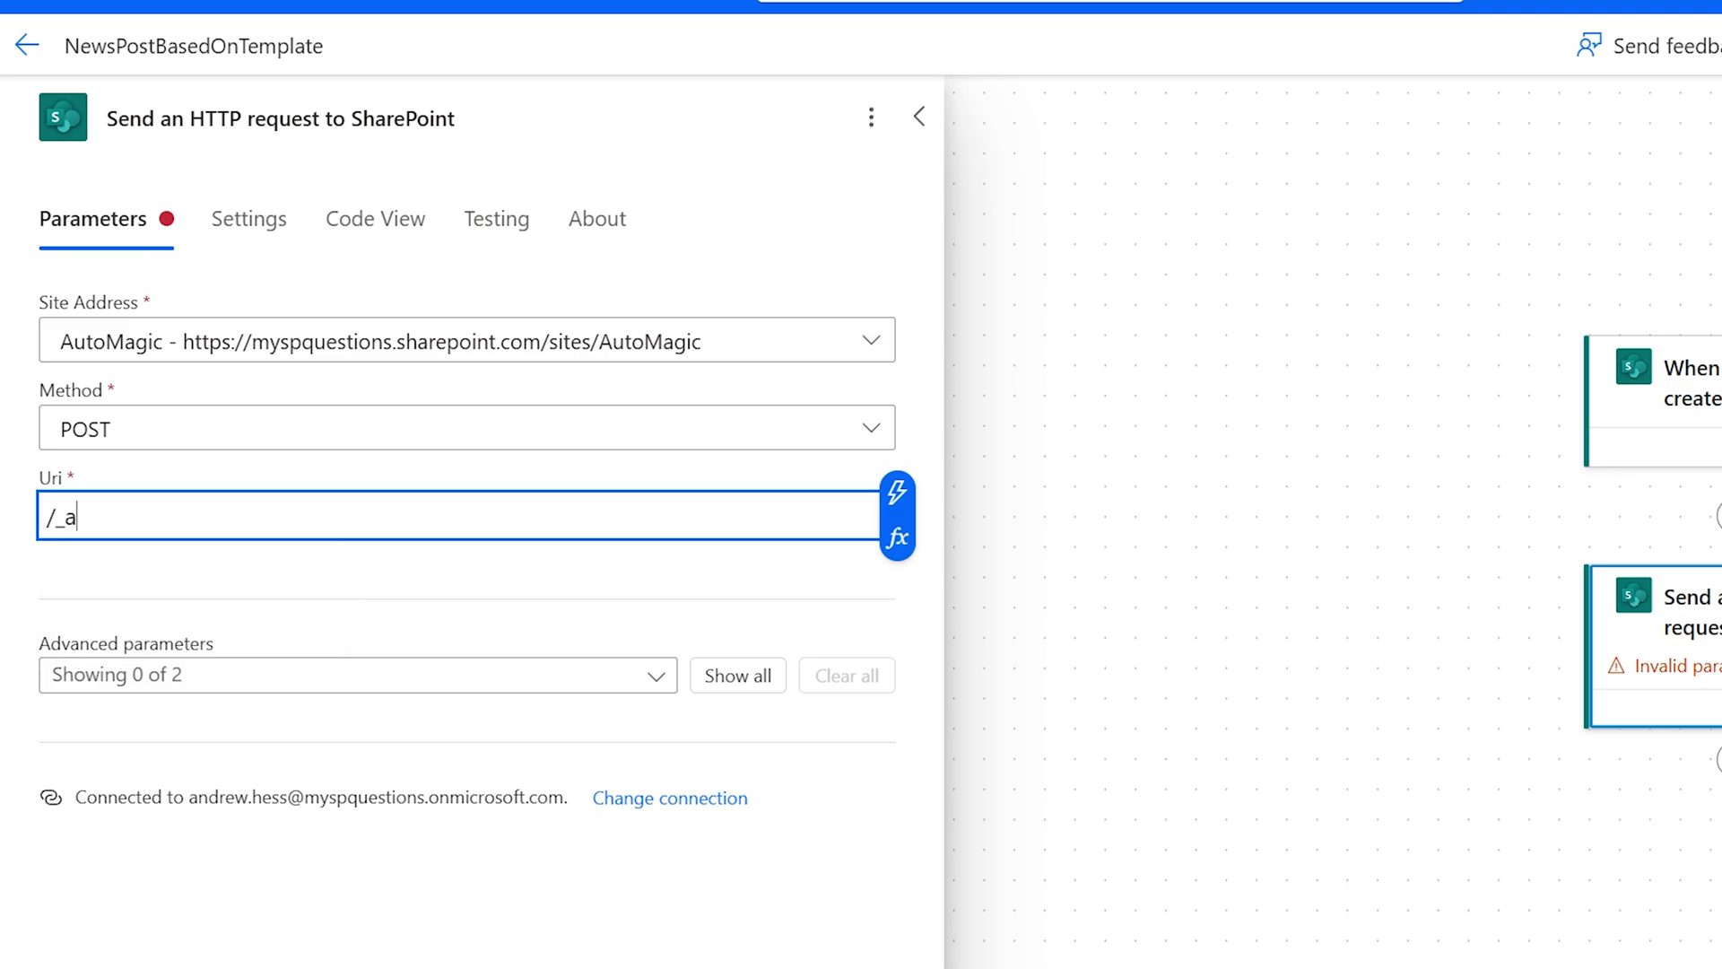
pyautogui.write("pi/web/getfilebyserverrelativeurl('/")
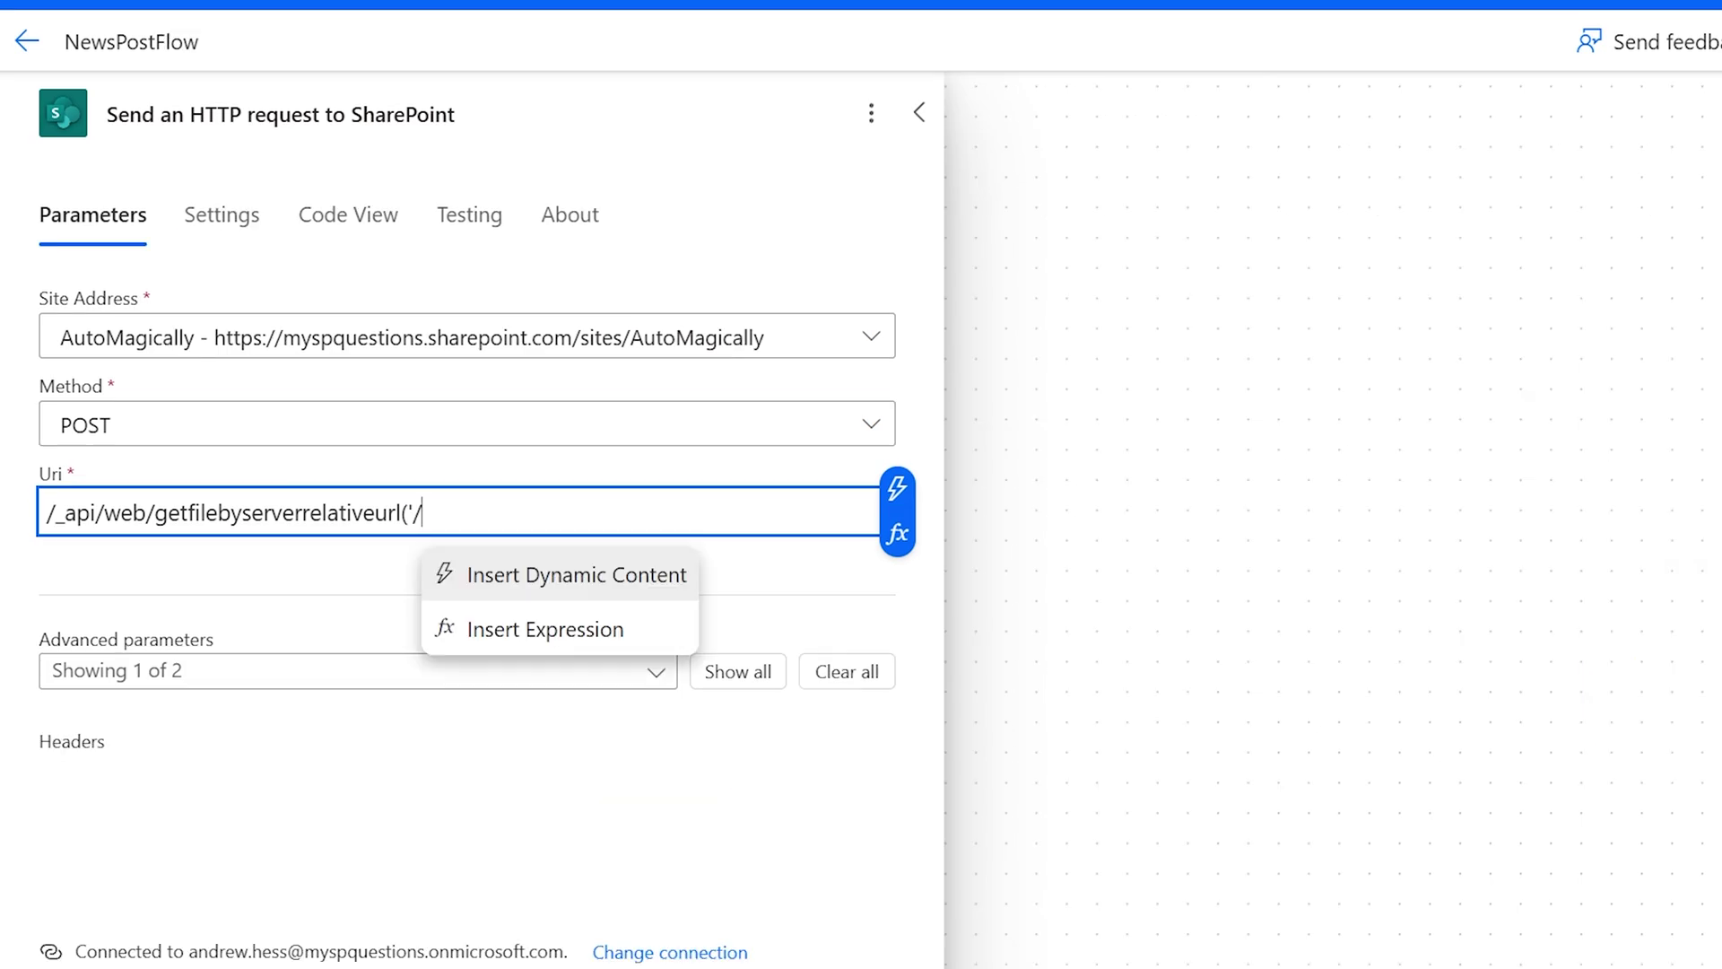
pyautogui.write('sites/auto')
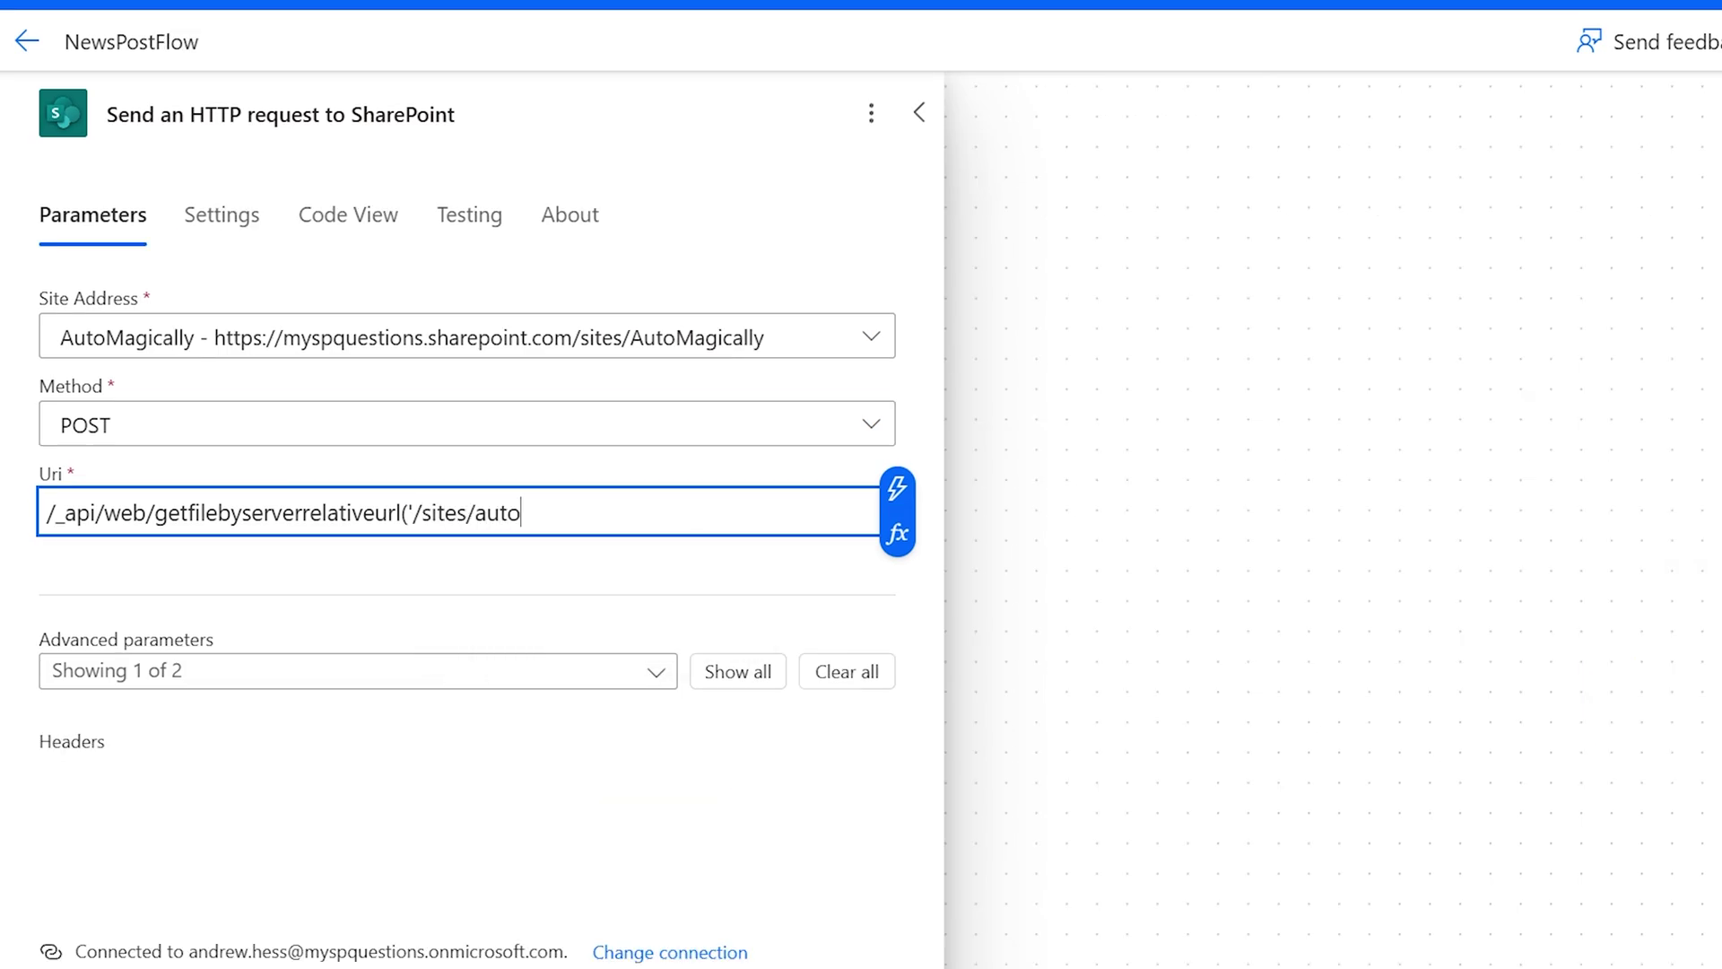
pyautogui.write('magic/')
pyautogui.write('site')
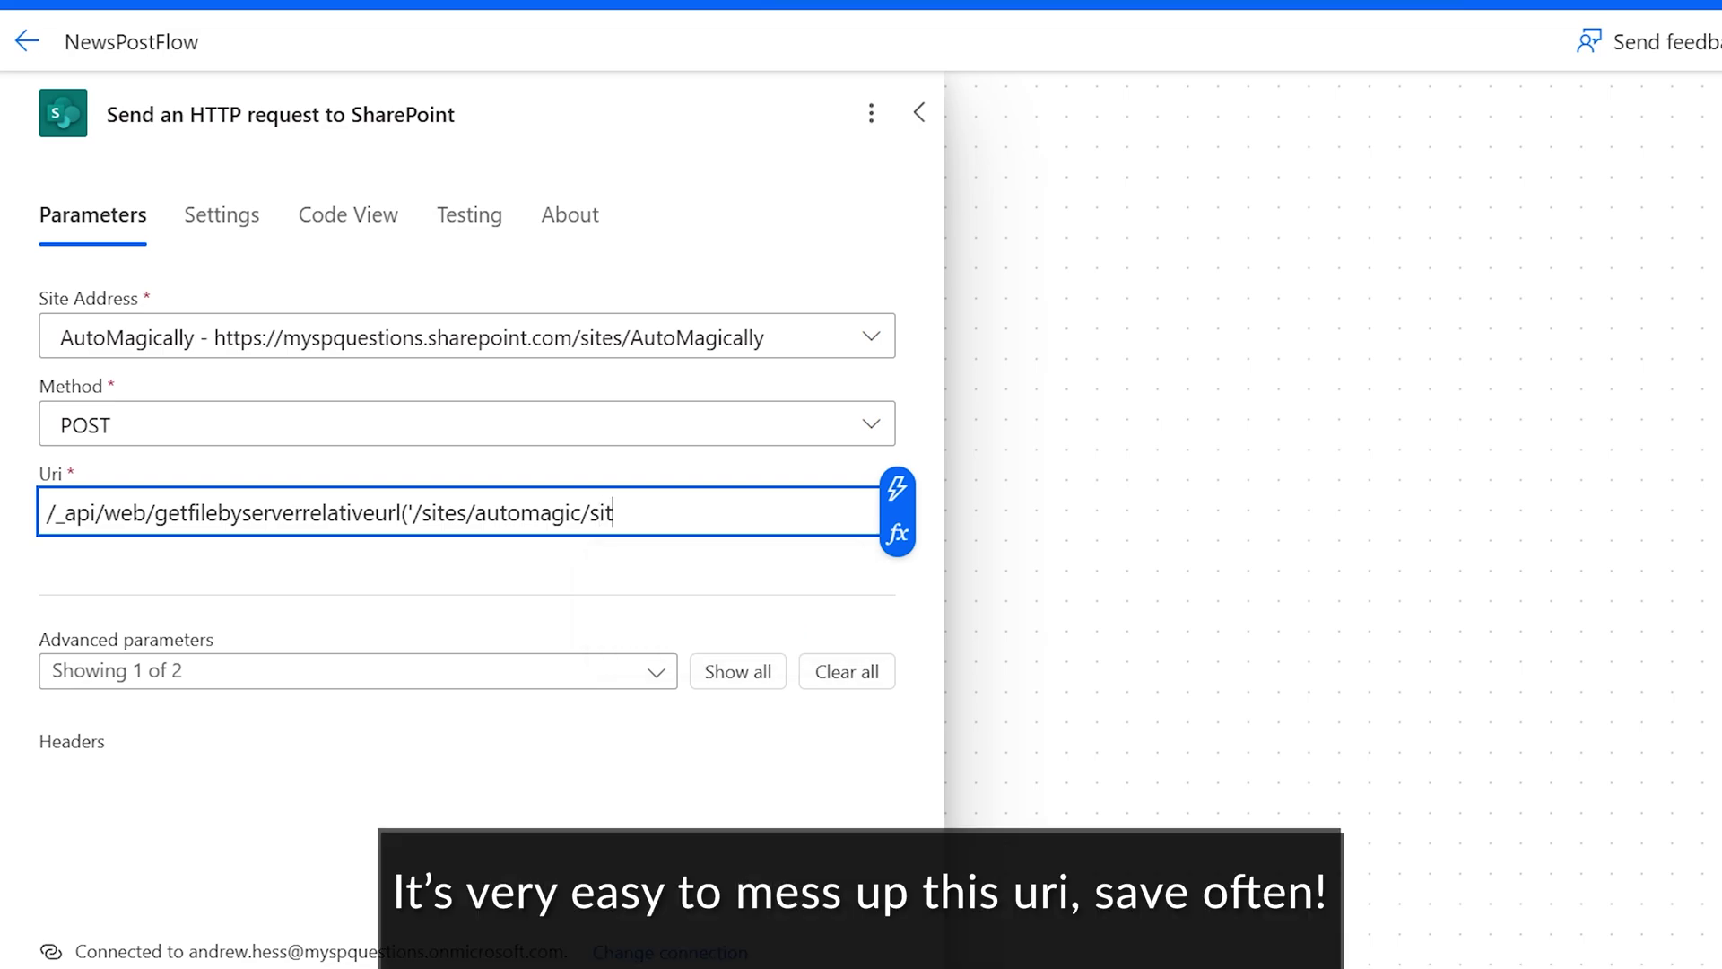
pyautogui.write('pages/')
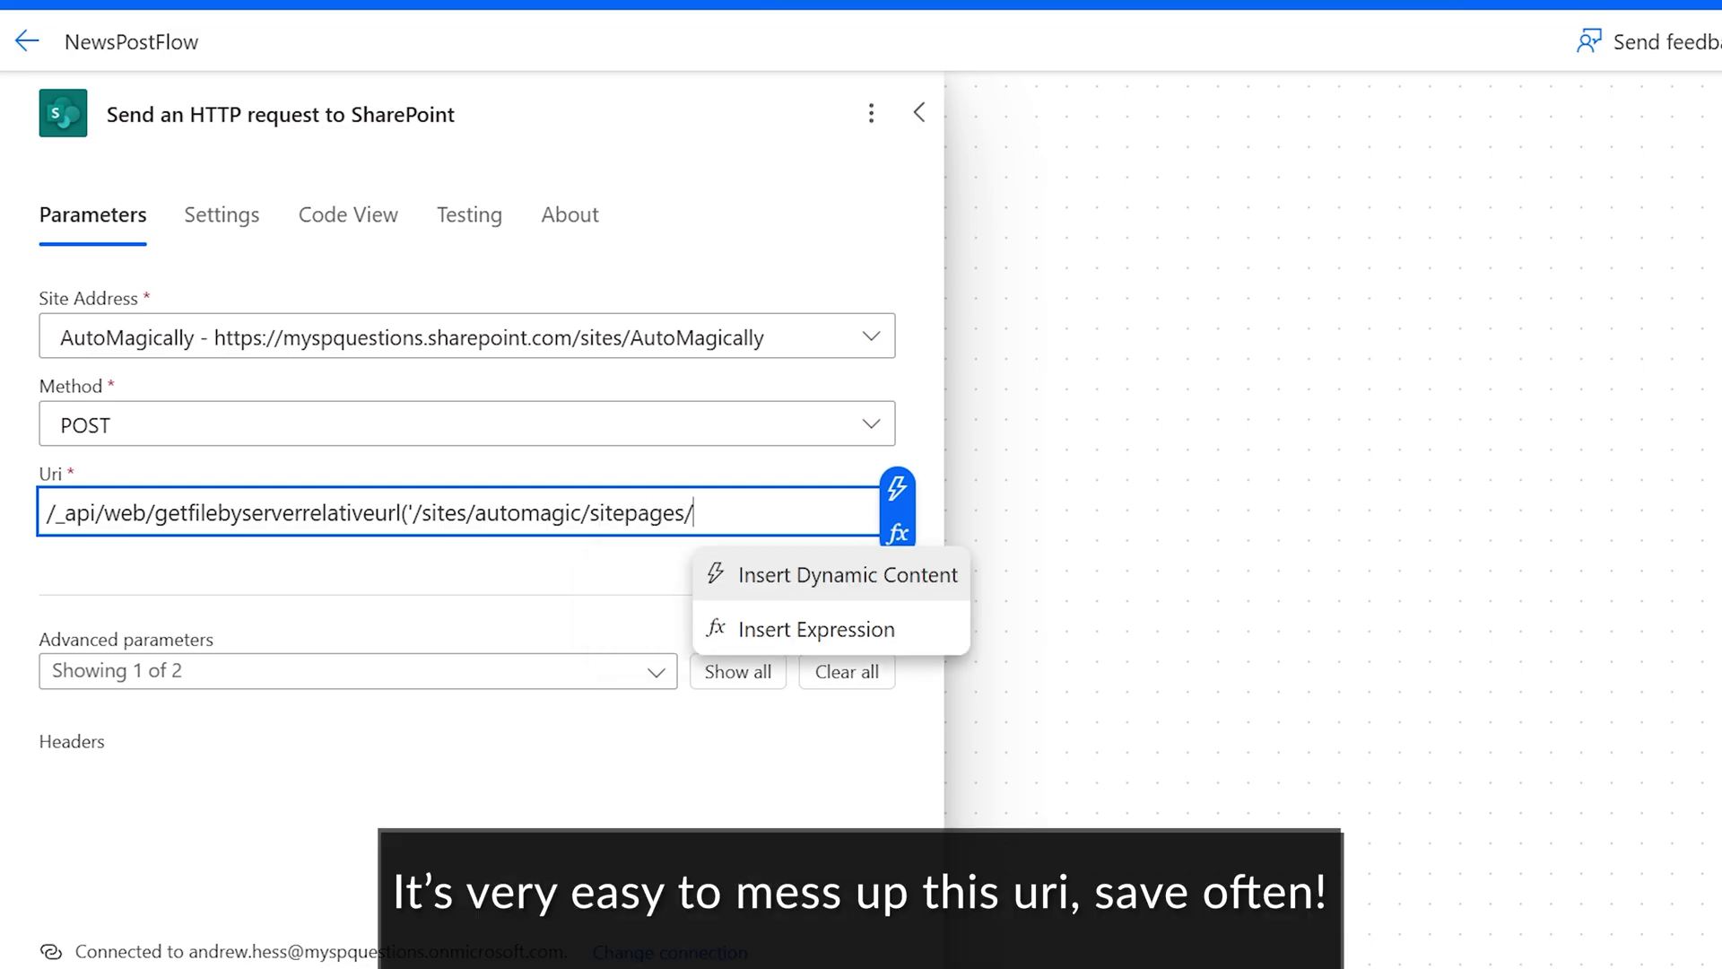
pyautogui.write('template.a')
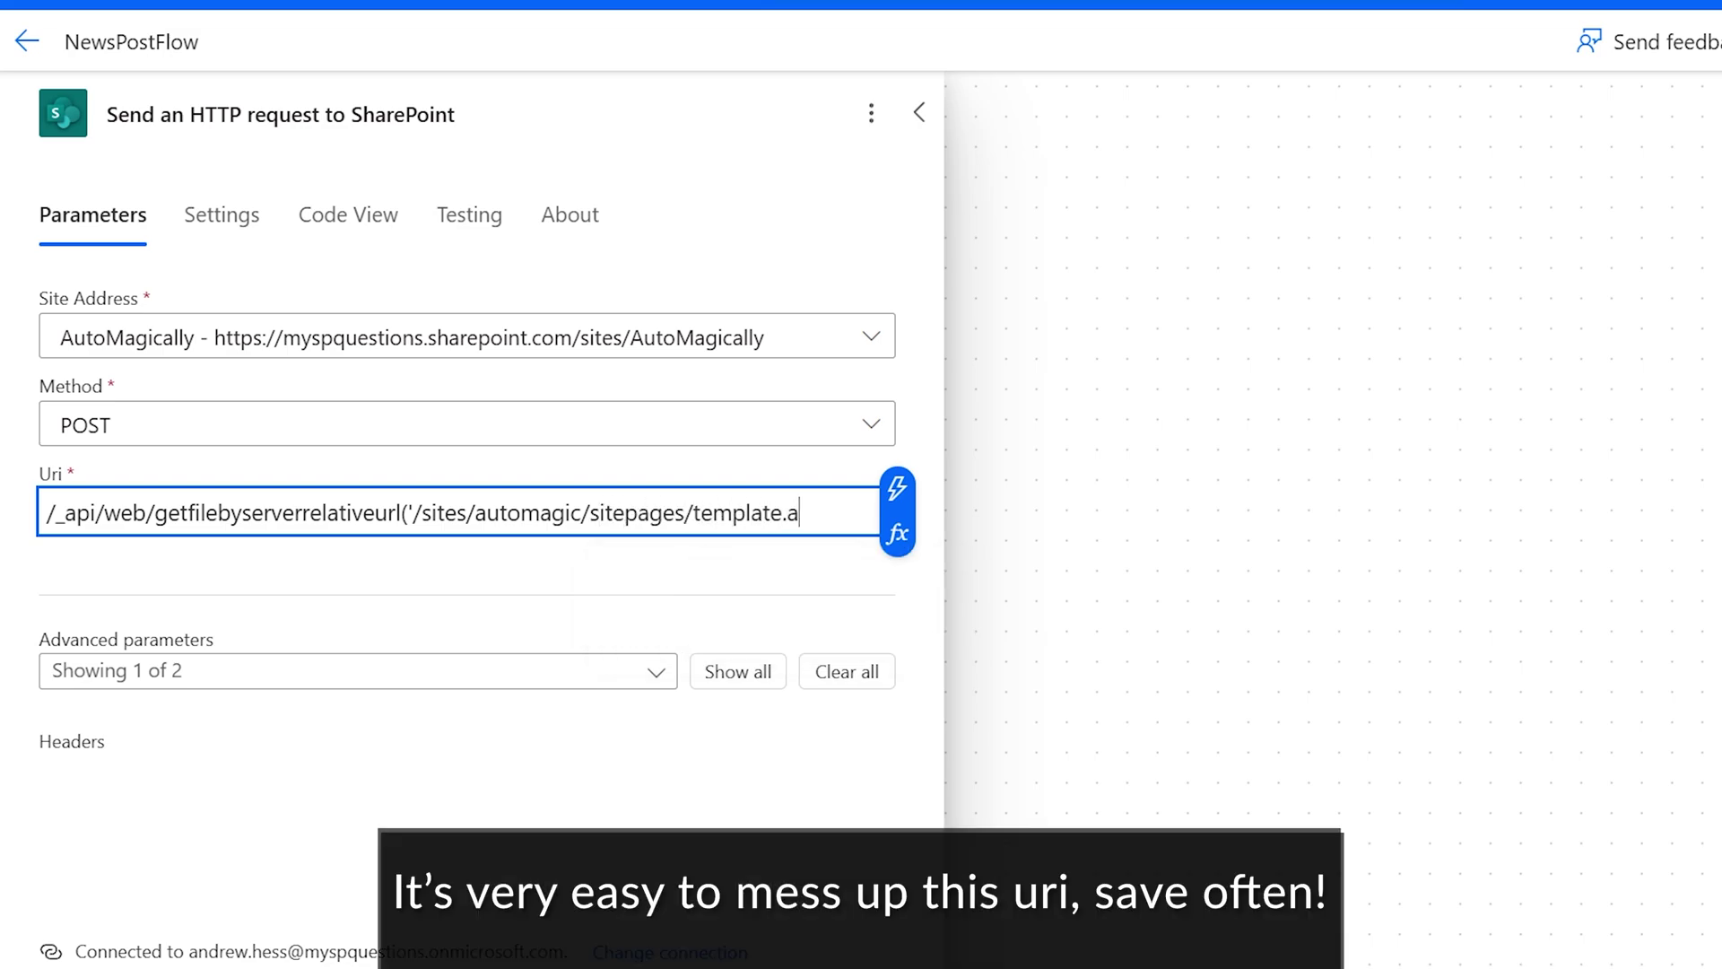
pyautogui.write('spx')
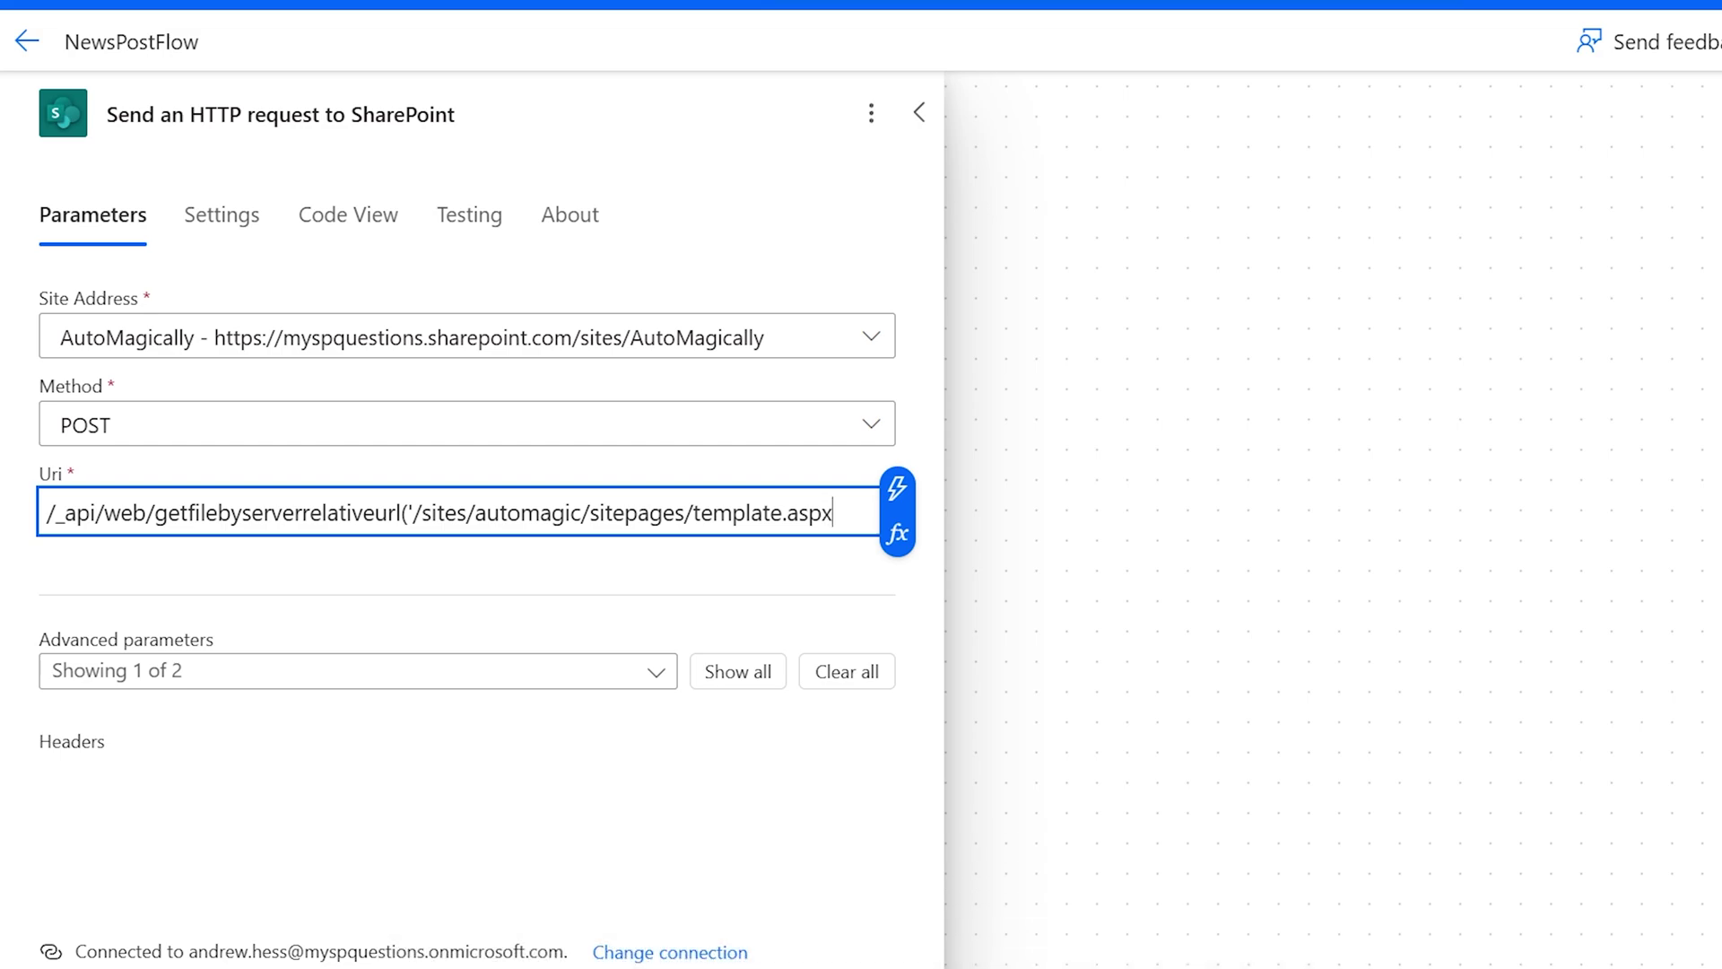
pyautogui.write('/')
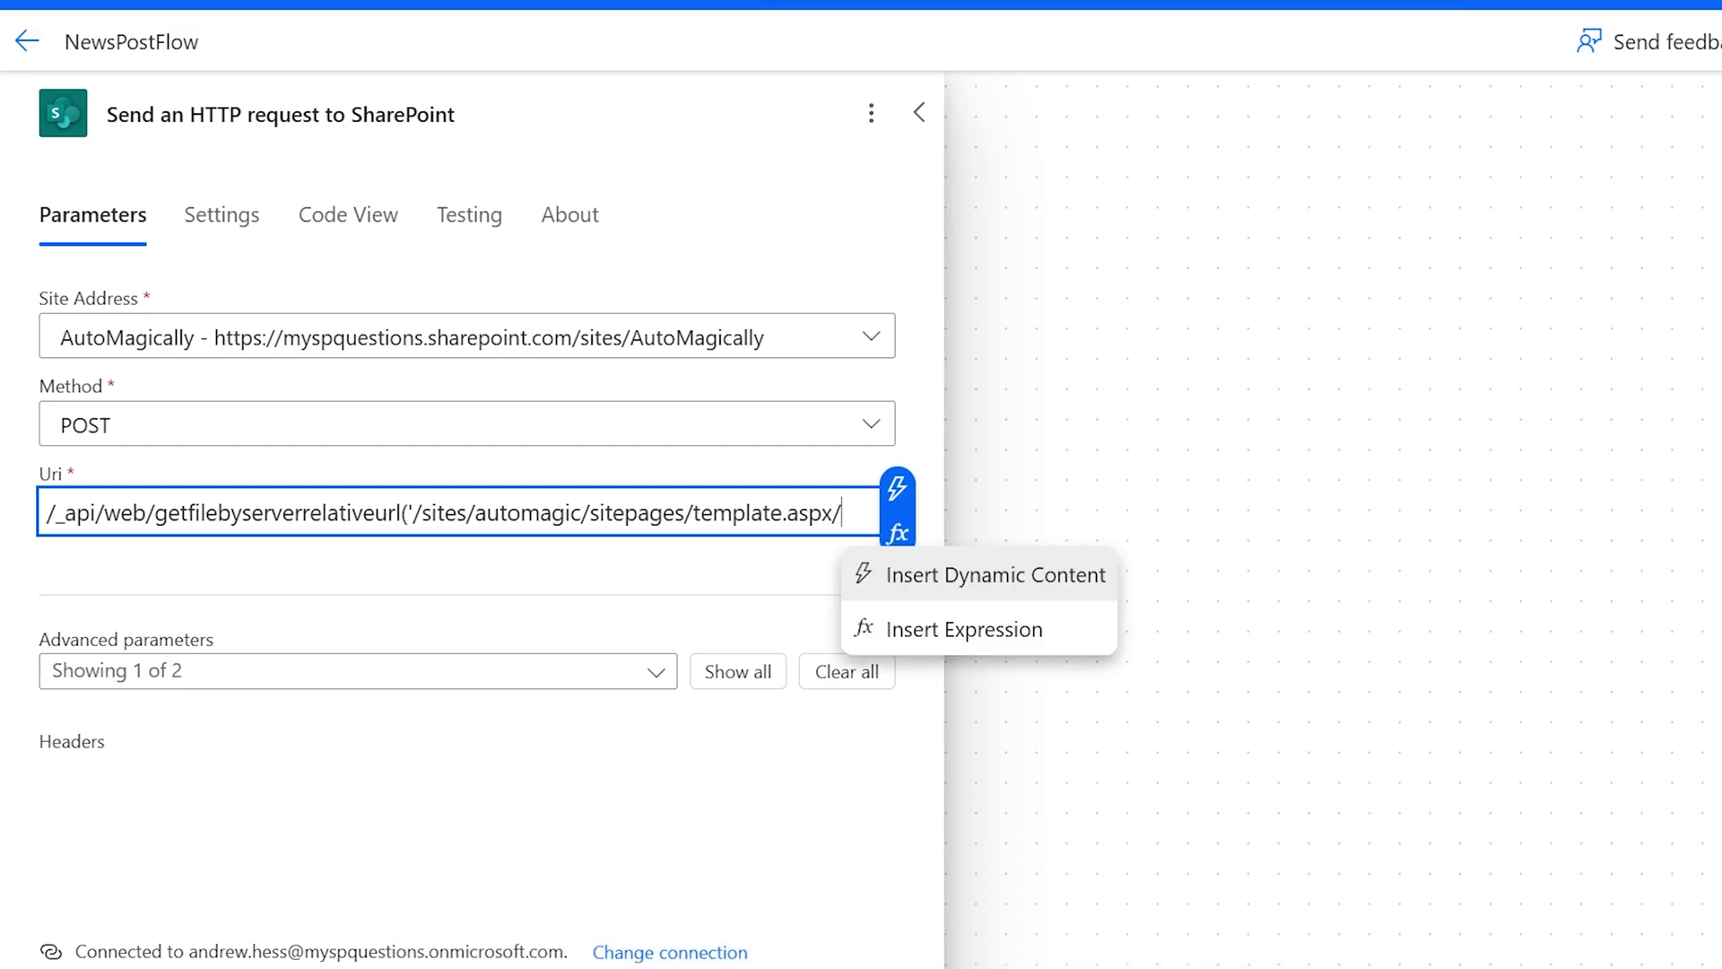
pyautogui.press('BackSpace')
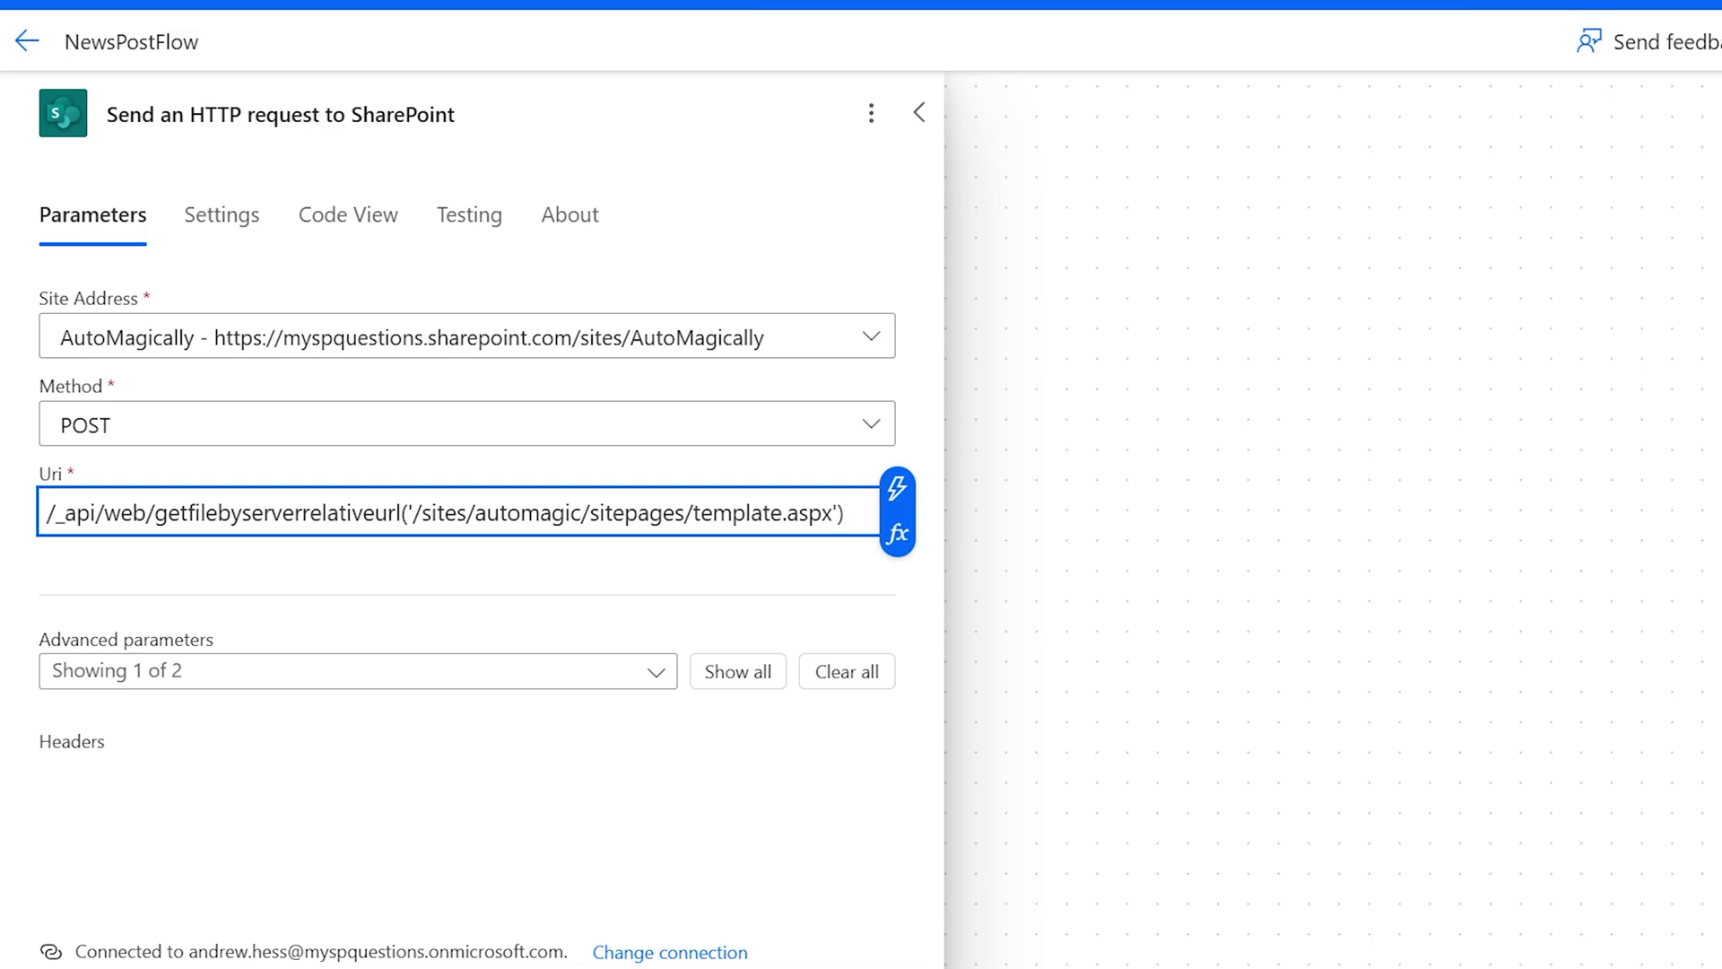
# - Append /copyto('/sites/automagic/sitepages/' plus the item's Title and .aspx to the Uri
pyautogui.write('/')
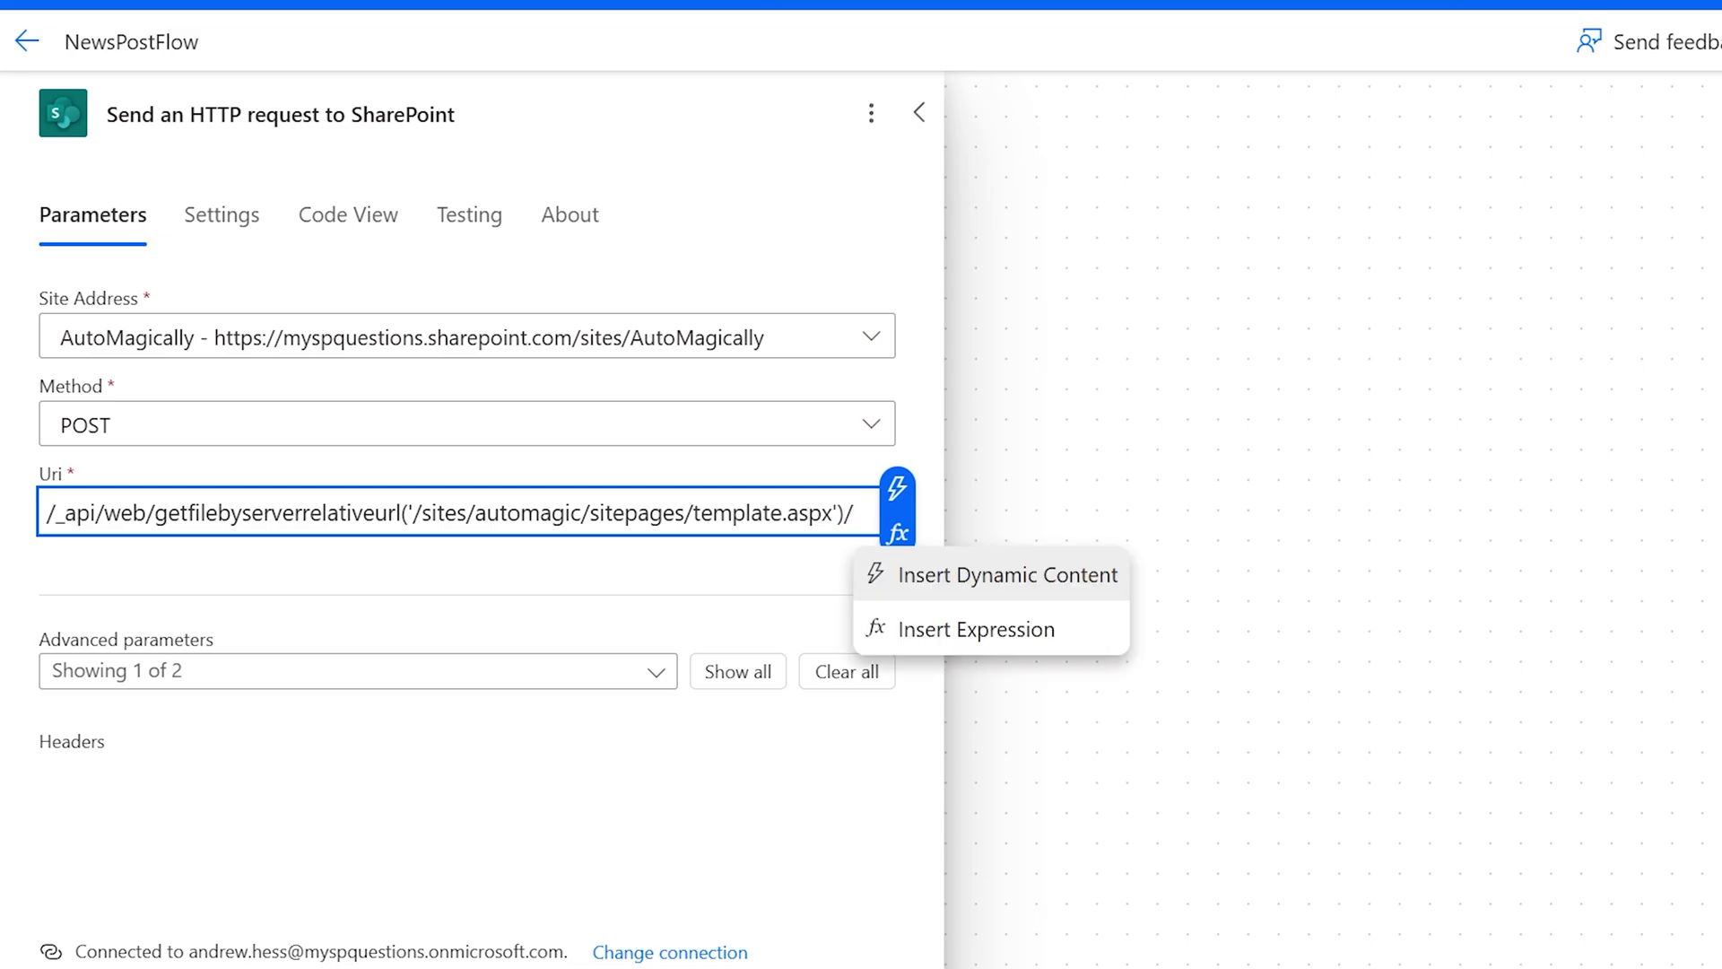
pyautogui.write("copyto('")
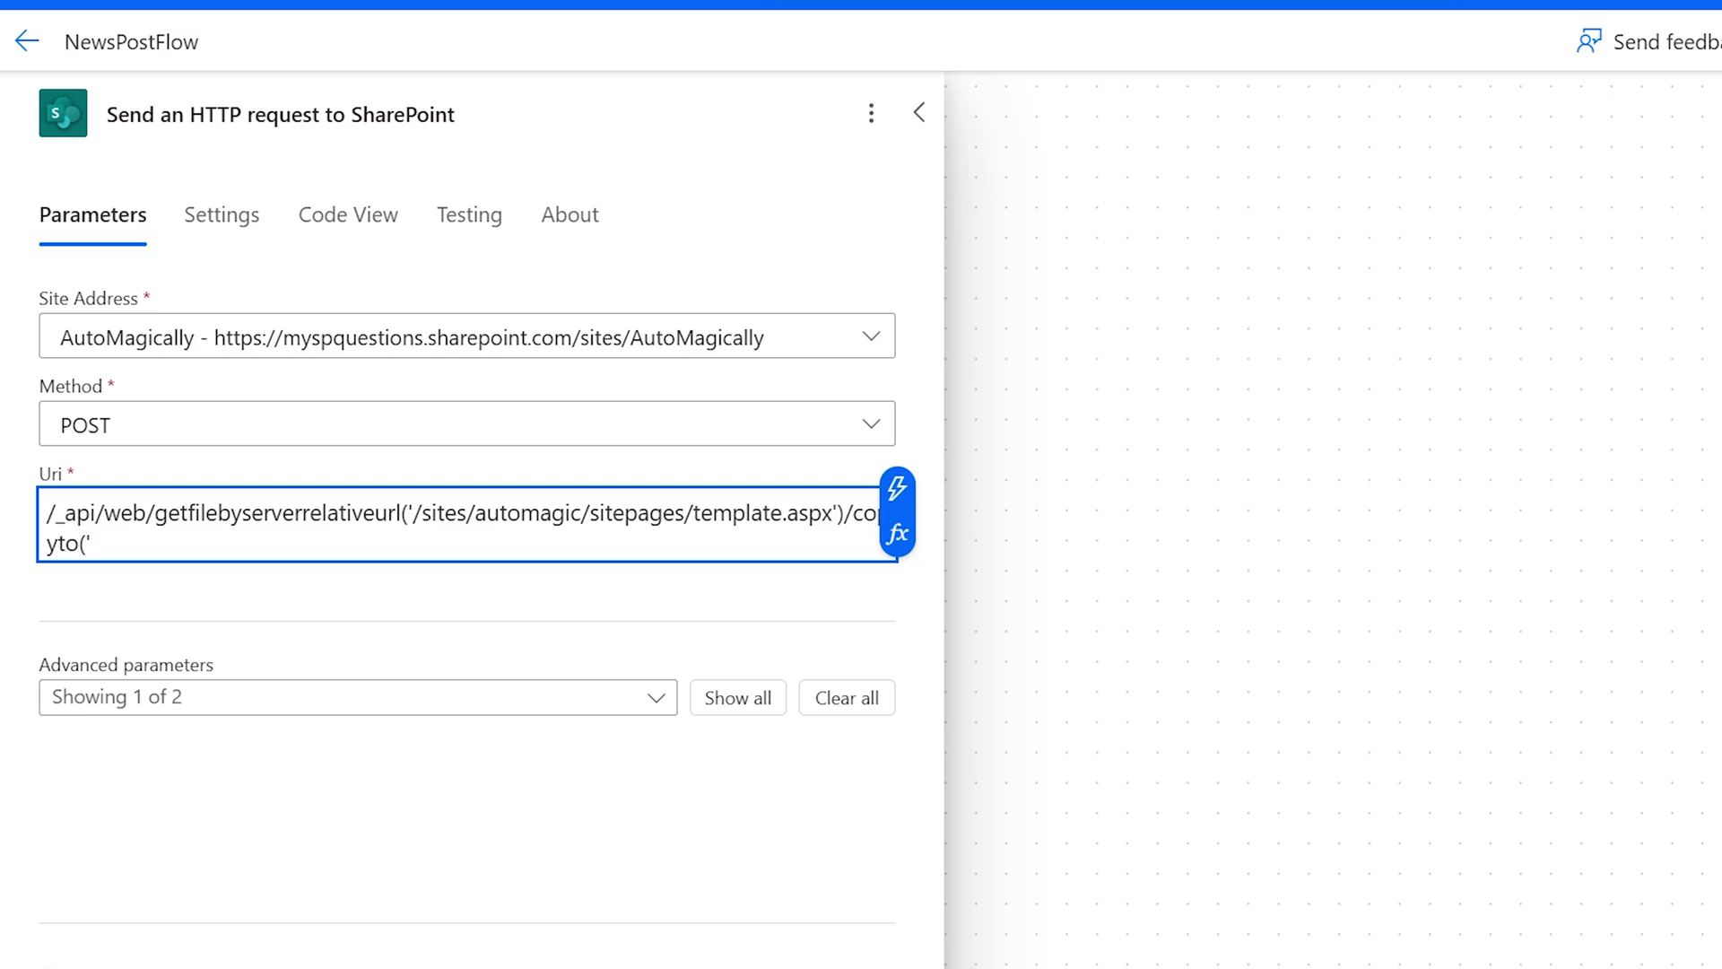
pyautogui.write('/sites/')
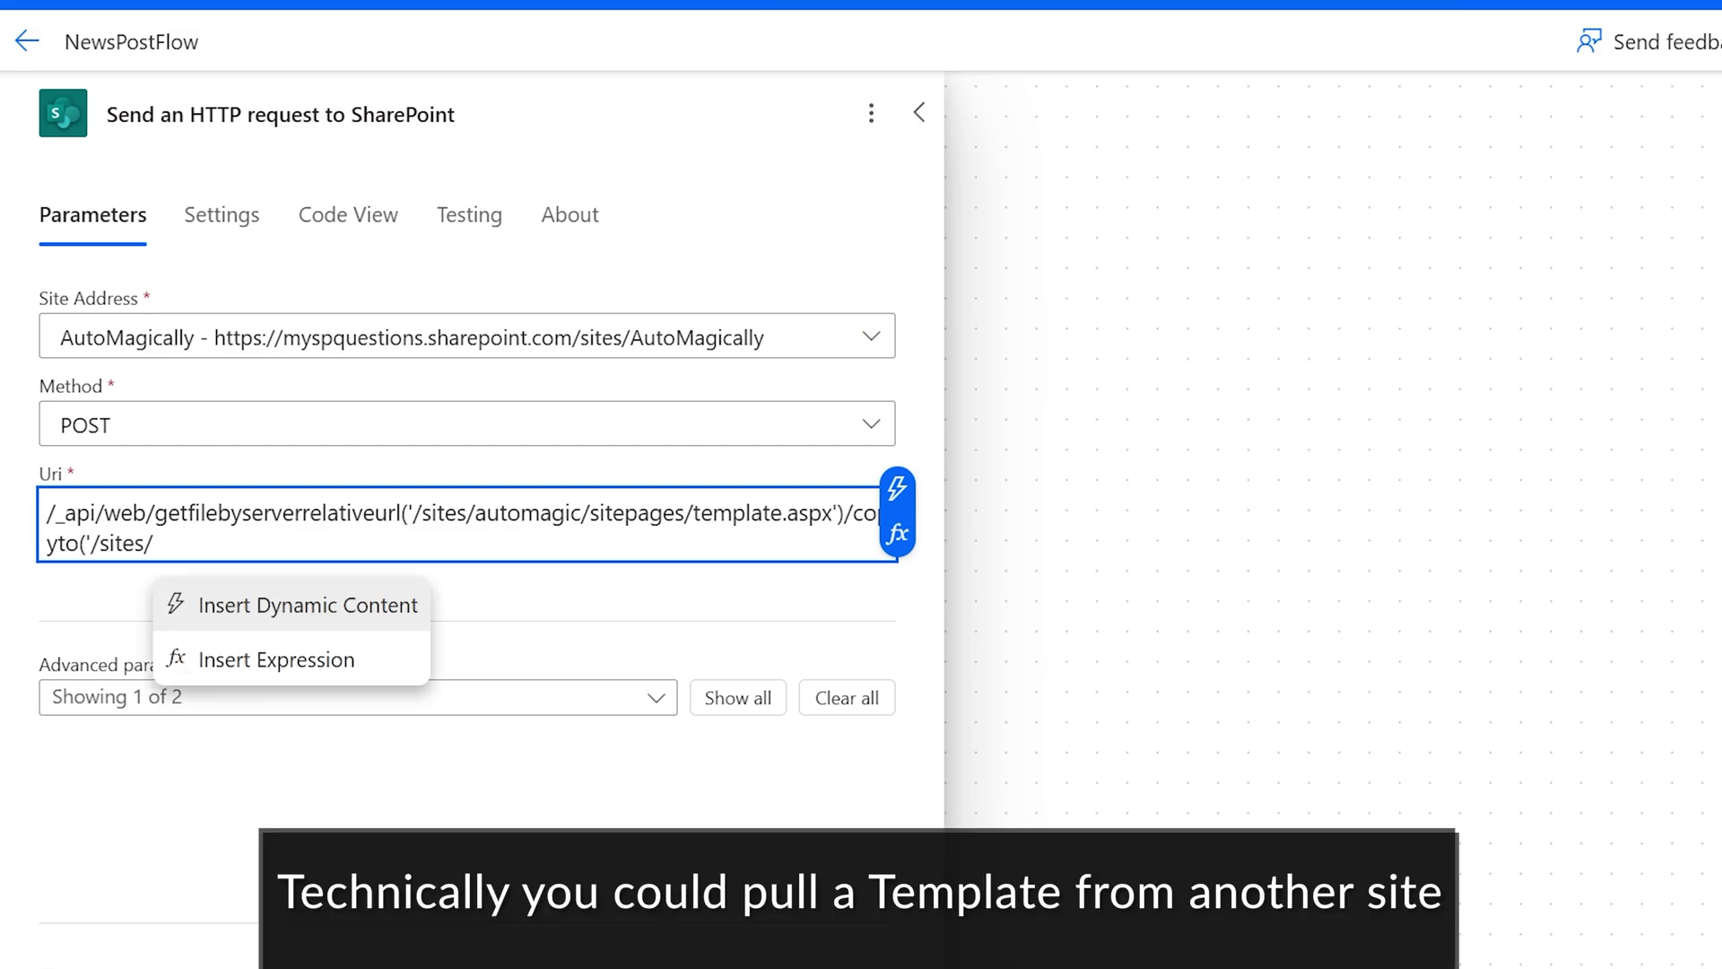
pyautogui.write('automagic/sitepag')
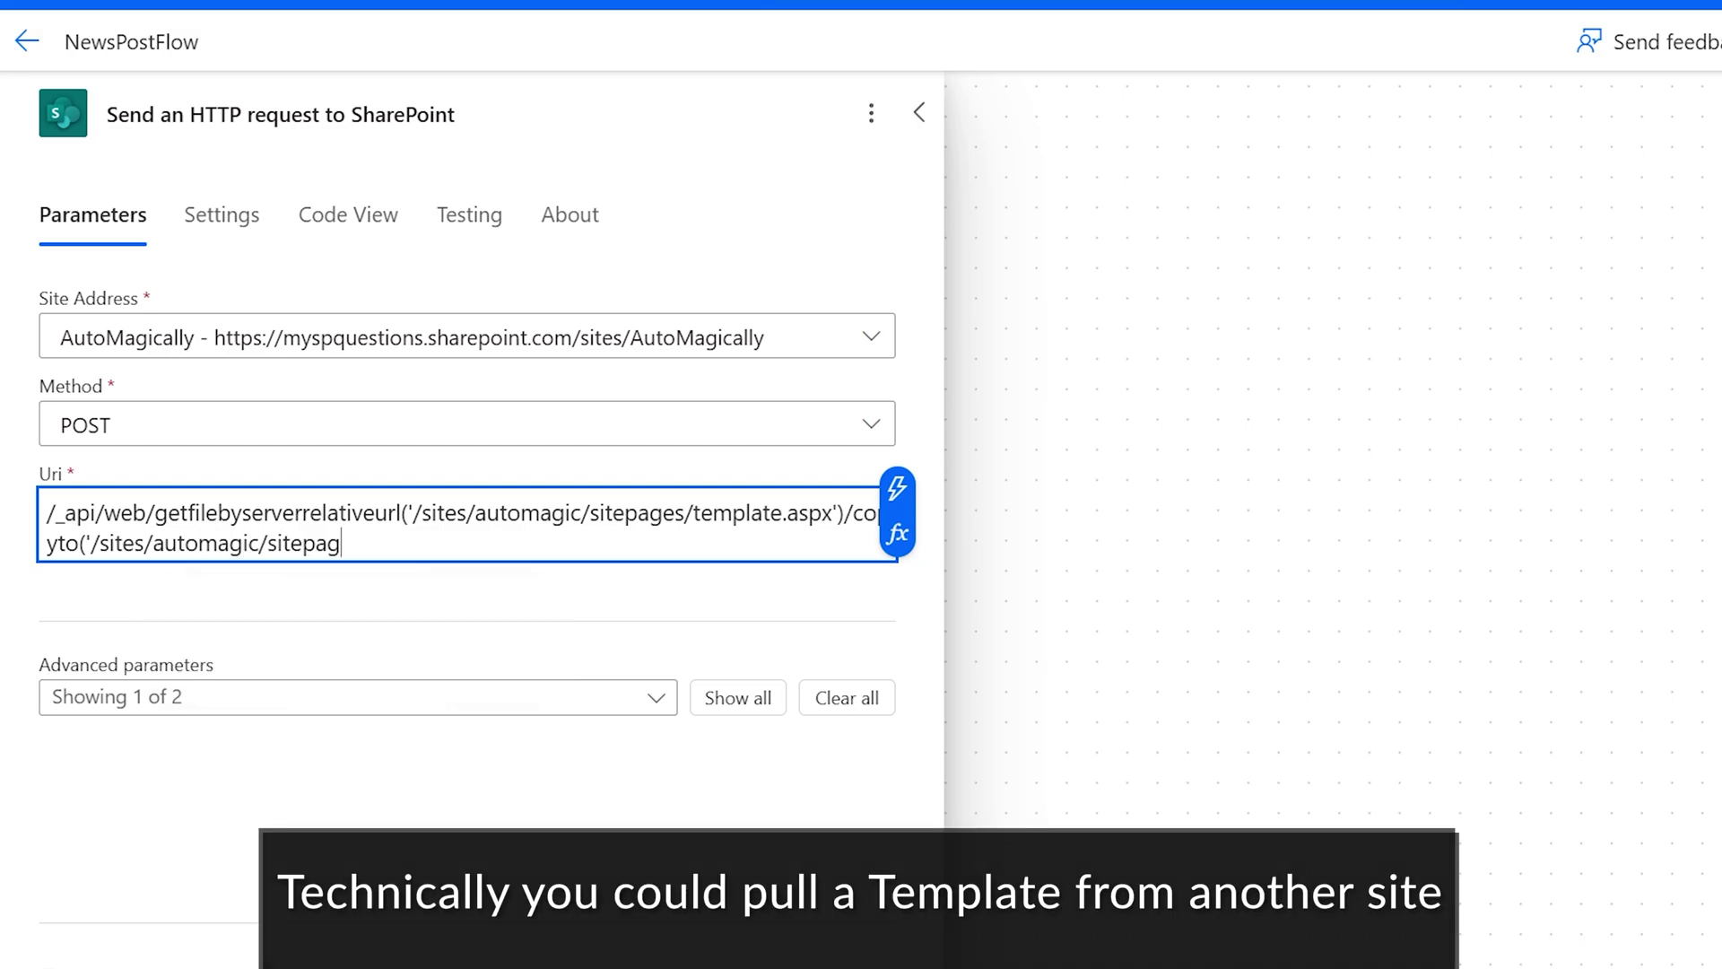
pyautogui.write('es/')
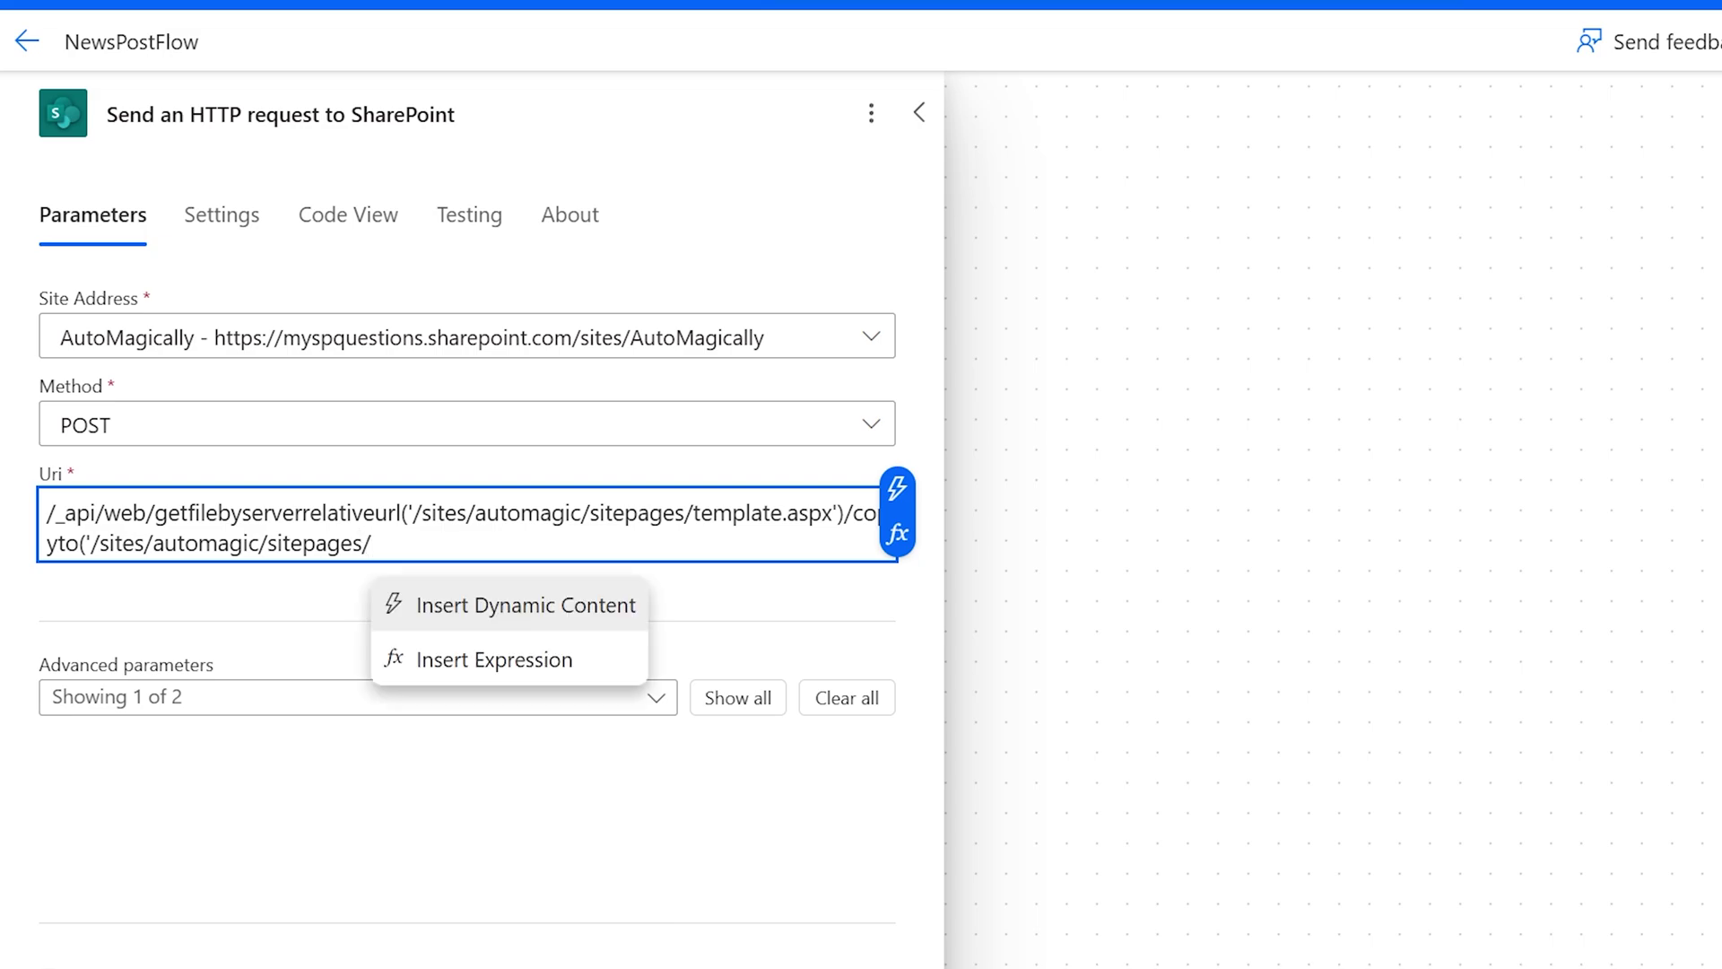
pyautogui.click(503, 608)
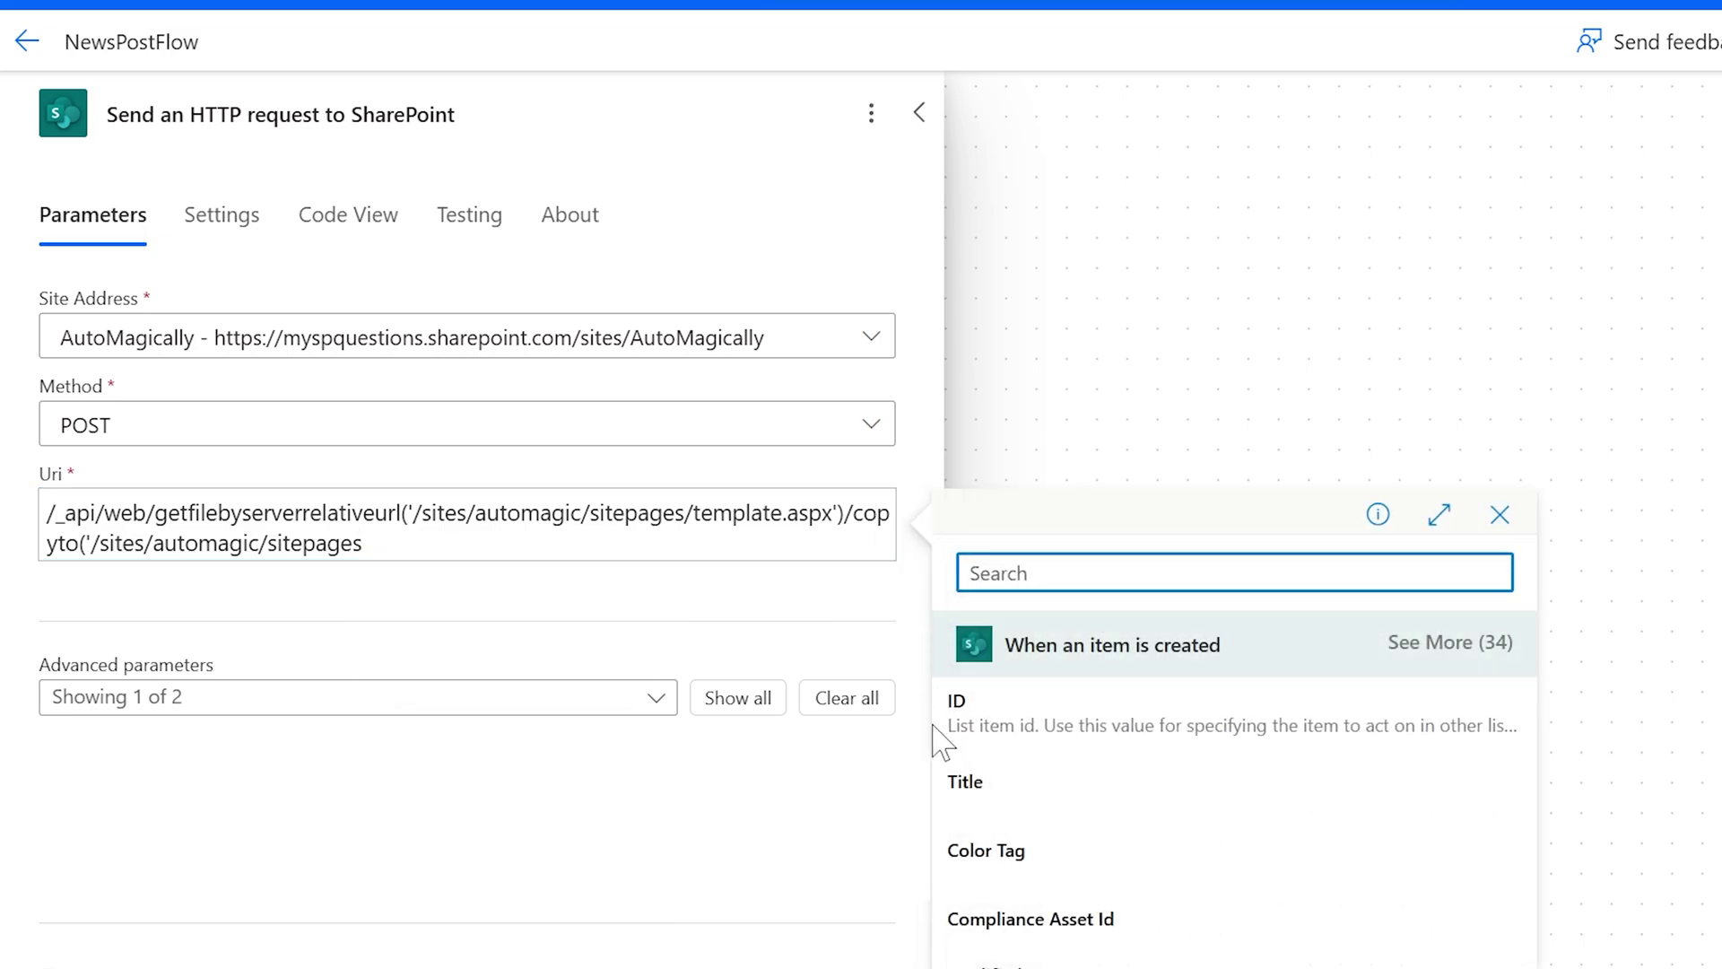
pyautogui.click(1019, 795)
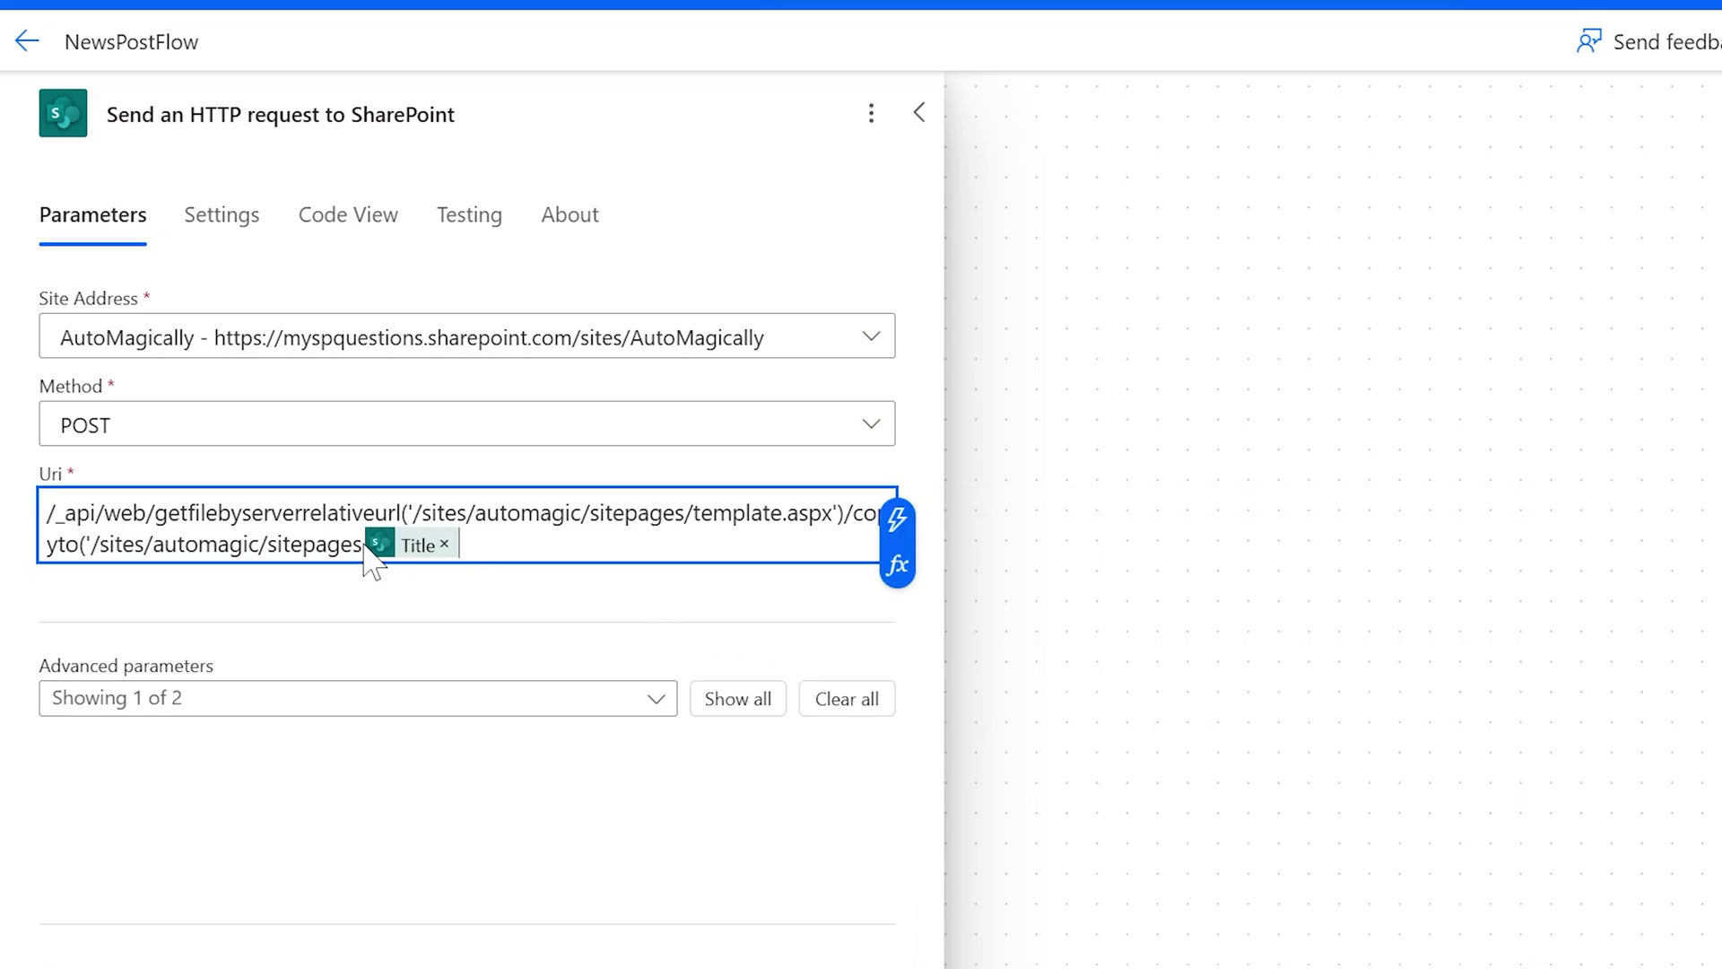
pyautogui.write('/.')
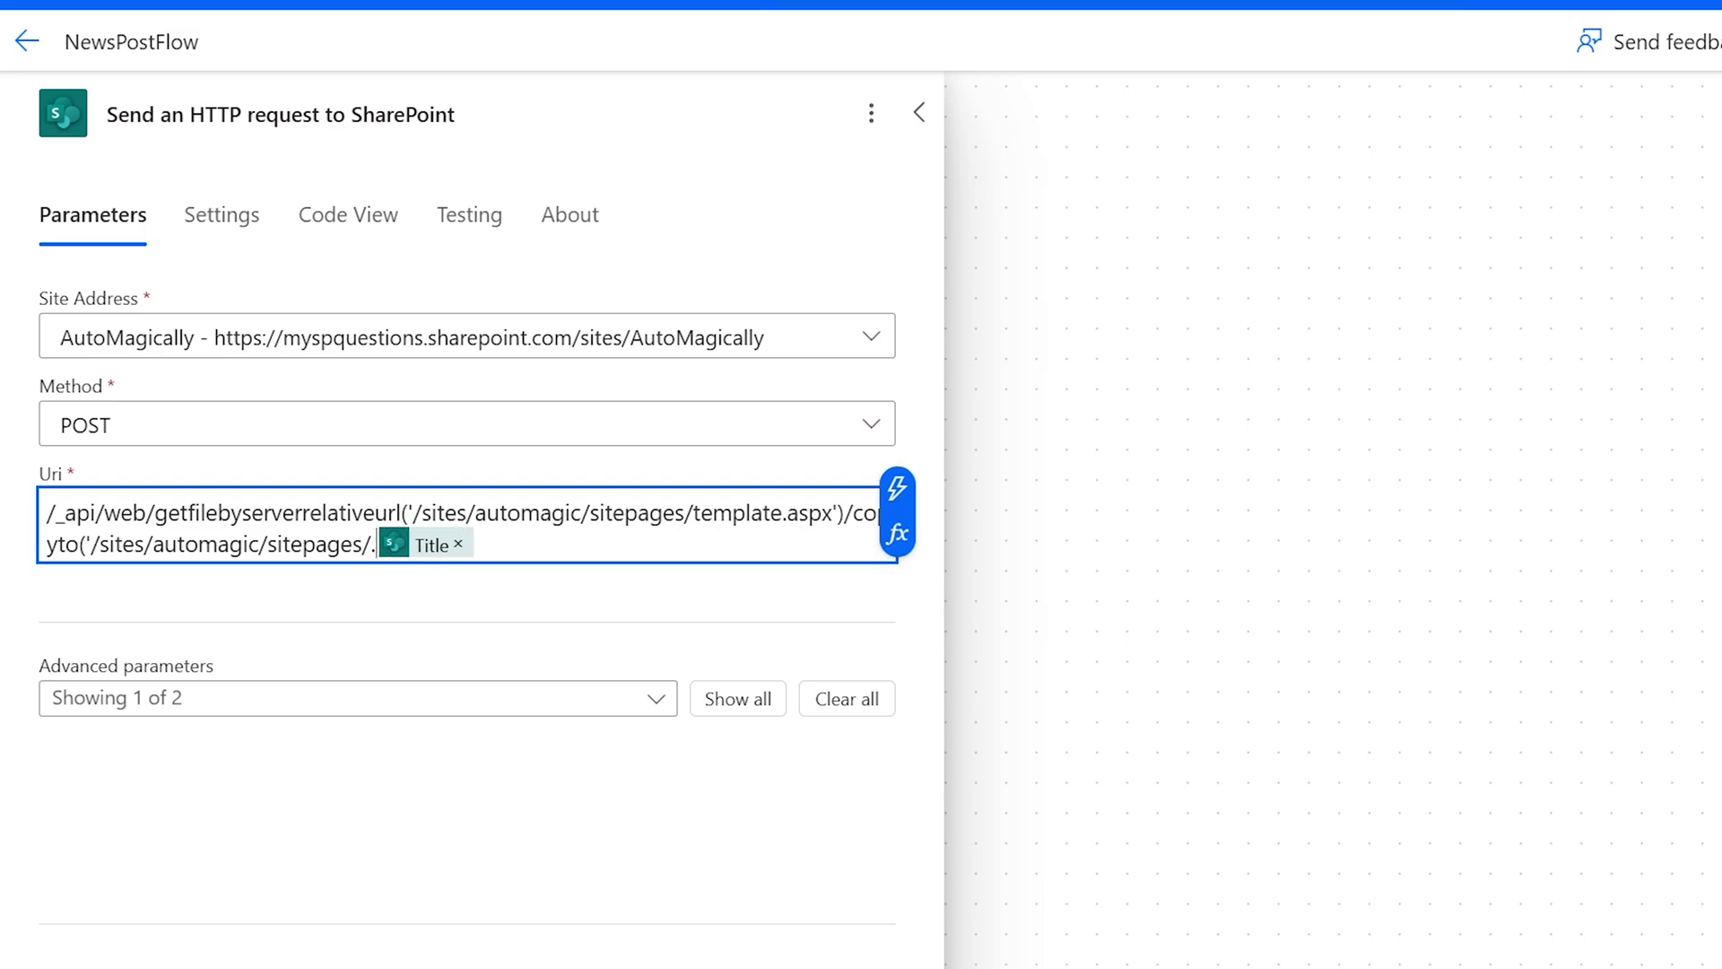
pyautogui.press('BackSpace')
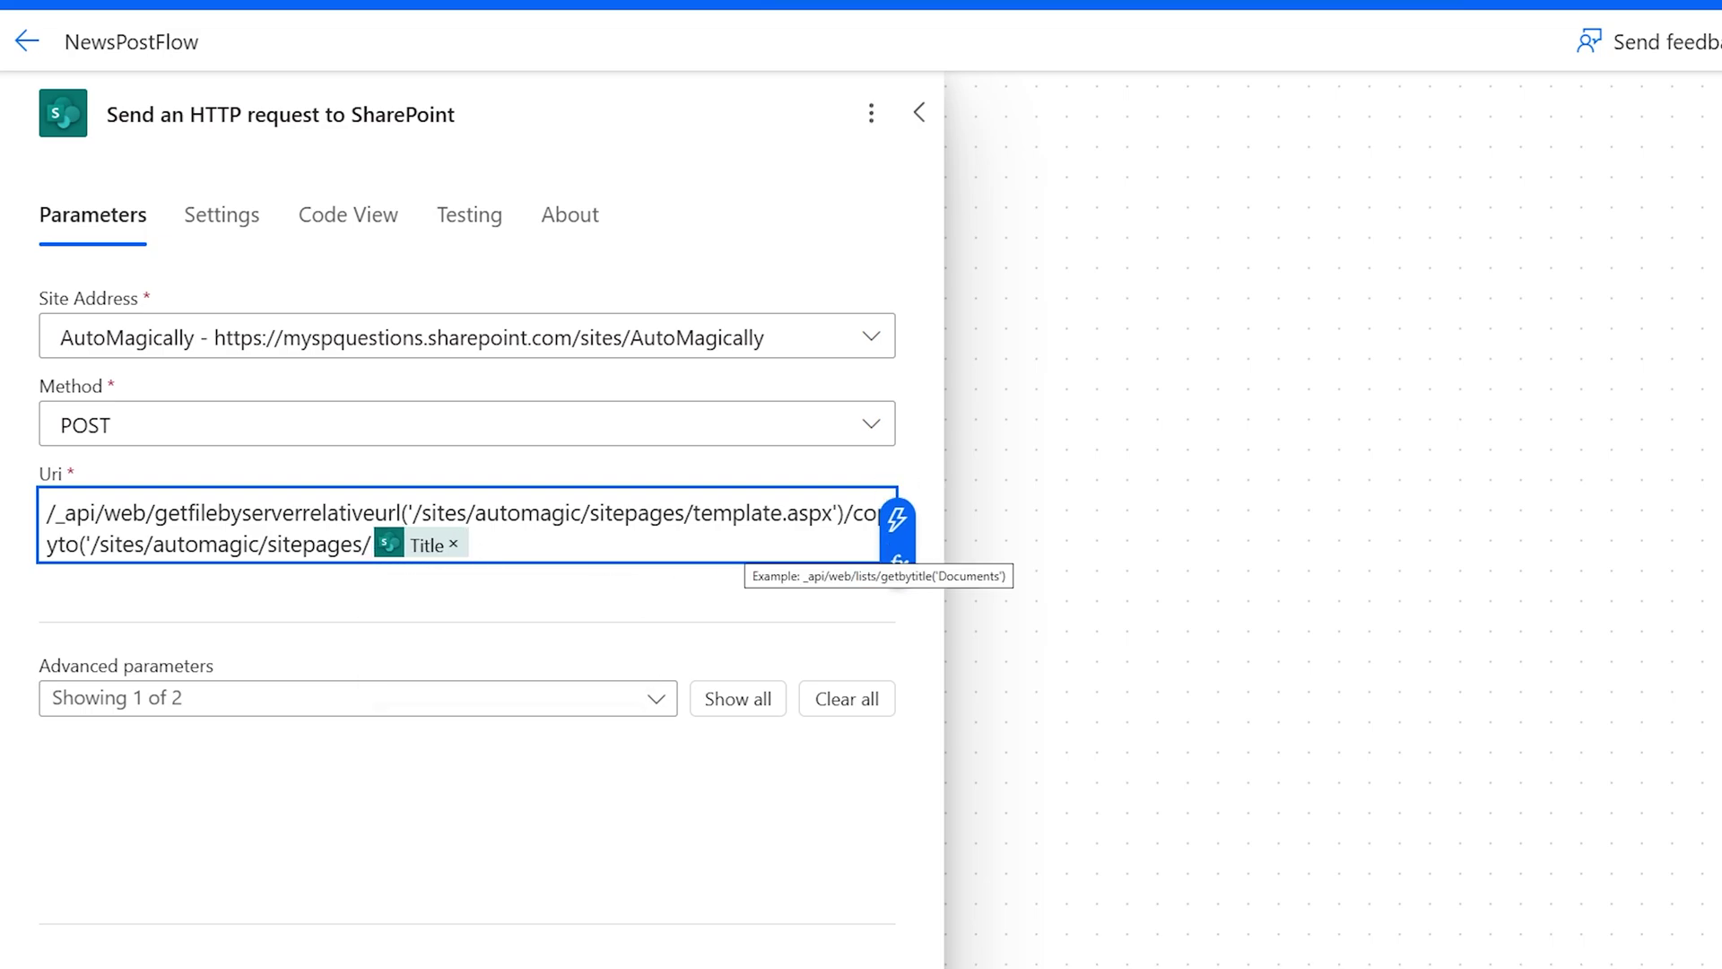
pyautogui.write('.aspx')
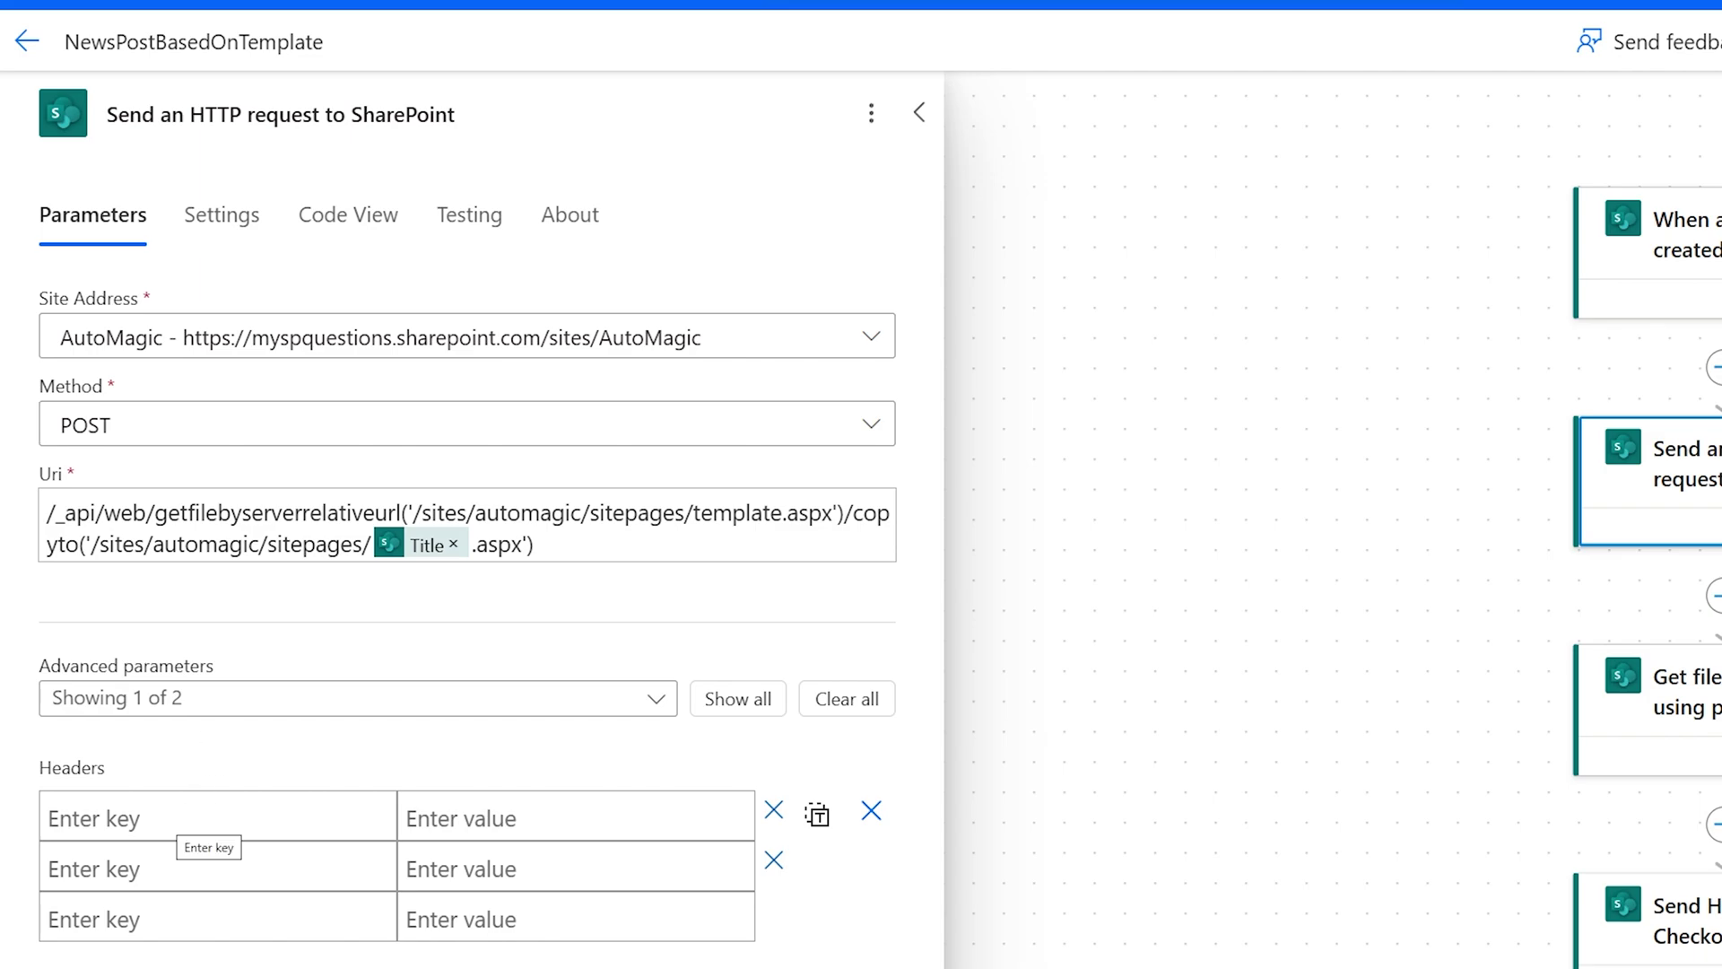
# - Add Content and Accept headers, each with value application/json; odata=verbose
pyautogui.click(202, 820)
pyautogui.write('Content')
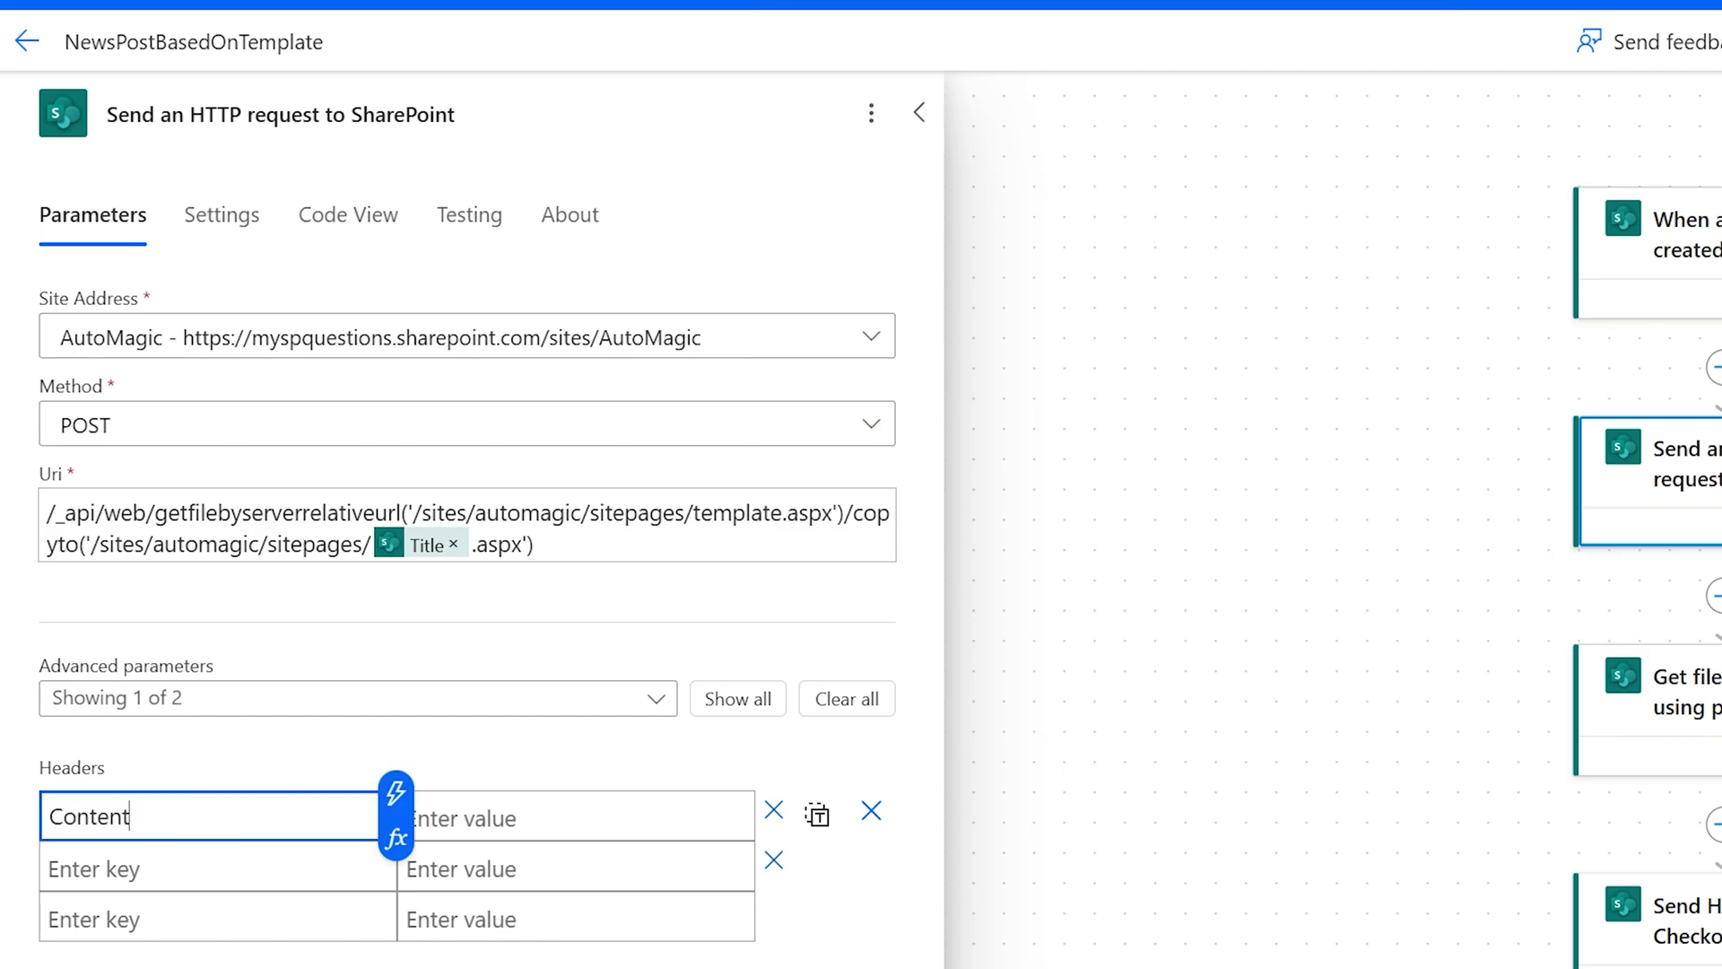
pyautogui.click(574, 816)
pyautogui.write('application/json; odata=verbose')
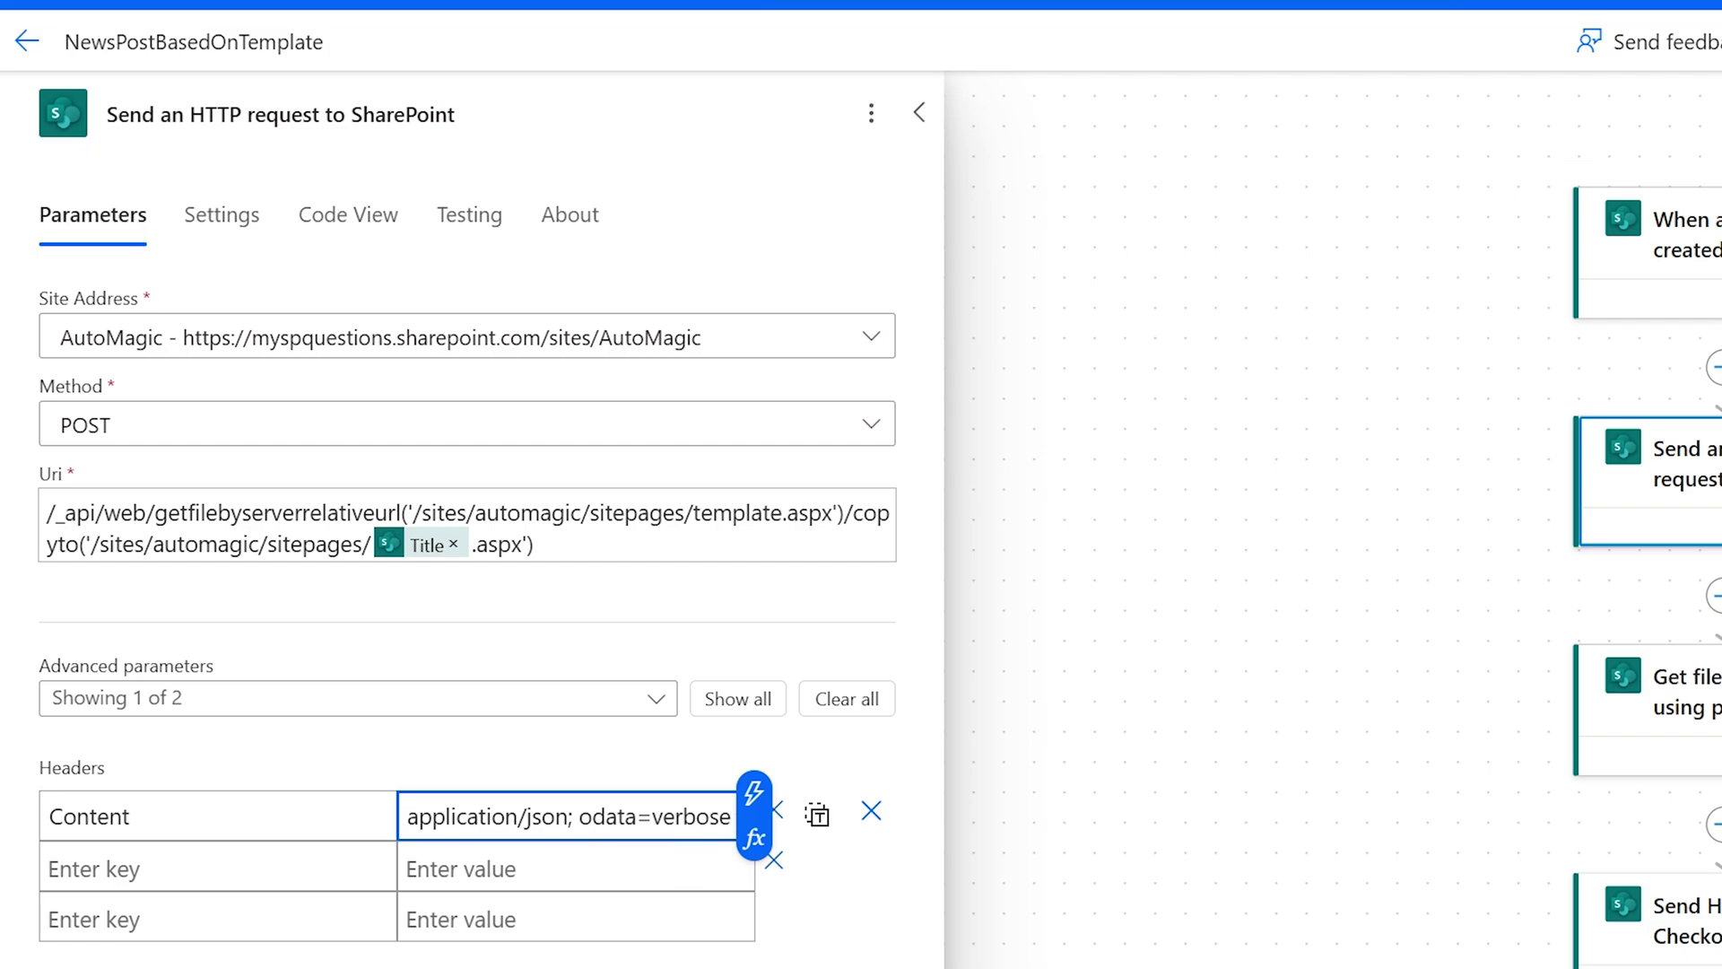
pyautogui.click(206, 868)
pyautogui.write('Accept')
pyautogui.press('Tab')
pyautogui.write('application/json; odata=verbose')
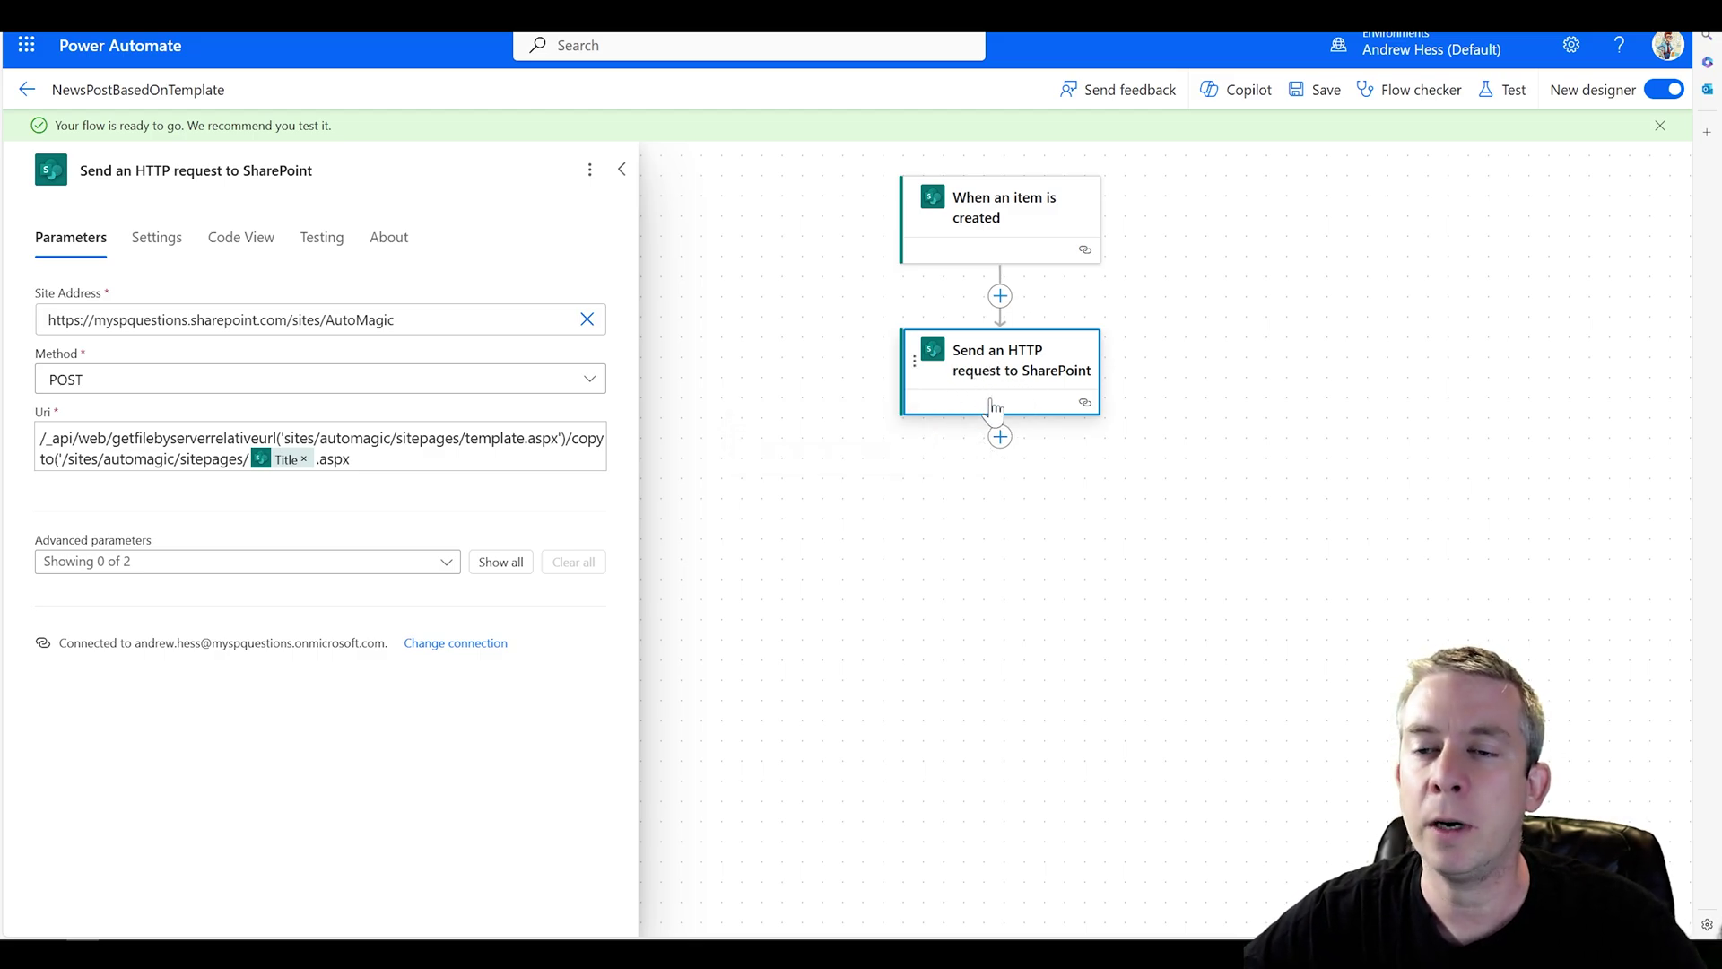
# - Add a SharePoint Get file metadata using path action targeting the AutoMagic site
pyautogui.click(1000, 437)
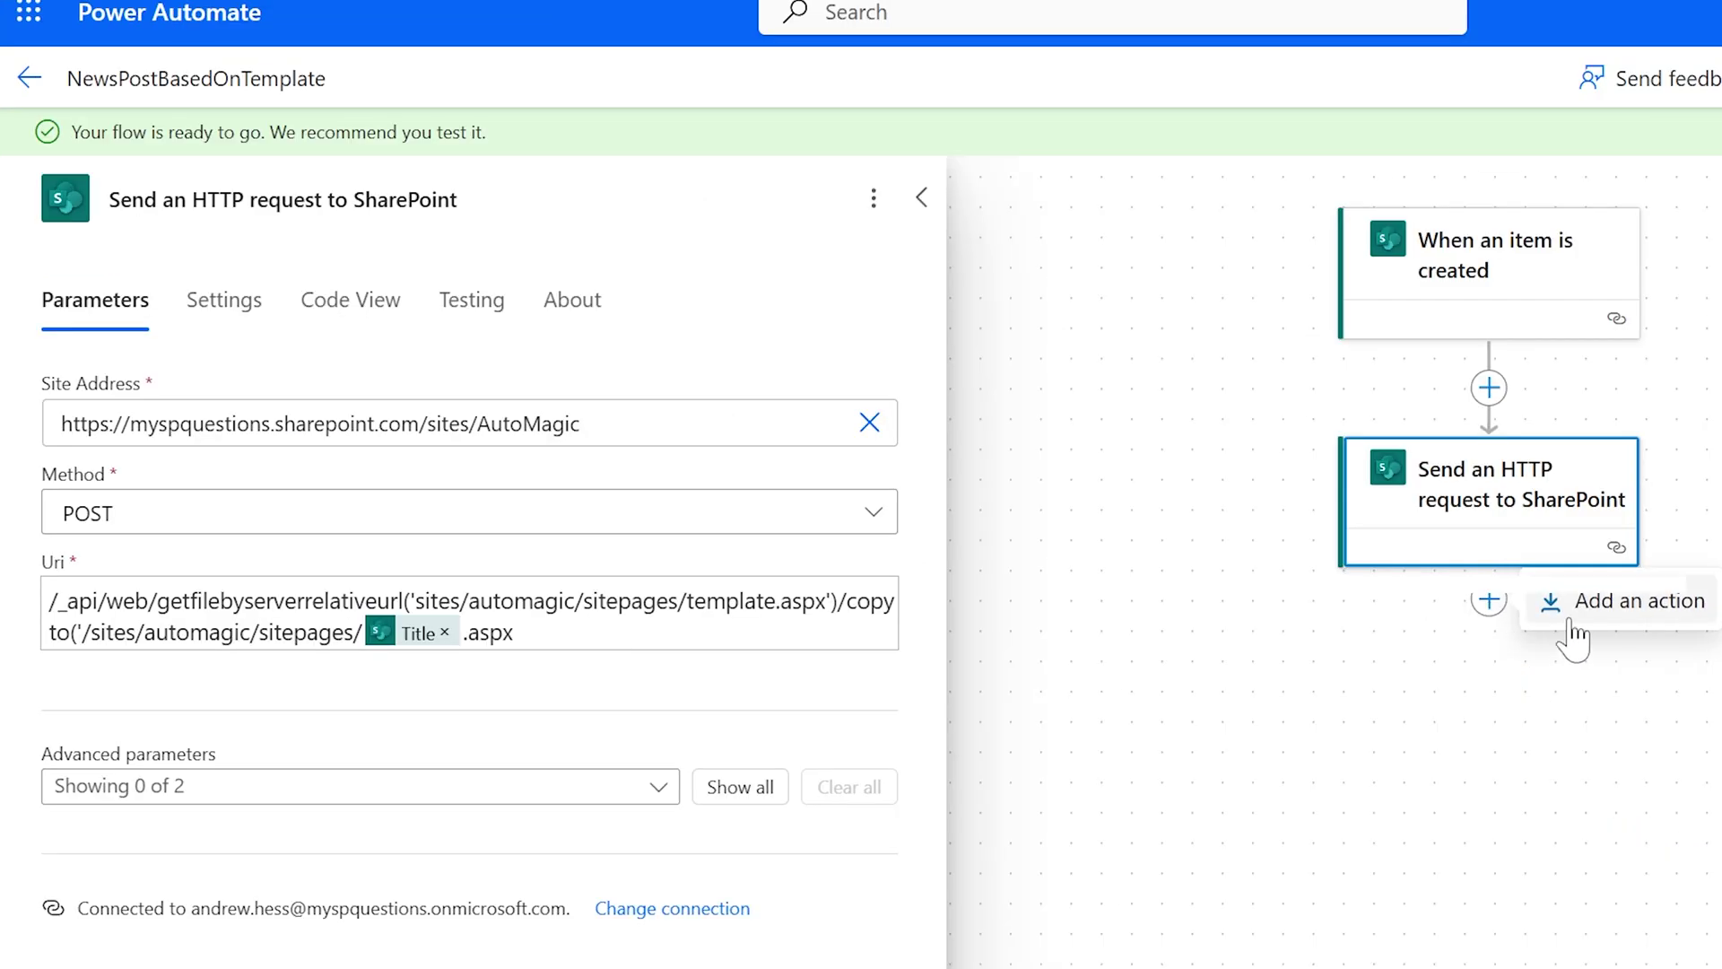
pyautogui.click(1056, 458)
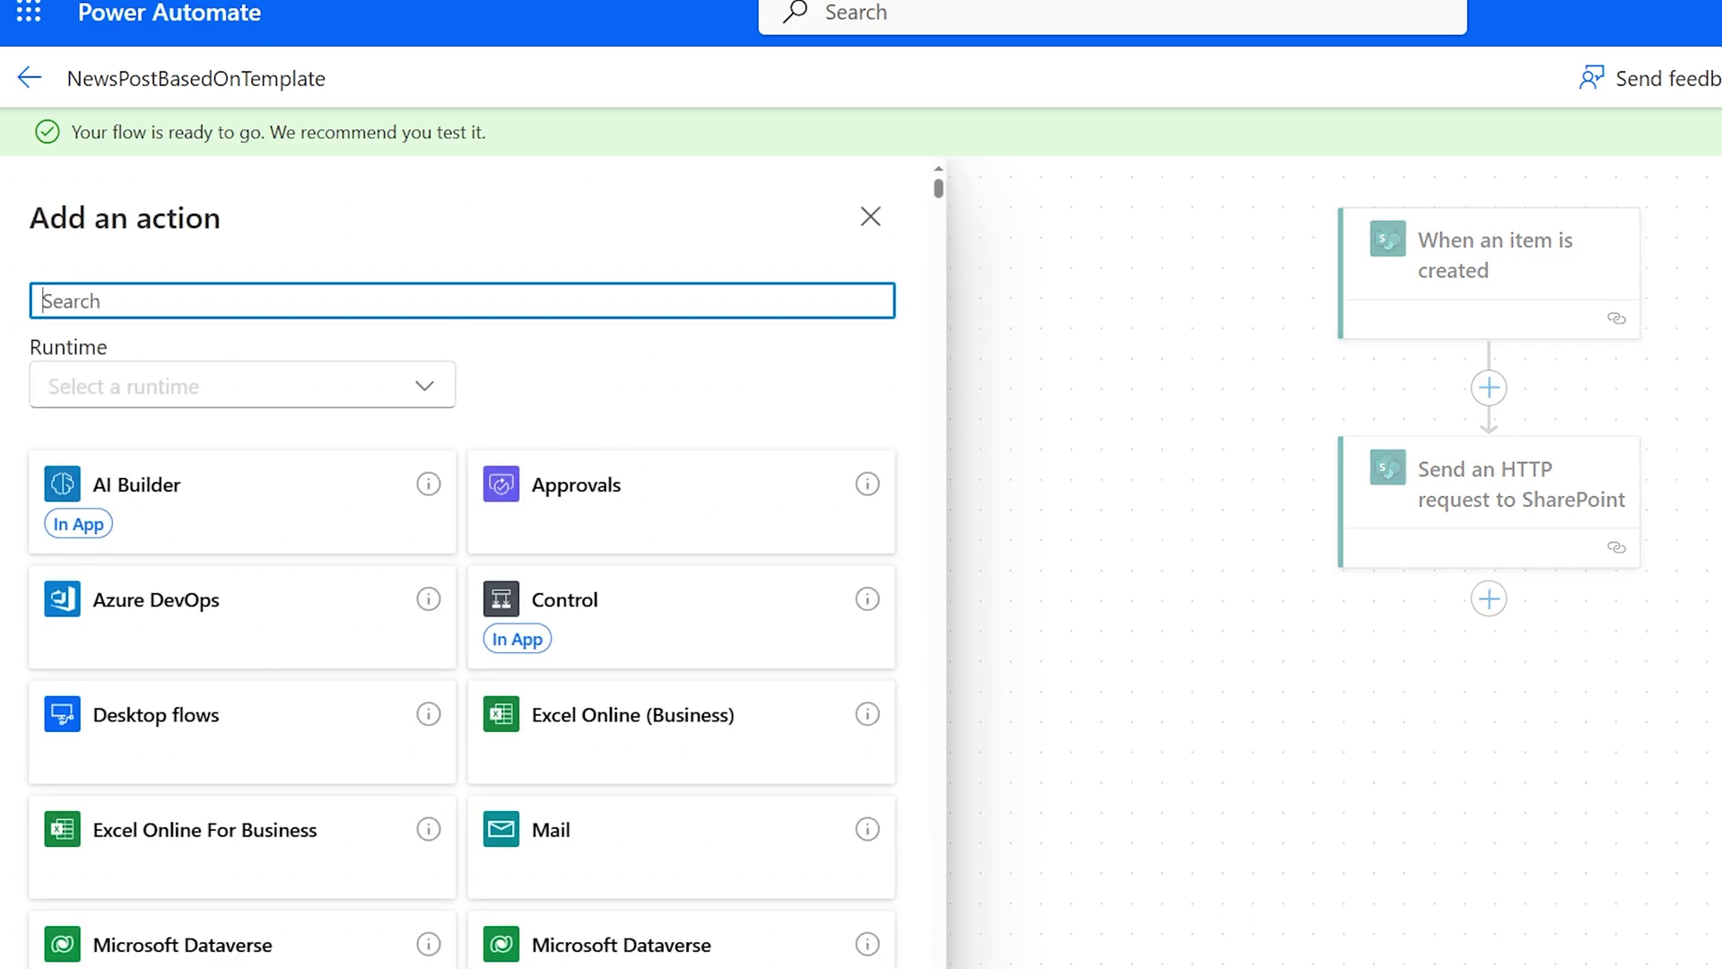
pyautogui.write('get file')
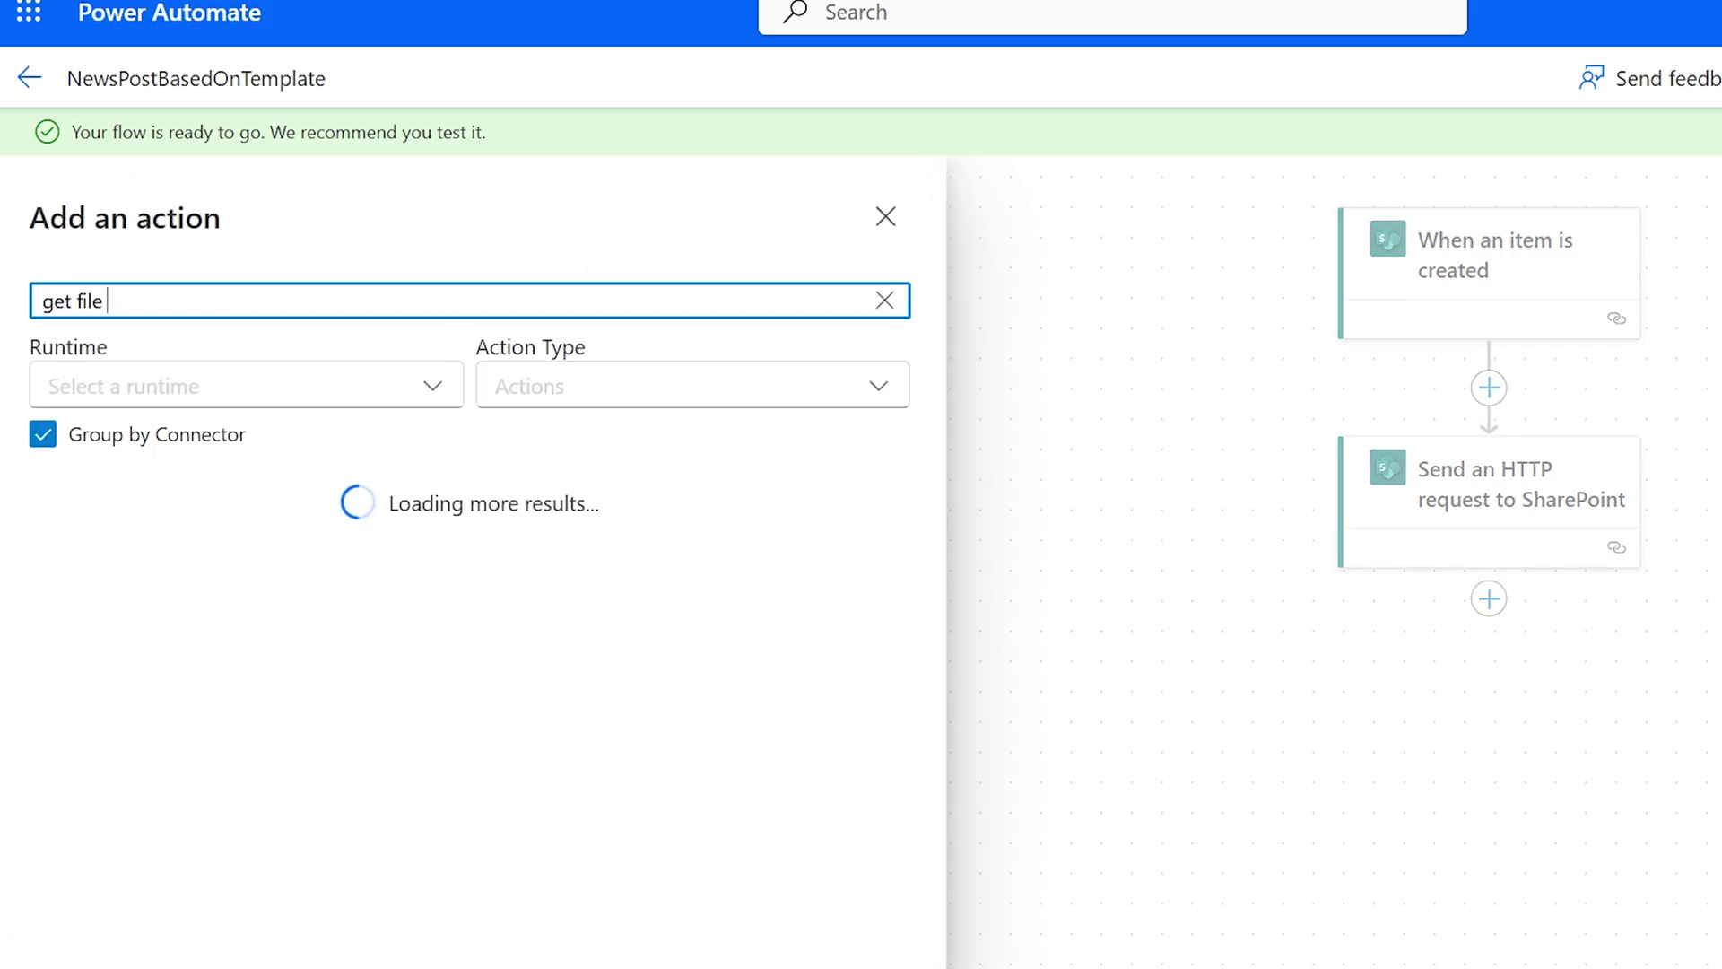
pyautogui.write(' meta')
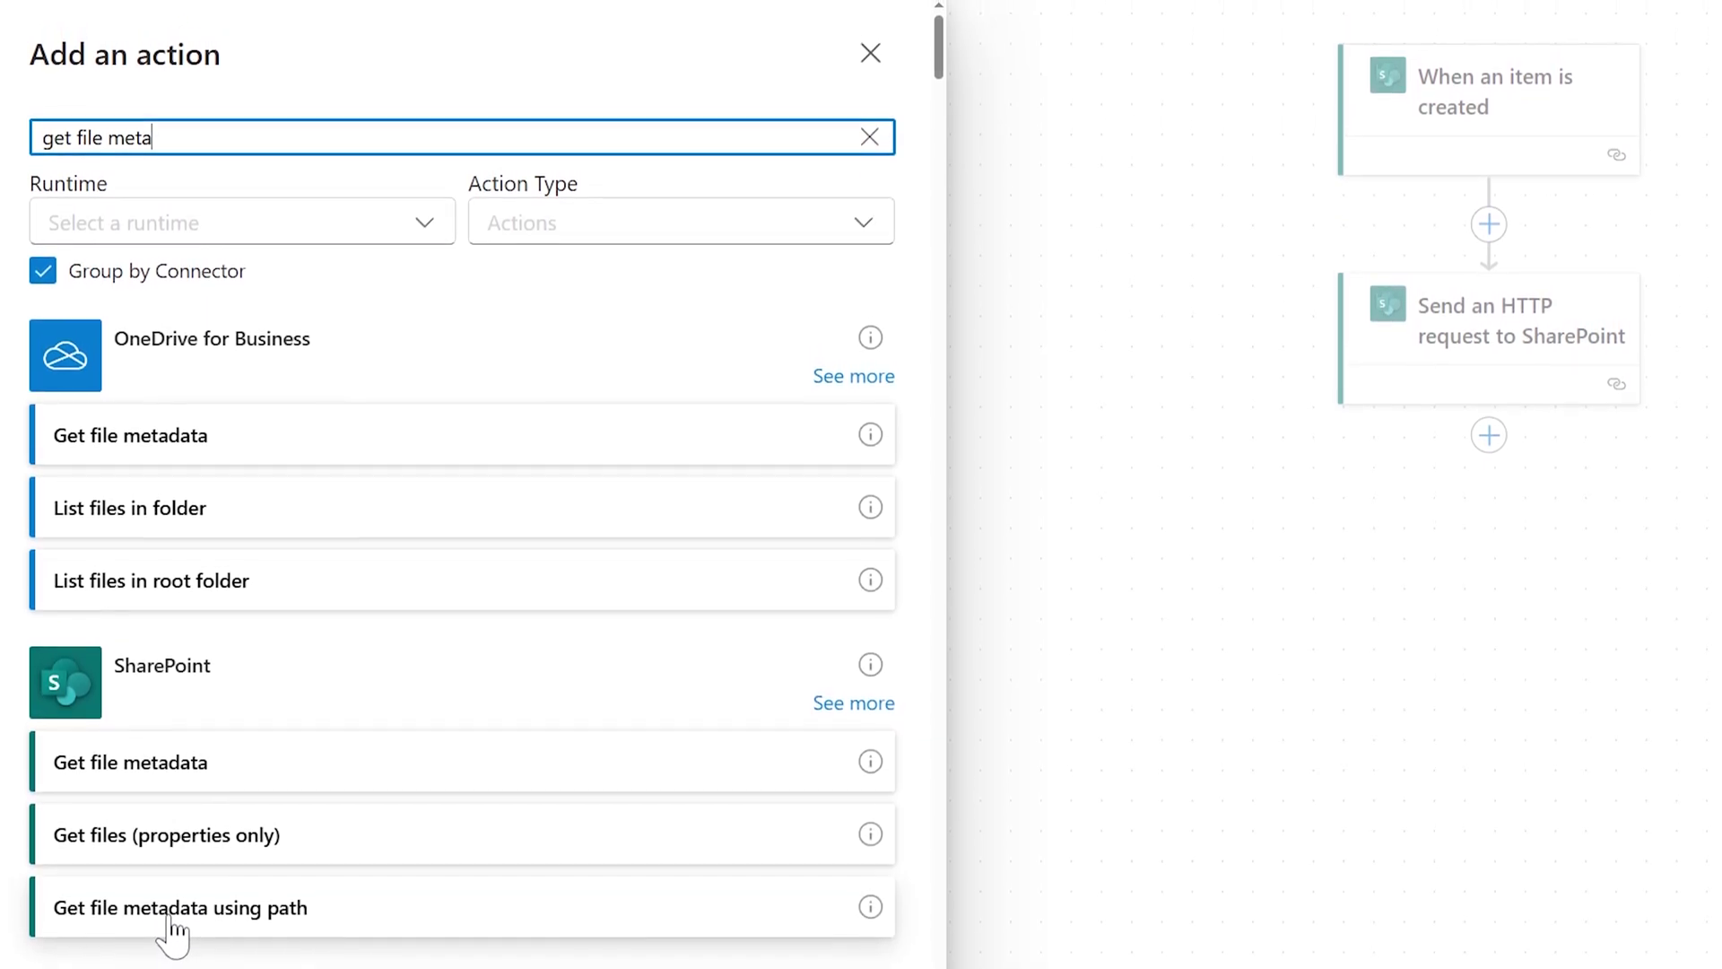
pyautogui.scroll(-2, 280, 801)
pyautogui.click(231, 728)
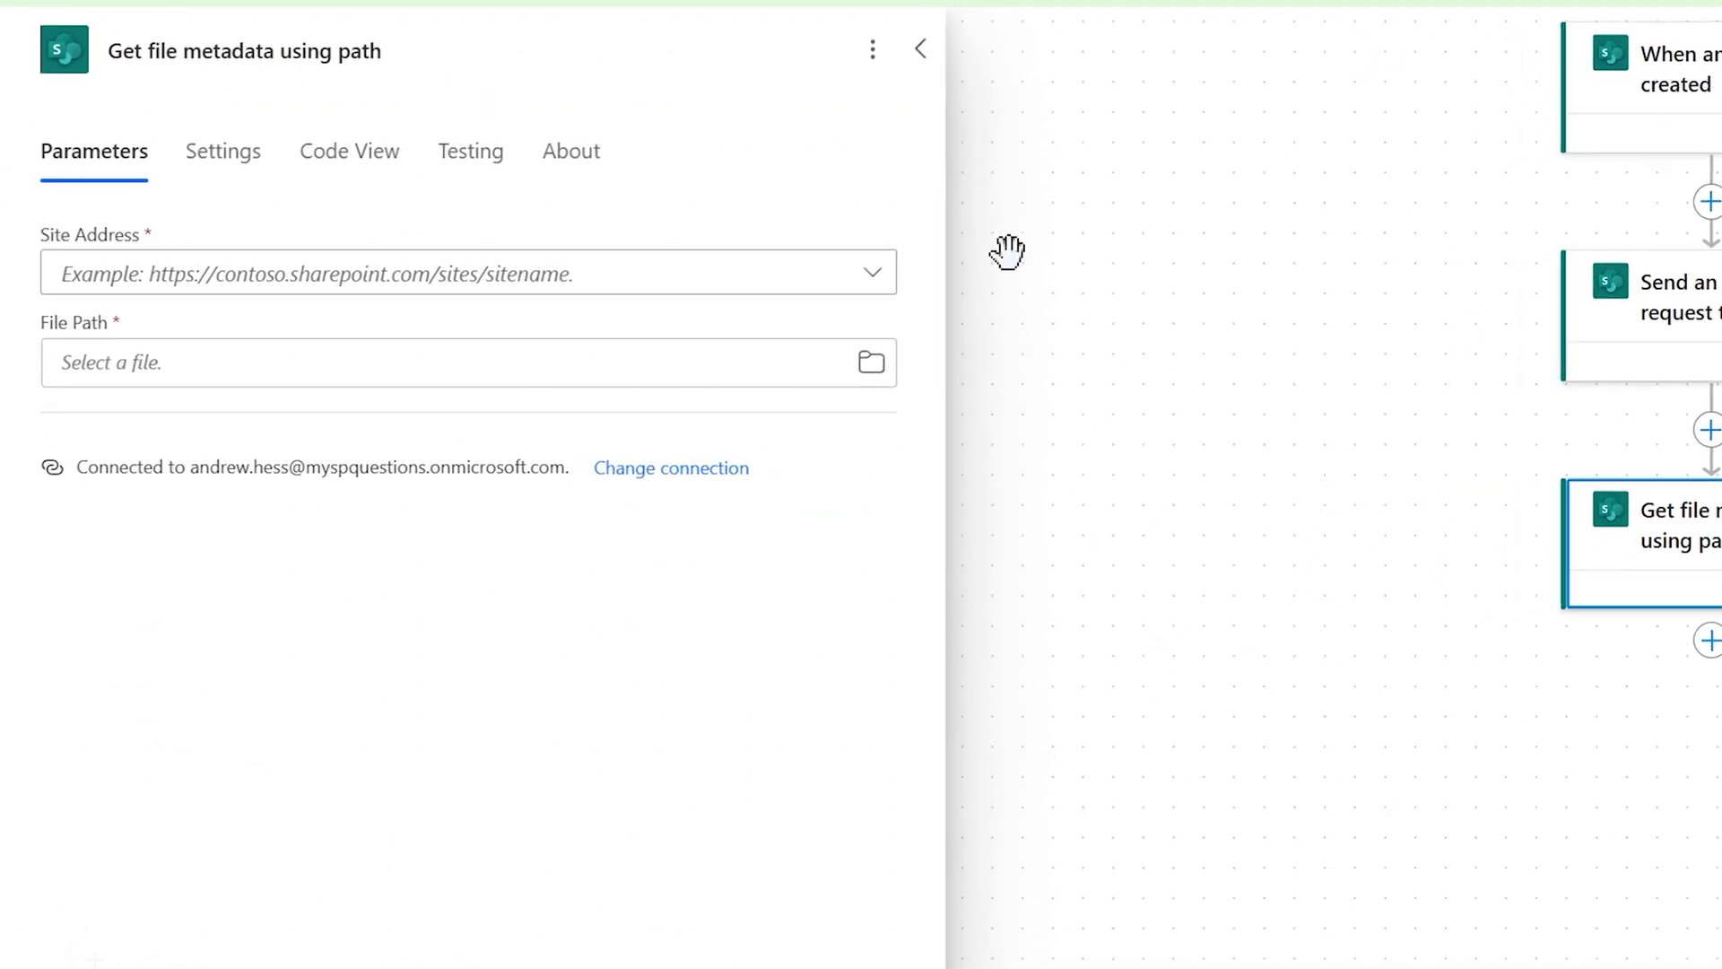
pyautogui.click(339, 297)
pyautogui.click(173, 345)
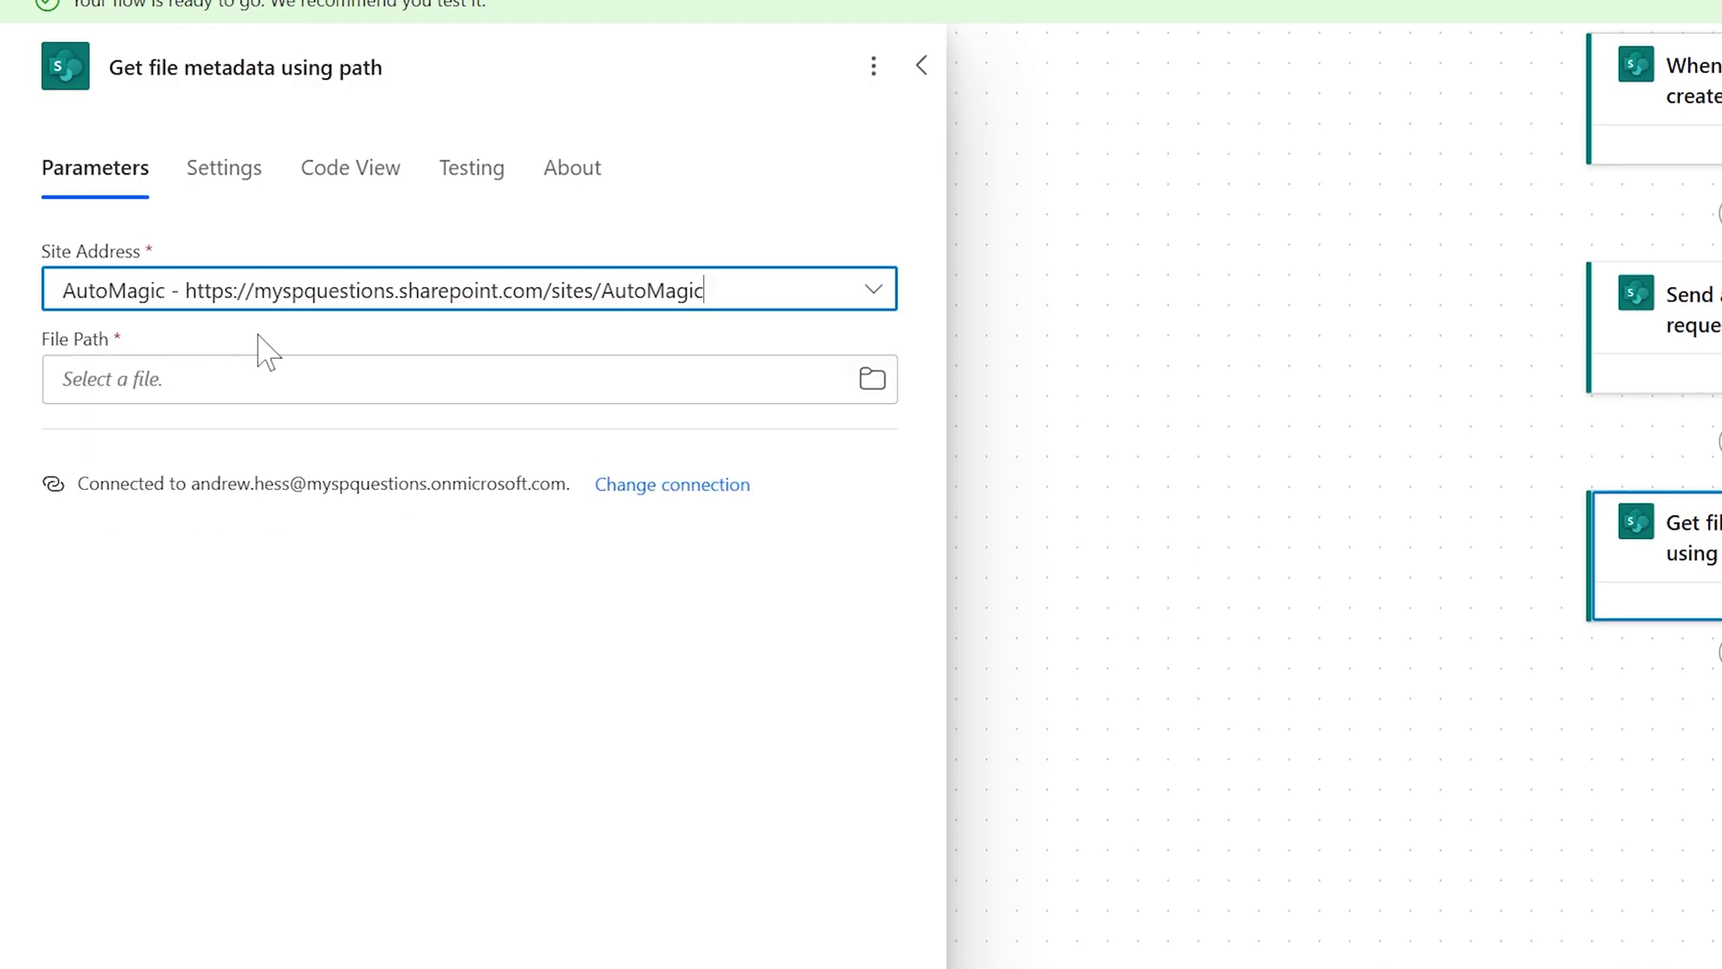
# - Set the File Path to /SitePages/ followed by the item's Title and .aspx
pyautogui.click(872, 379)
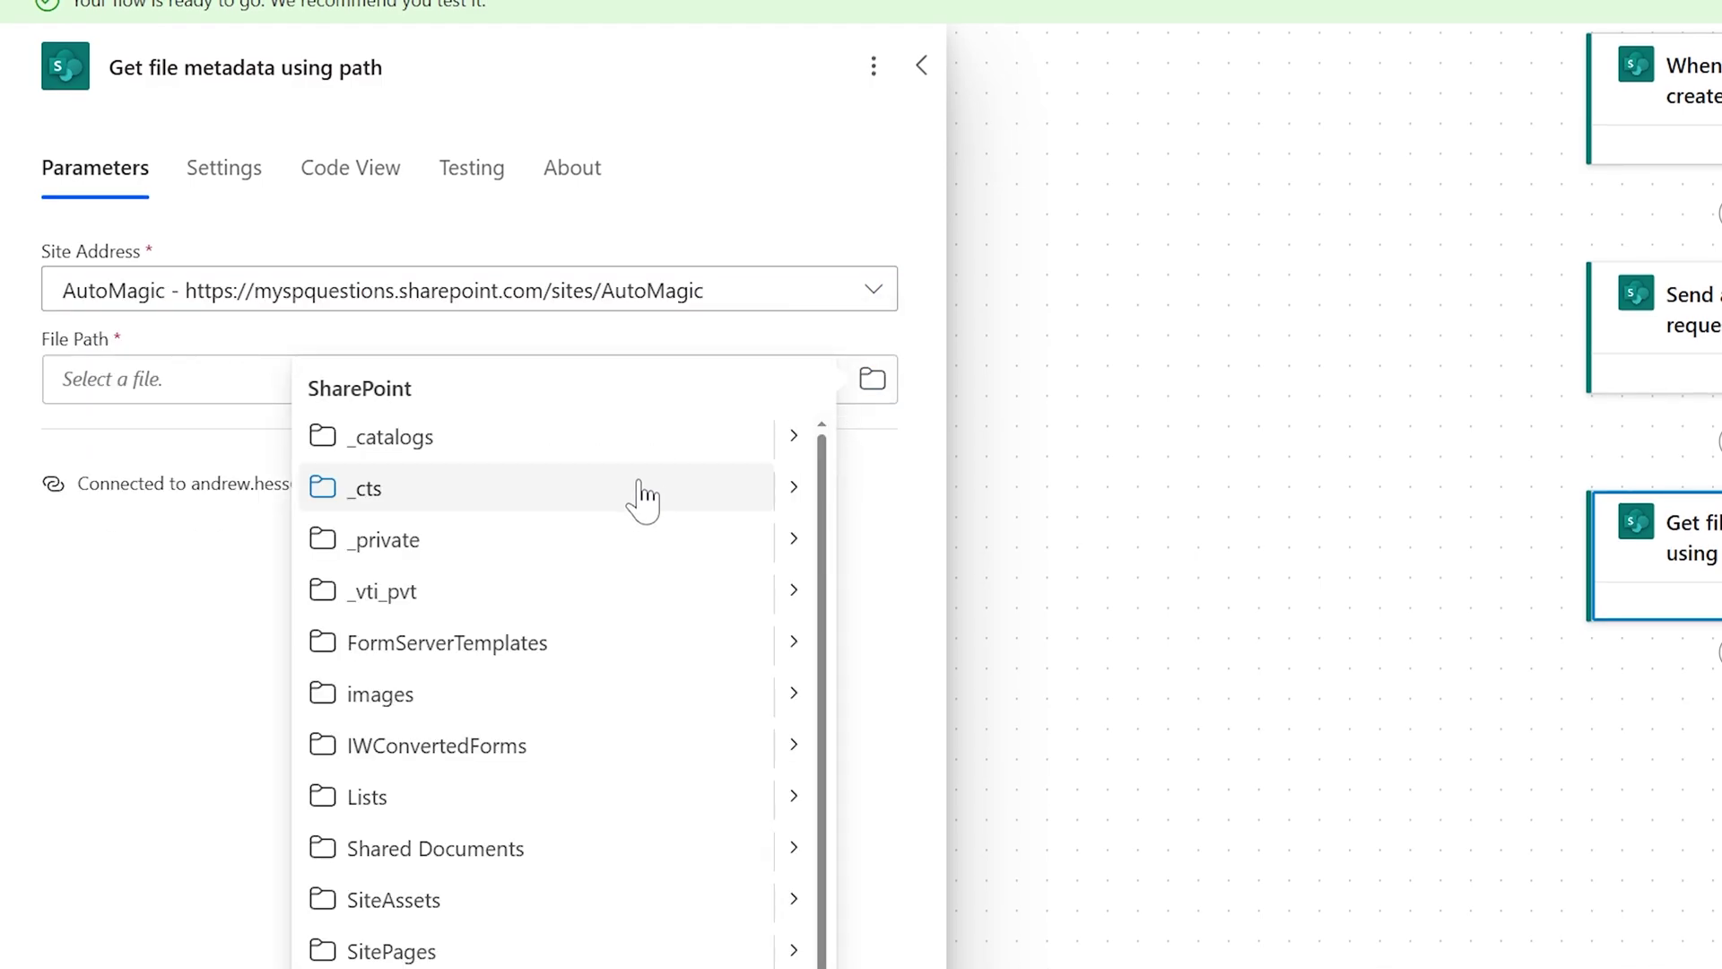
pyautogui.scroll(-1, 681, 834)
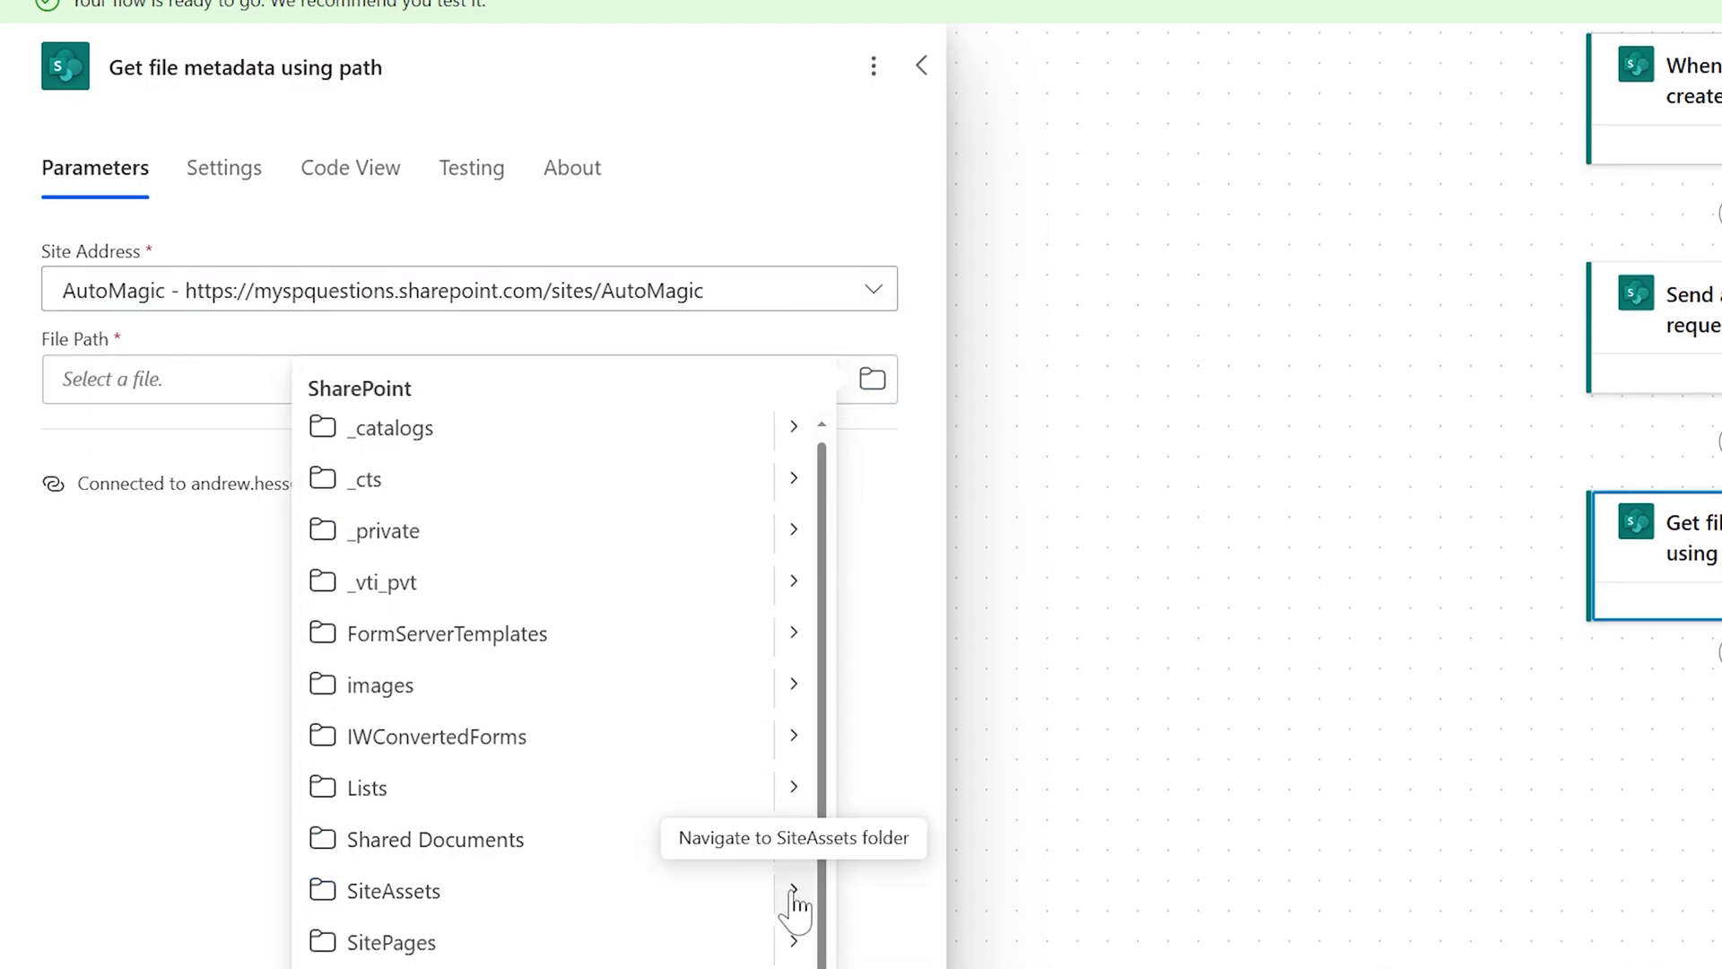
pyautogui.click(792, 941)
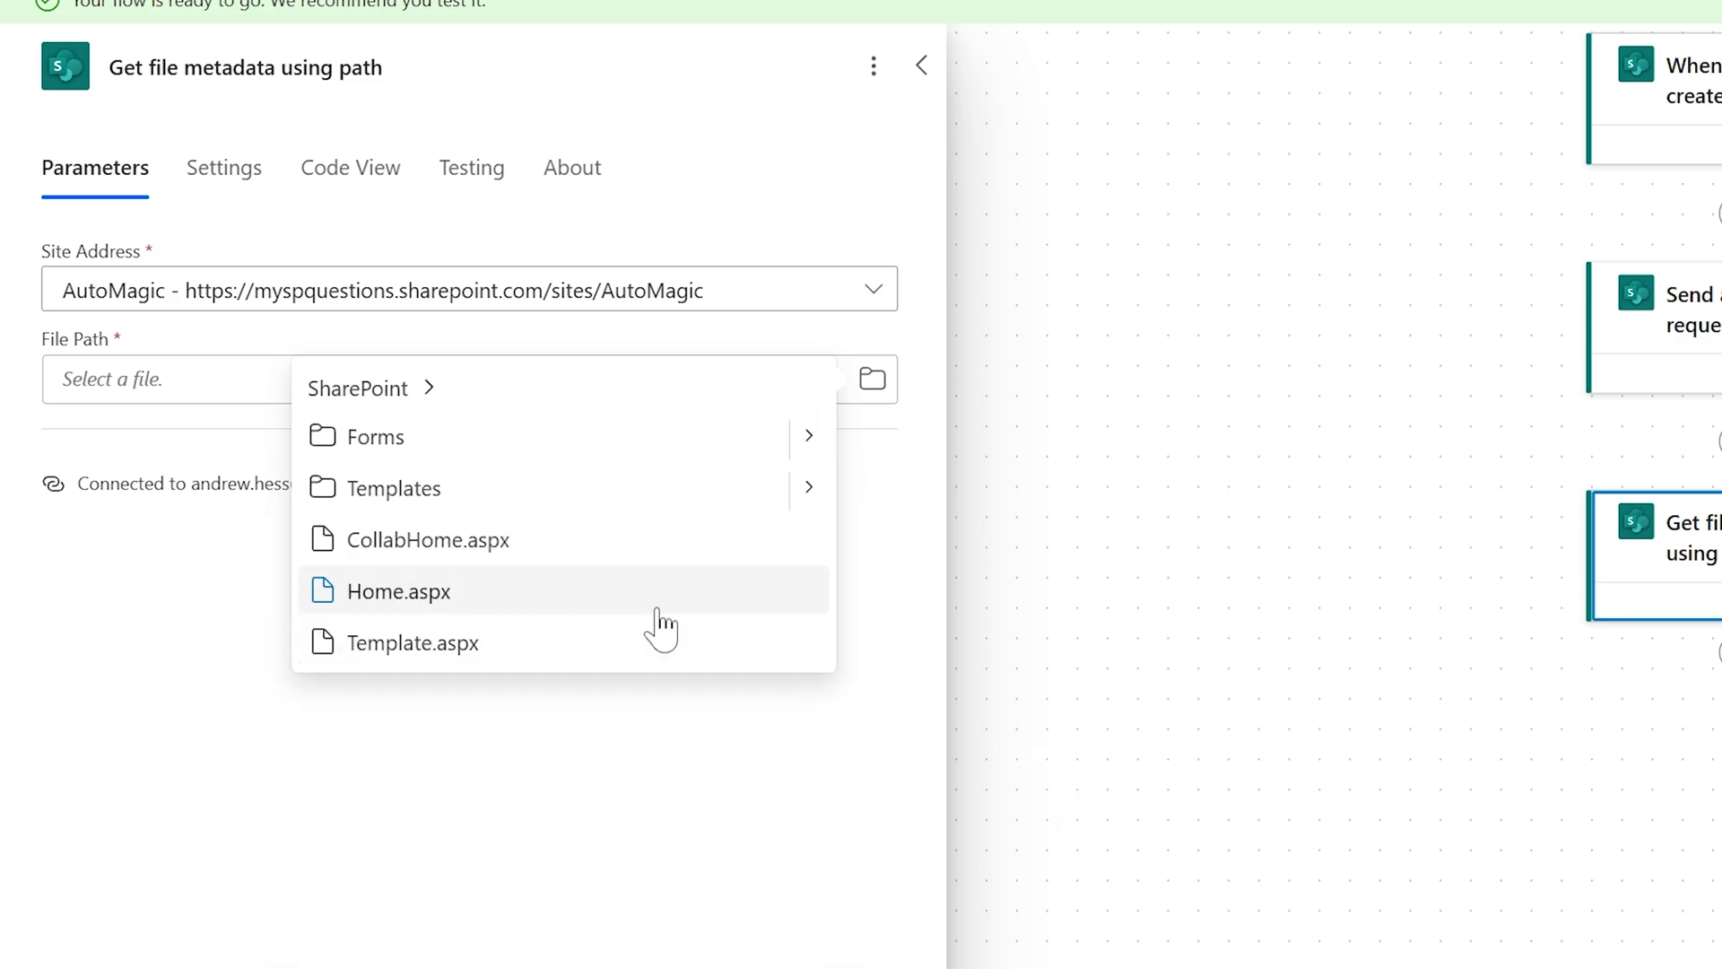
pyautogui.click(408, 644)
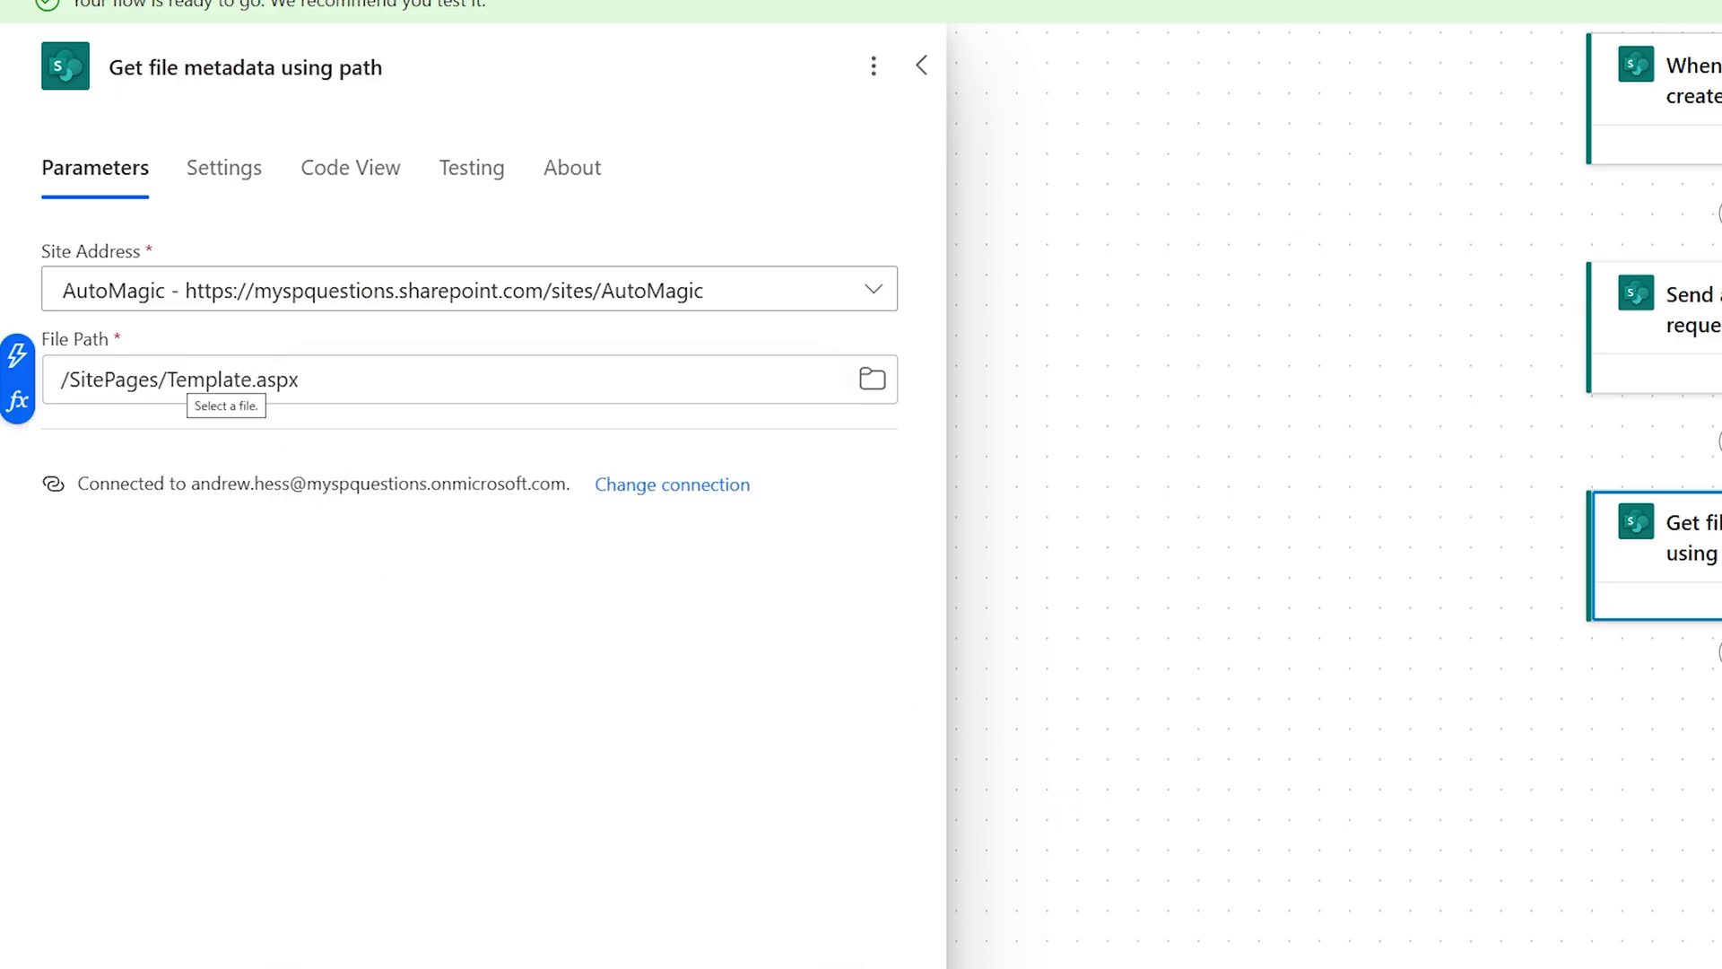
pyautogui.moveTo(165, 379); pyautogui.dragTo(299, 380)
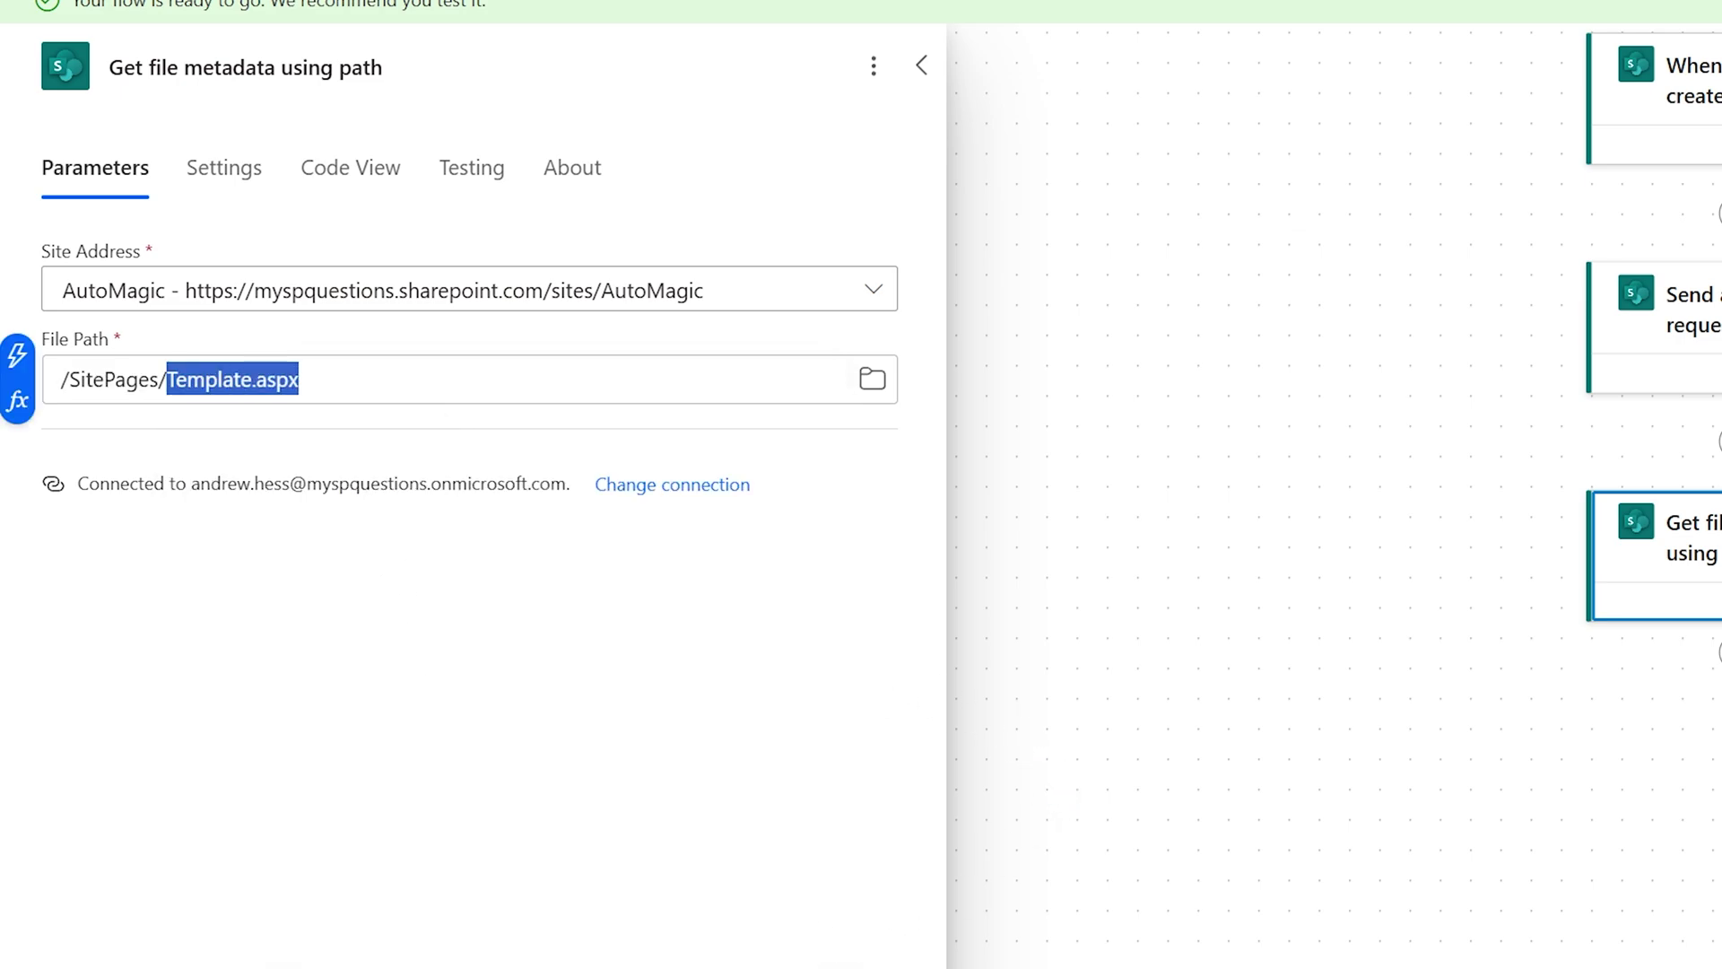
pyautogui.press('BackSpace')
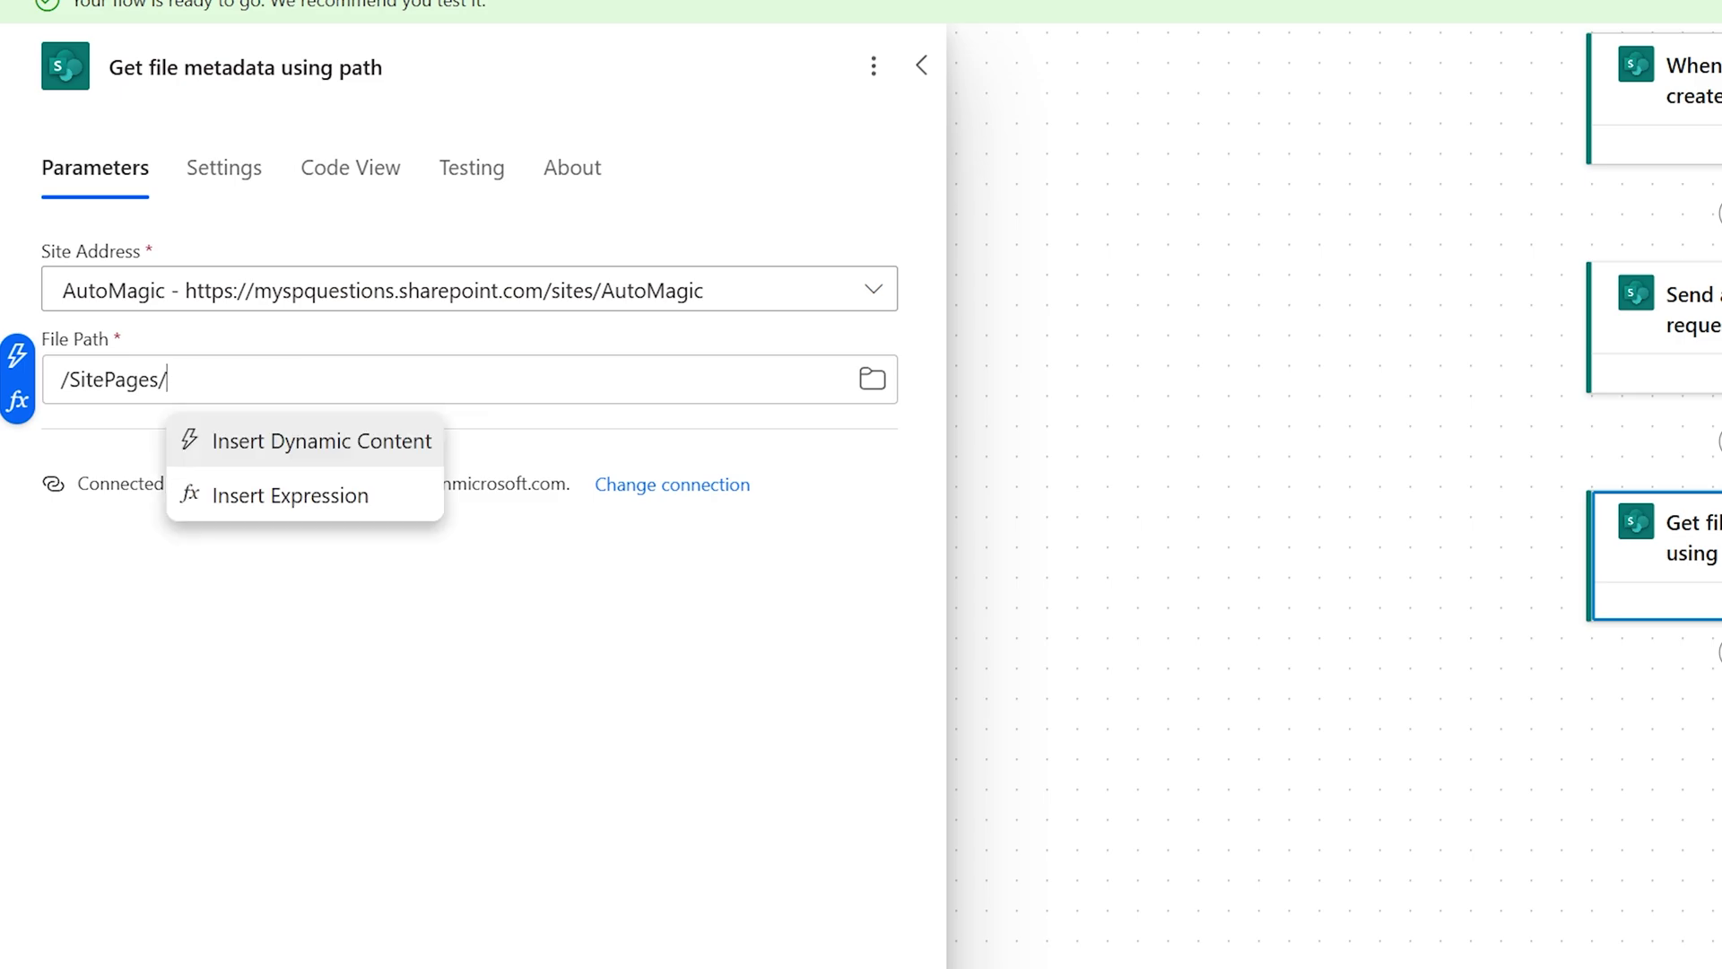
pyautogui.click(235, 453)
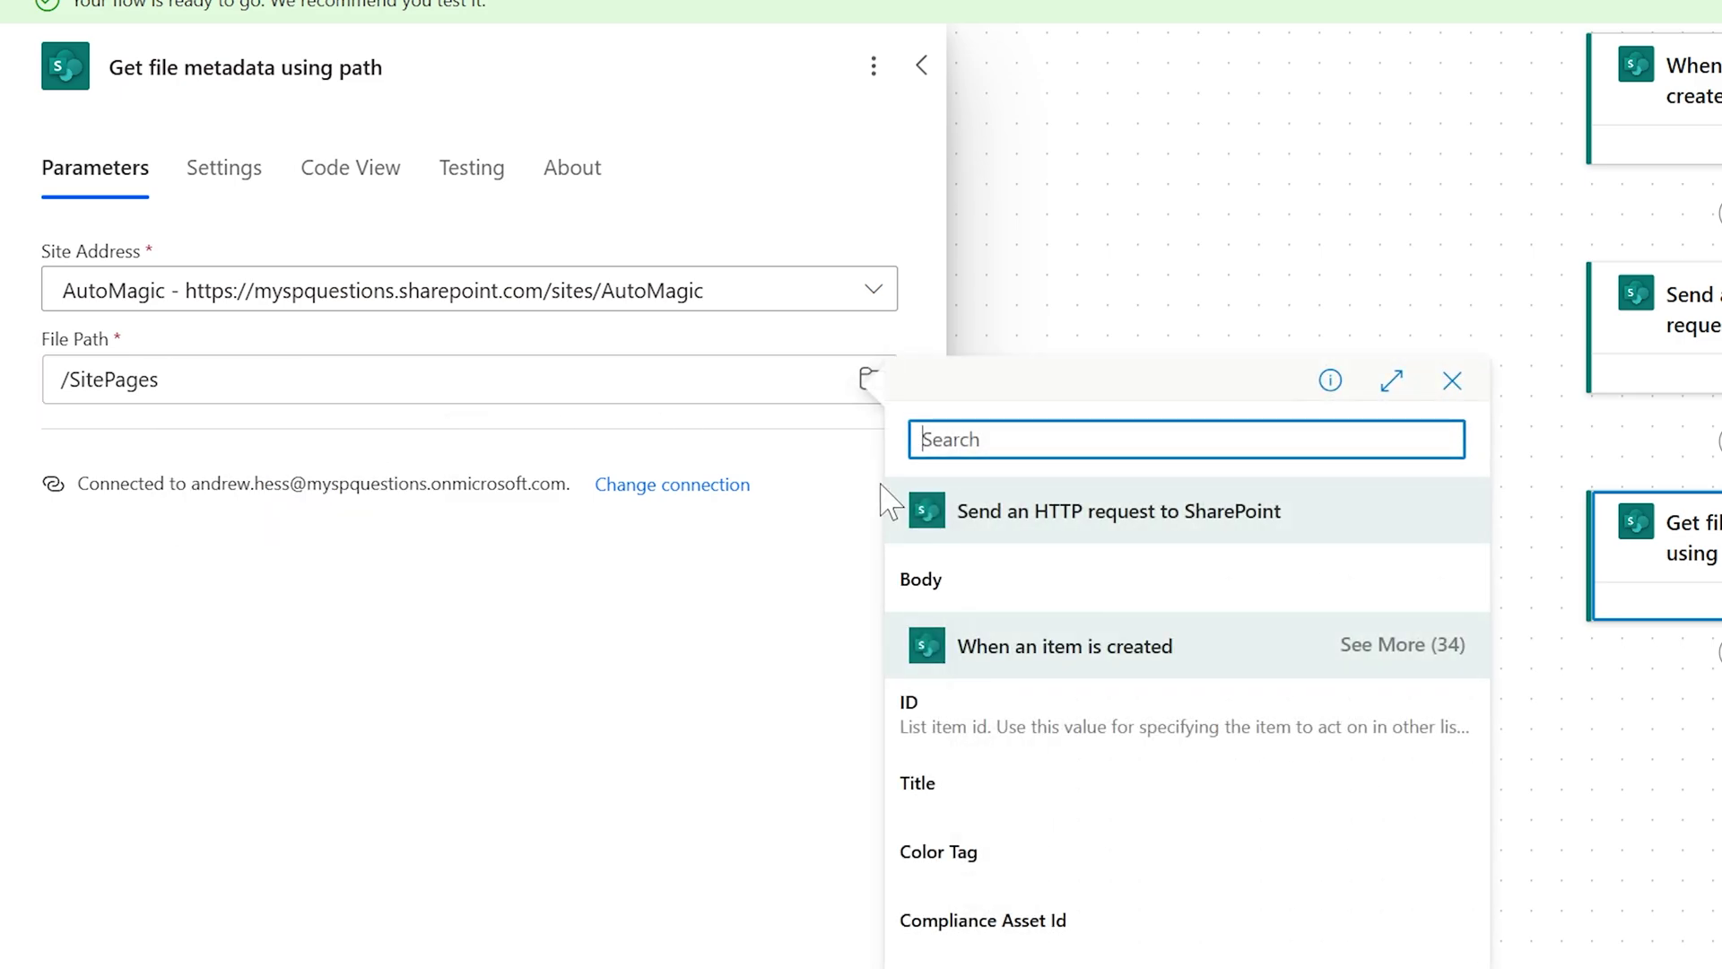
pyautogui.click(977, 784)
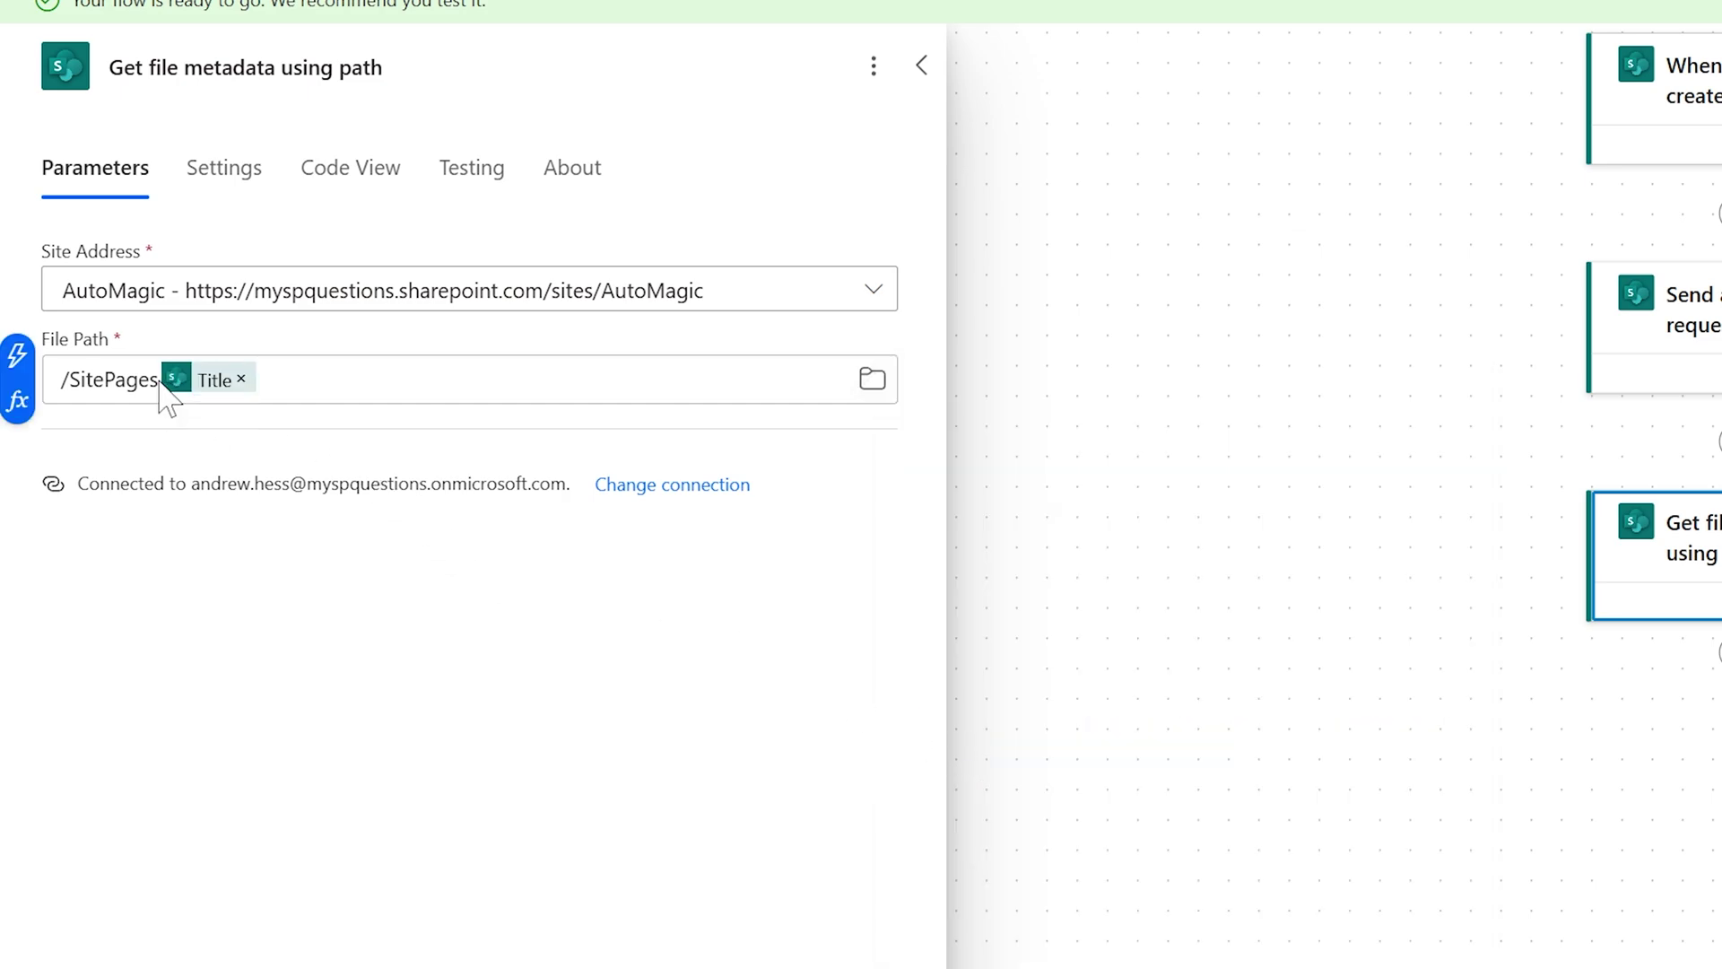
pyautogui.press('Left')
pyautogui.write('/')
pyautogui.press('Right')
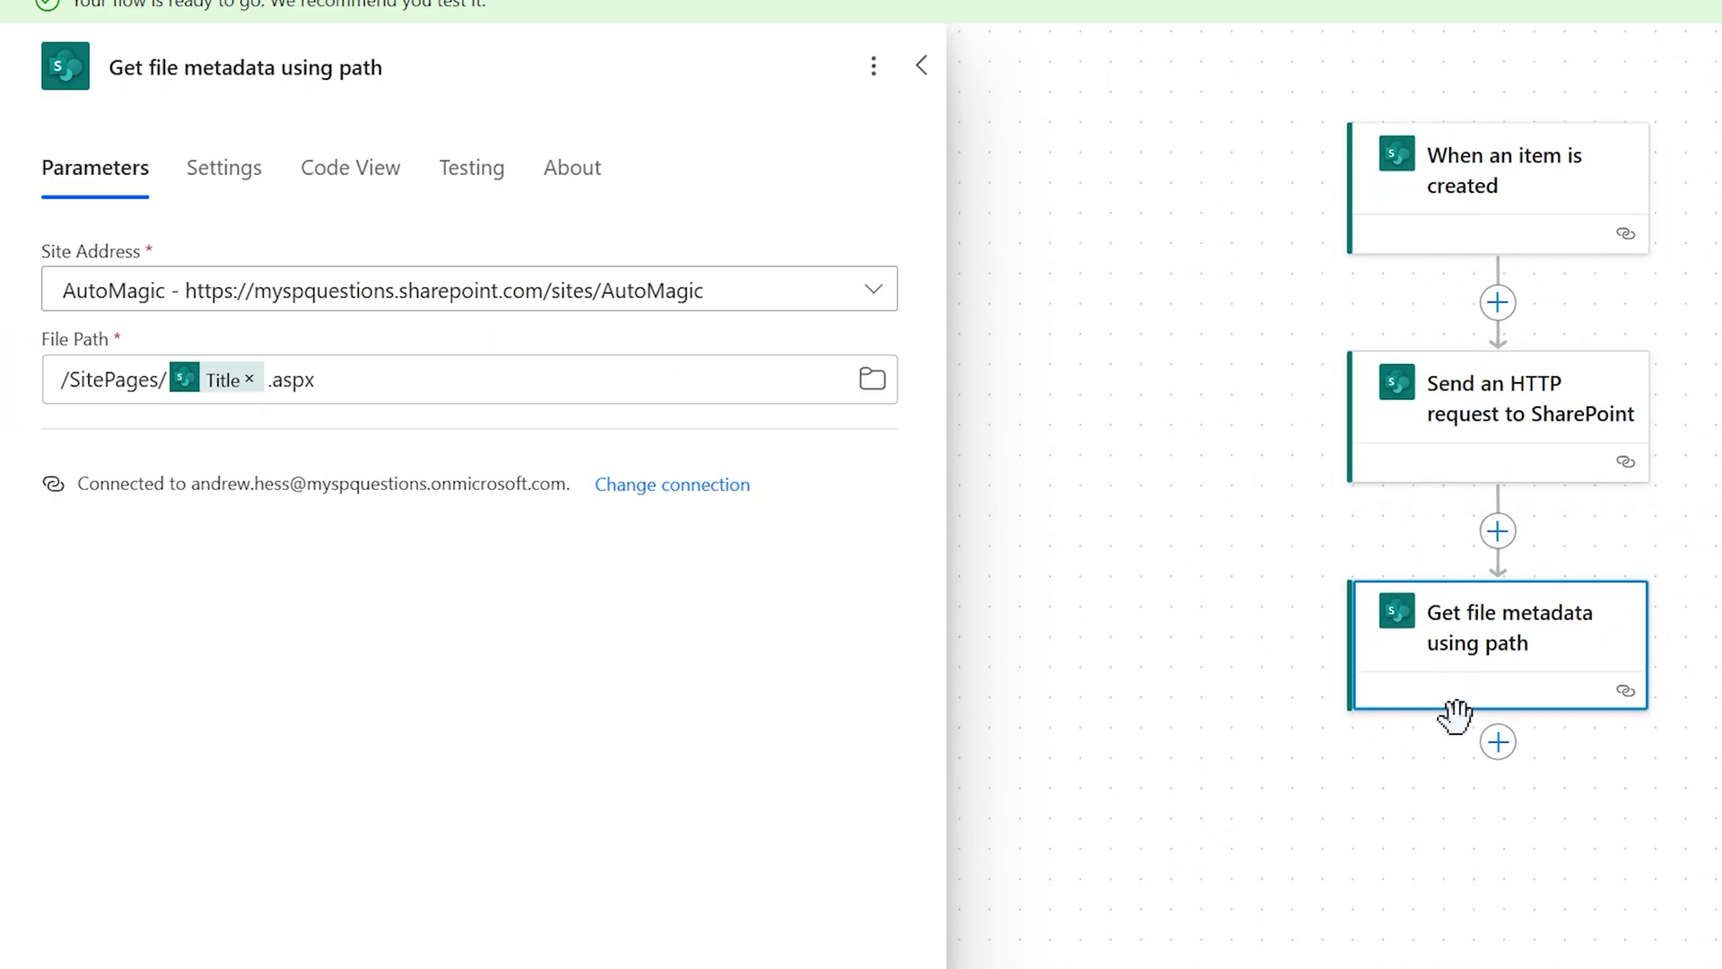
# - Add another Send an HTTP request to SharePoint action using the AutoMagic site and POST
pyautogui.click(1497, 743)
pyautogui.click(1595, 753)
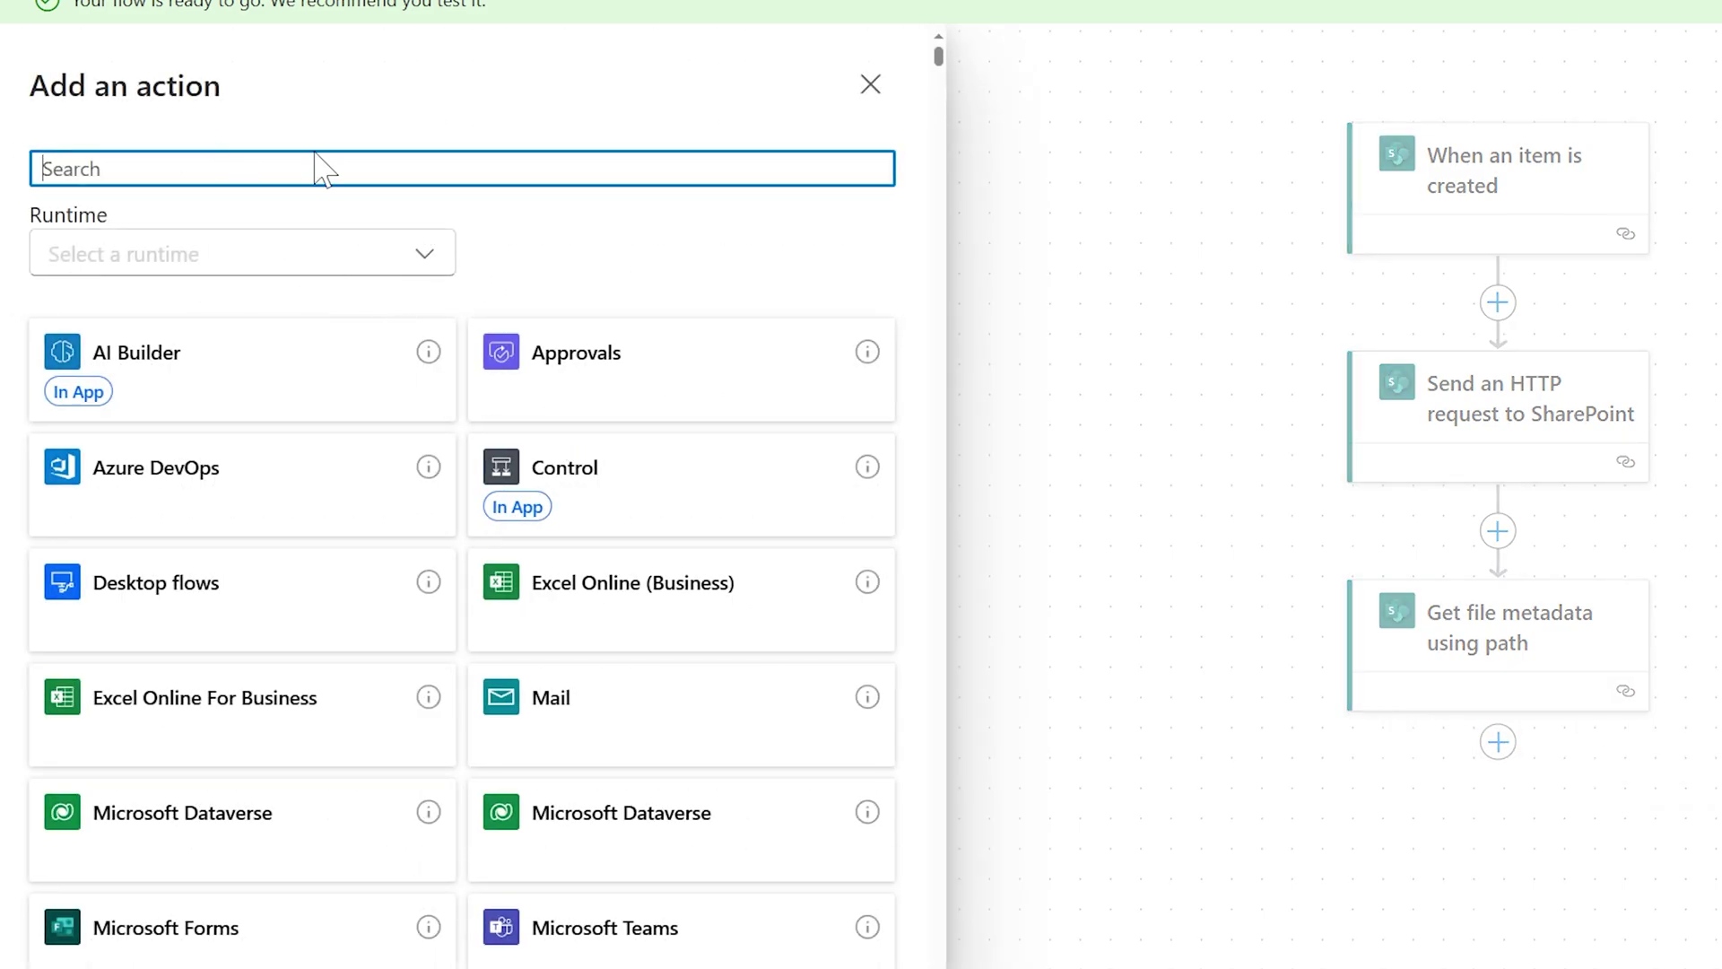
pyautogui.write('send http sharepoint')
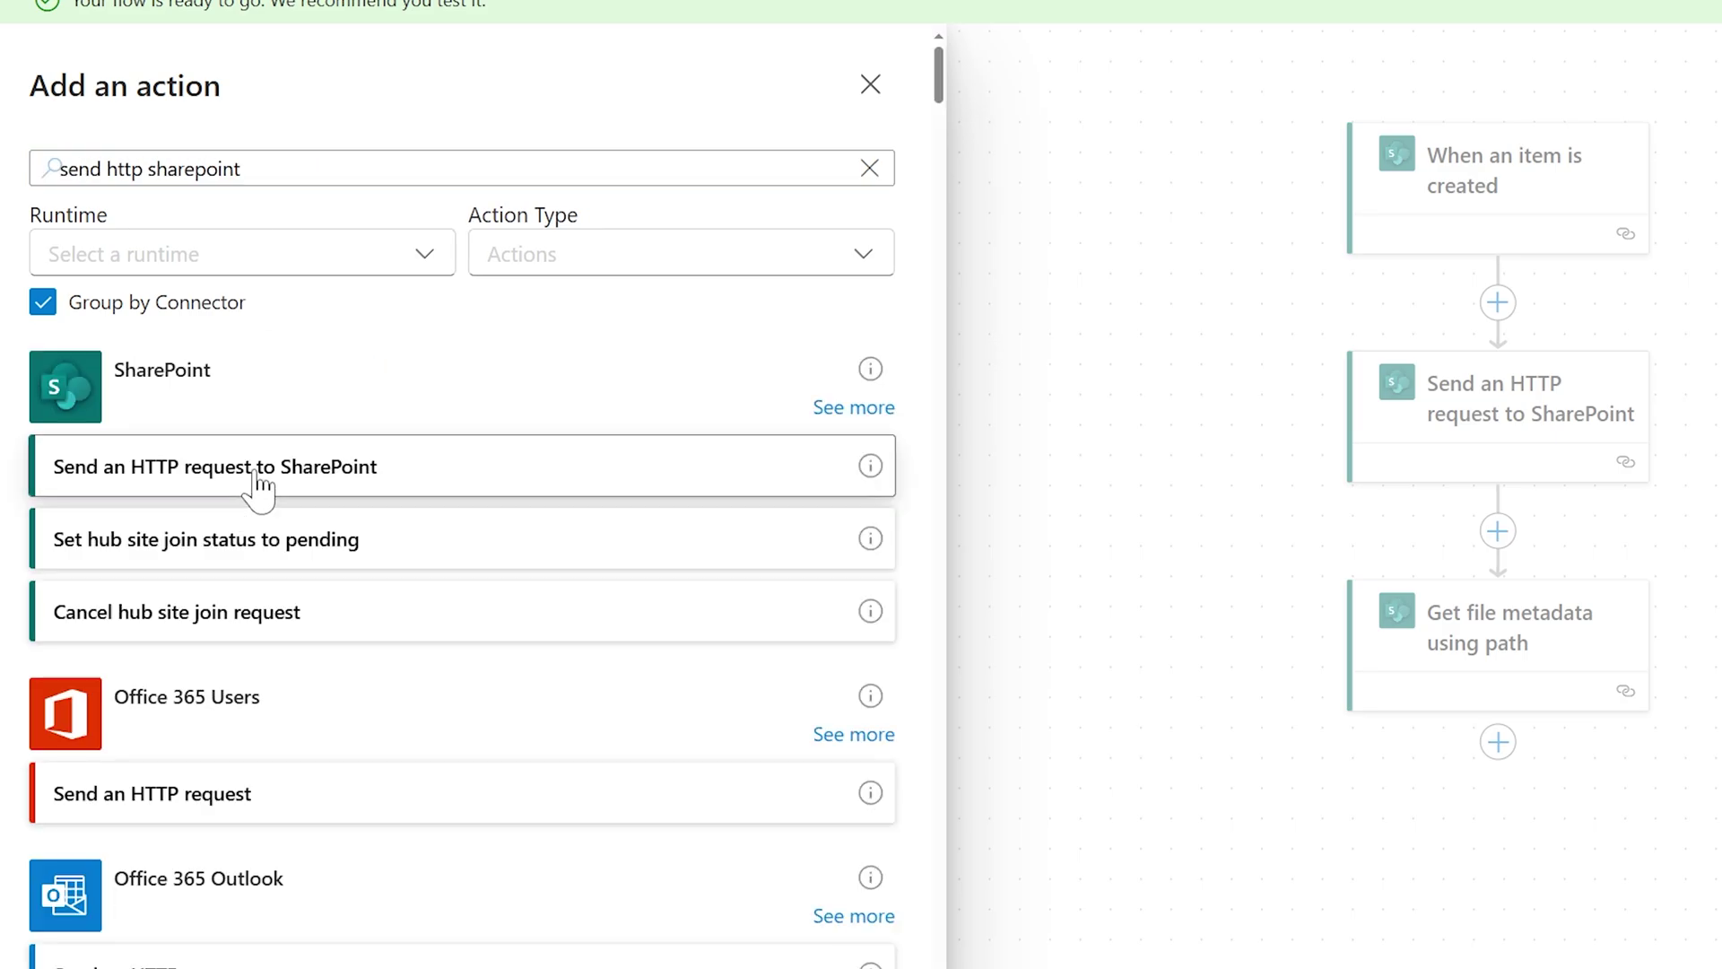
pyautogui.click(254, 468)
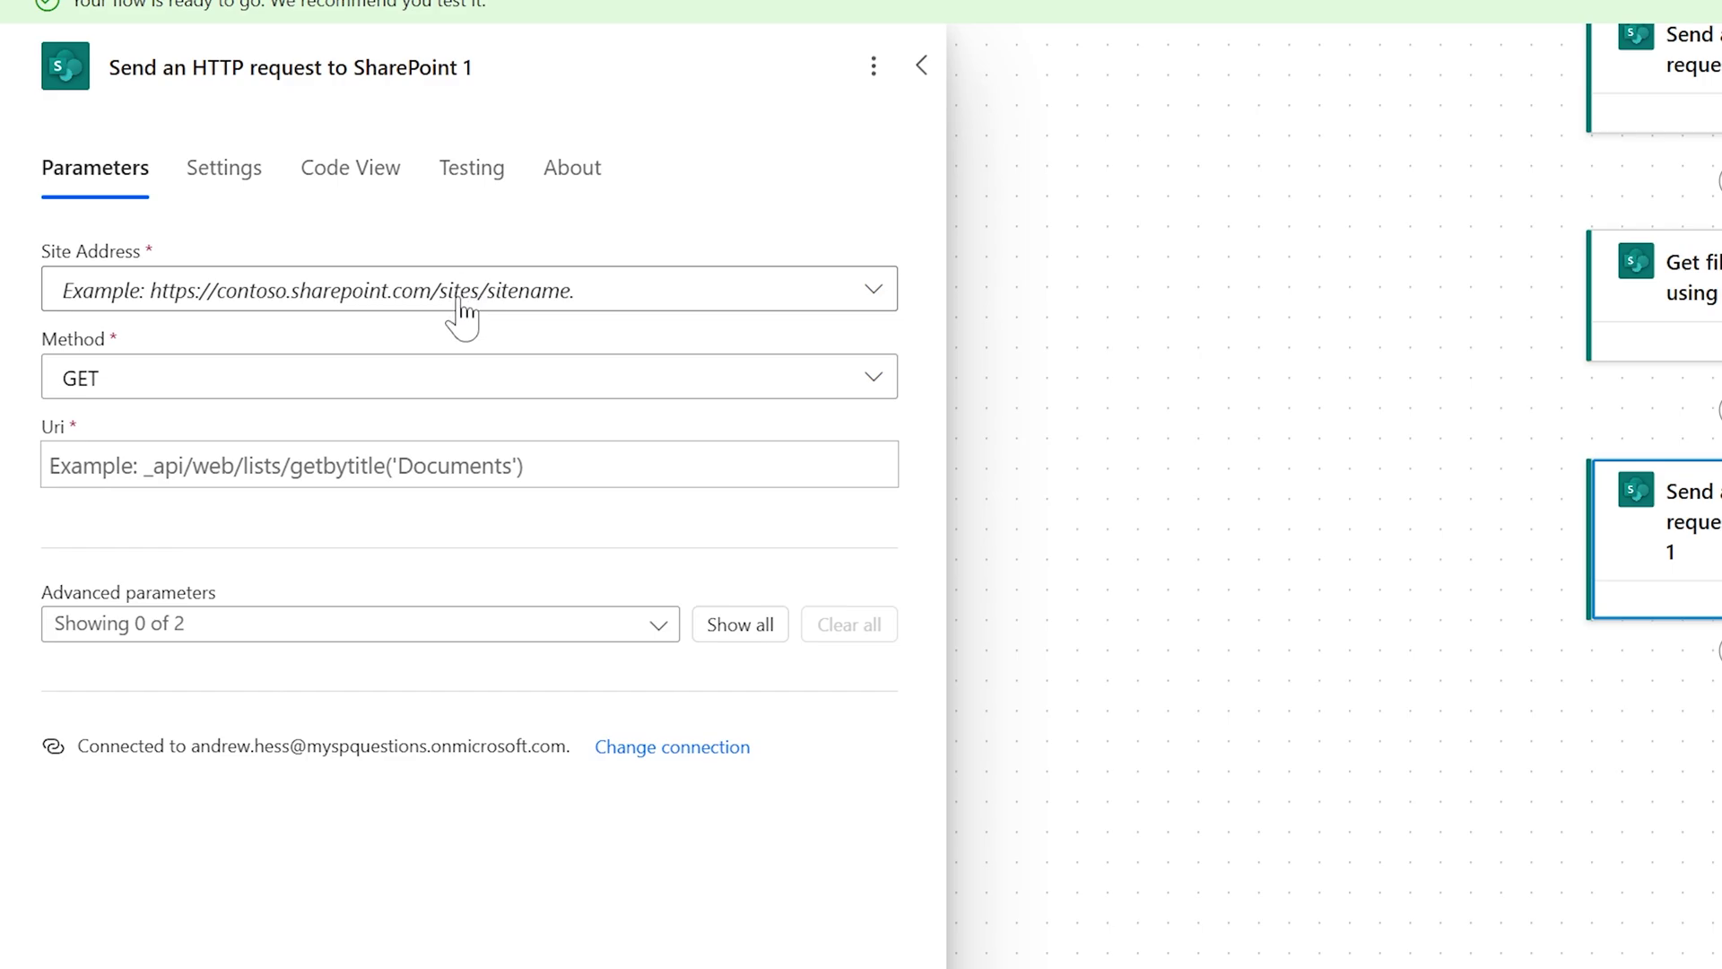
pyautogui.click(461, 309)
pyautogui.click(557, 346)
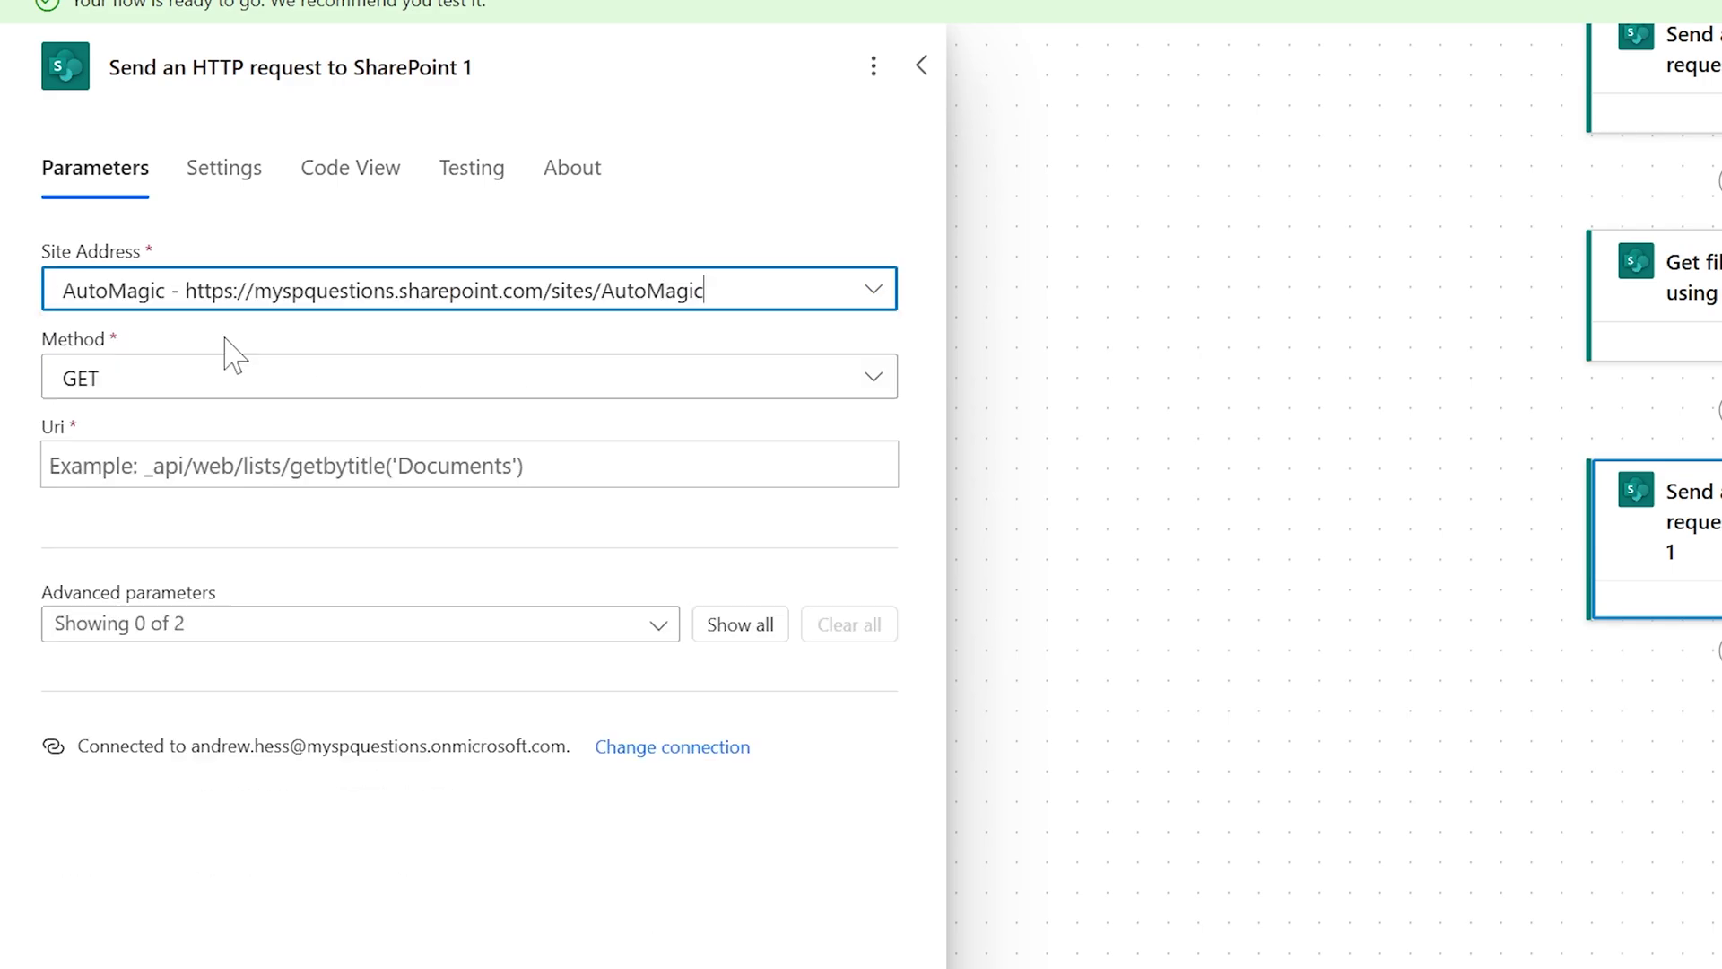
pyautogui.click(262, 388)
pyautogui.click(95, 590)
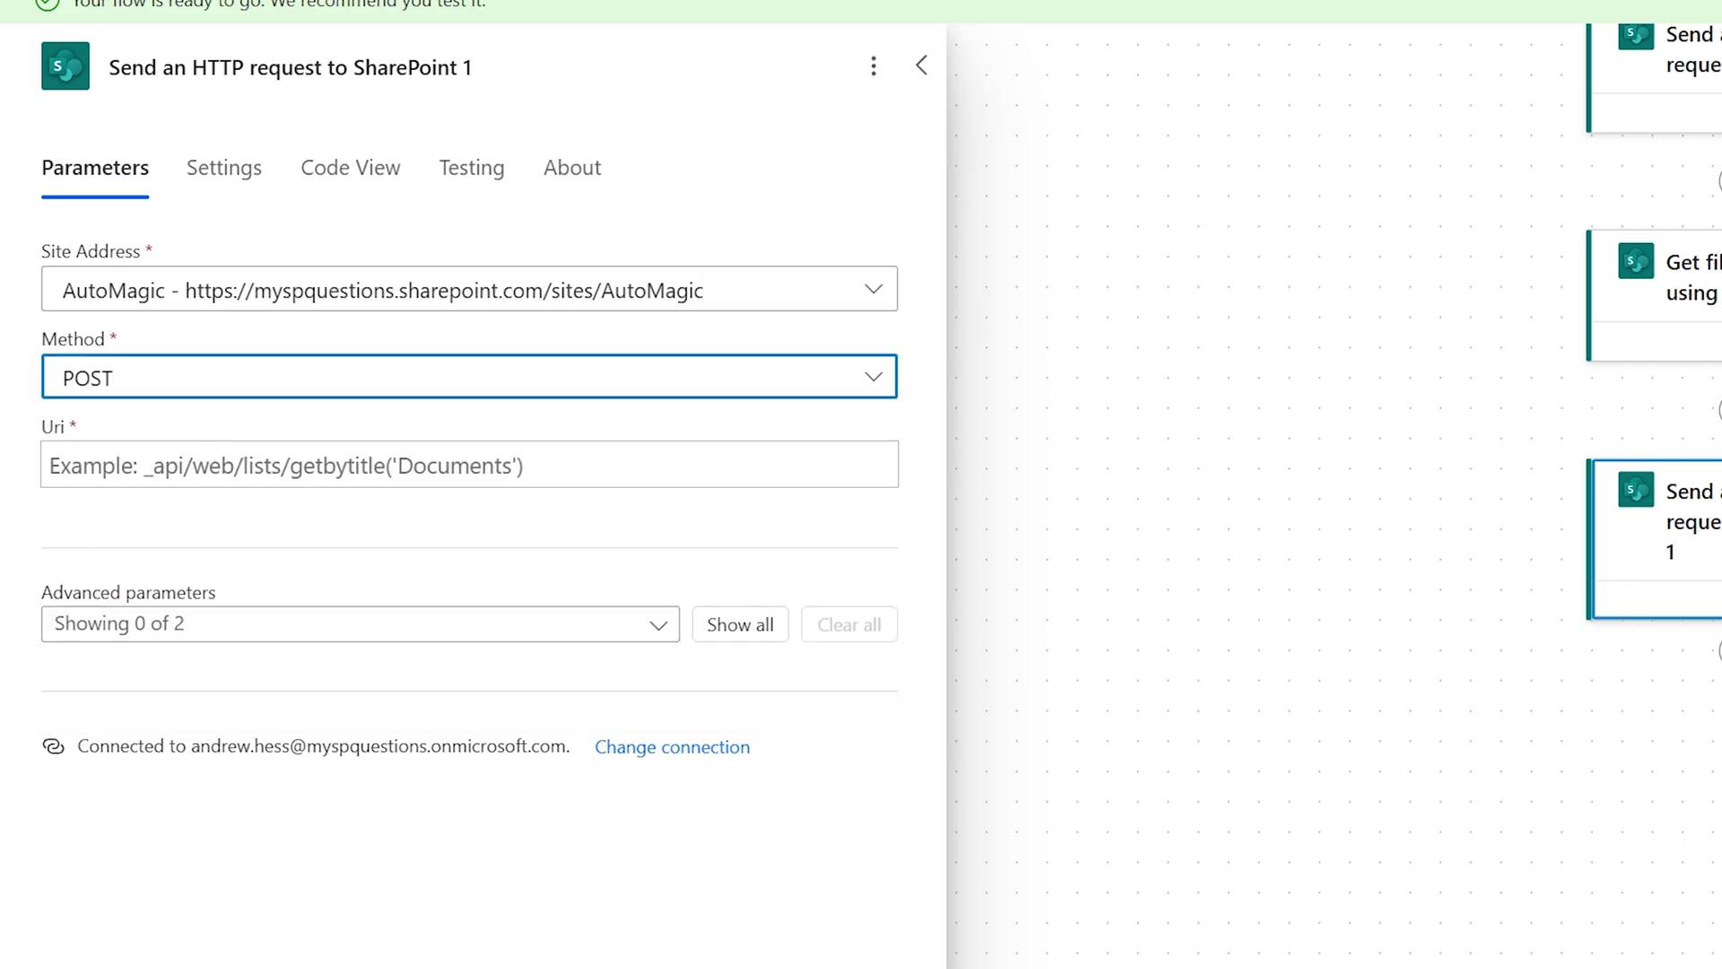
# - Set the Uri to /_api/sitepages/pages(ItemId)/checkoutpage using the file's body/ItemId
pyautogui.click(269, 464)
pyautogui.write('/')
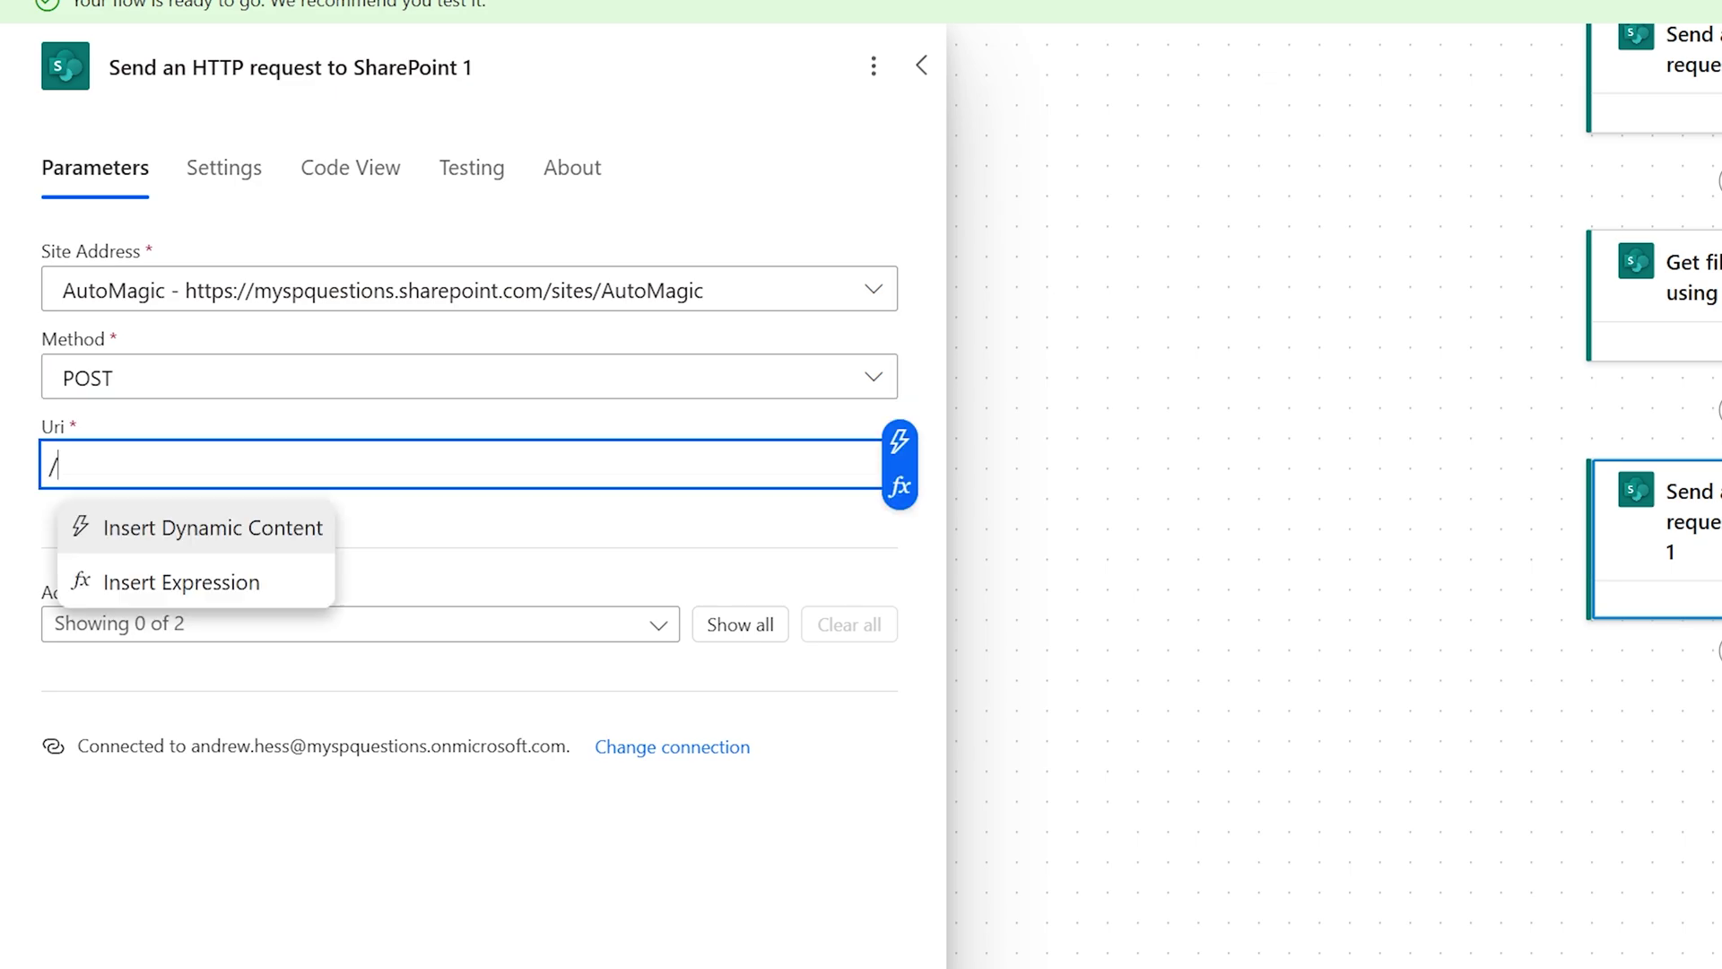
pyautogui.write("_api/sitepages/pages('")
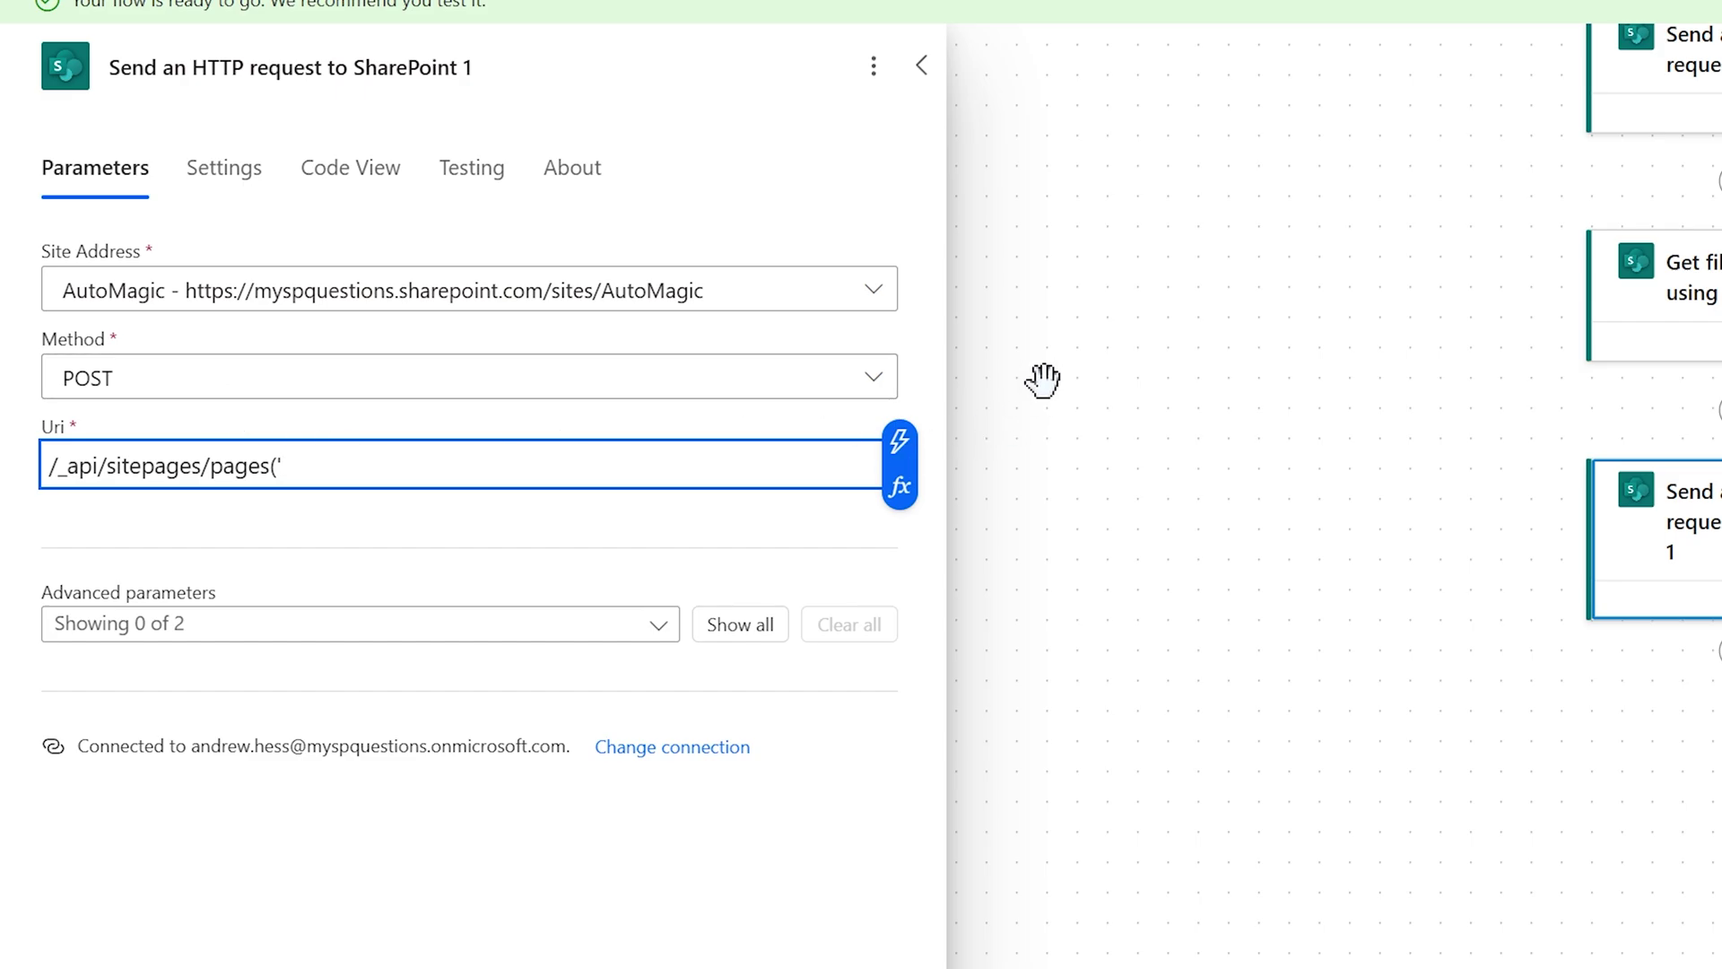
pyautogui.click(899, 443)
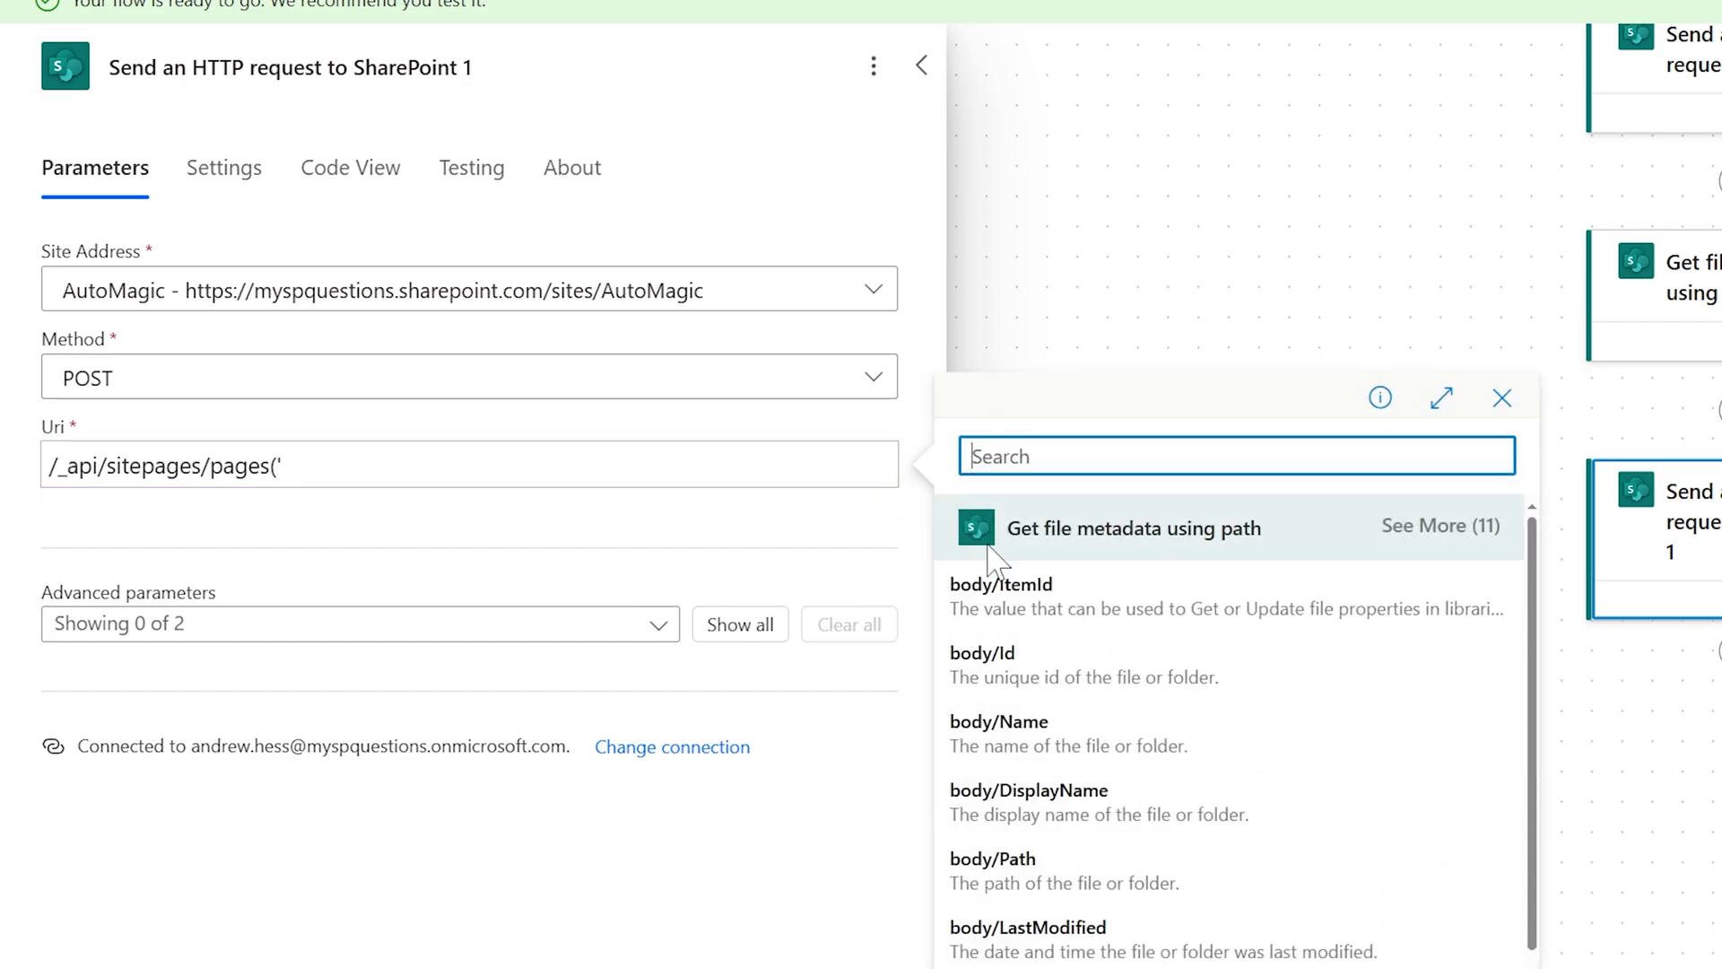
pyautogui.click(1005, 587)
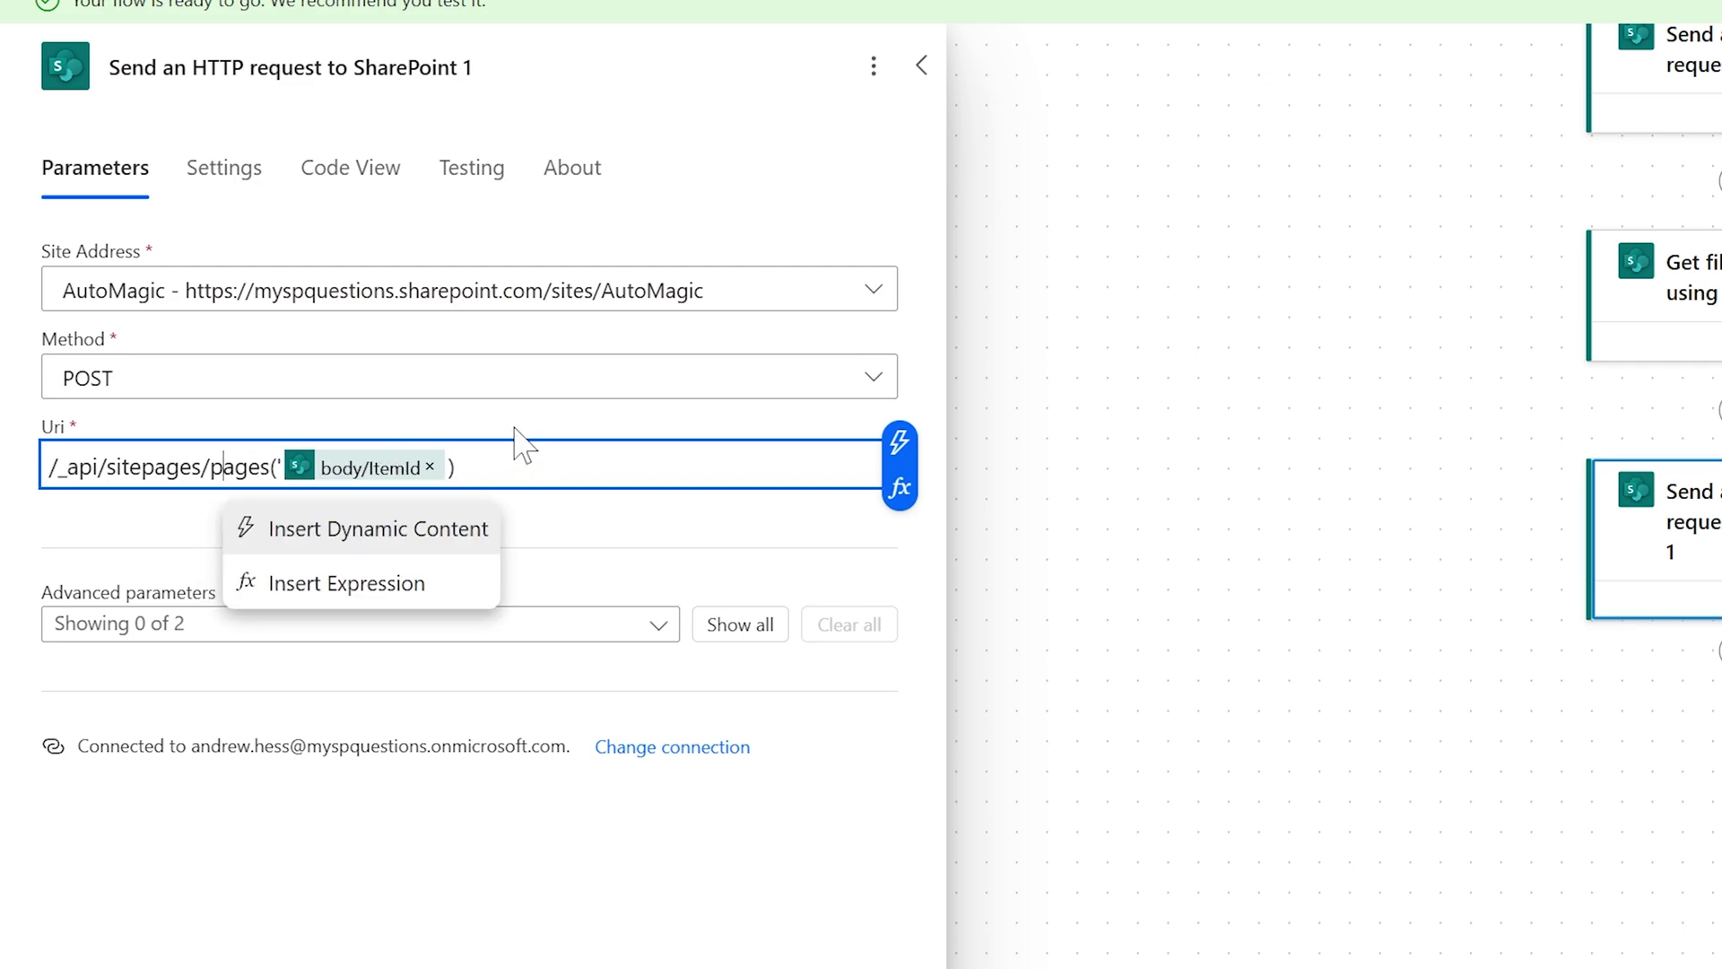
pyautogui.press('BackSpace')
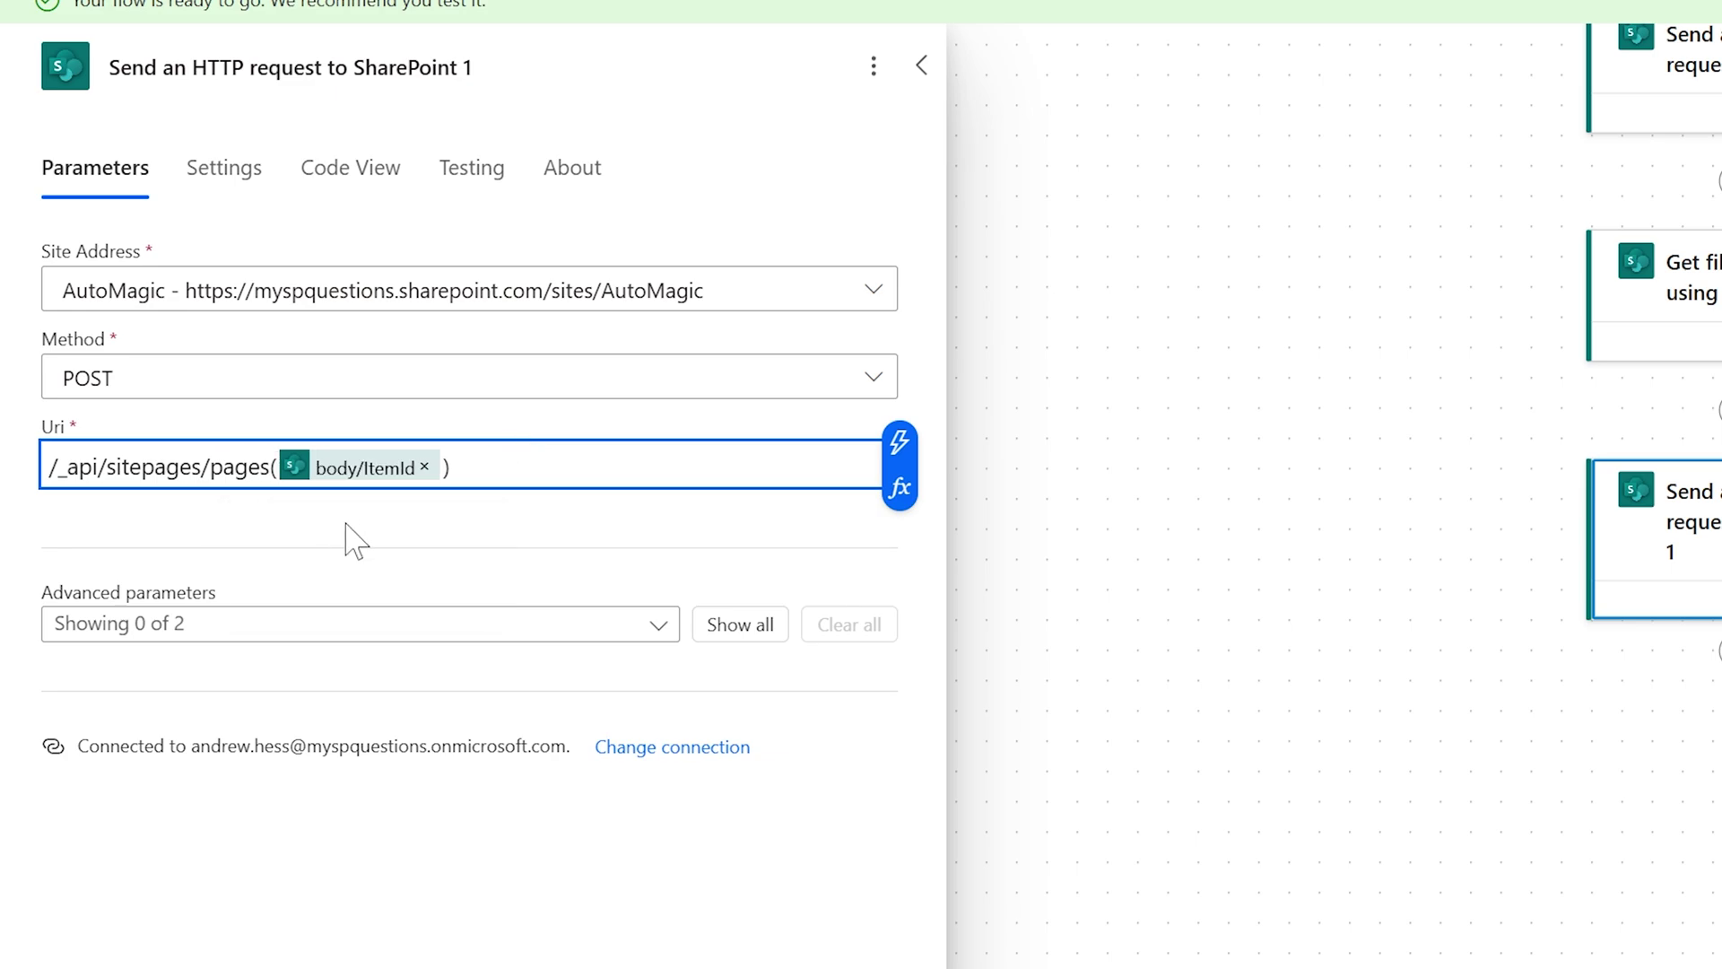
pyautogui.write('/')
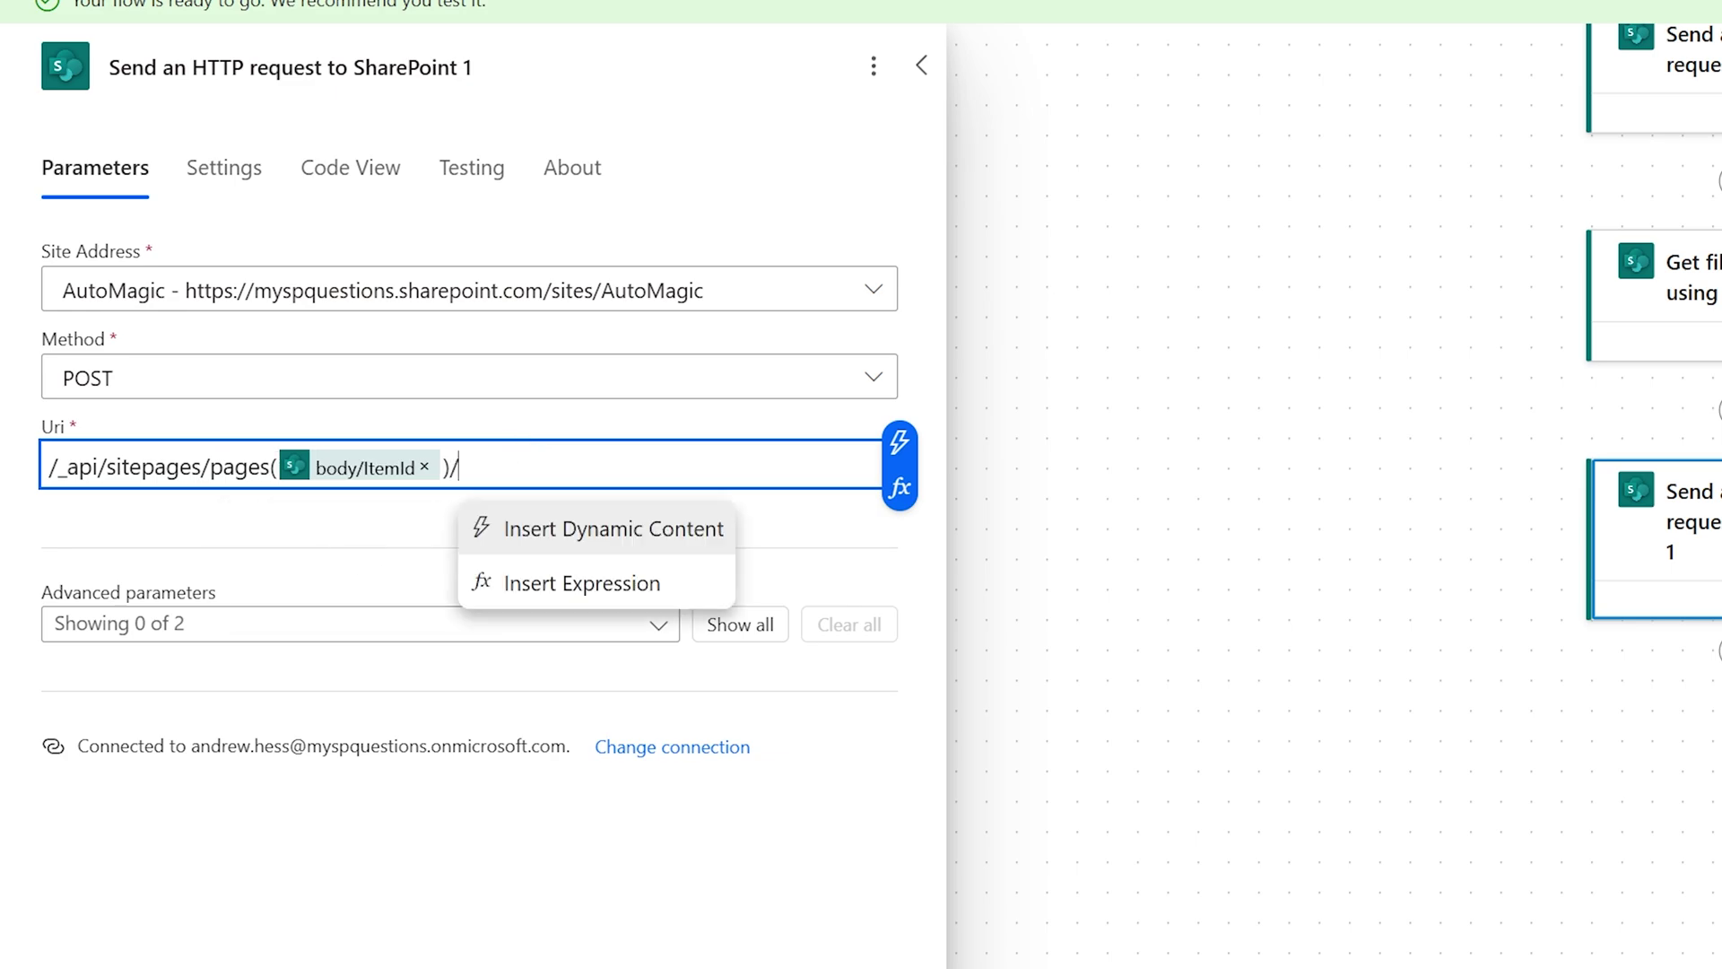
pyautogui.write('checkoutpage')
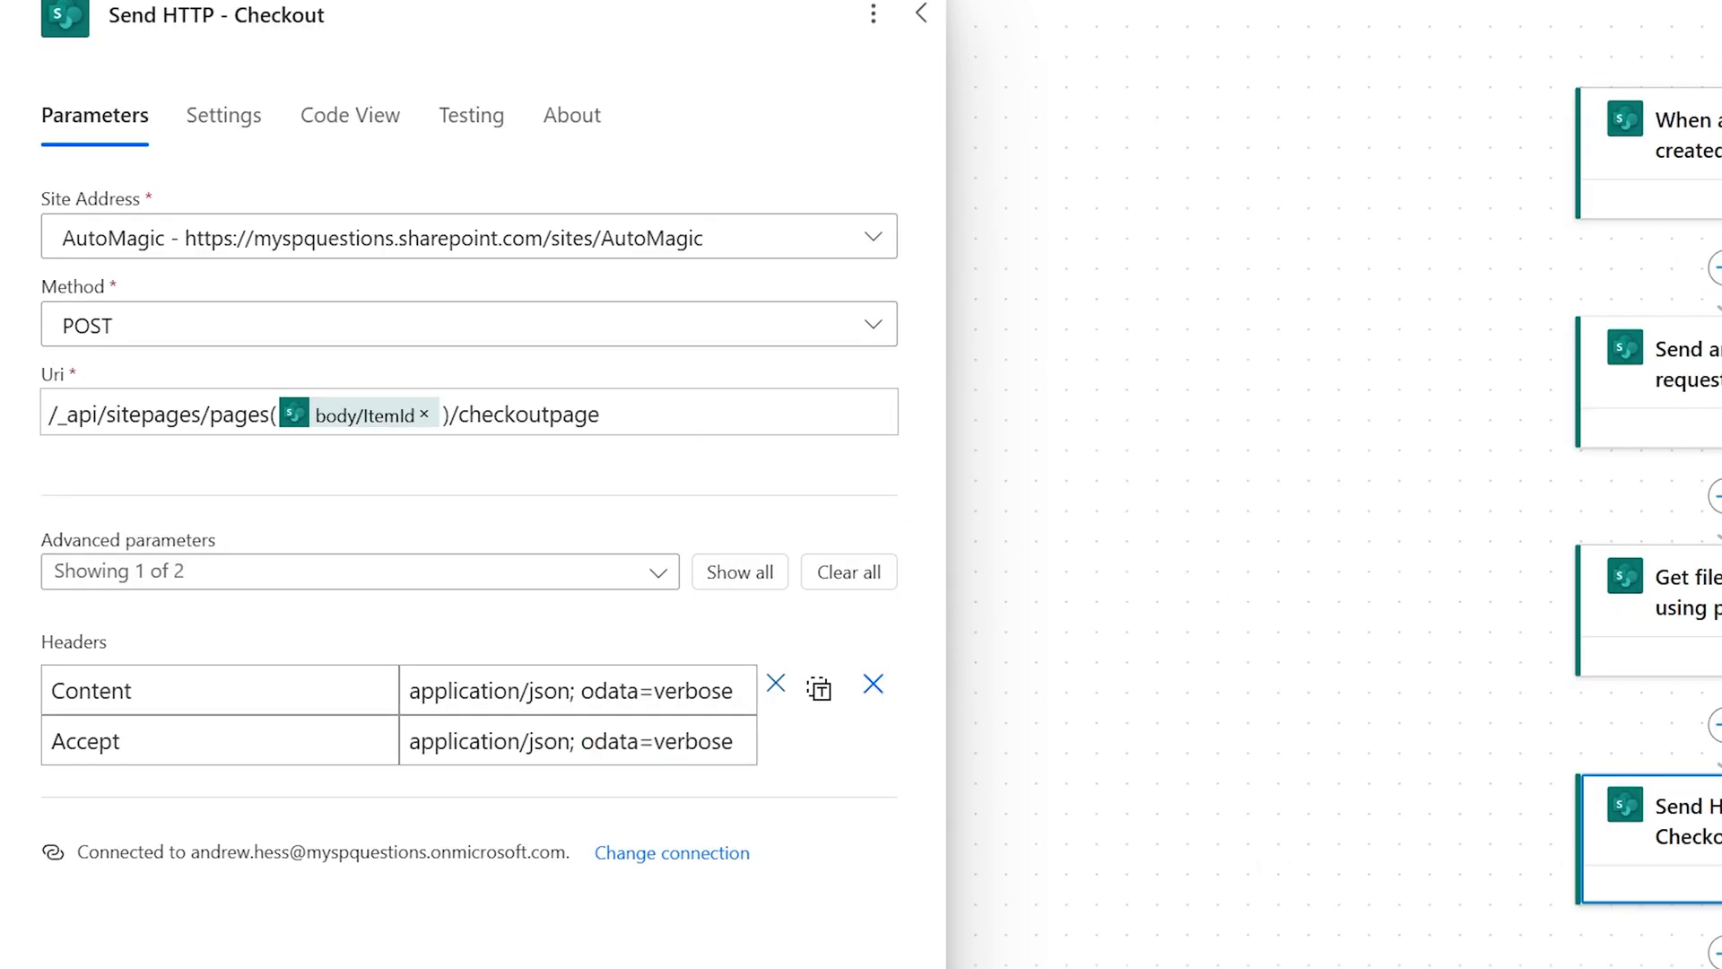
# - Compare the finished example's Content and Accept headers, then end the Uri with /checkoutpage
pyautogui.moveTo(51, 690); pyautogui.dragTo(132, 691)
pyautogui.click(480, 690)
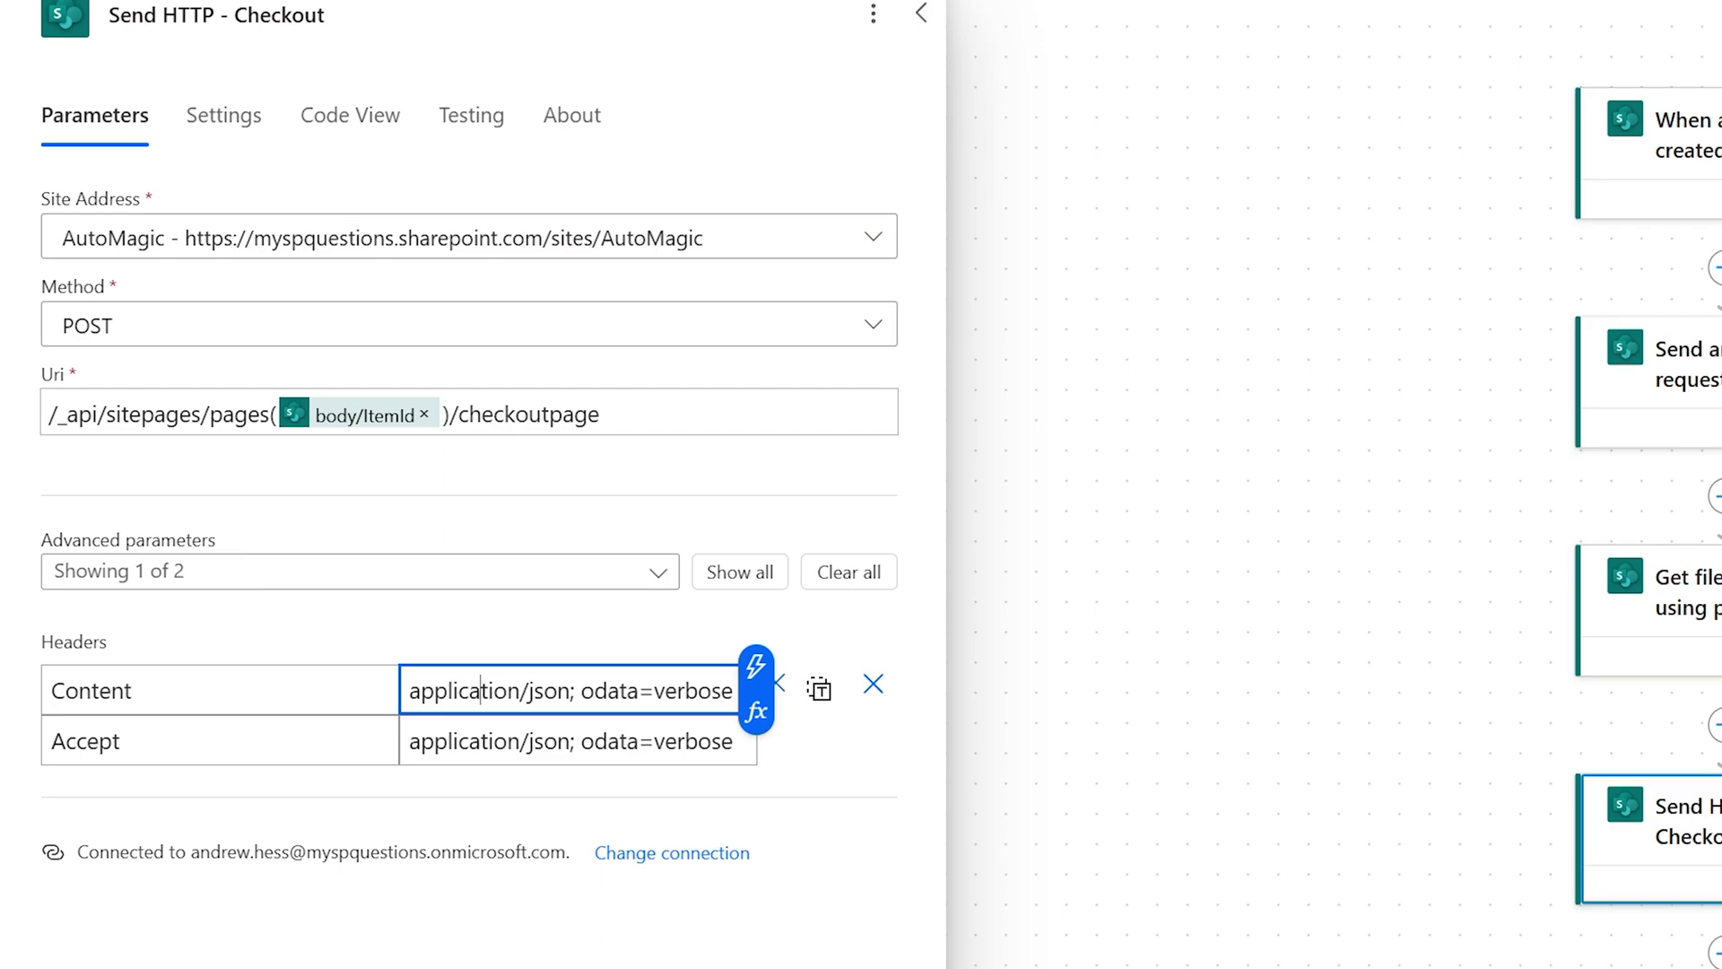
pyautogui.click(75, 740)
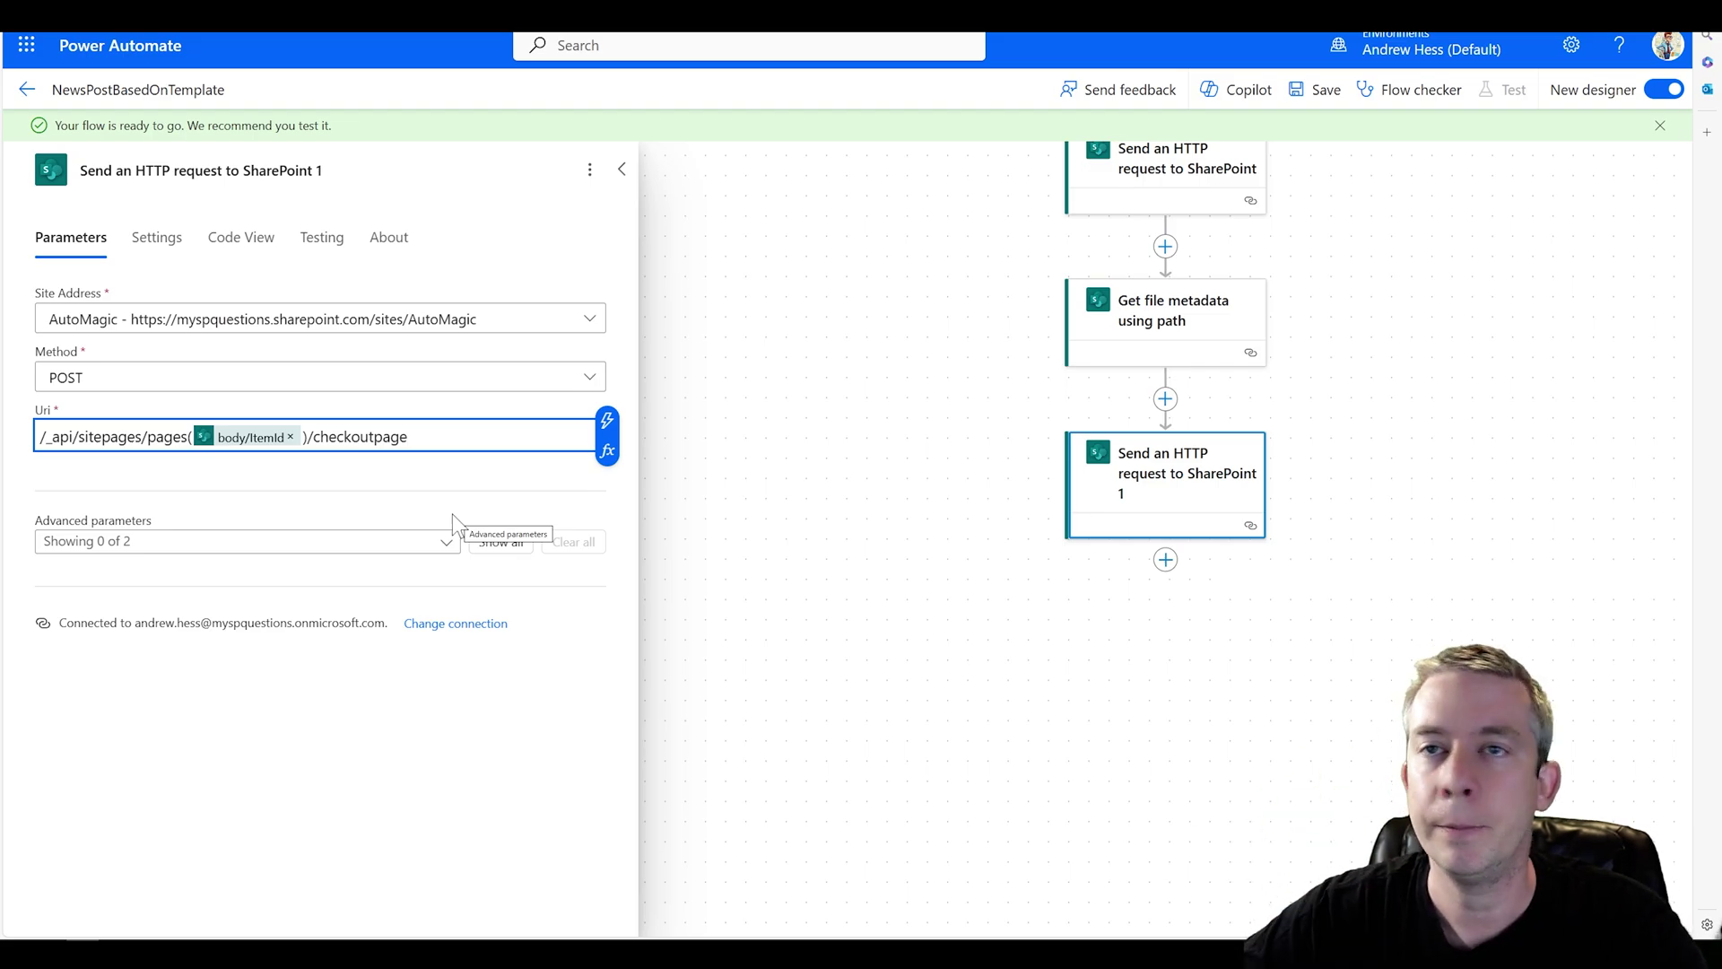
pyautogui.click(861, 568)
# - Rename the HTTP request step to 'Send HTTP Checkout'
pyautogui.click(1072, 453)
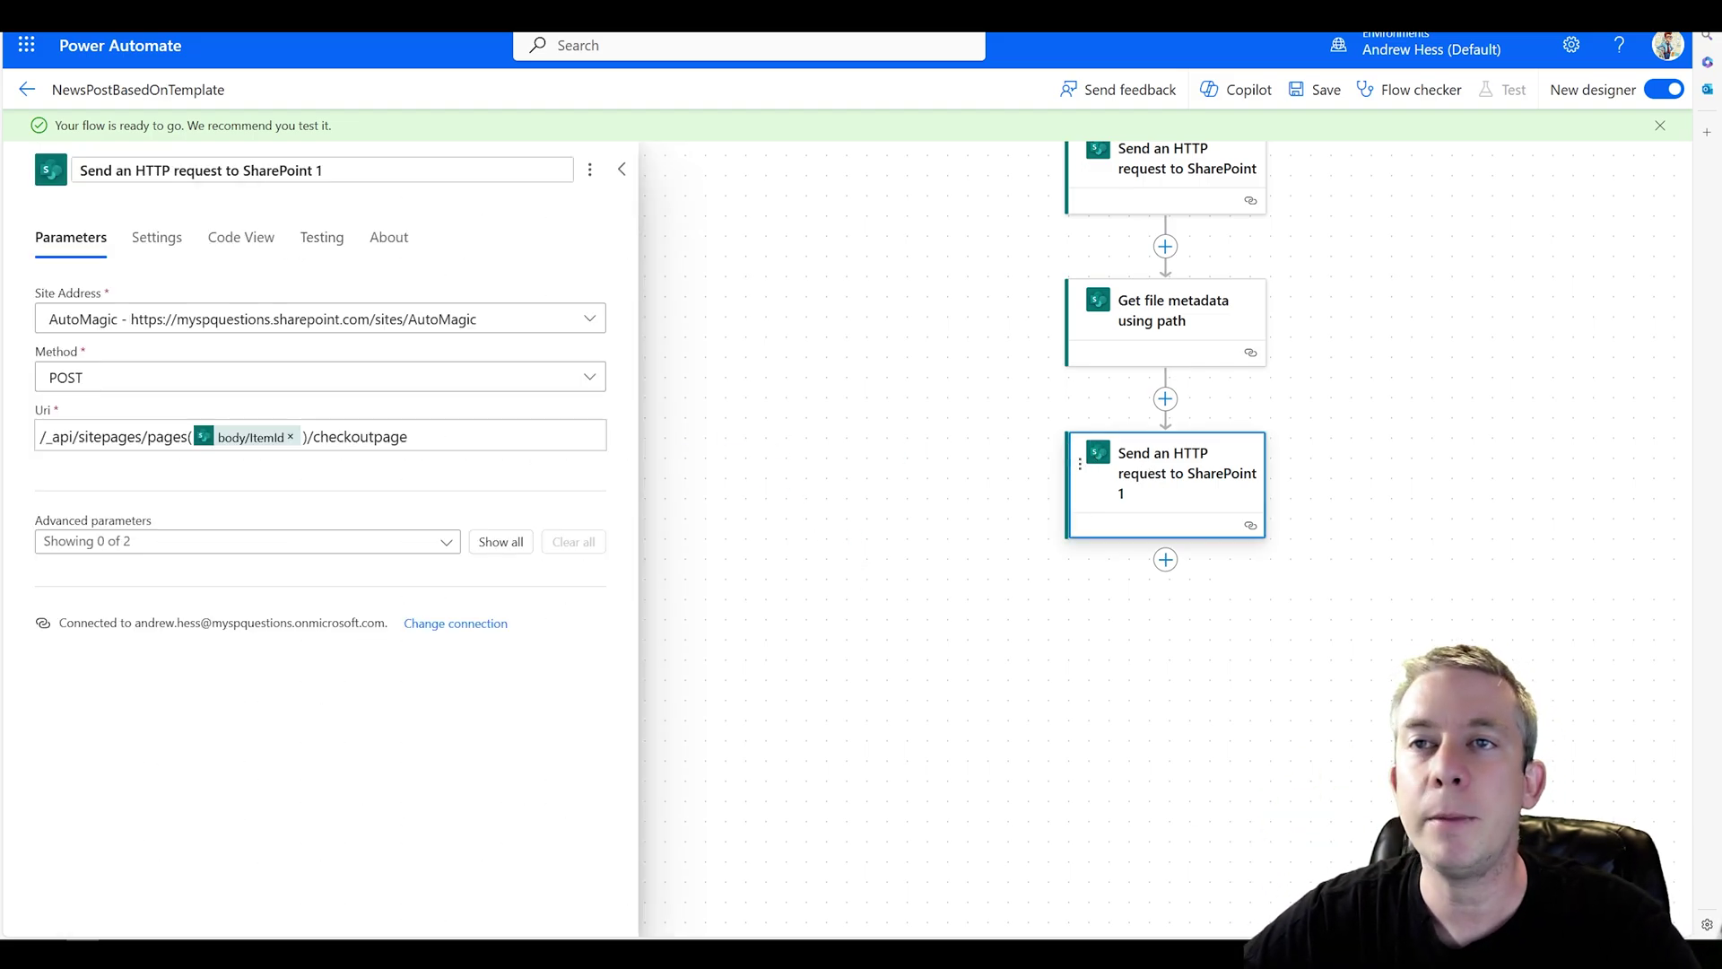
pyautogui.moveTo(325, 171); pyautogui.dragTo(79, 171)
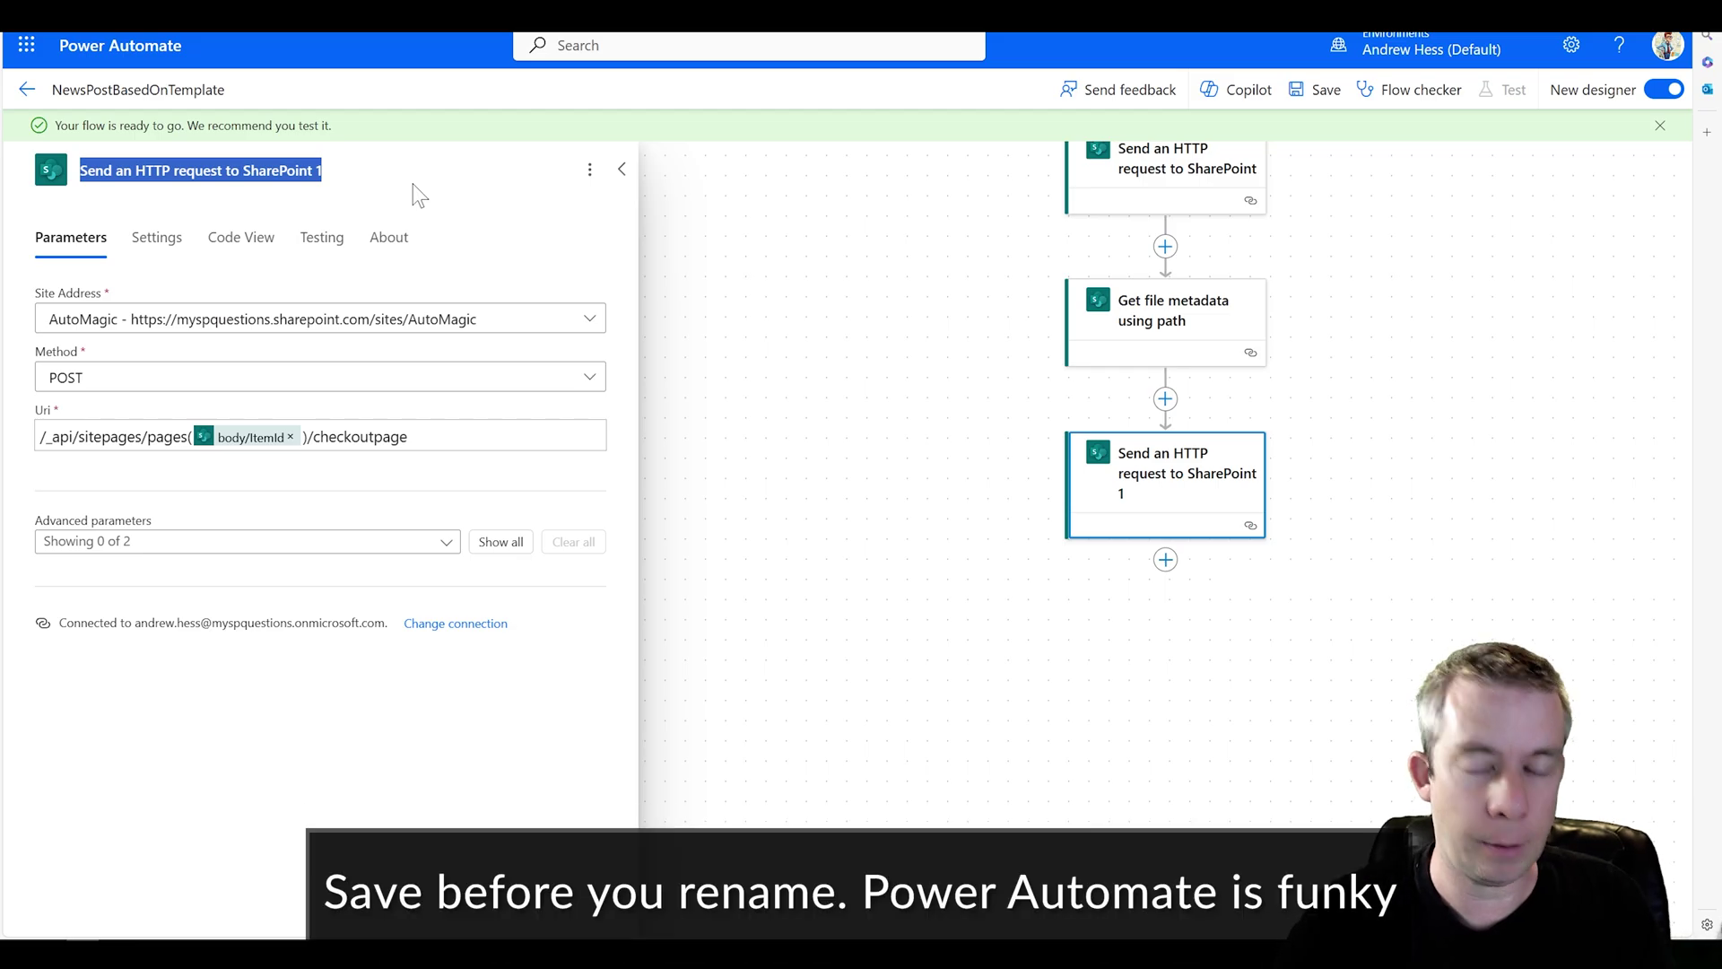
pyautogui.write('Send HT')
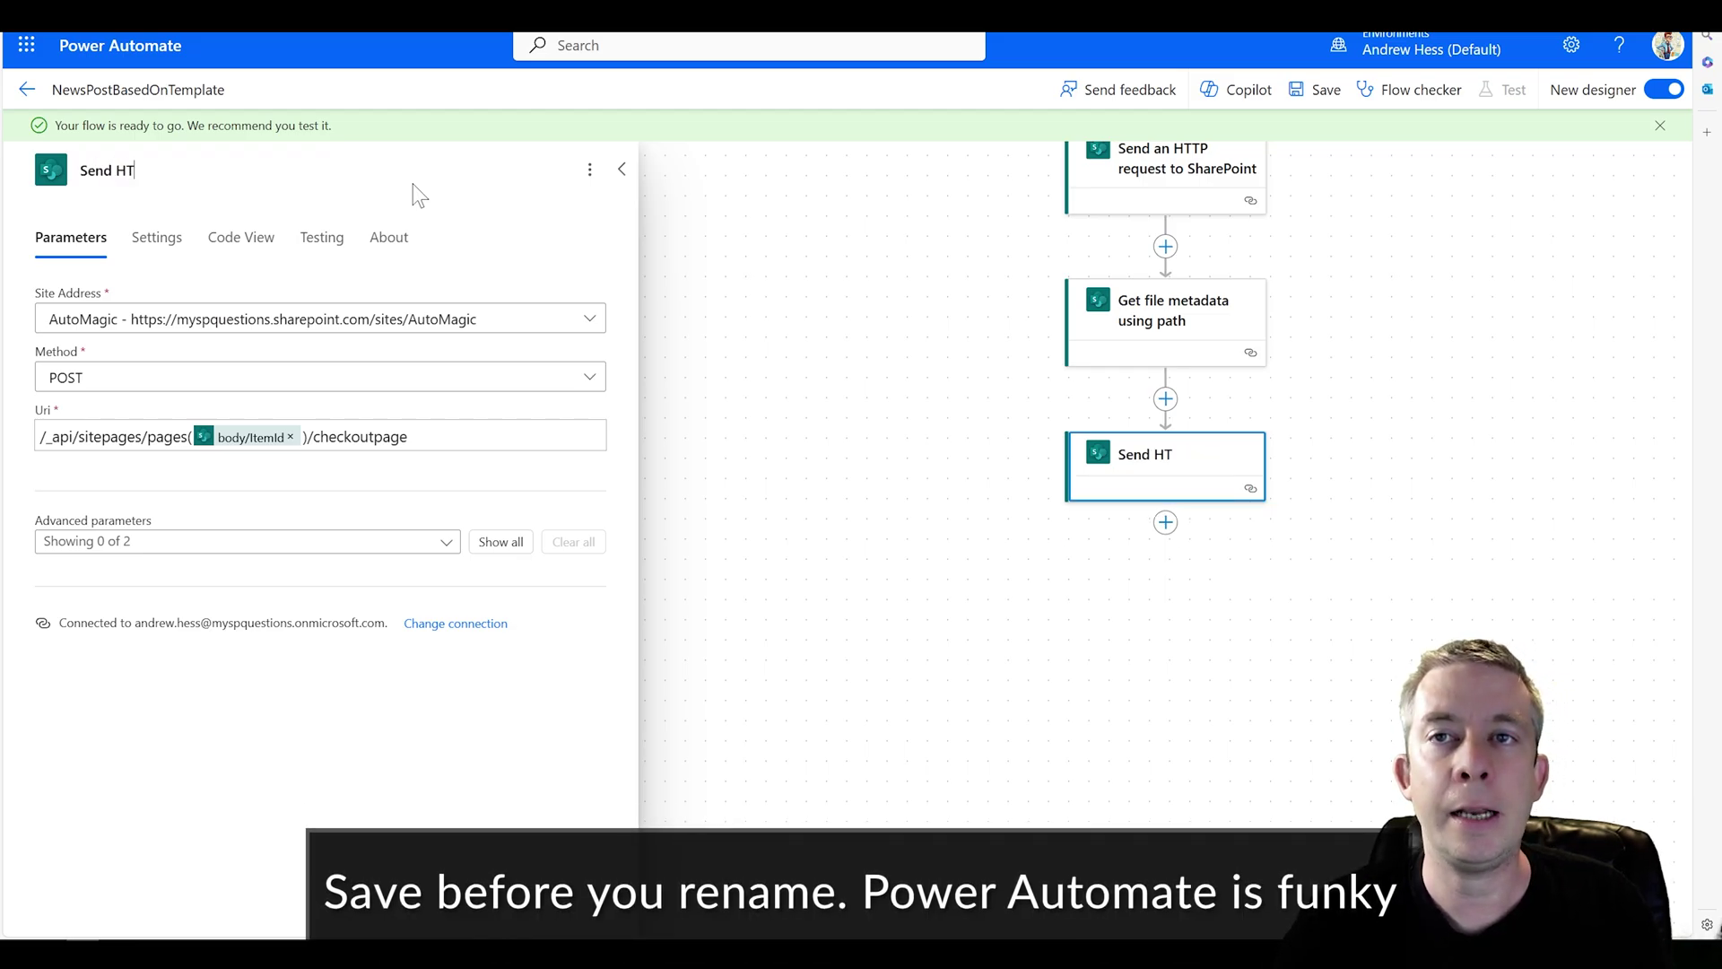
pyautogui.write('TP Checkout')
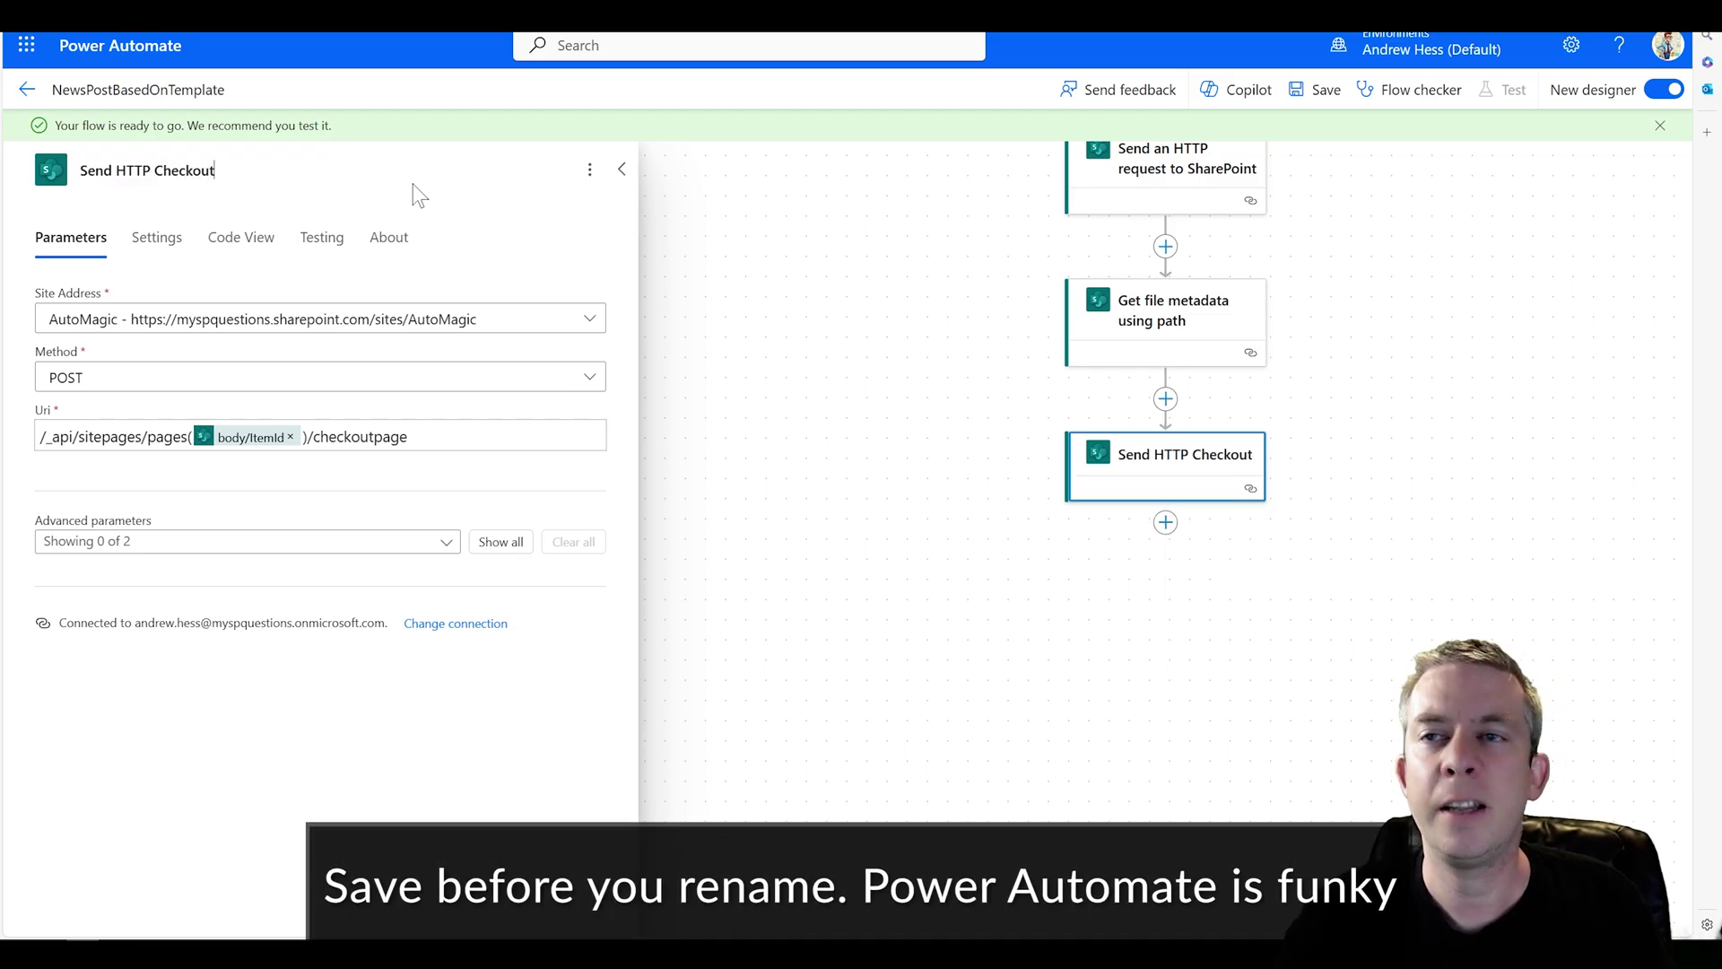
pyautogui.click(771, 458)
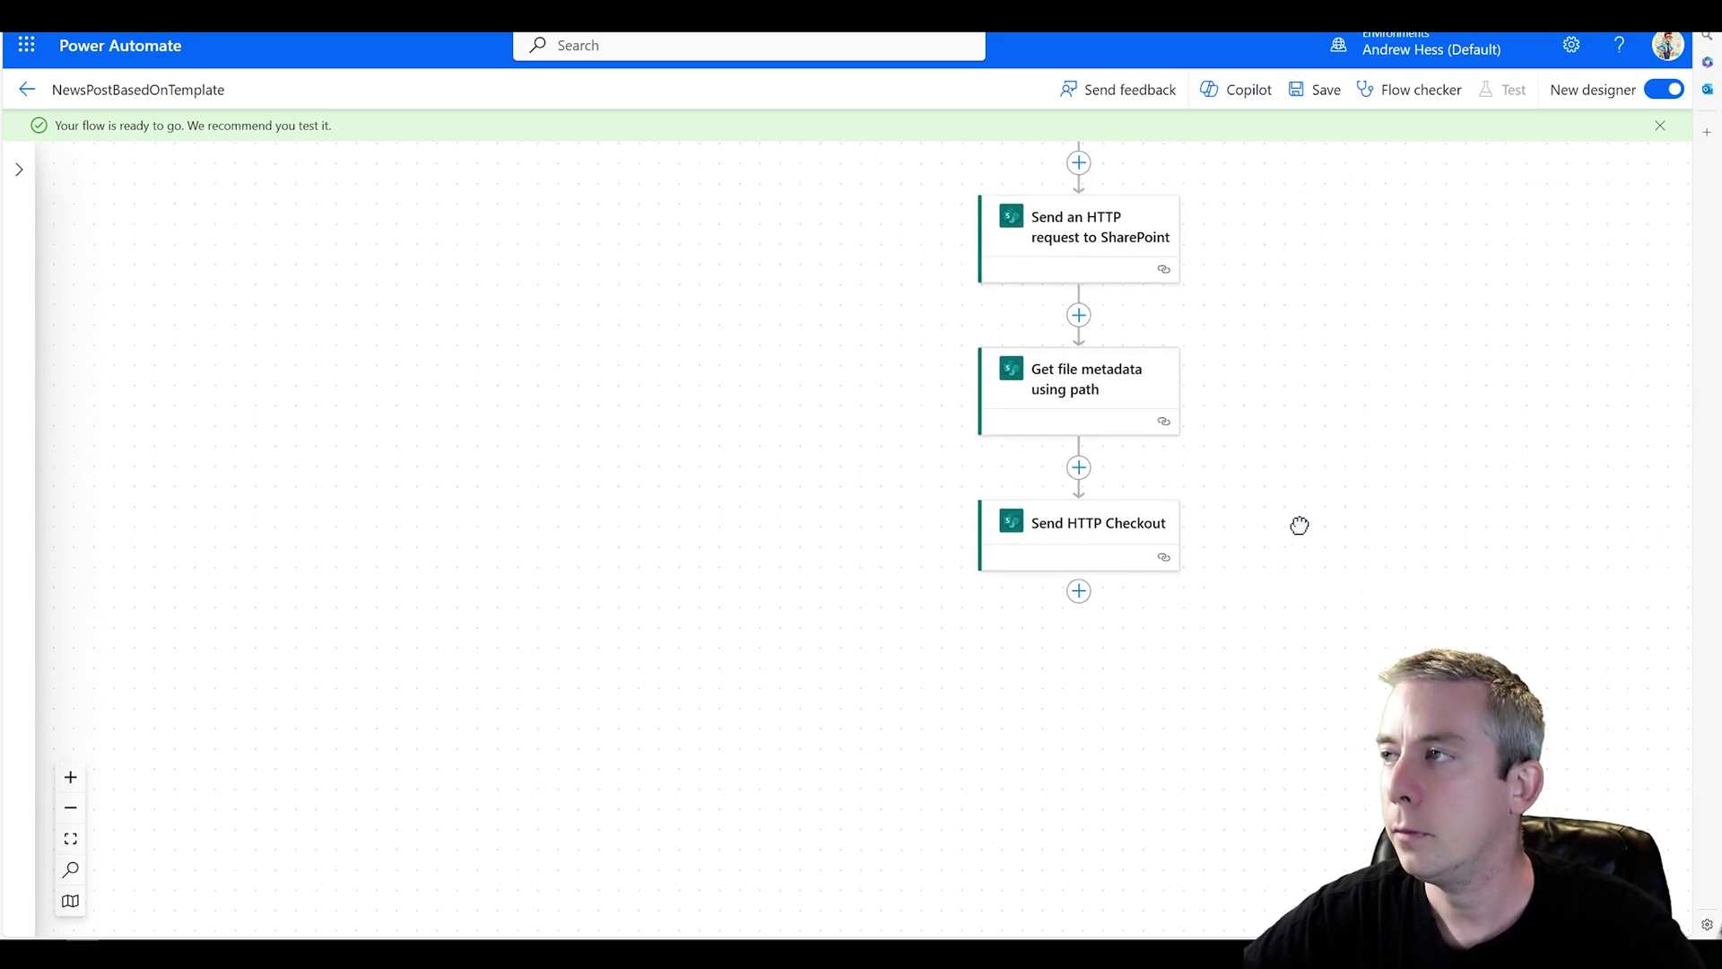
# - Add a Send an HTTP request to SharePoint step using the AutoMagic site and POST method
pyautogui.click(1074, 593)
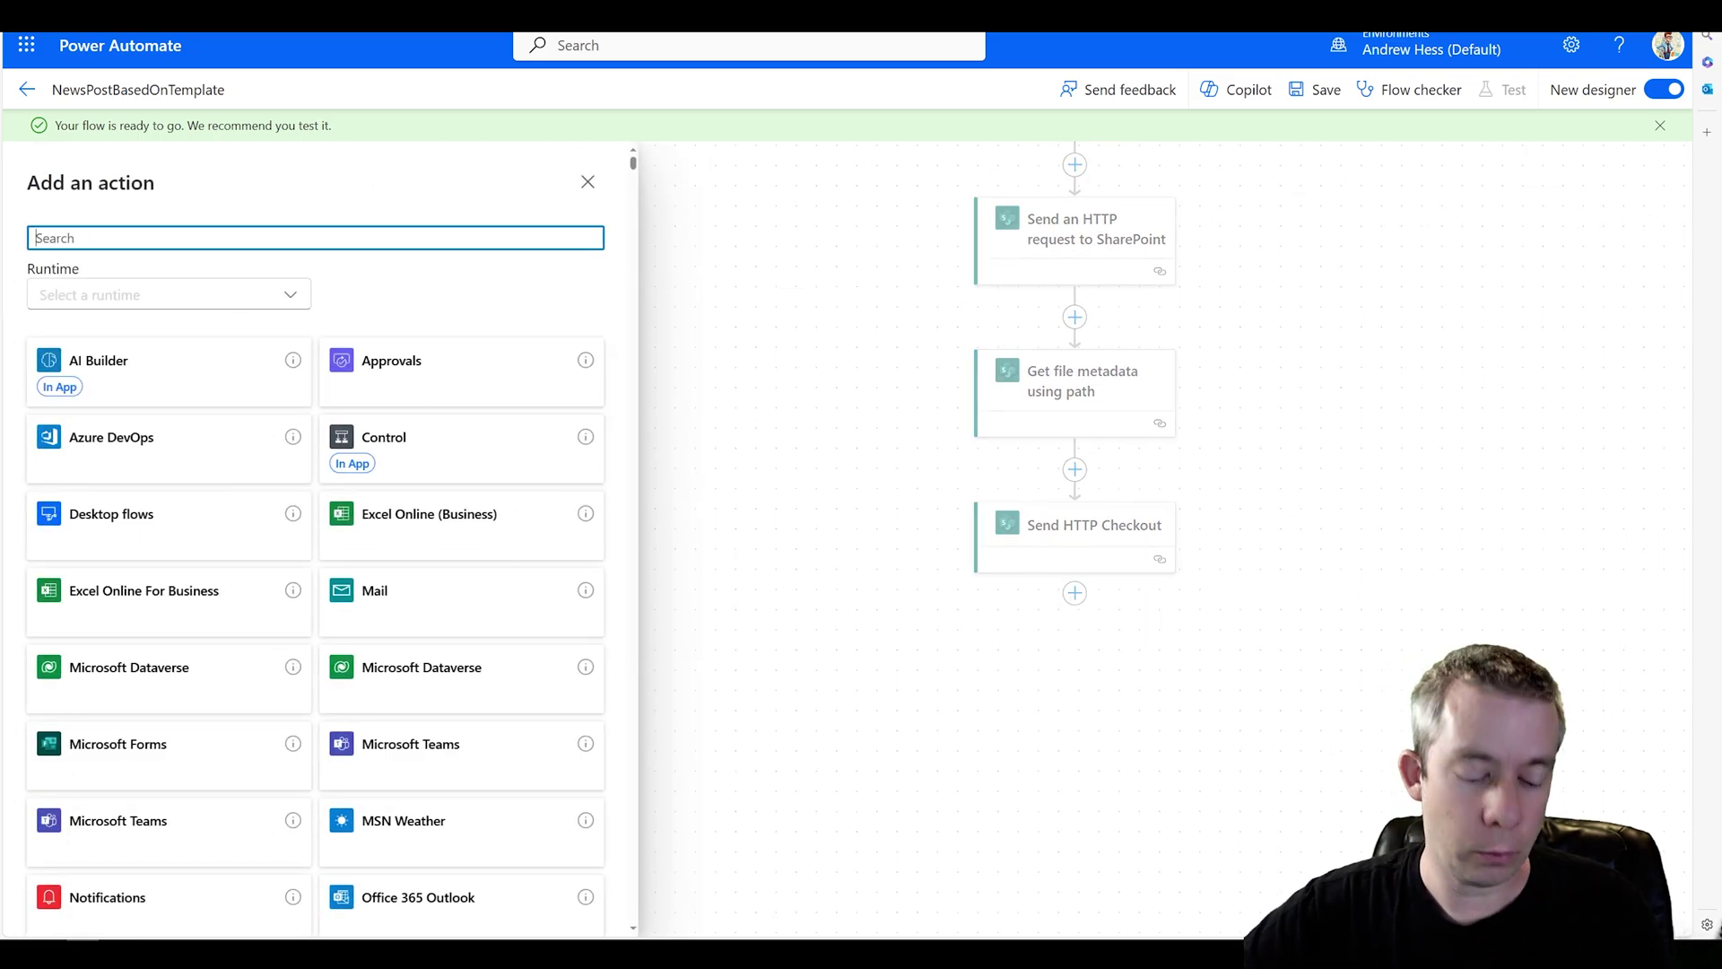
pyautogui.write('send http sharpeoin')
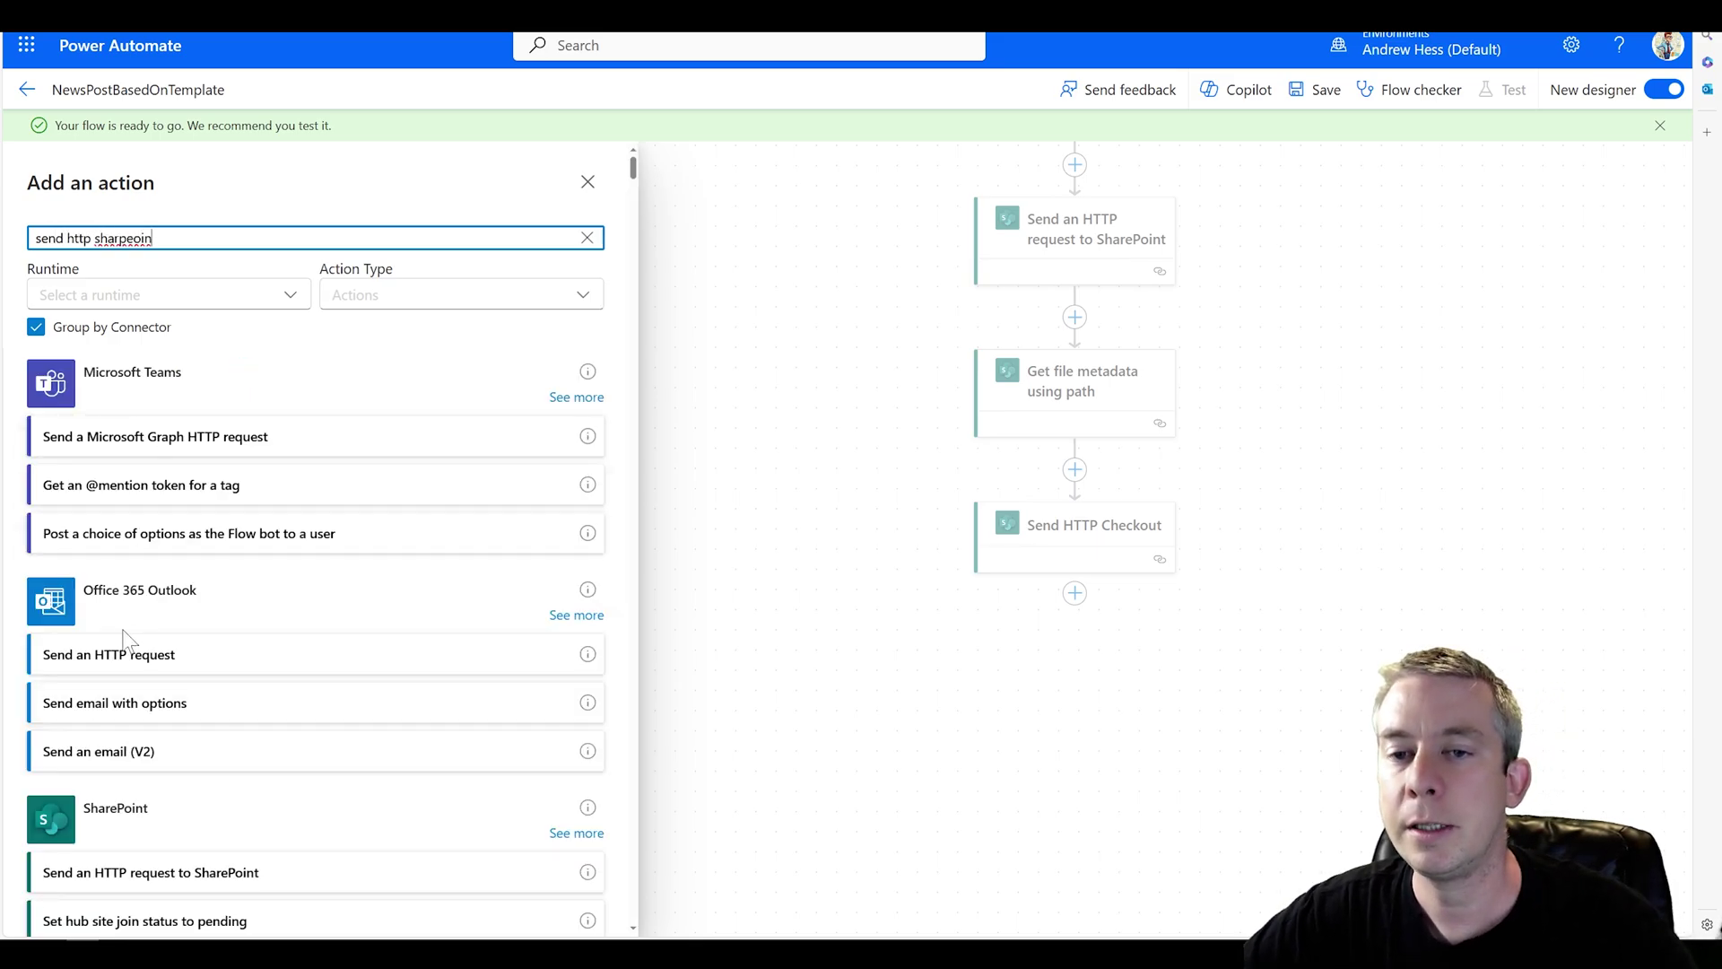
pyautogui.scroll(-1, 143, 699)
pyautogui.click(152, 805)
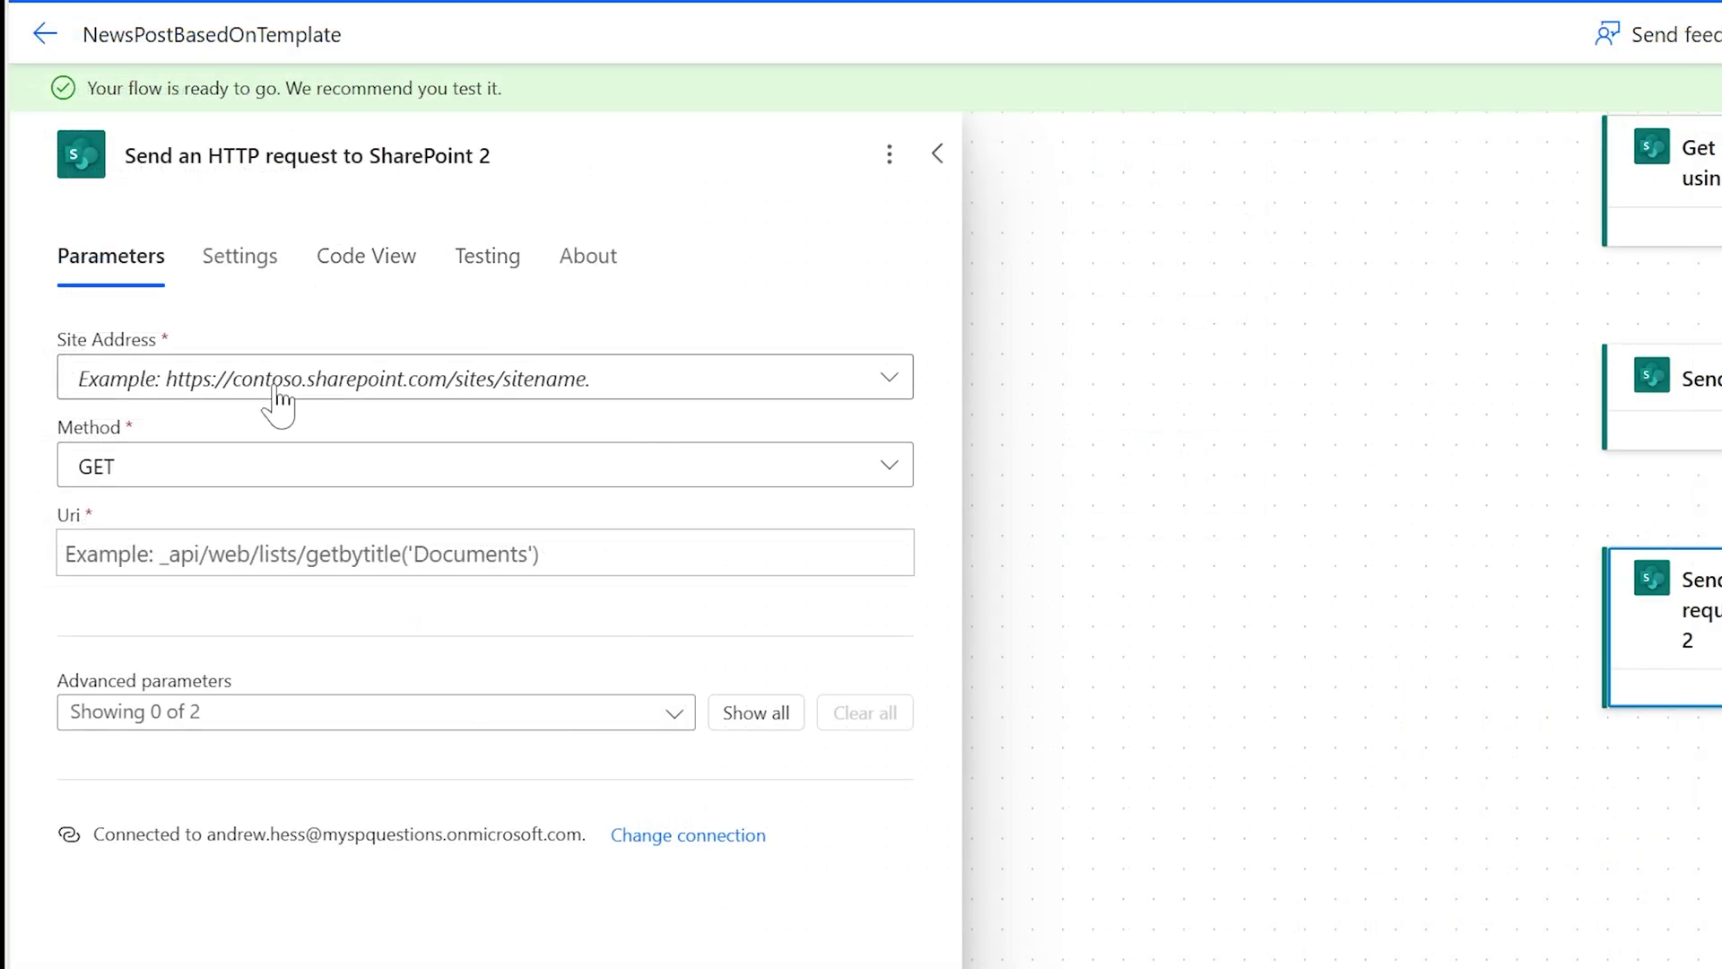
pyautogui.click(279, 403)
pyautogui.click(204, 438)
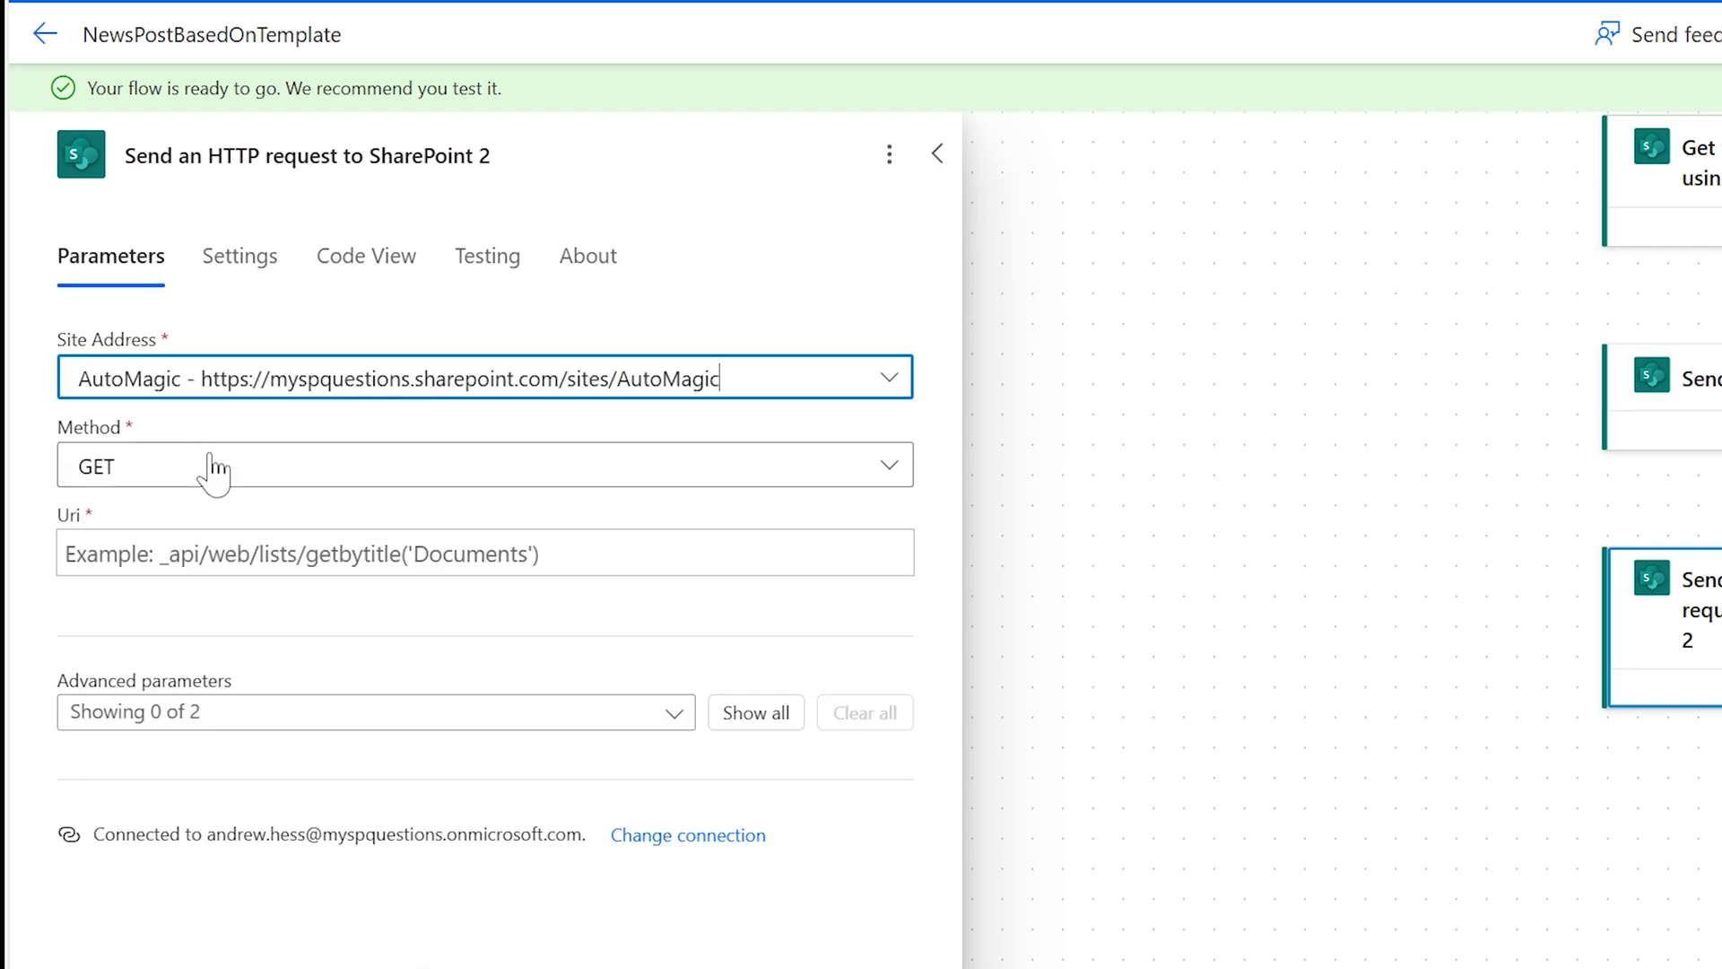
pyautogui.click(211, 477)
pyautogui.click(123, 686)
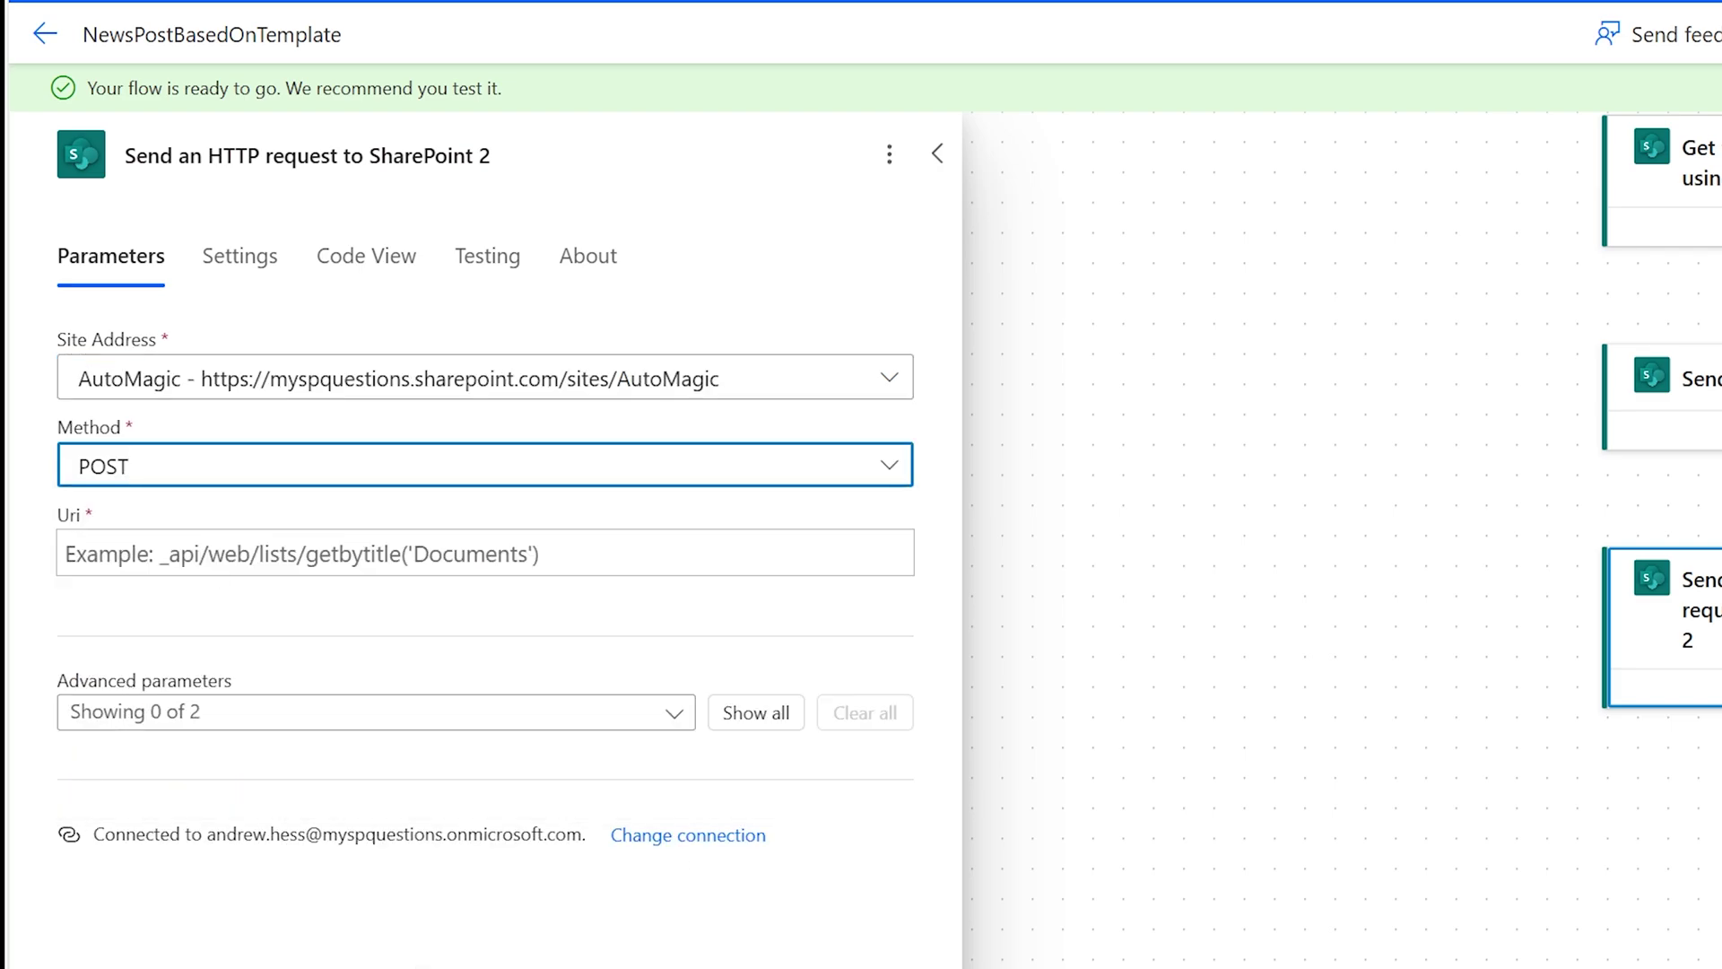
# - Set its Uri to /_api/sitepages/pages(ItemId)/SavePageAsDraft, reusing the checkout step's Uri
pyautogui.click(269, 553)
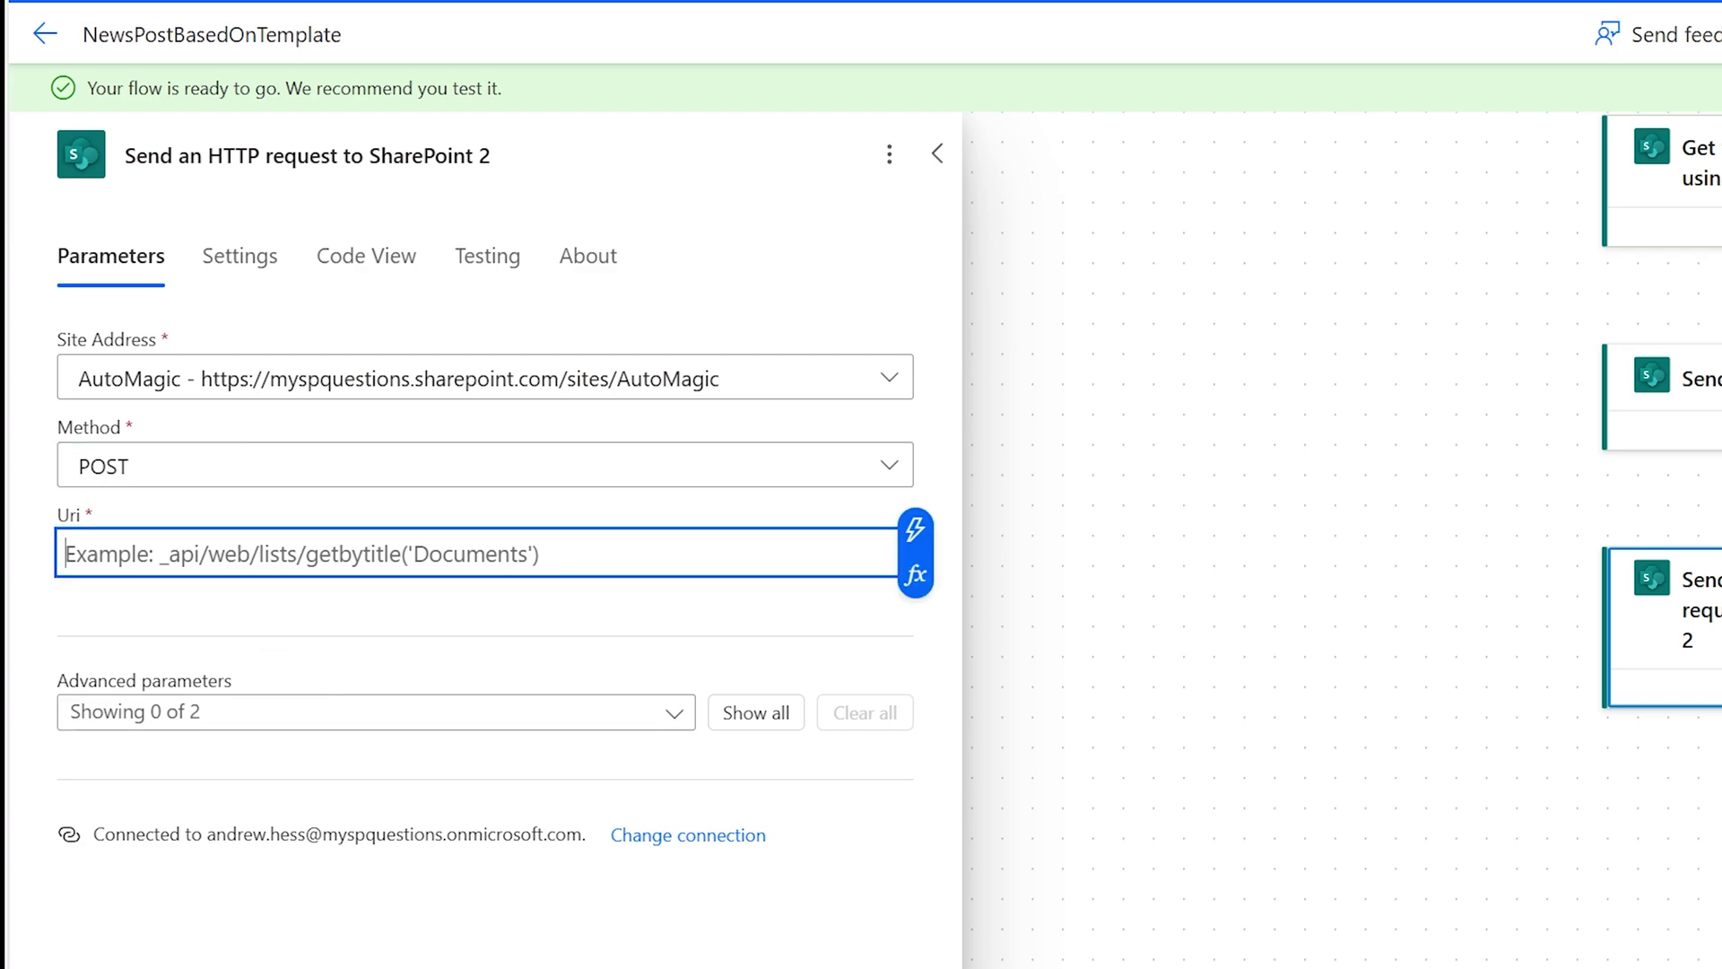
pyautogui.write('/_api/')
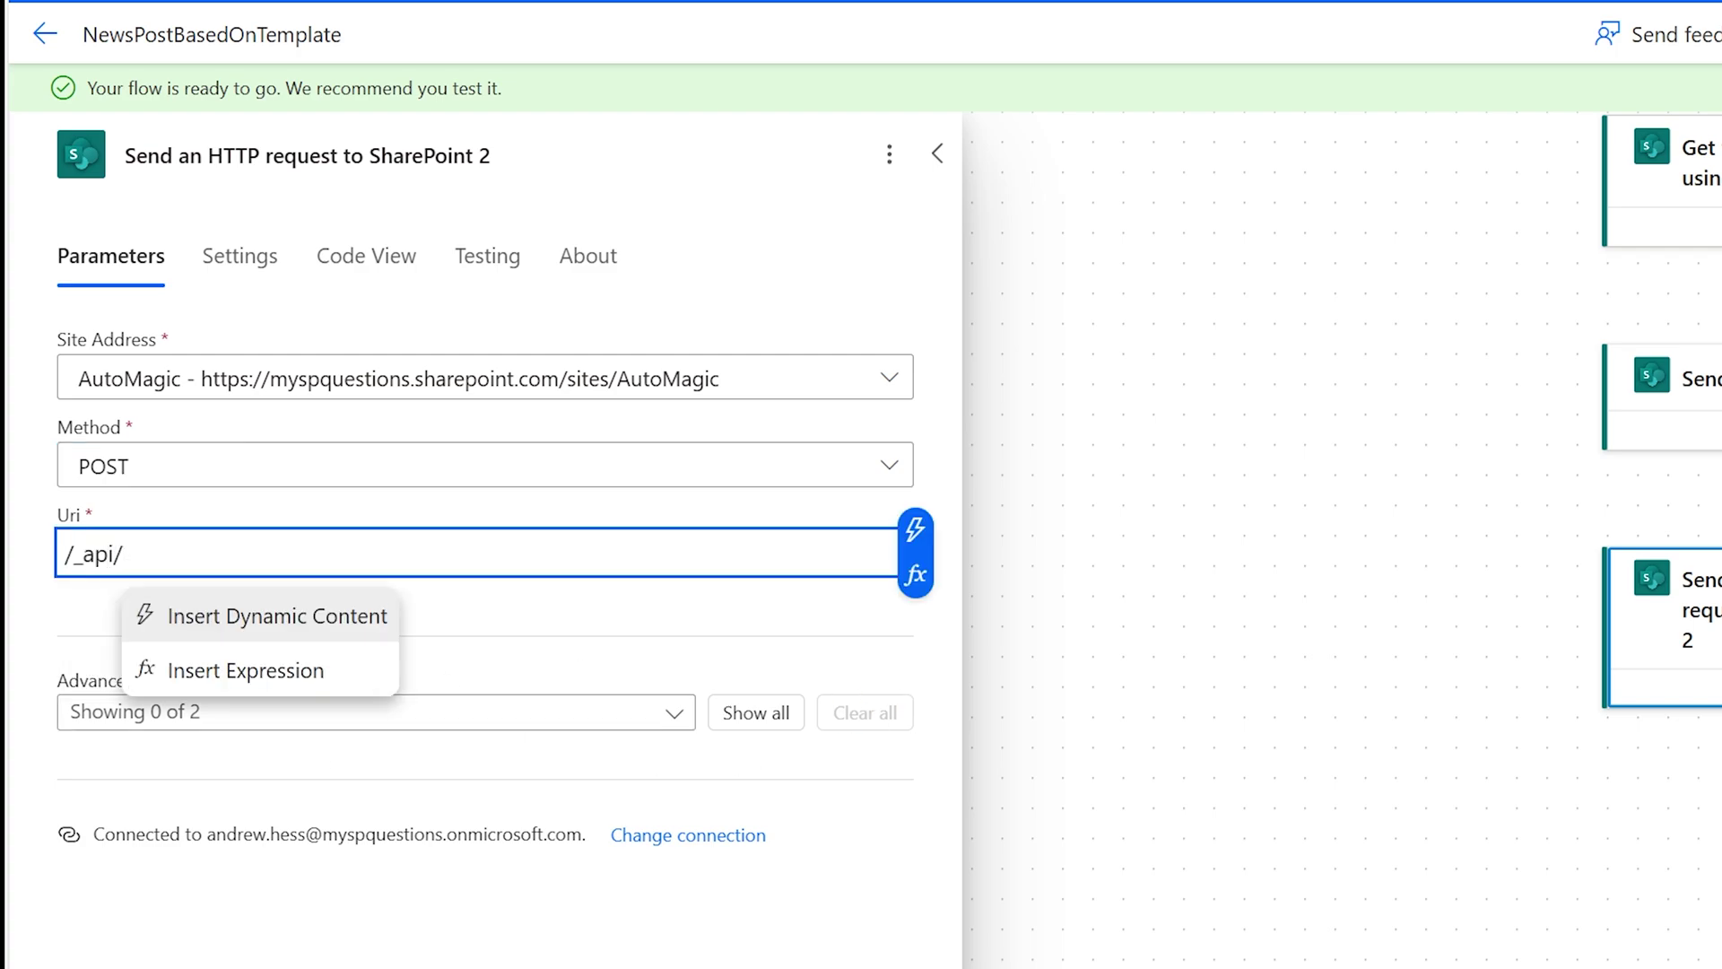
pyautogui.write('sitepages/p')
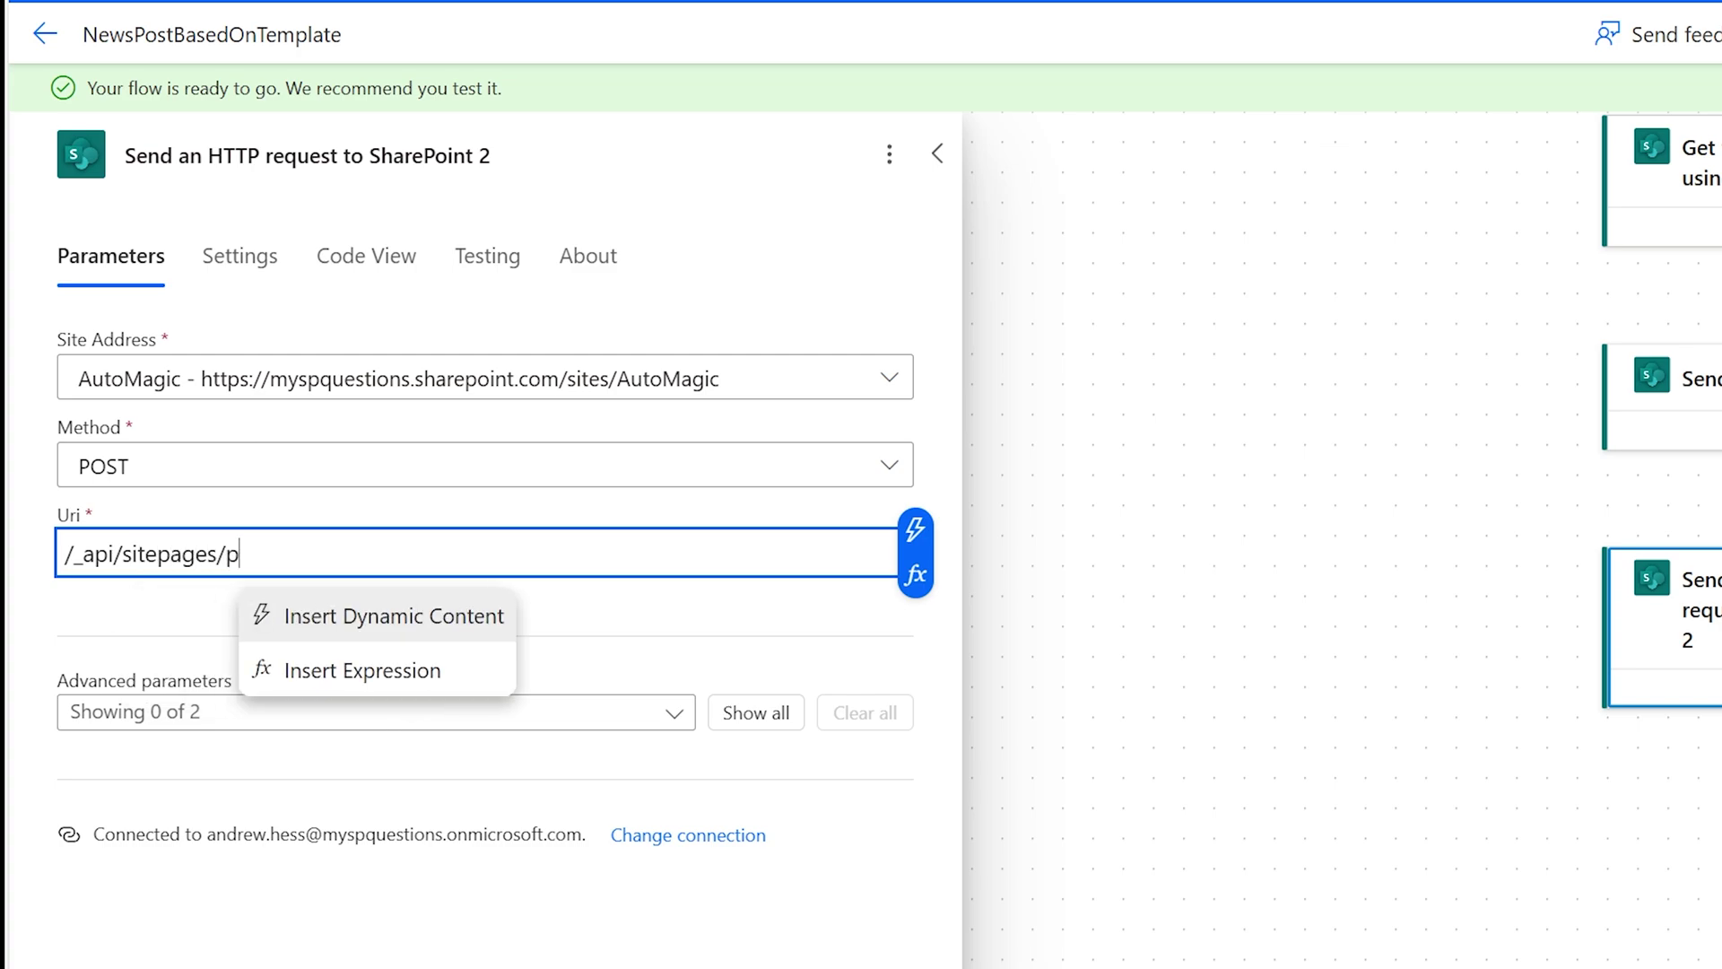
pyautogui.write('ages(')
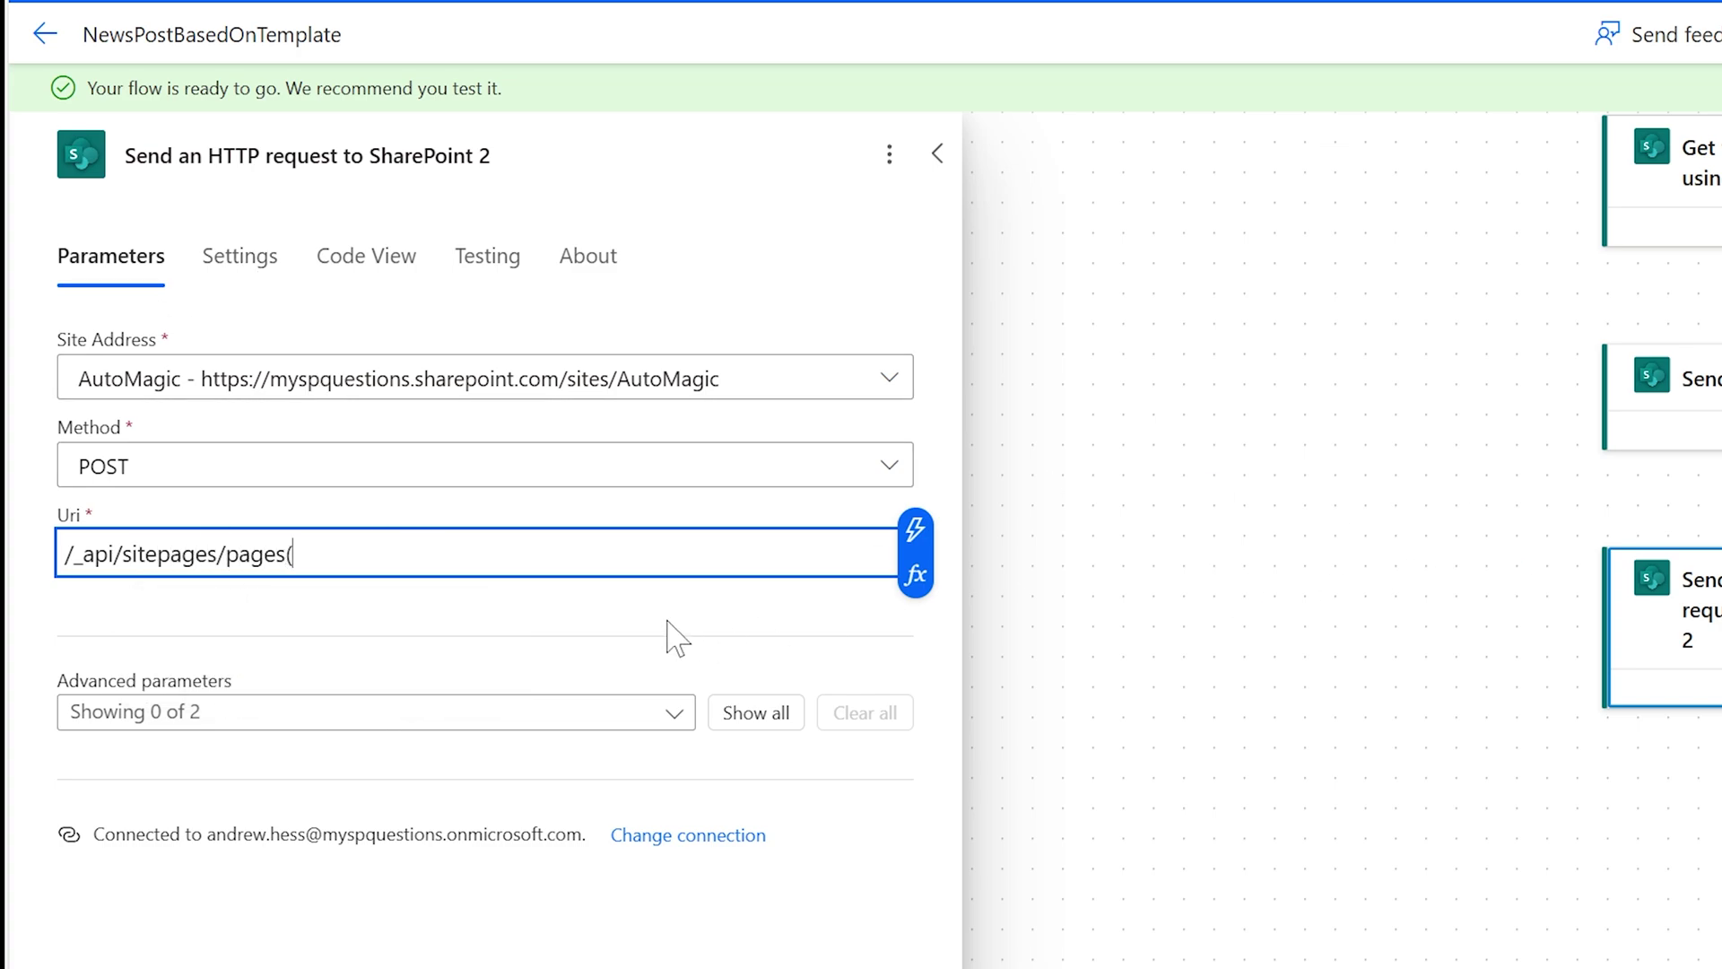
pyautogui.click(1689, 439)
pyautogui.click(681, 554)
pyautogui.hotkey('ctrl', 'a')
pyautogui.hotkey('ctrl', 'c')
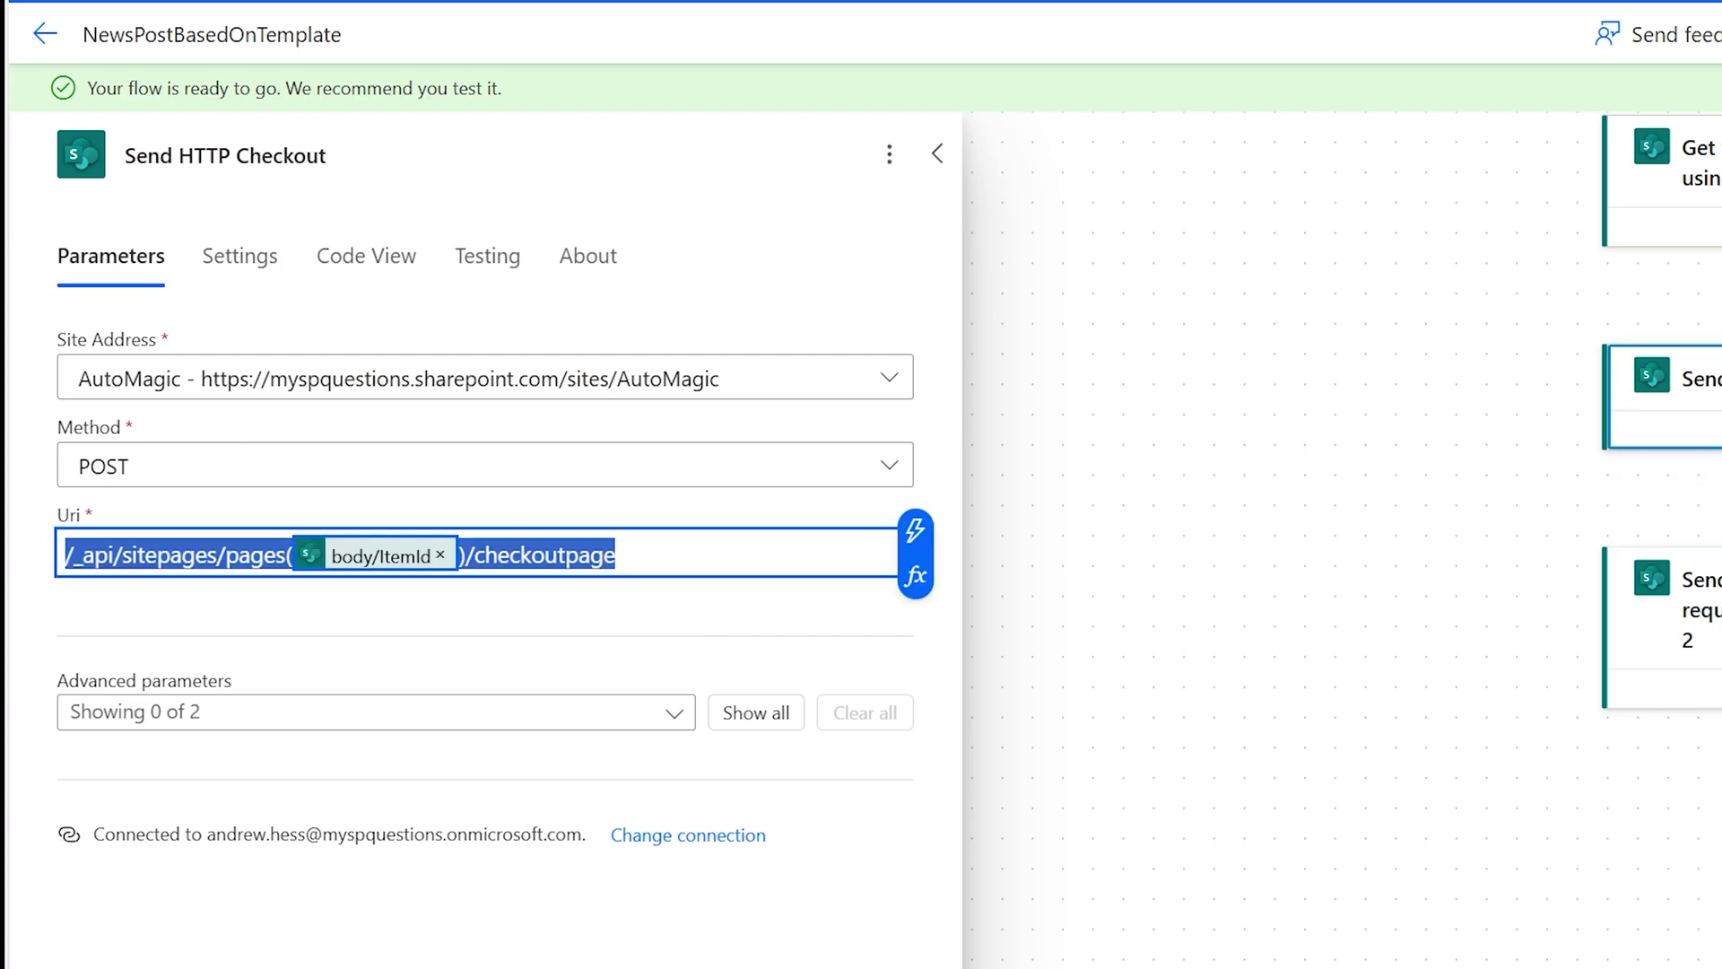
pyautogui.click(1578, 574)
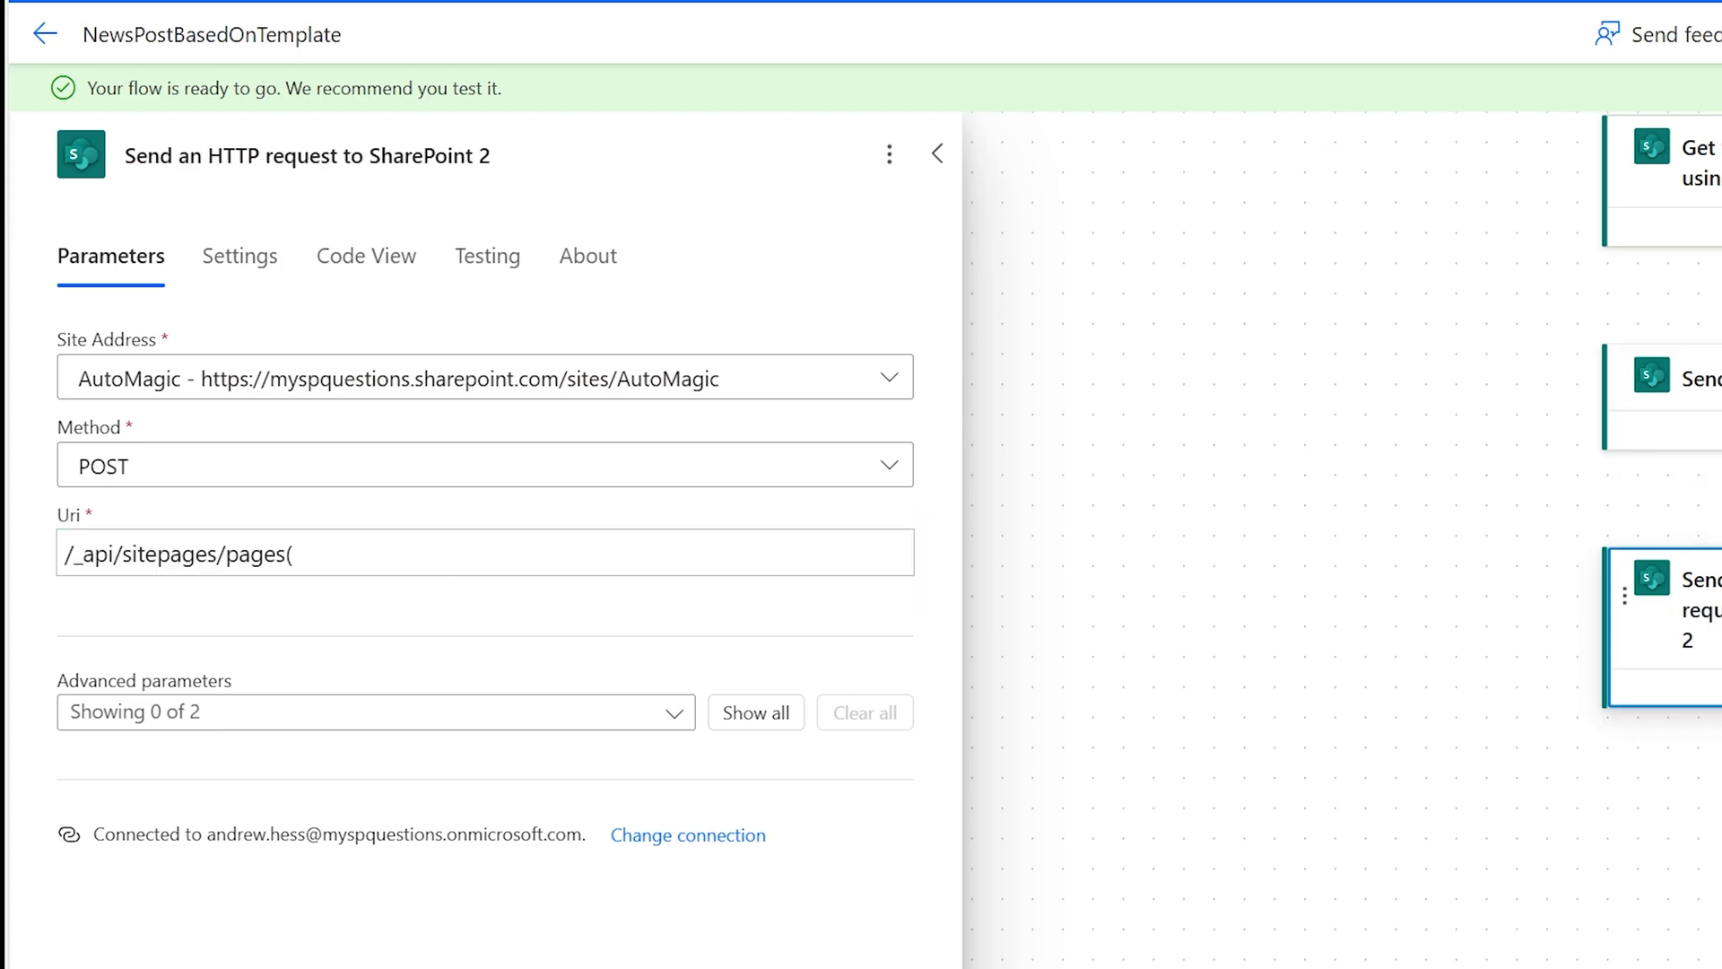
pyautogui.click(180, 554)
pyautogui.hotkey('ctrl', 'a')
pyautogui.hotkey('ctrl', 'v')
pyautogui.hotkey('shift', 'Left')
pyautogui.hotkey('shift', 'Left')
pyautogui.hotkey('shift', 'Left')
pyautogui.hotkey('shift', 'Left')
pyautogui.hotkey('shift', 'Left')
pyautogui.hotkey('shift', 'Left')
pyautogui.hotkey('shift', 'Left')
pyautogui.hotkey('shift', 'Left')
pyautogui.hotkey('shift', 'Left')
pyautogui.hotkey('shift', 'Left')
pyautogui.hotkey('shift', 'Left')
pyautogui.hotkey('shift', 'Left')
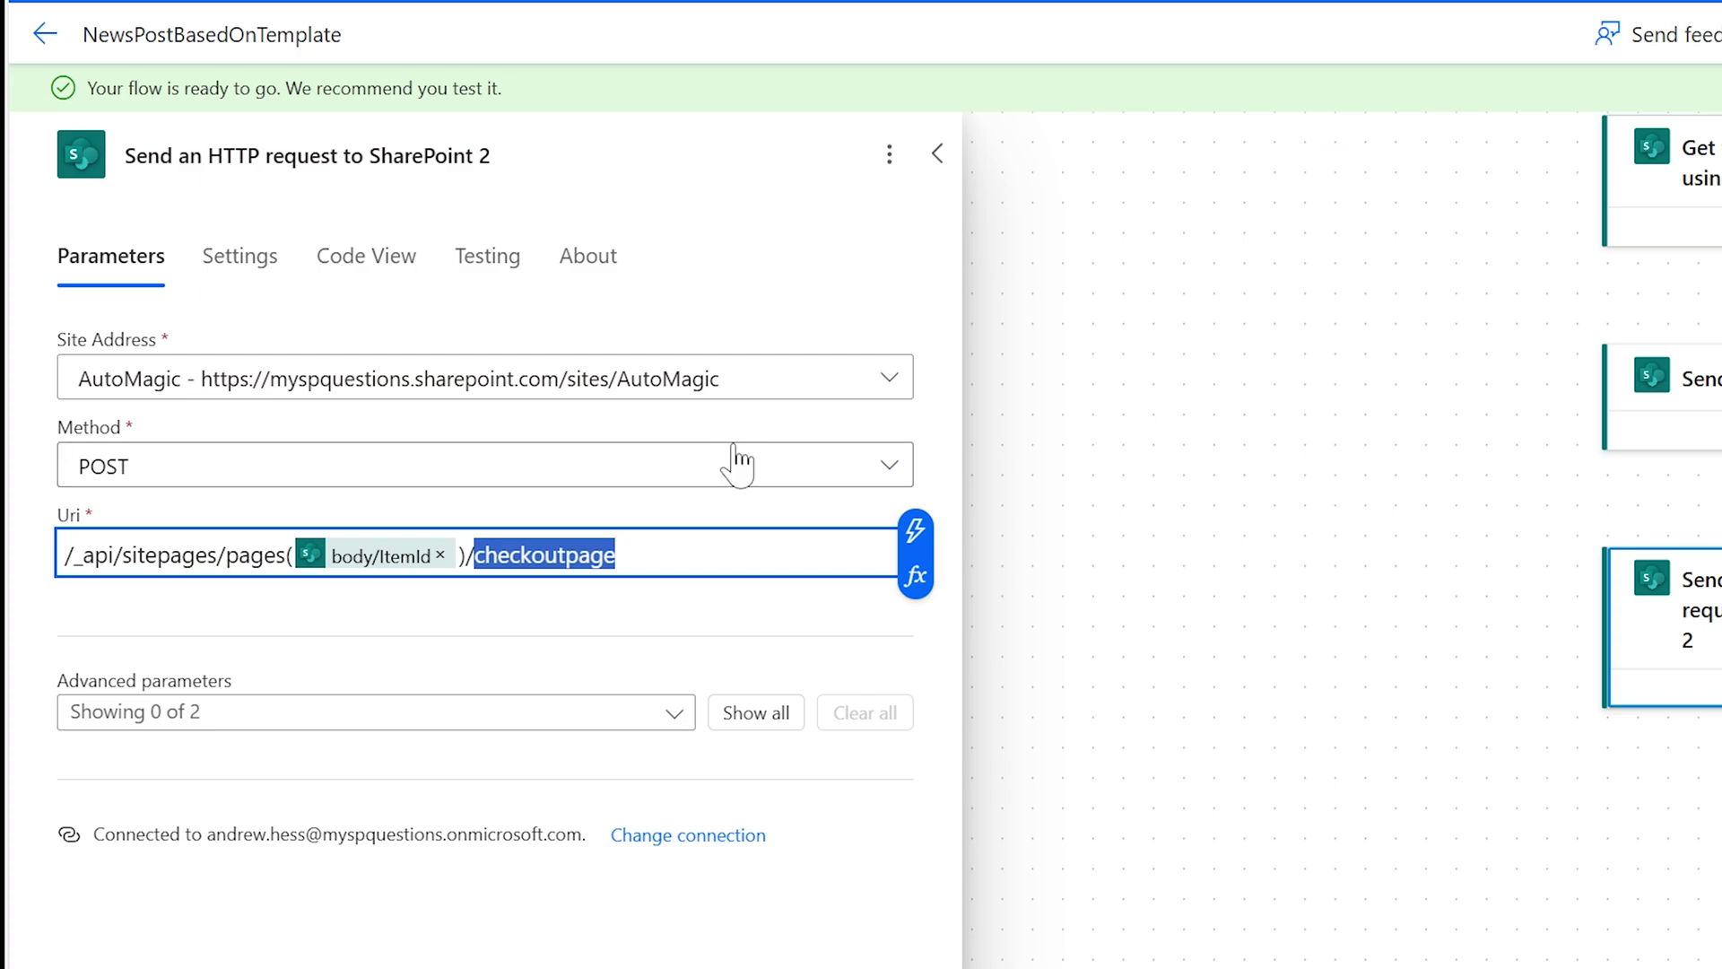
pyautogui.write('SavePage')
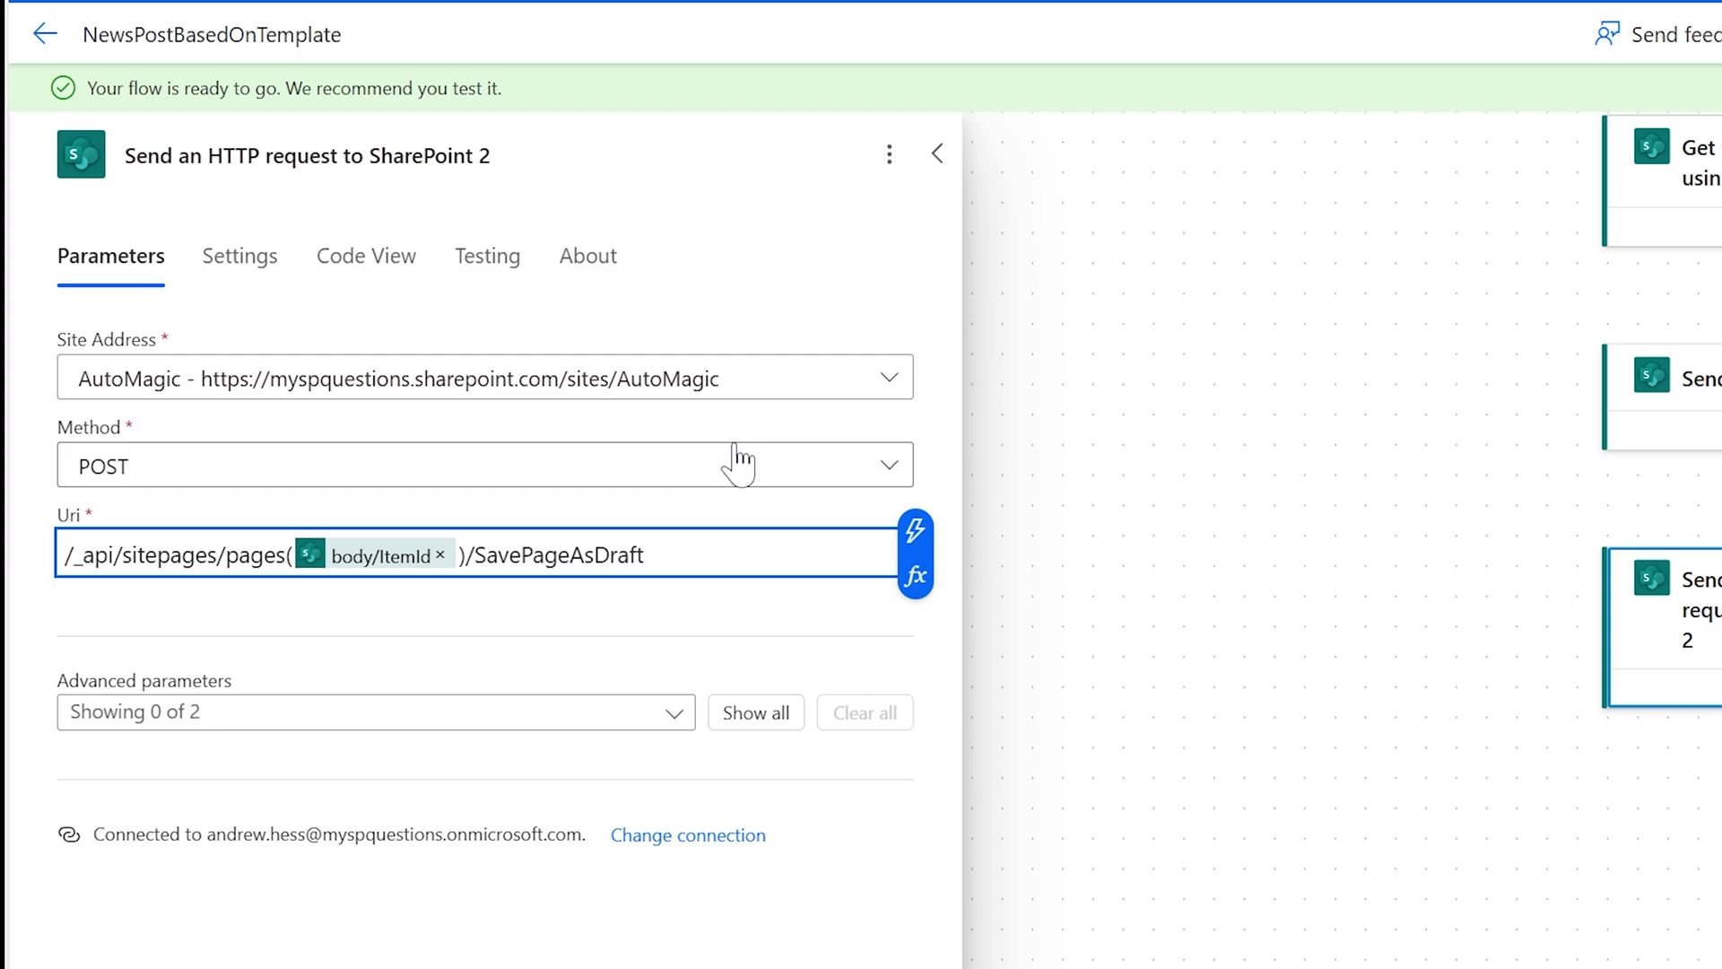
pyautogui.click(747, 714)
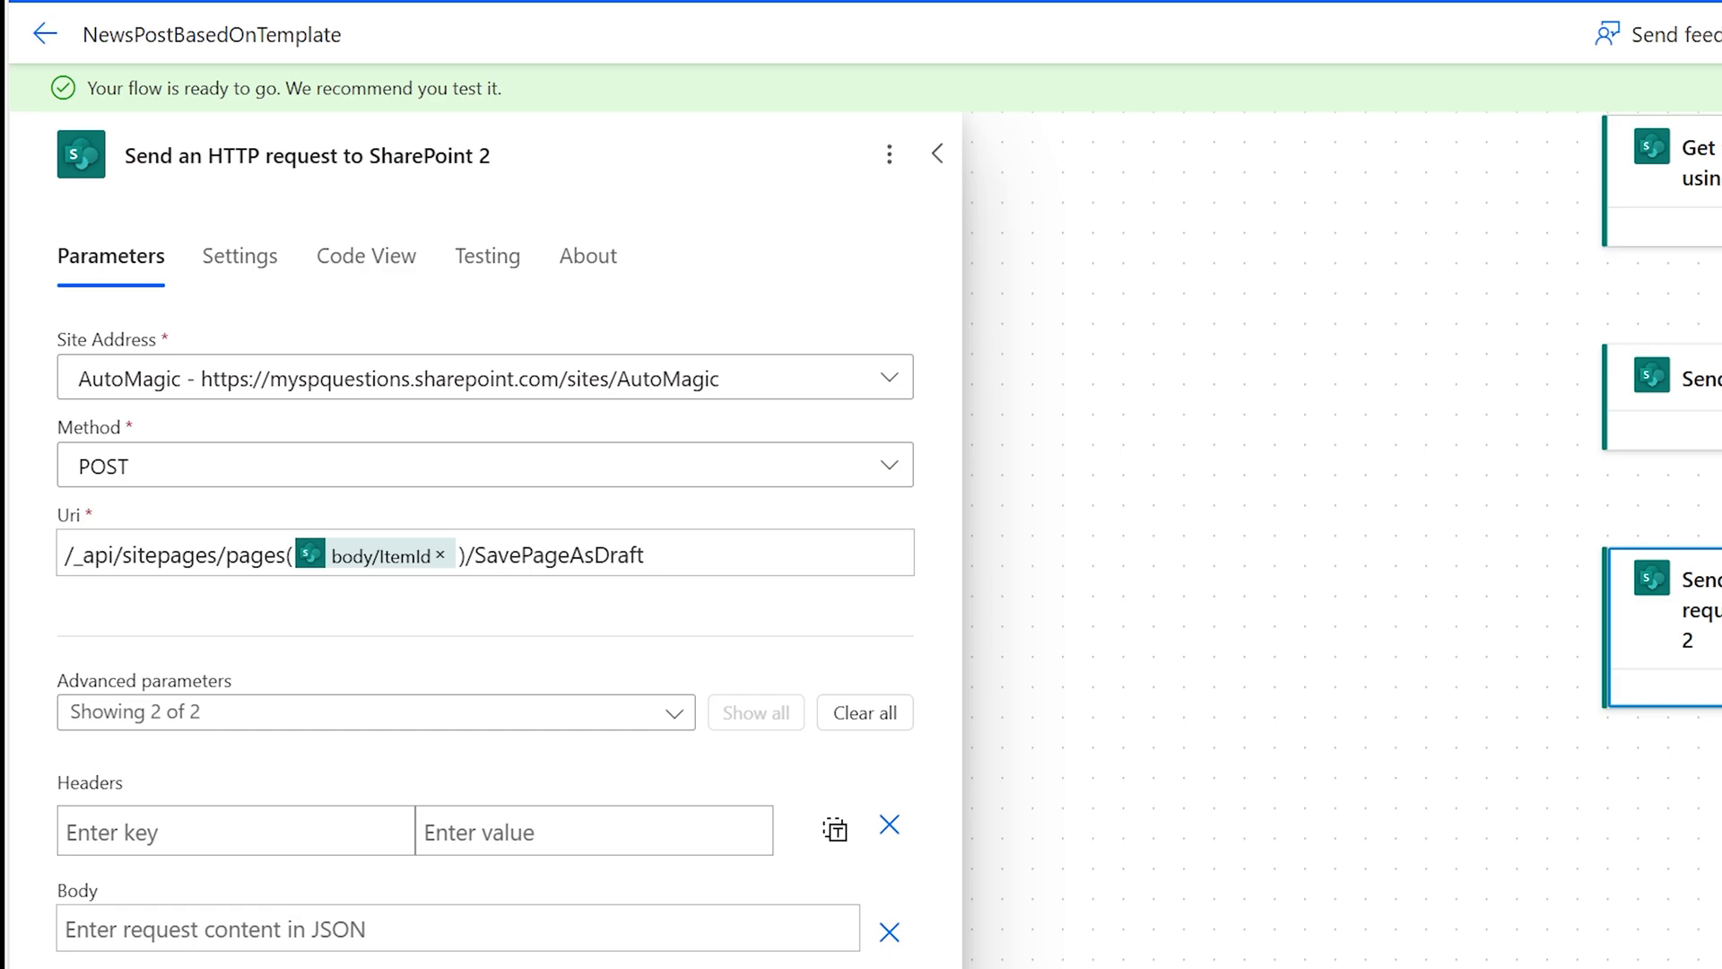
# - Add Content-Type and Accept header rows, each valued application/json;odata=verbose
pyautogui.click(253, 821)
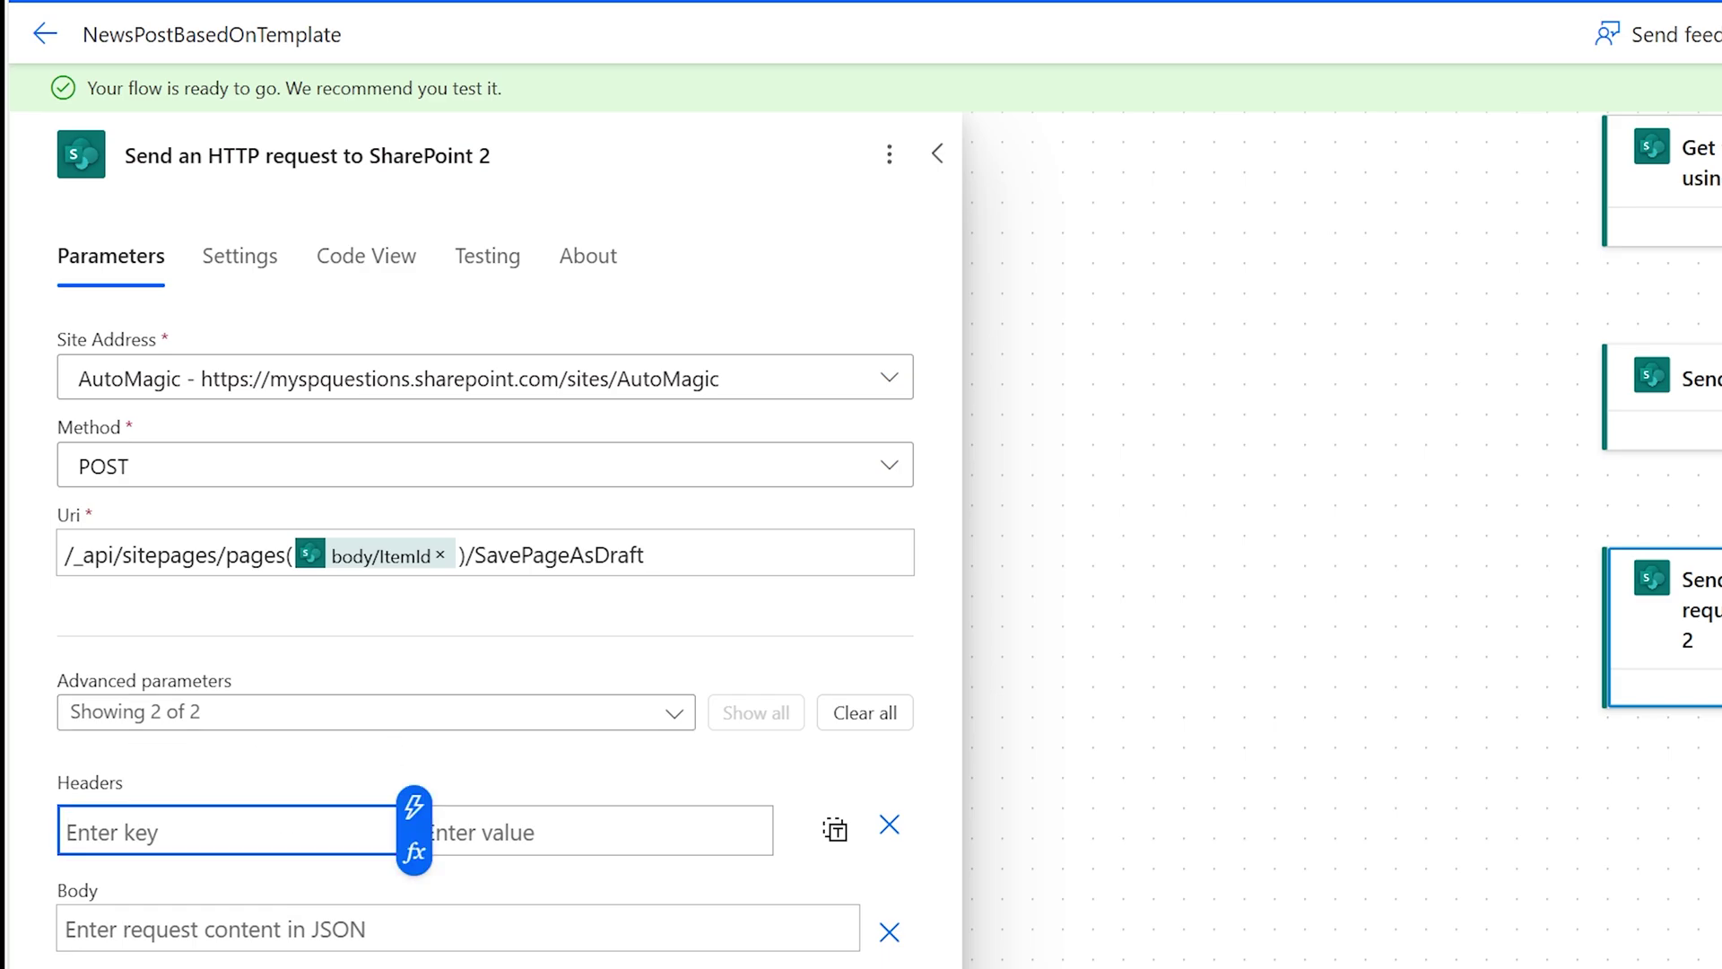
pyautogui.write('Content')
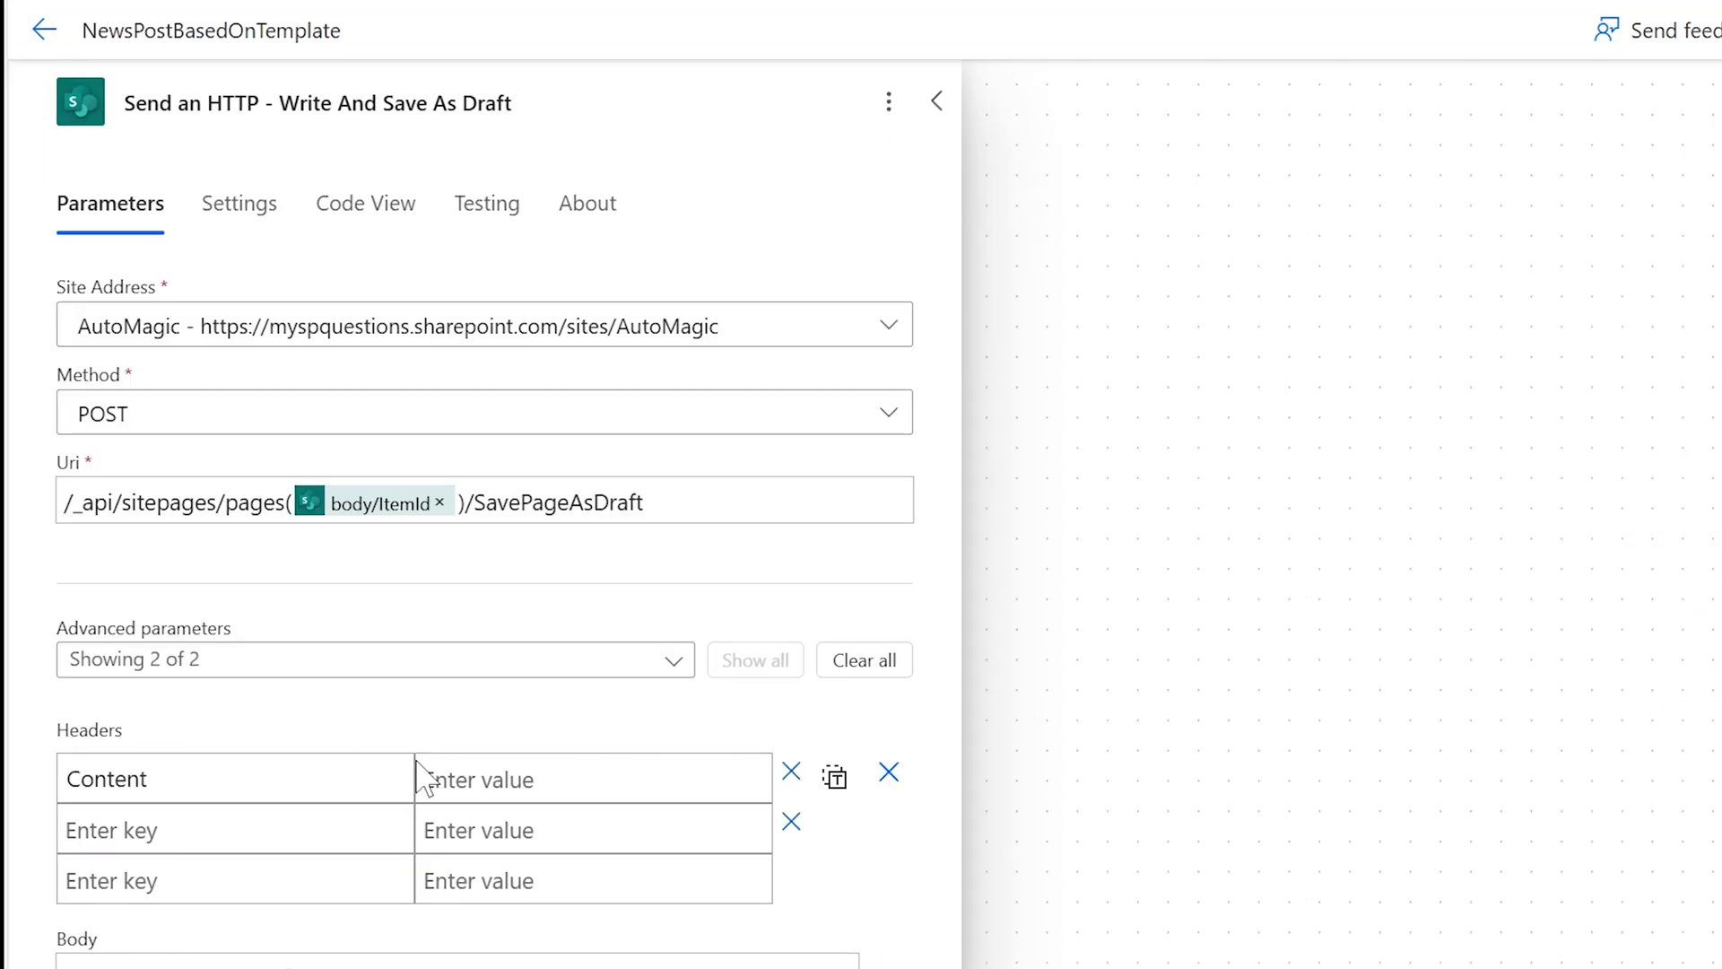
pyautogui.click(502, 778)
pyautogui.write('application/json;odata')
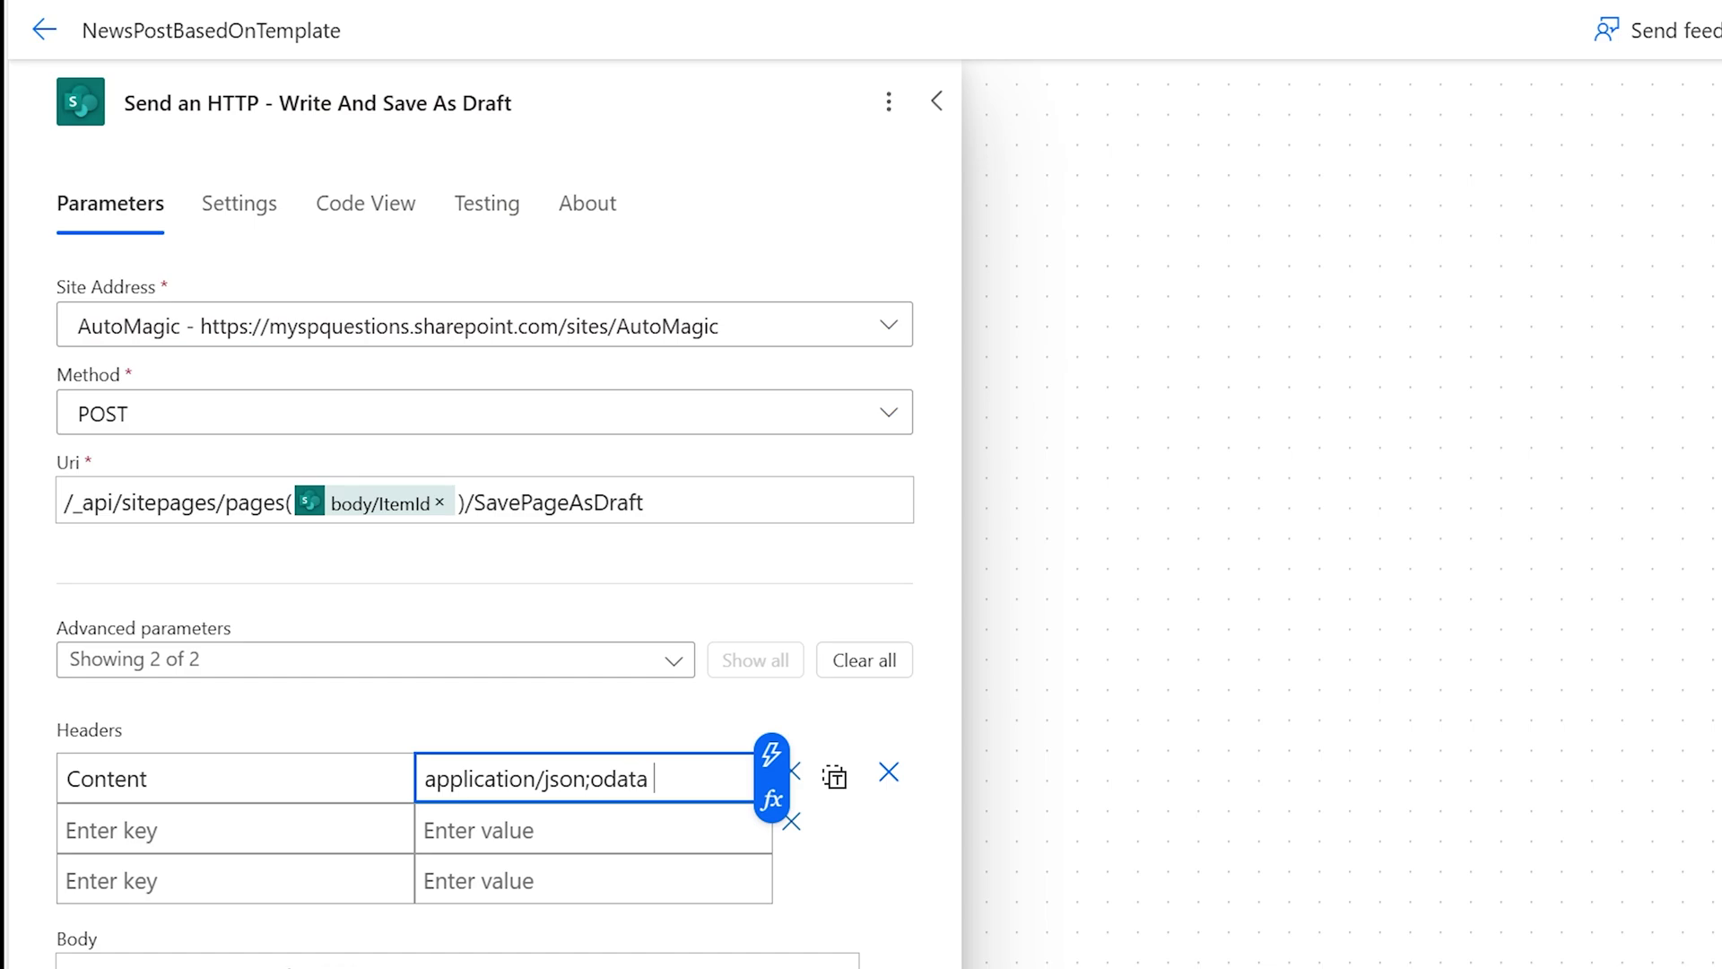
pyautogui.write('=nometadata')
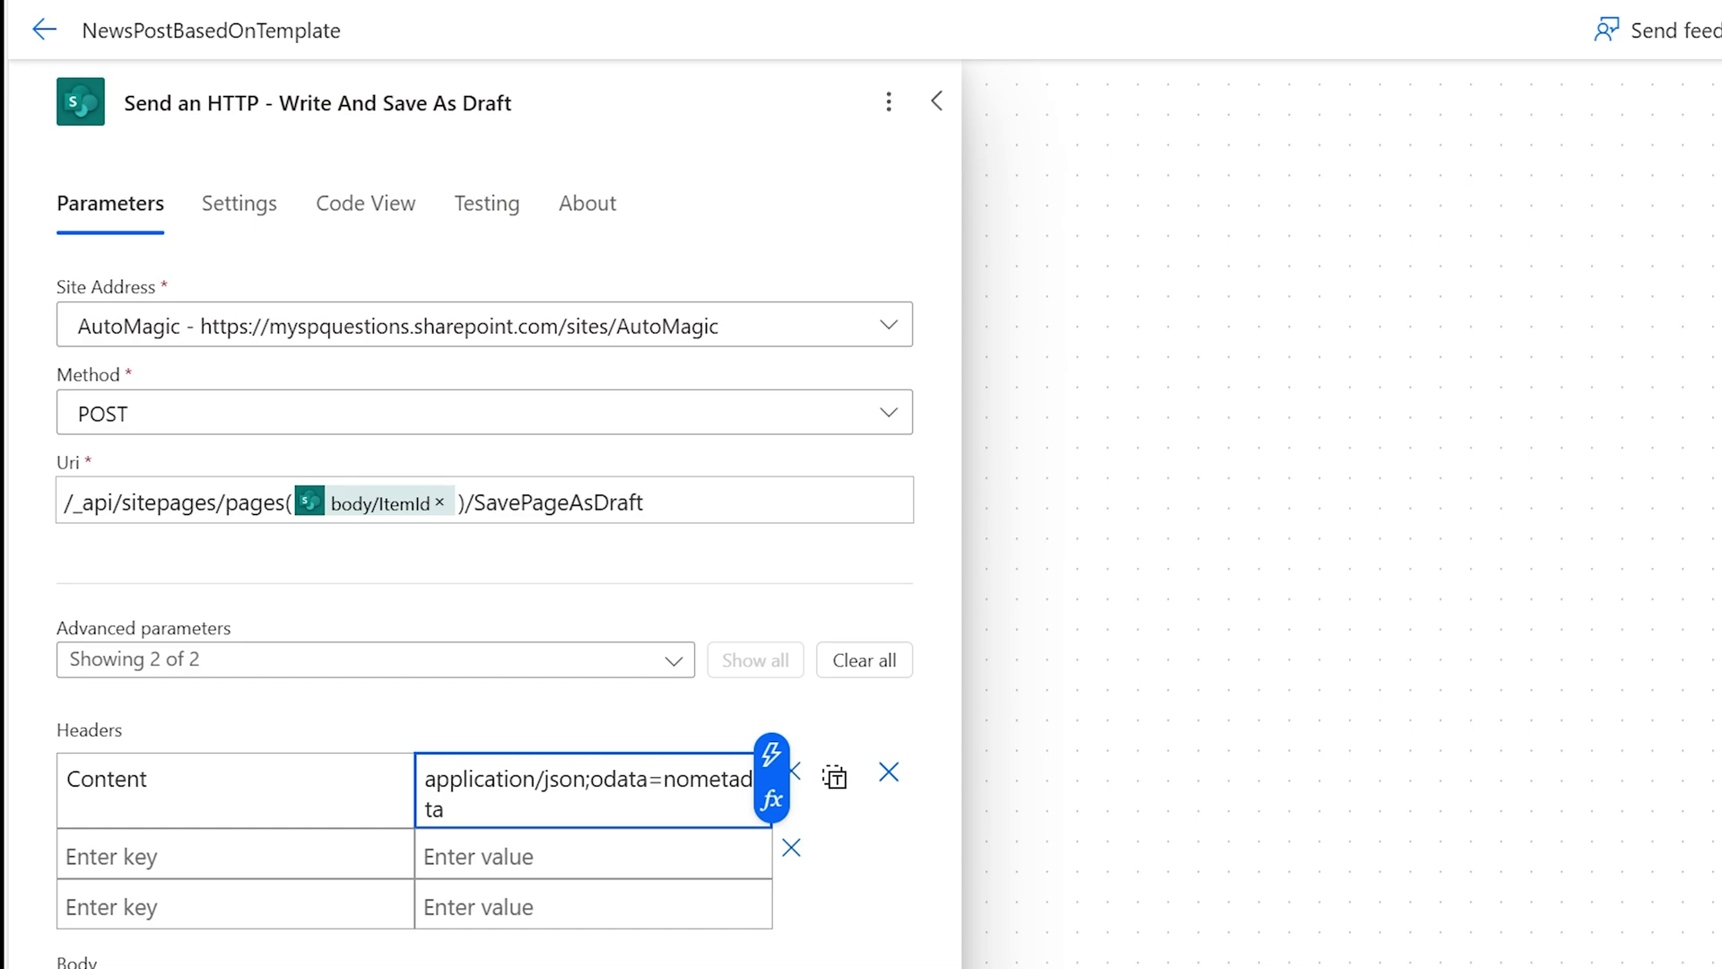
pyautogui.press('Tab')
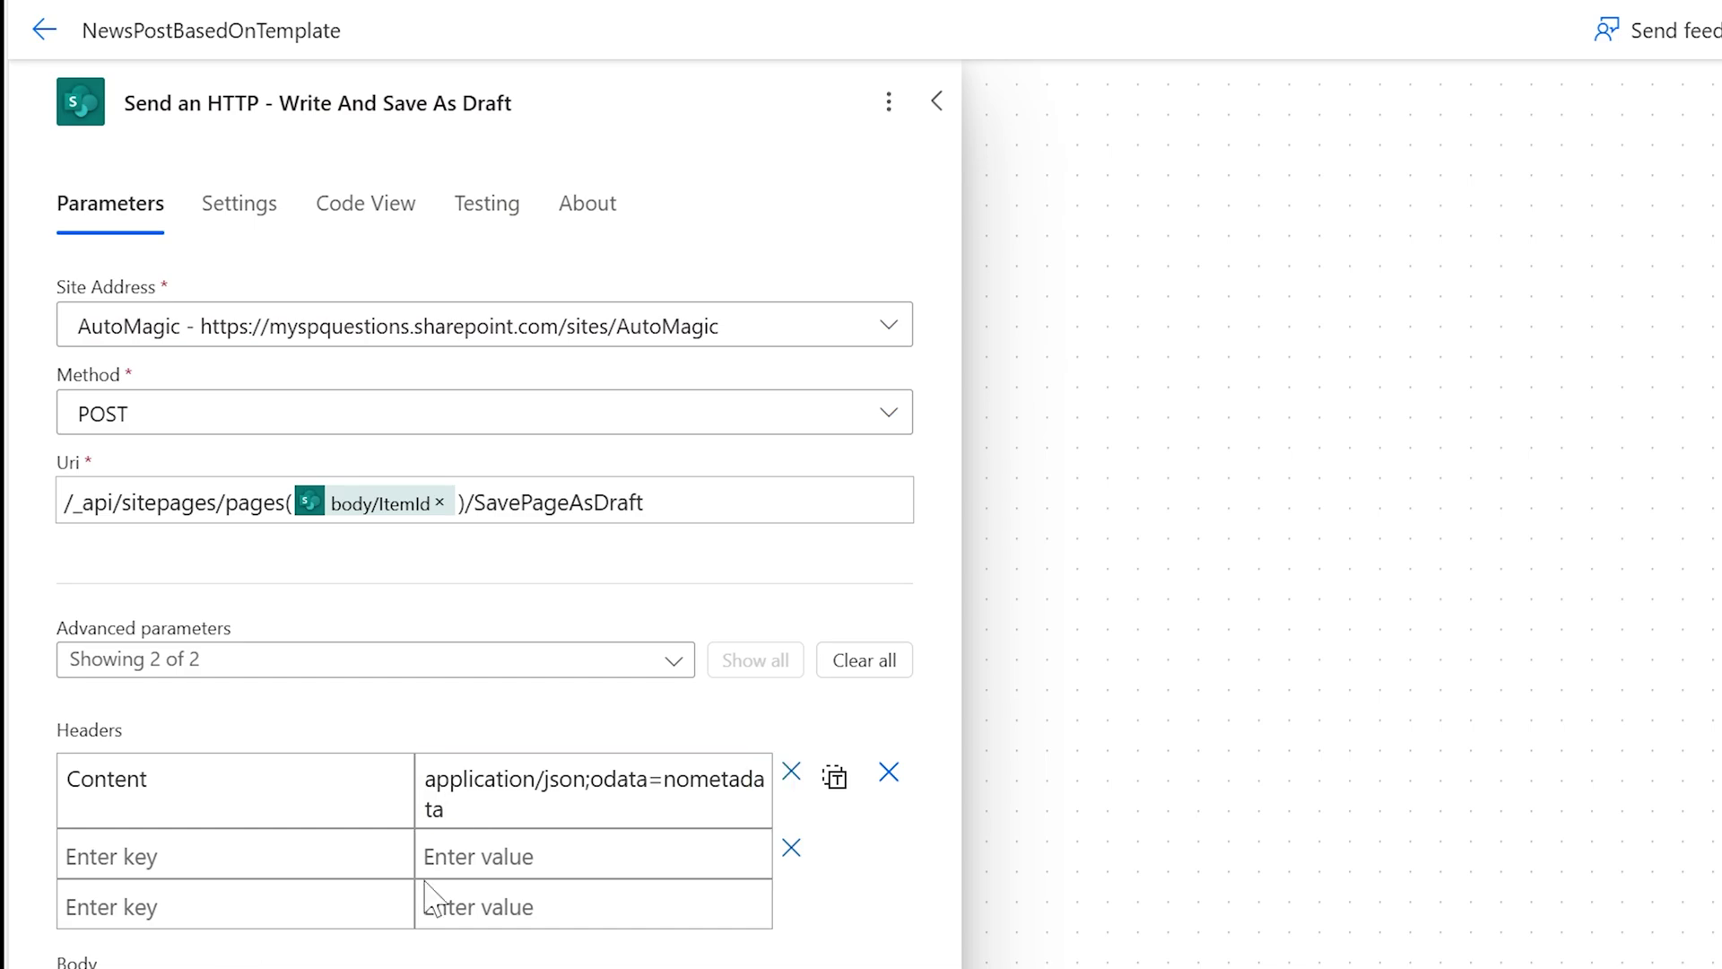
pyautogui.click(224, 855)
pyautogui.write('Accept')
pyautogui.press('Tab')
pyautogui.write('application/json;odata=verbose')
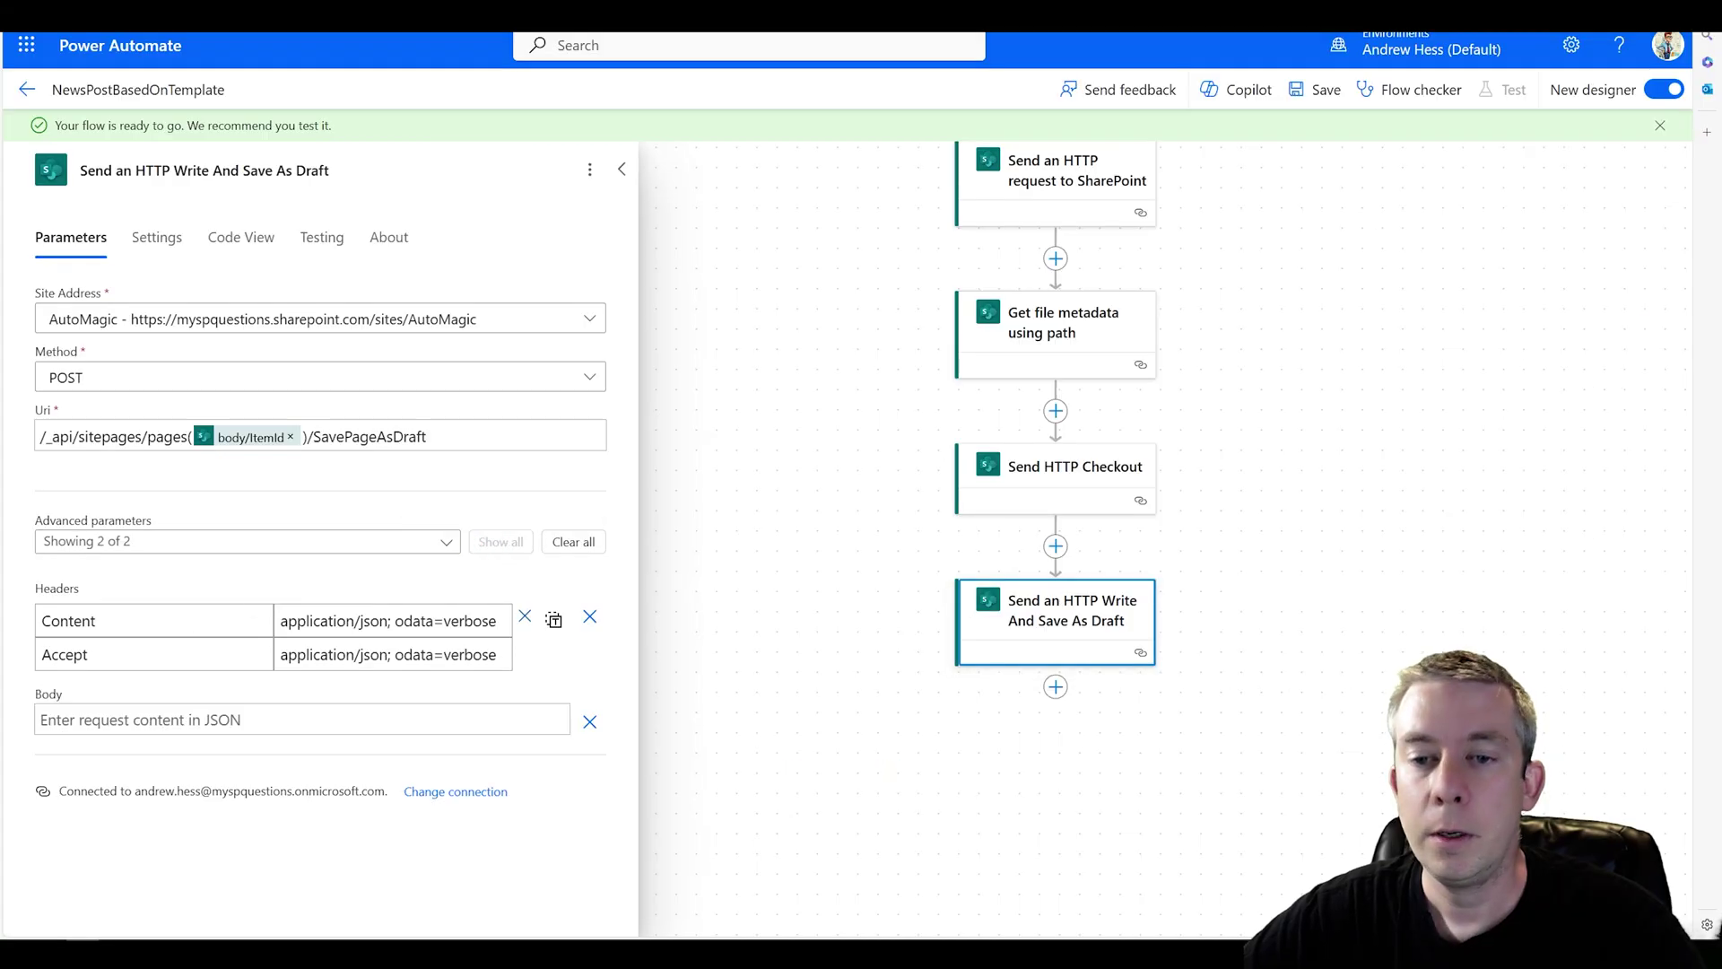
# - Paste the page-layout JSON into Body and make the innerHTML text read 'Body' before the Title token
pyautogui.click(85, 719)
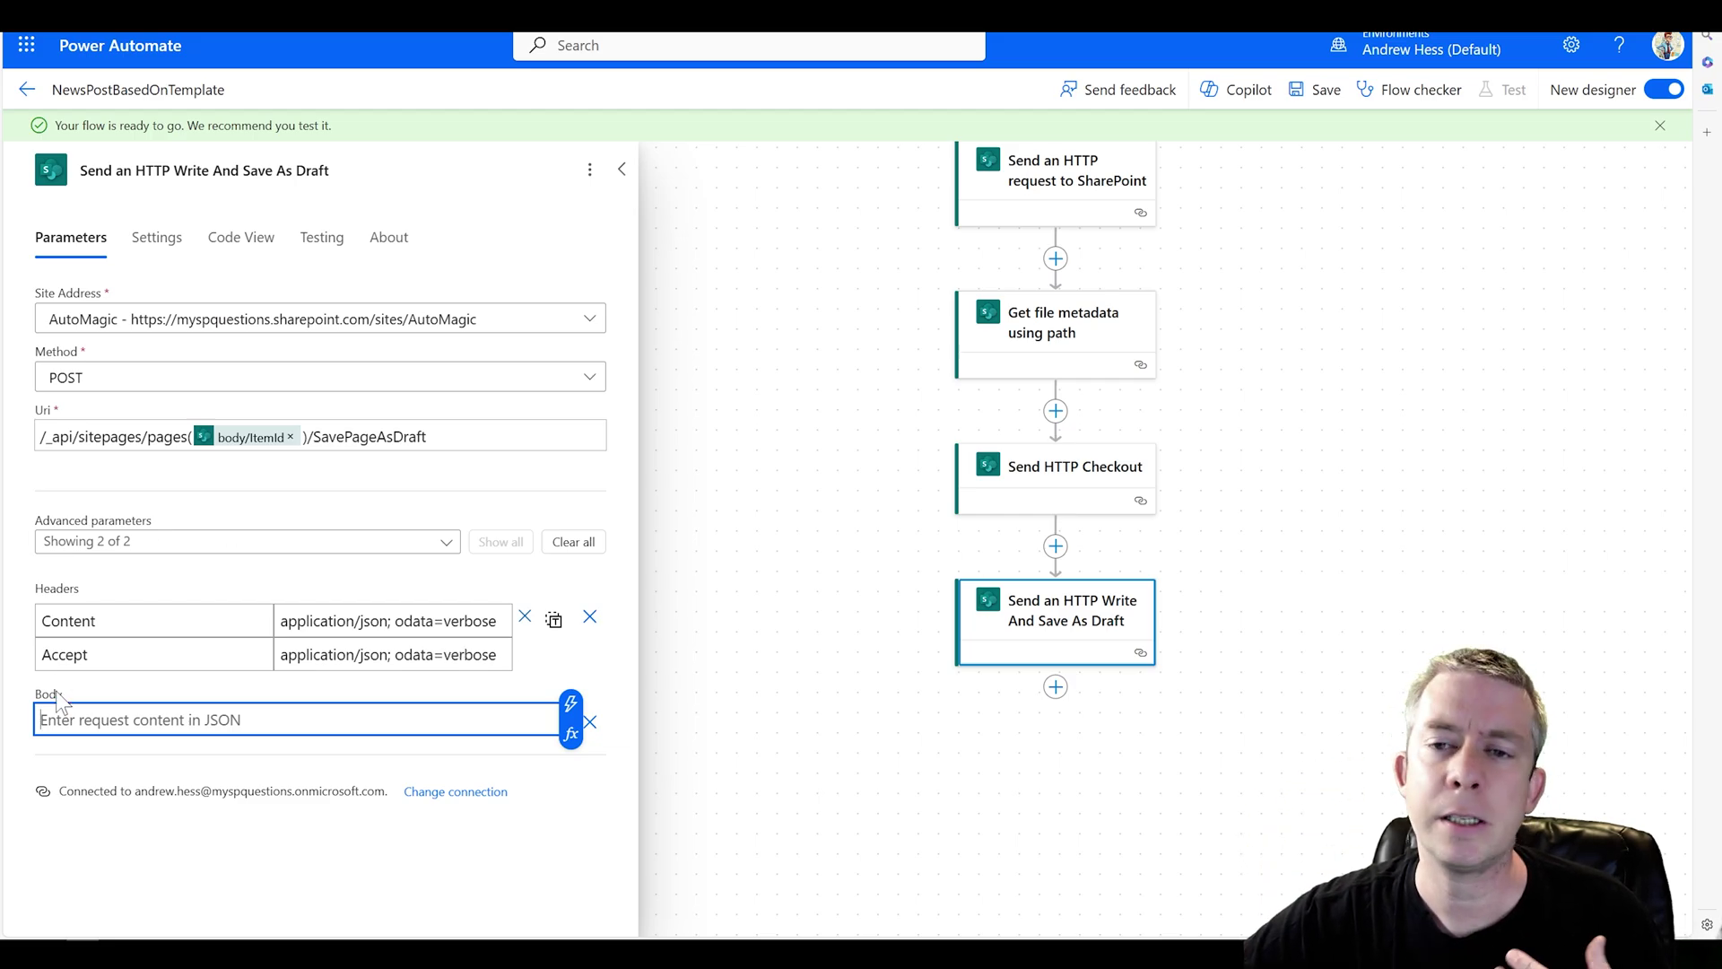
pyautogui.hotkey('ctrl', 'v')
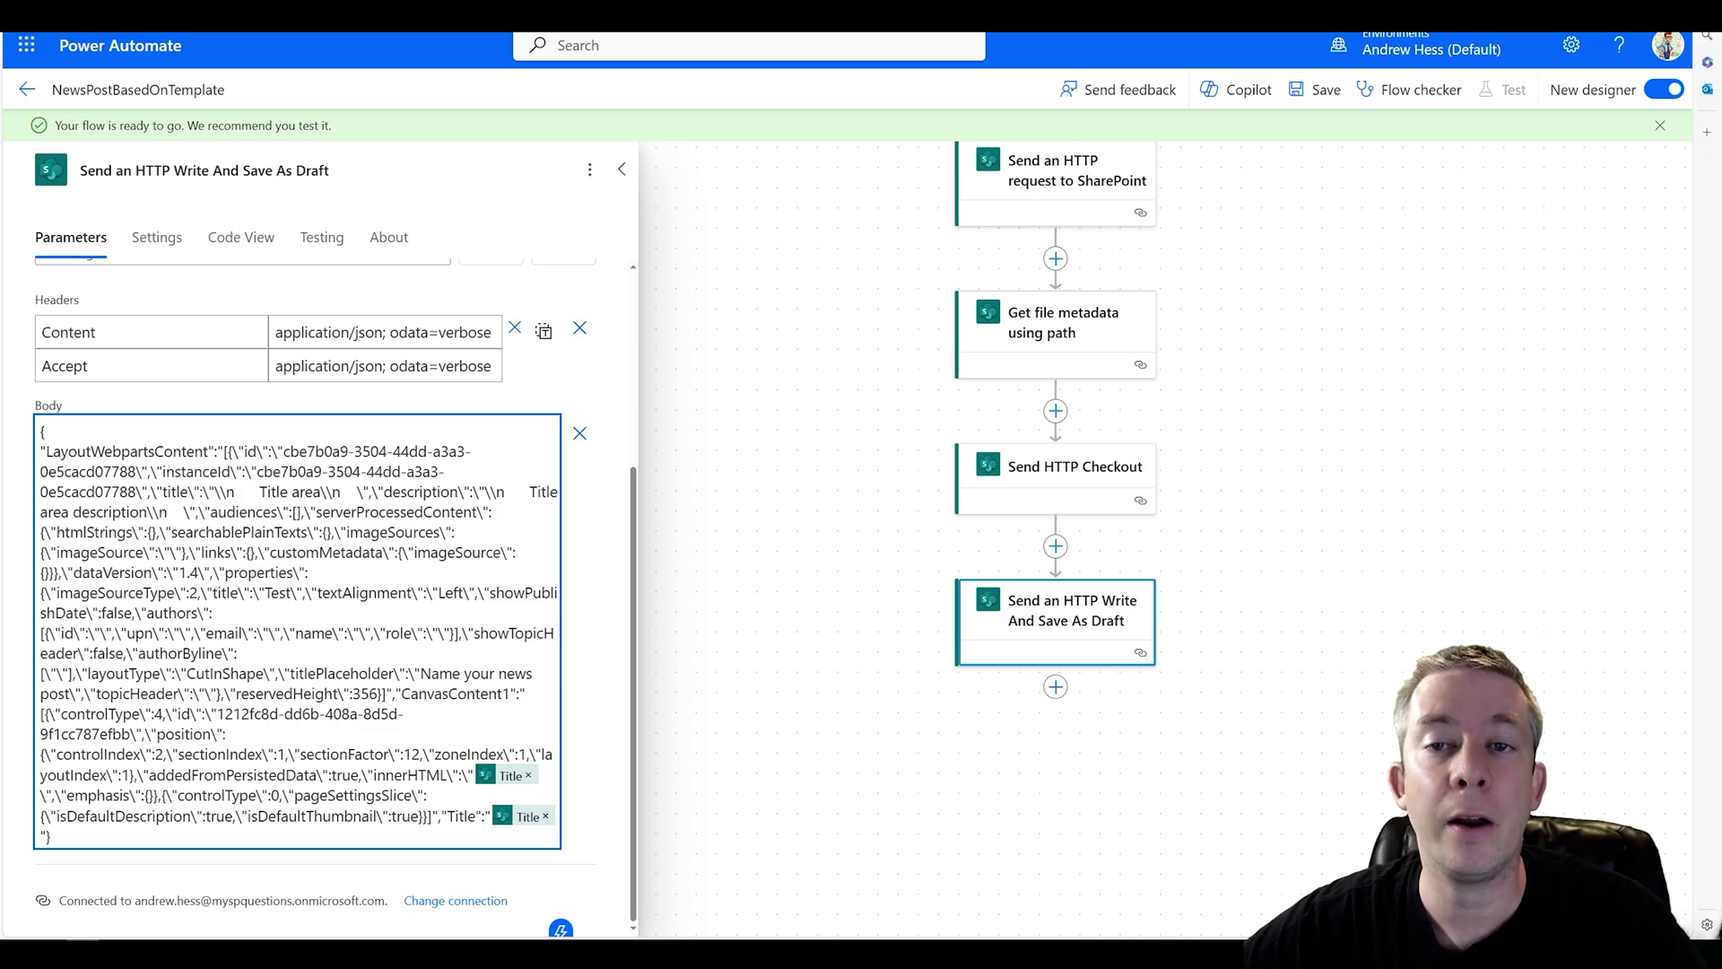
pyautogui.moveTo(41, 431); pyautogui.dragTo(52, 836)
pyautogui.click(88, 365)
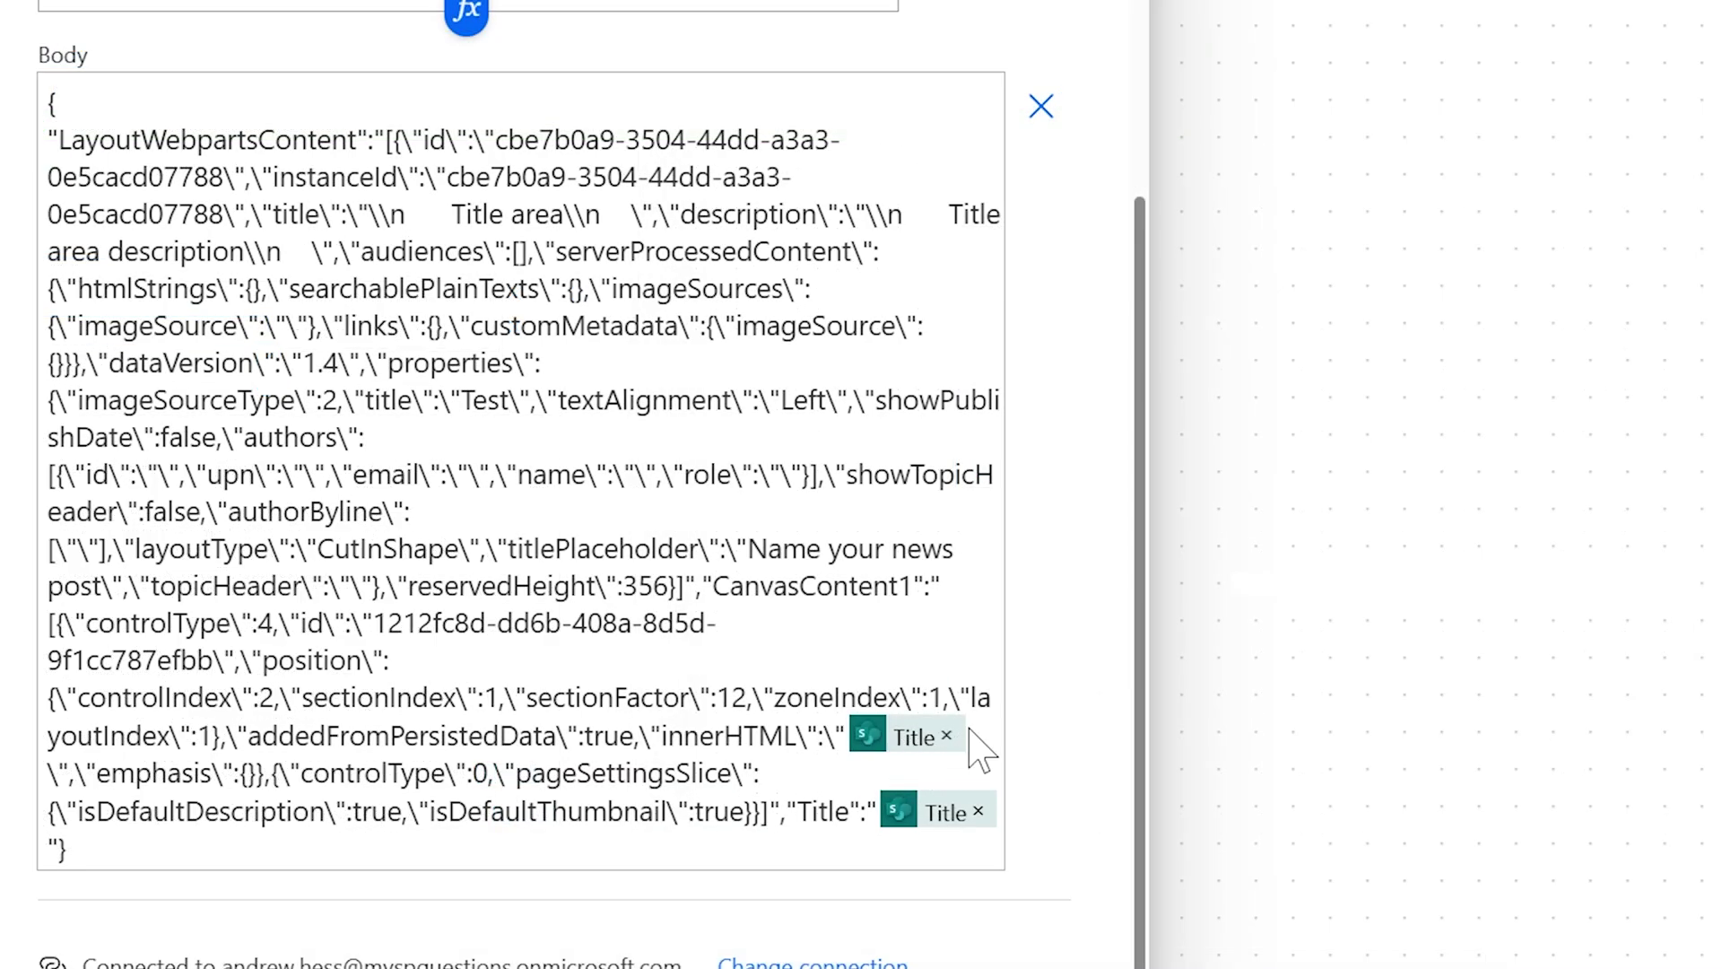
pyautogui.click(847, 737)
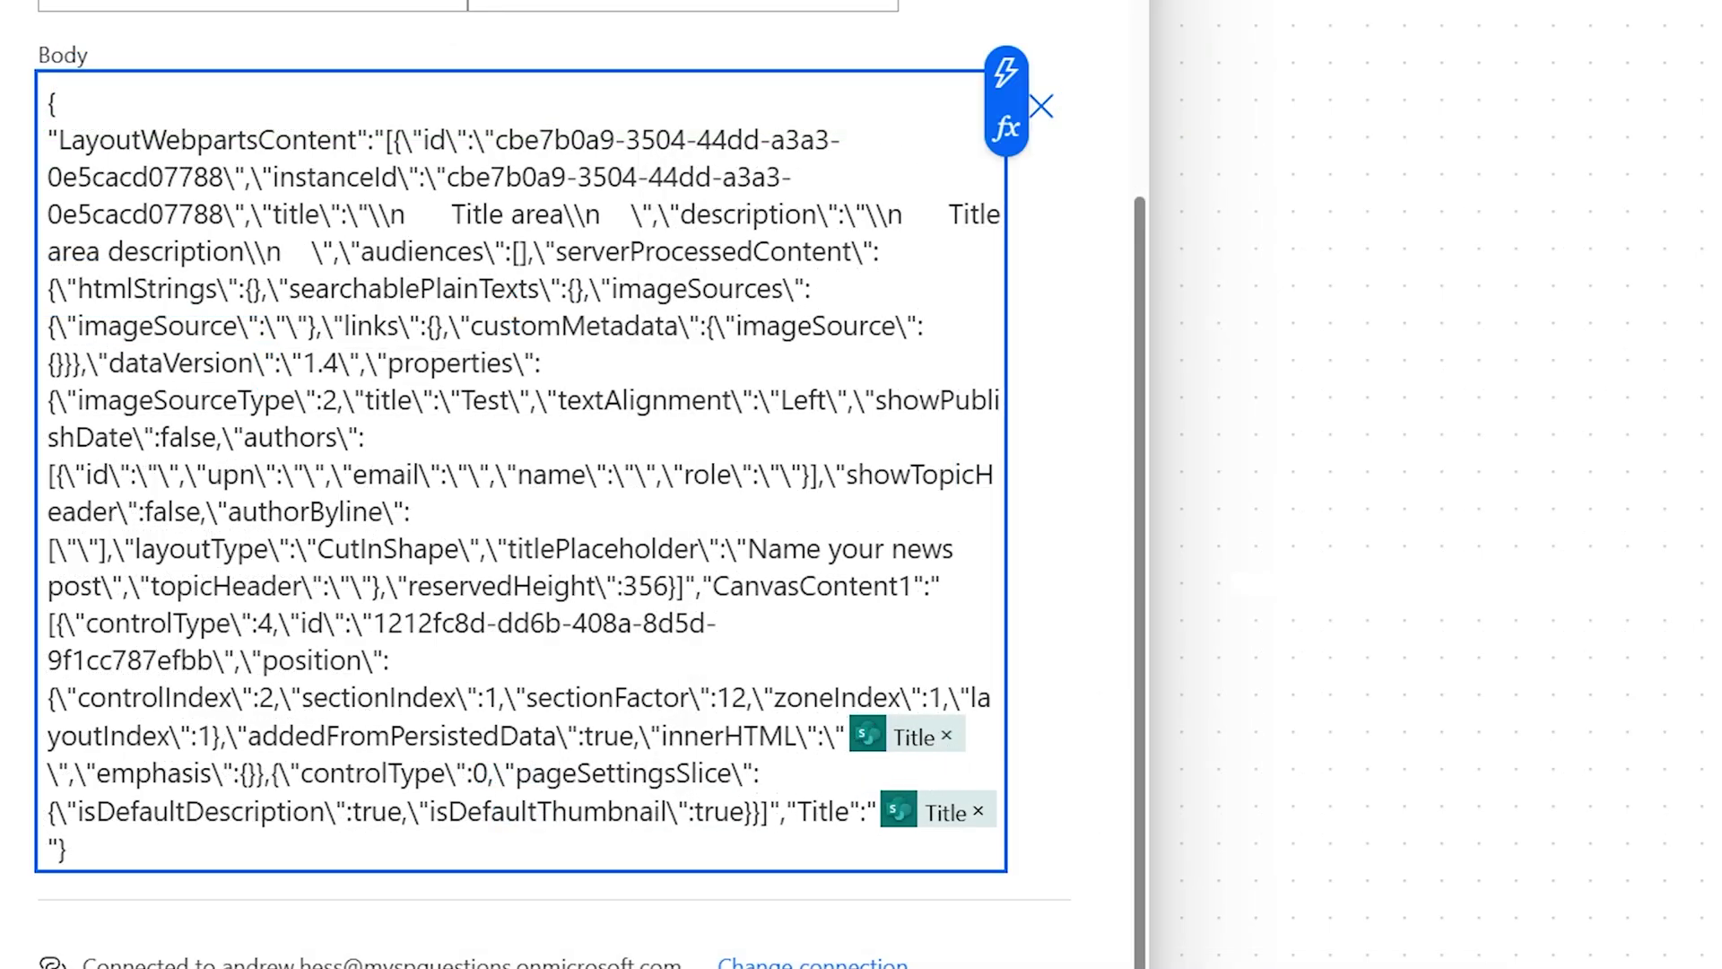
pyautogui.write('Body ')
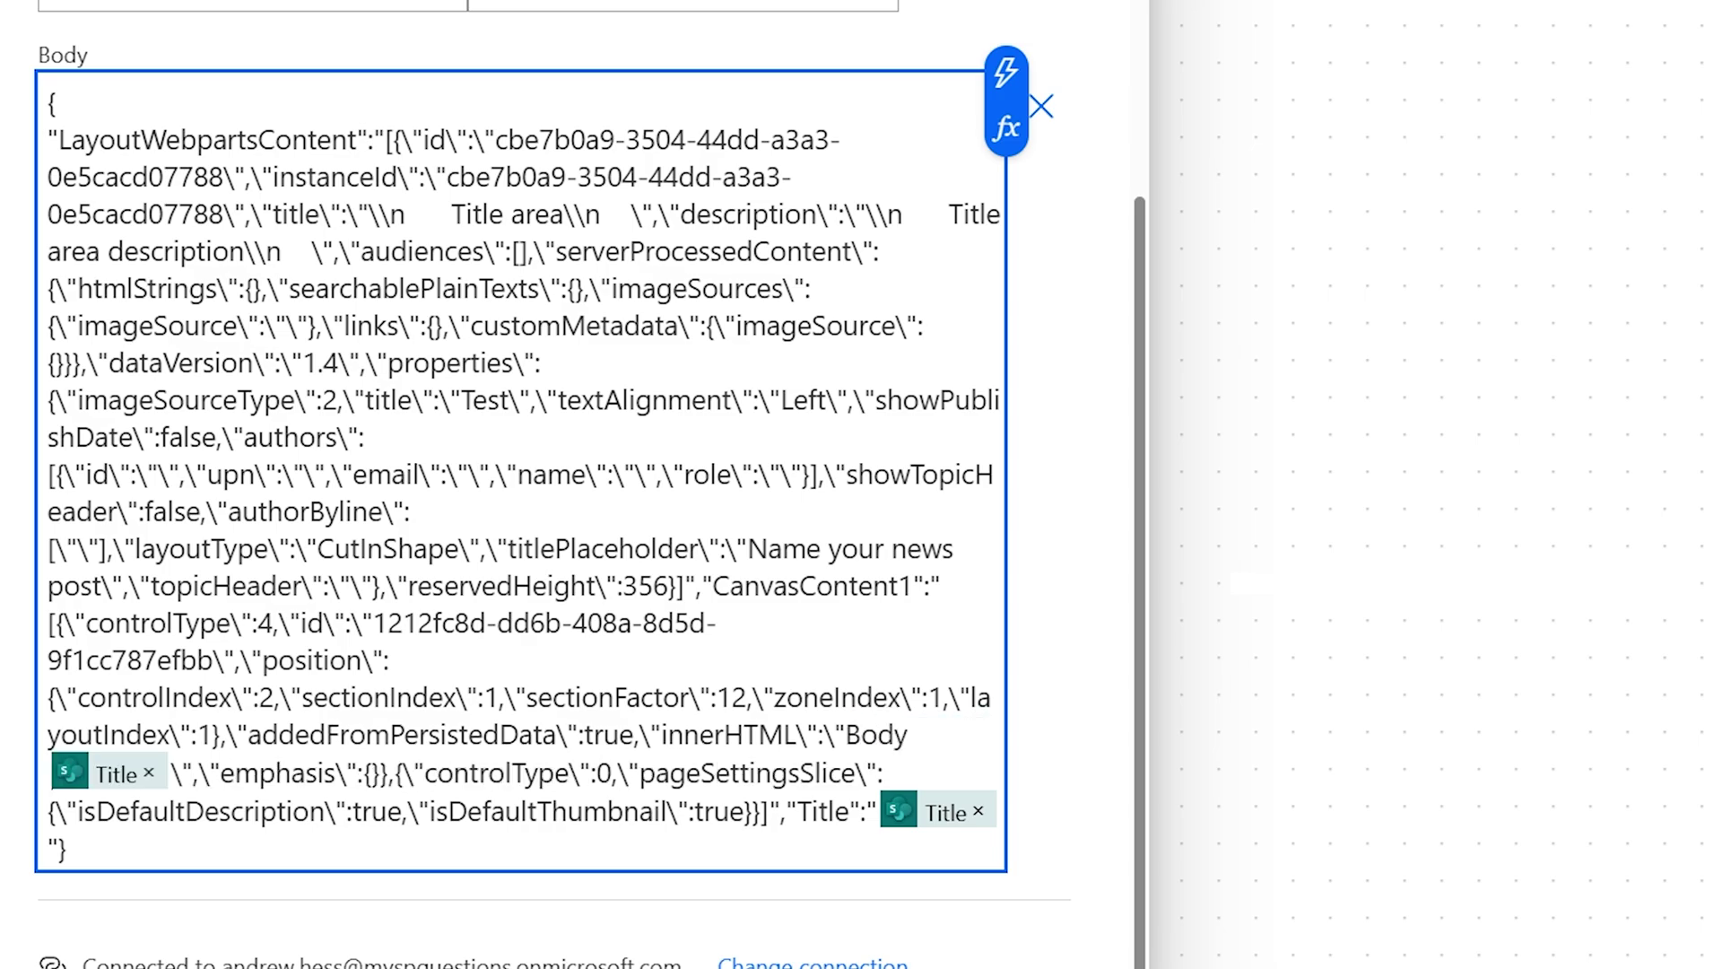
pyautogui.write('and title')
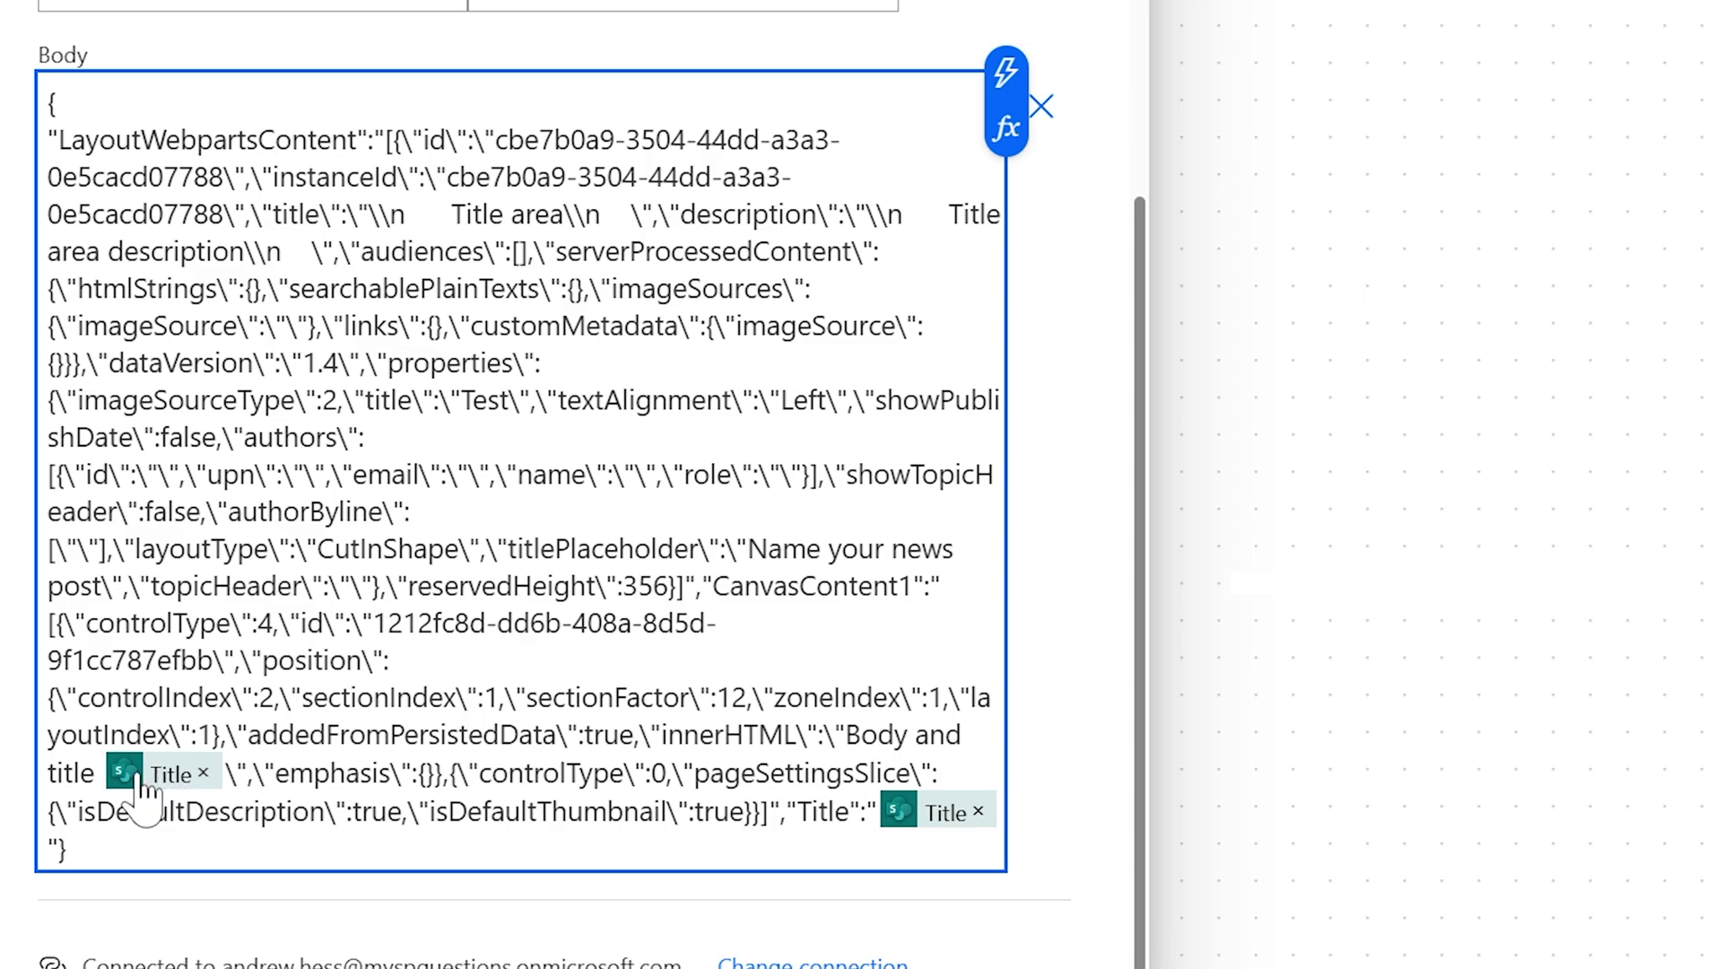
pyautogui.press('BackSpace')
pyautogui.press('BackSpace')
pyautogui.press('BackSpace')
pyautogui.press('BackSpace')
pyautogui.press('BackSpace')
pyautogui.press('BackSpace')
pyautogui.press('BackSpace')
pyautogui.press('BackSpace')
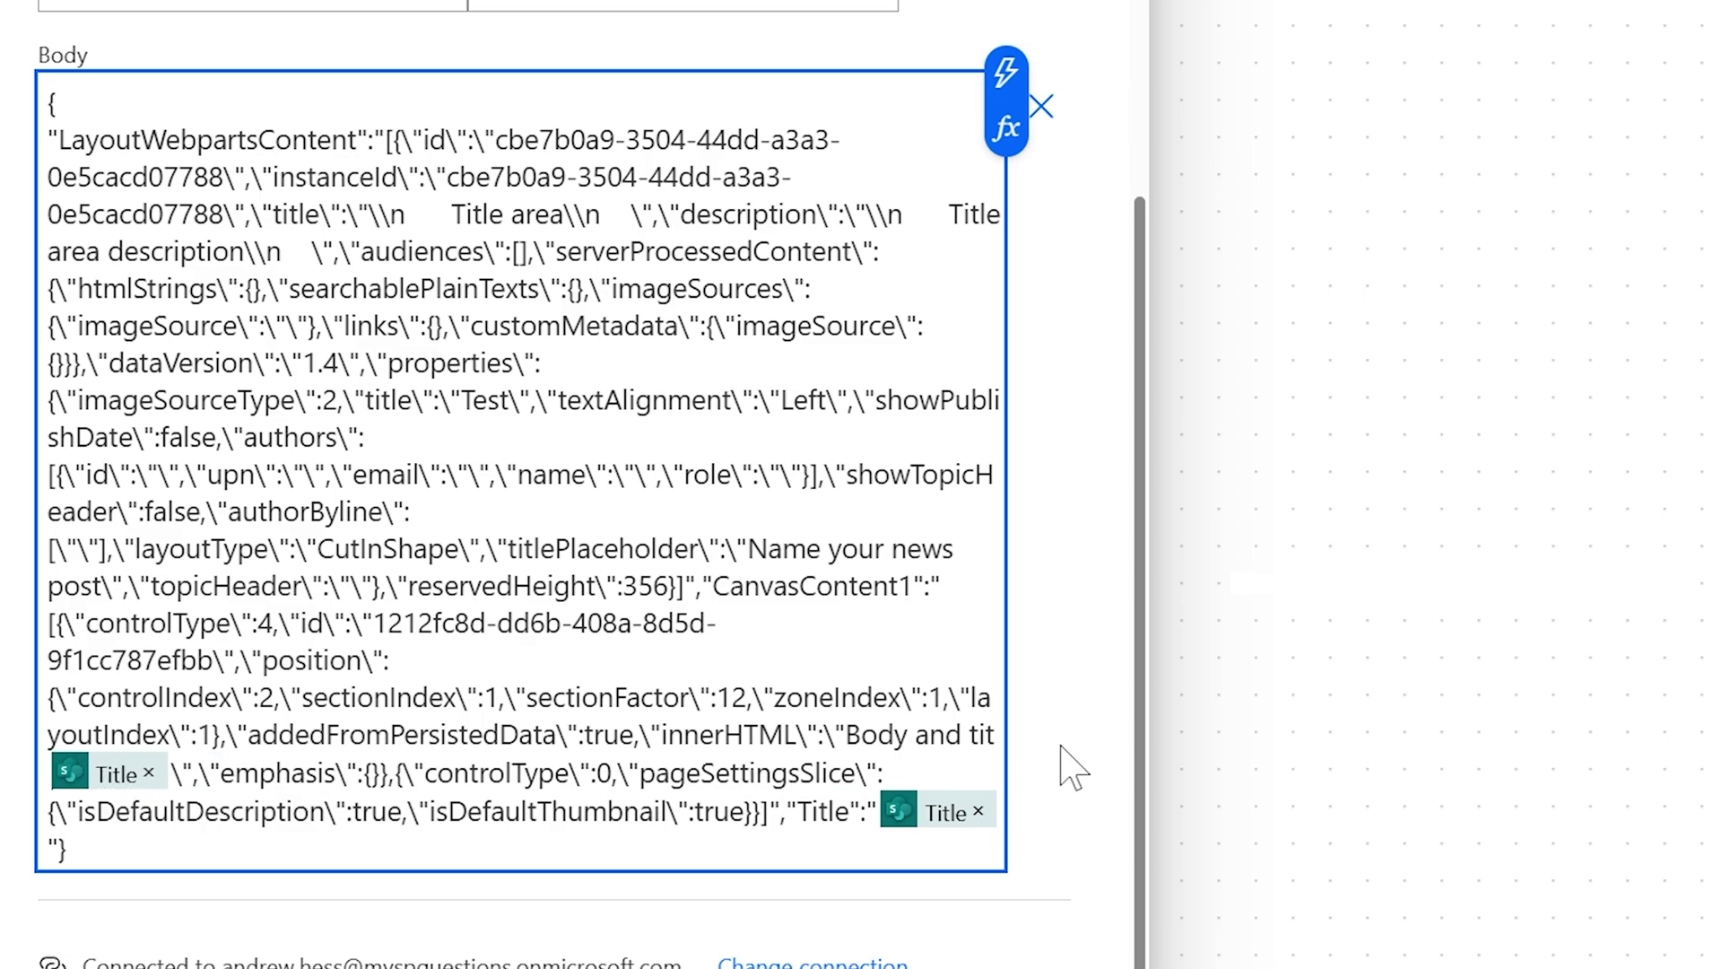
pyautogui.press('BackSpace')
pyautogui.press('BackSpace')
pyautogui.press('Tab')
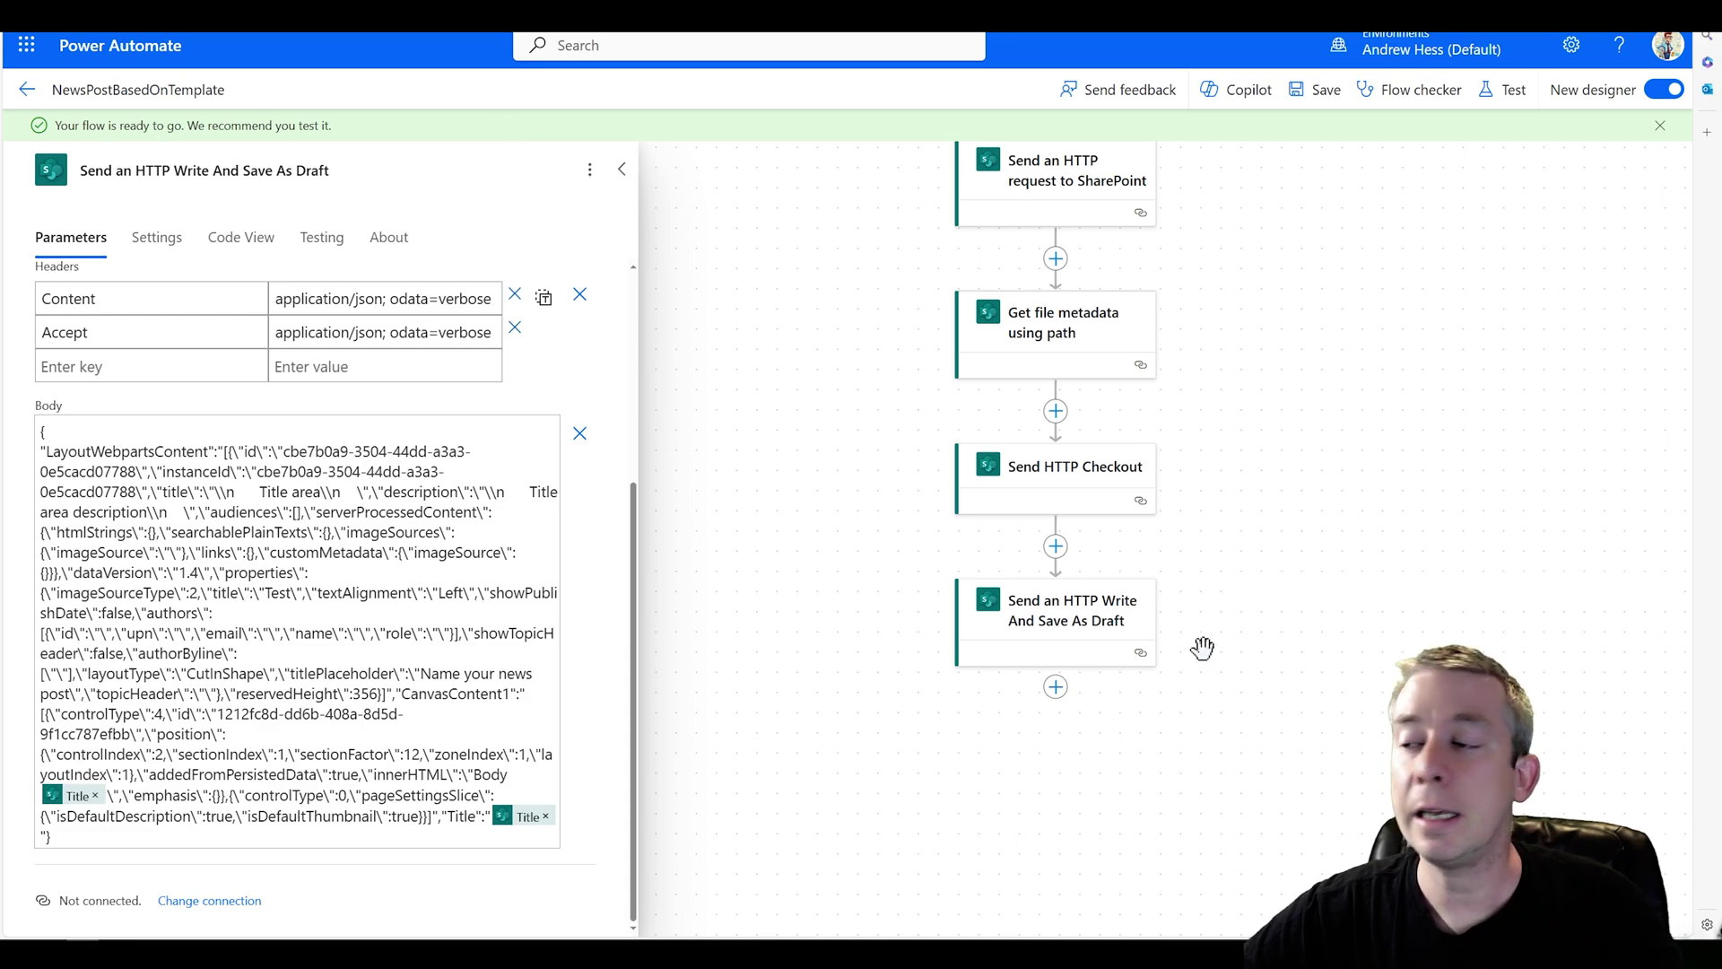
# - Insert a Send an HTTP request to SharePoint action after the draft save, using AutoMagic and POST
pyautogui.click(1055, 689)
pyautogui.click(1144, 686)
pyautogui.write('send http')
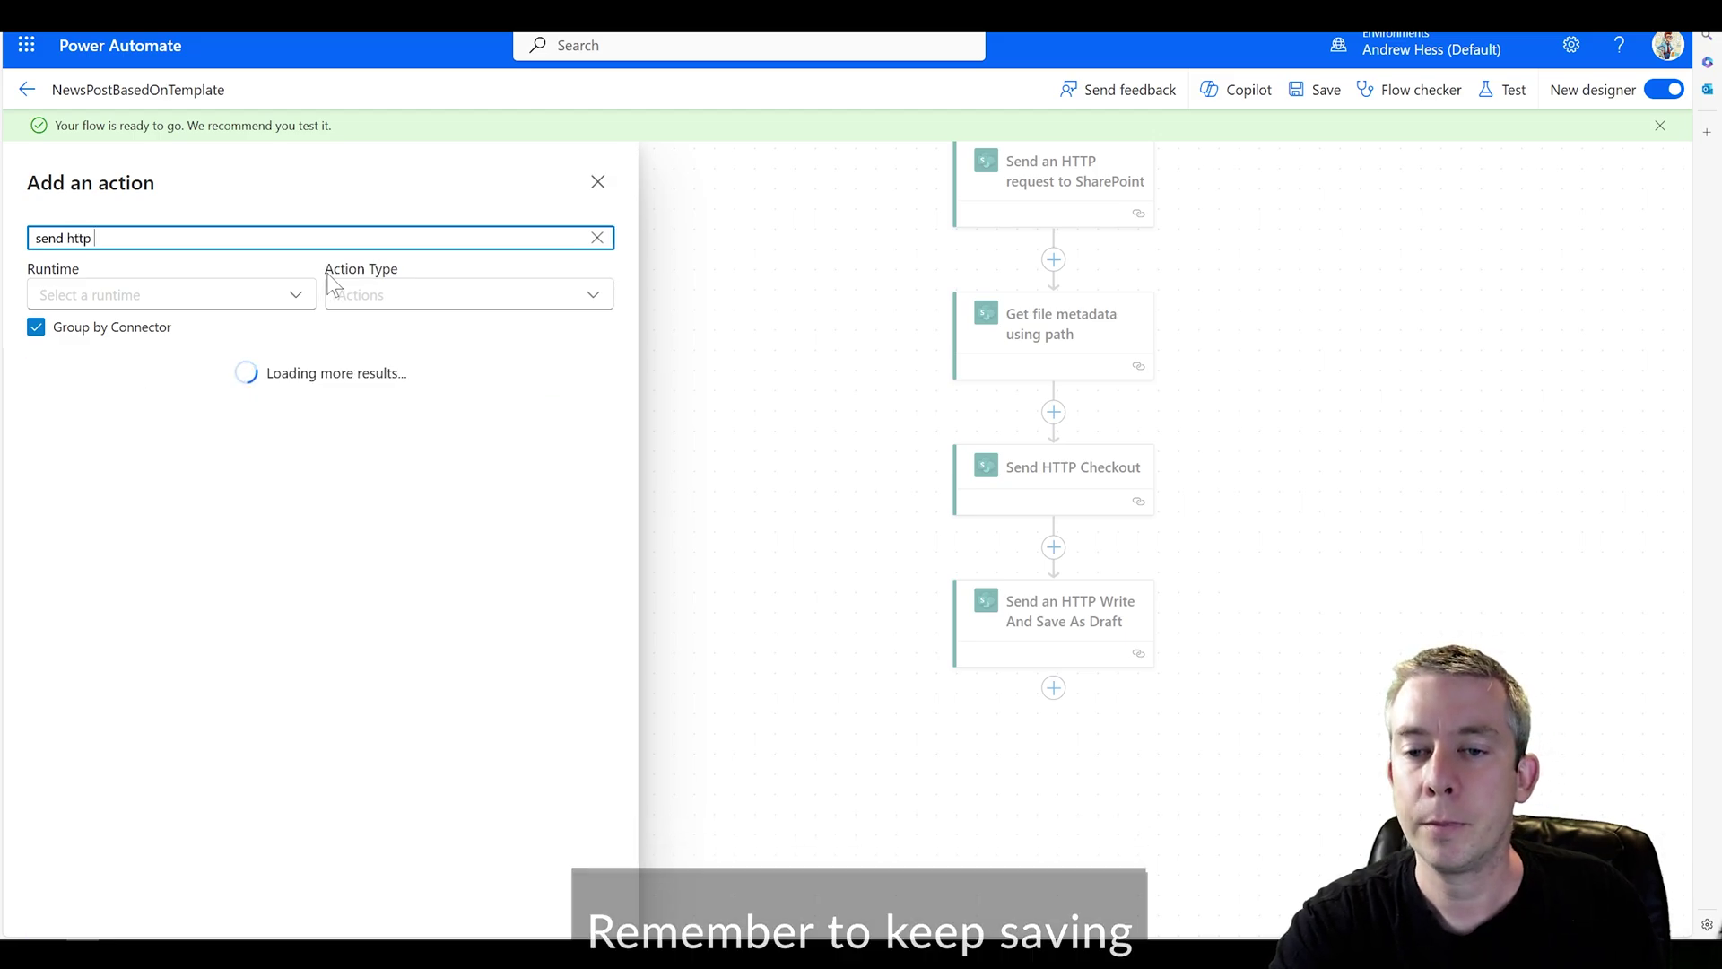
pyautogui.write(' sharepoint')
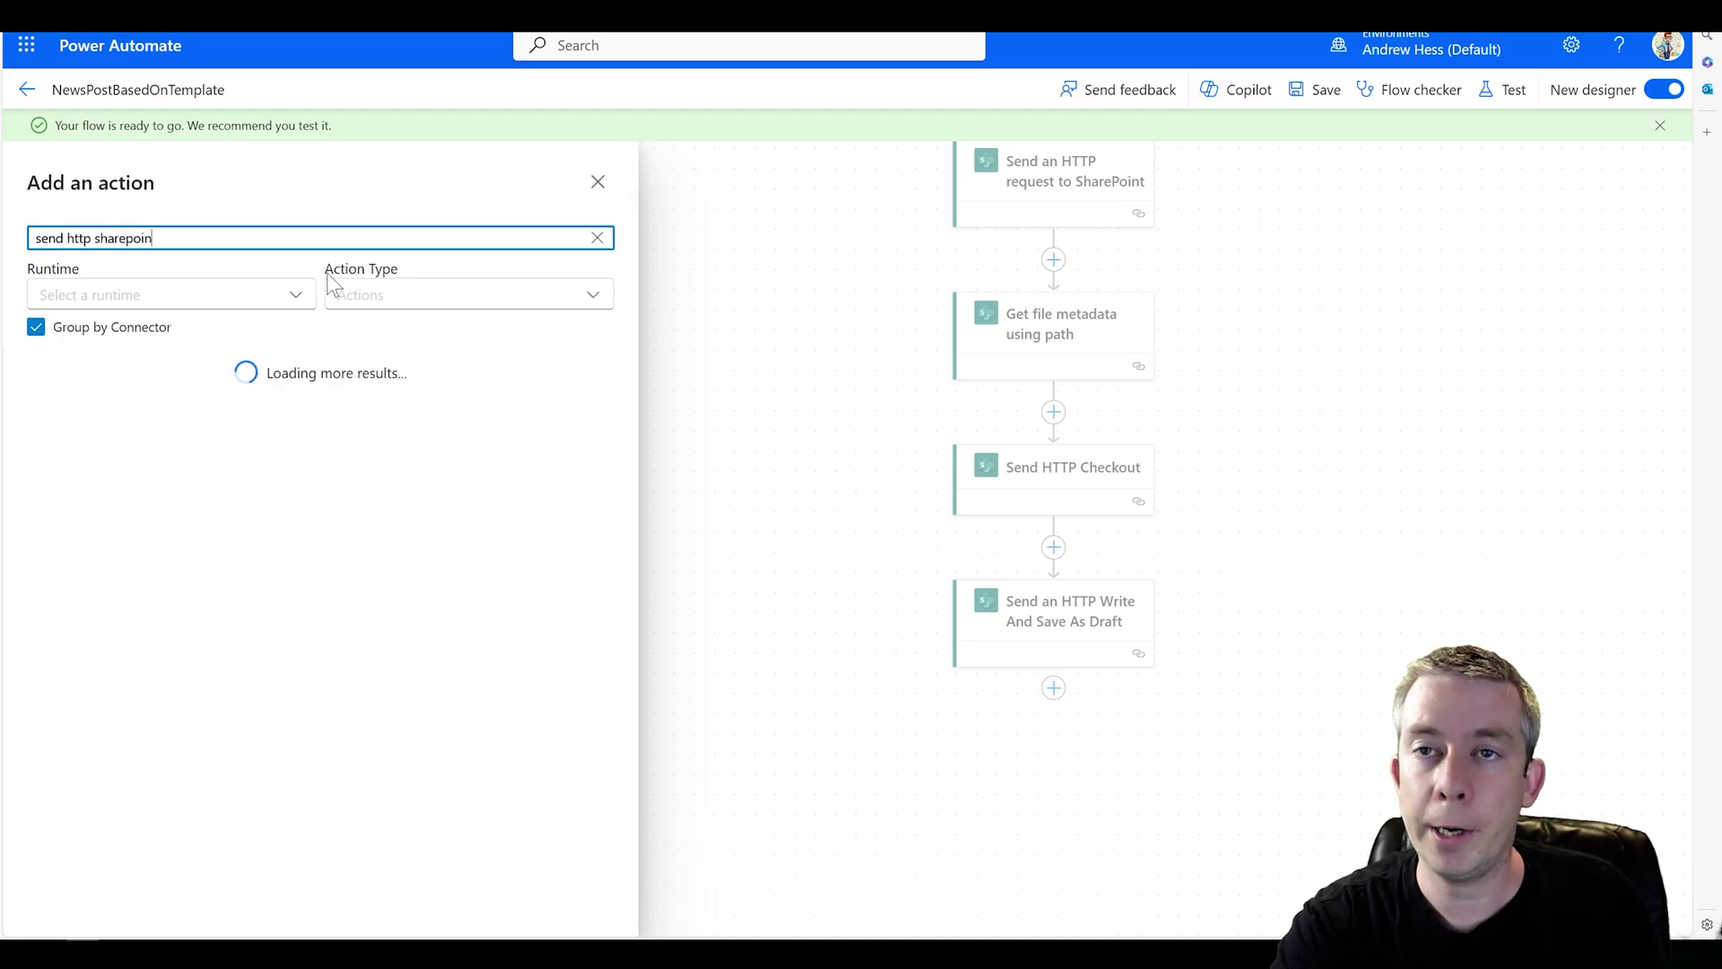
pyautogui.click(250, 436)
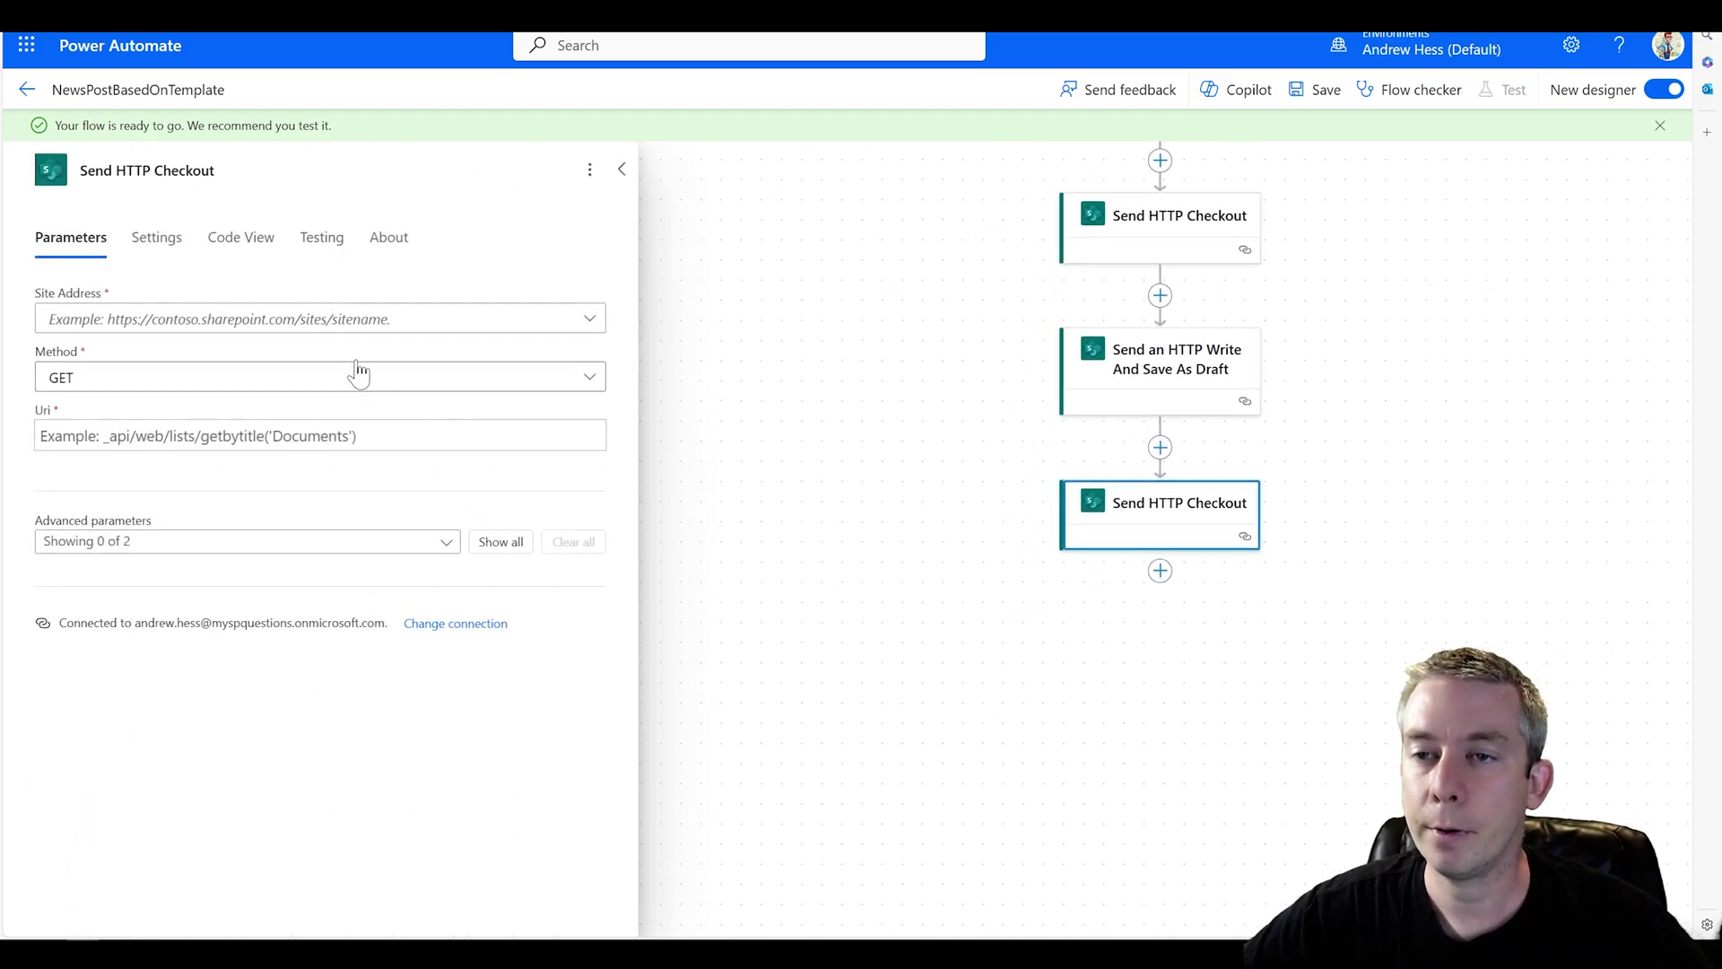
pyautogui.click(462, 318)
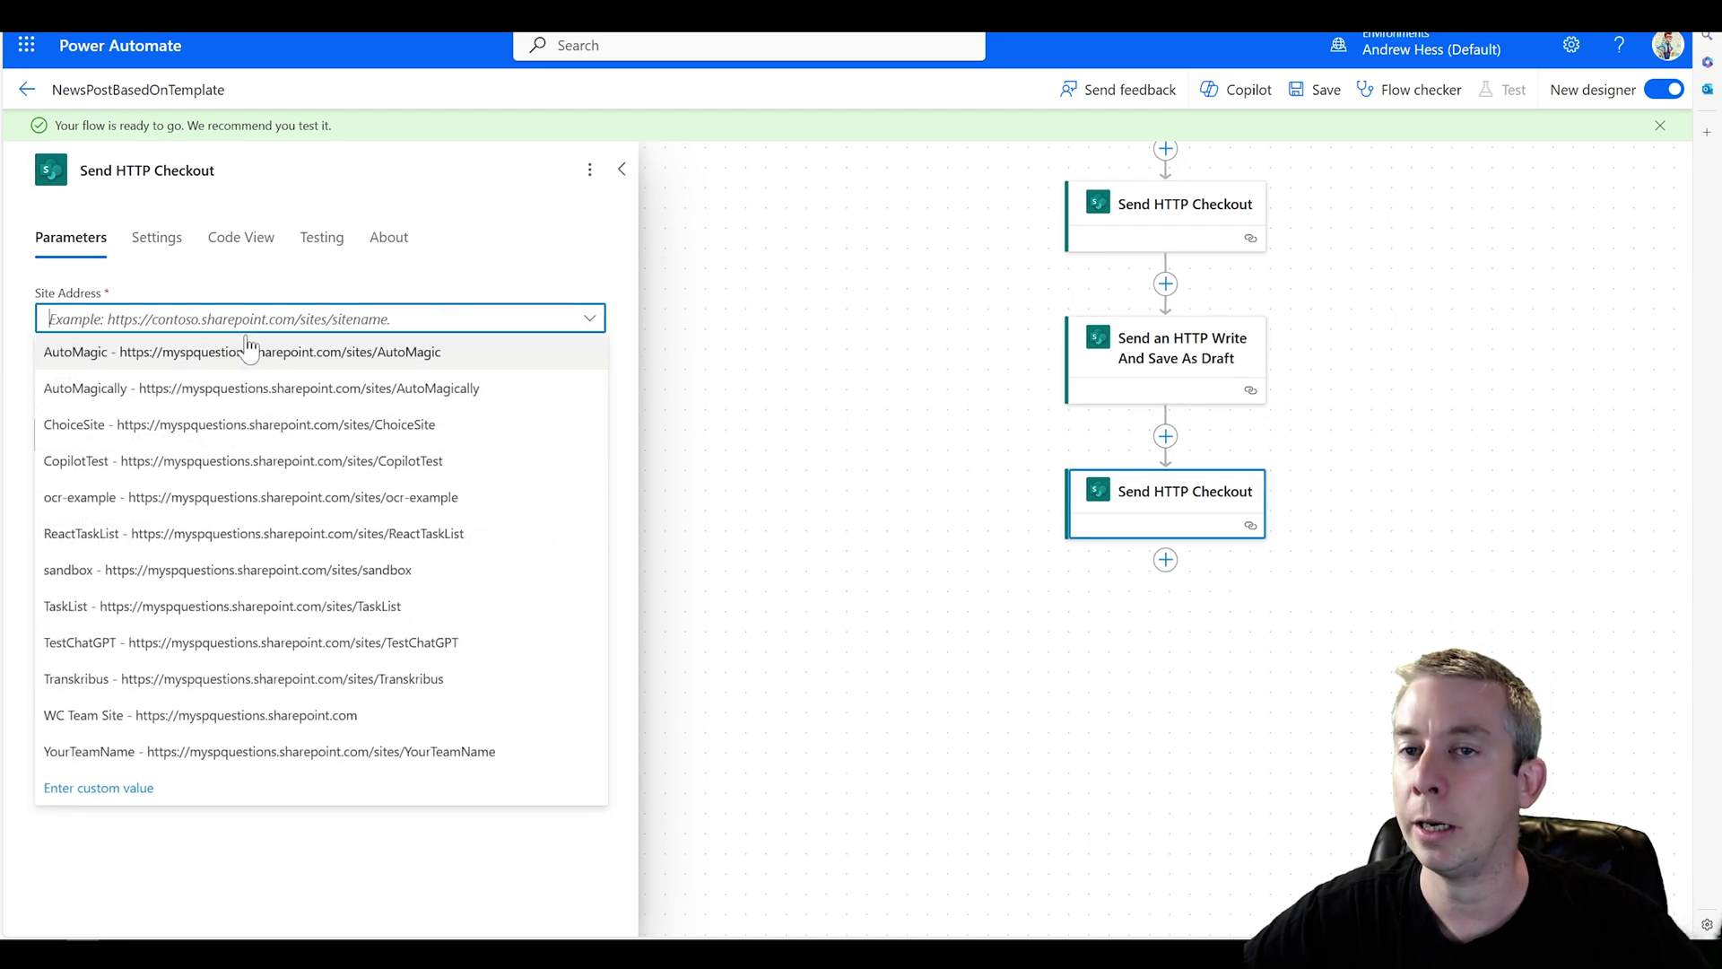
pyautogui.click(165, 350)
pyautogui.click(177, 381)
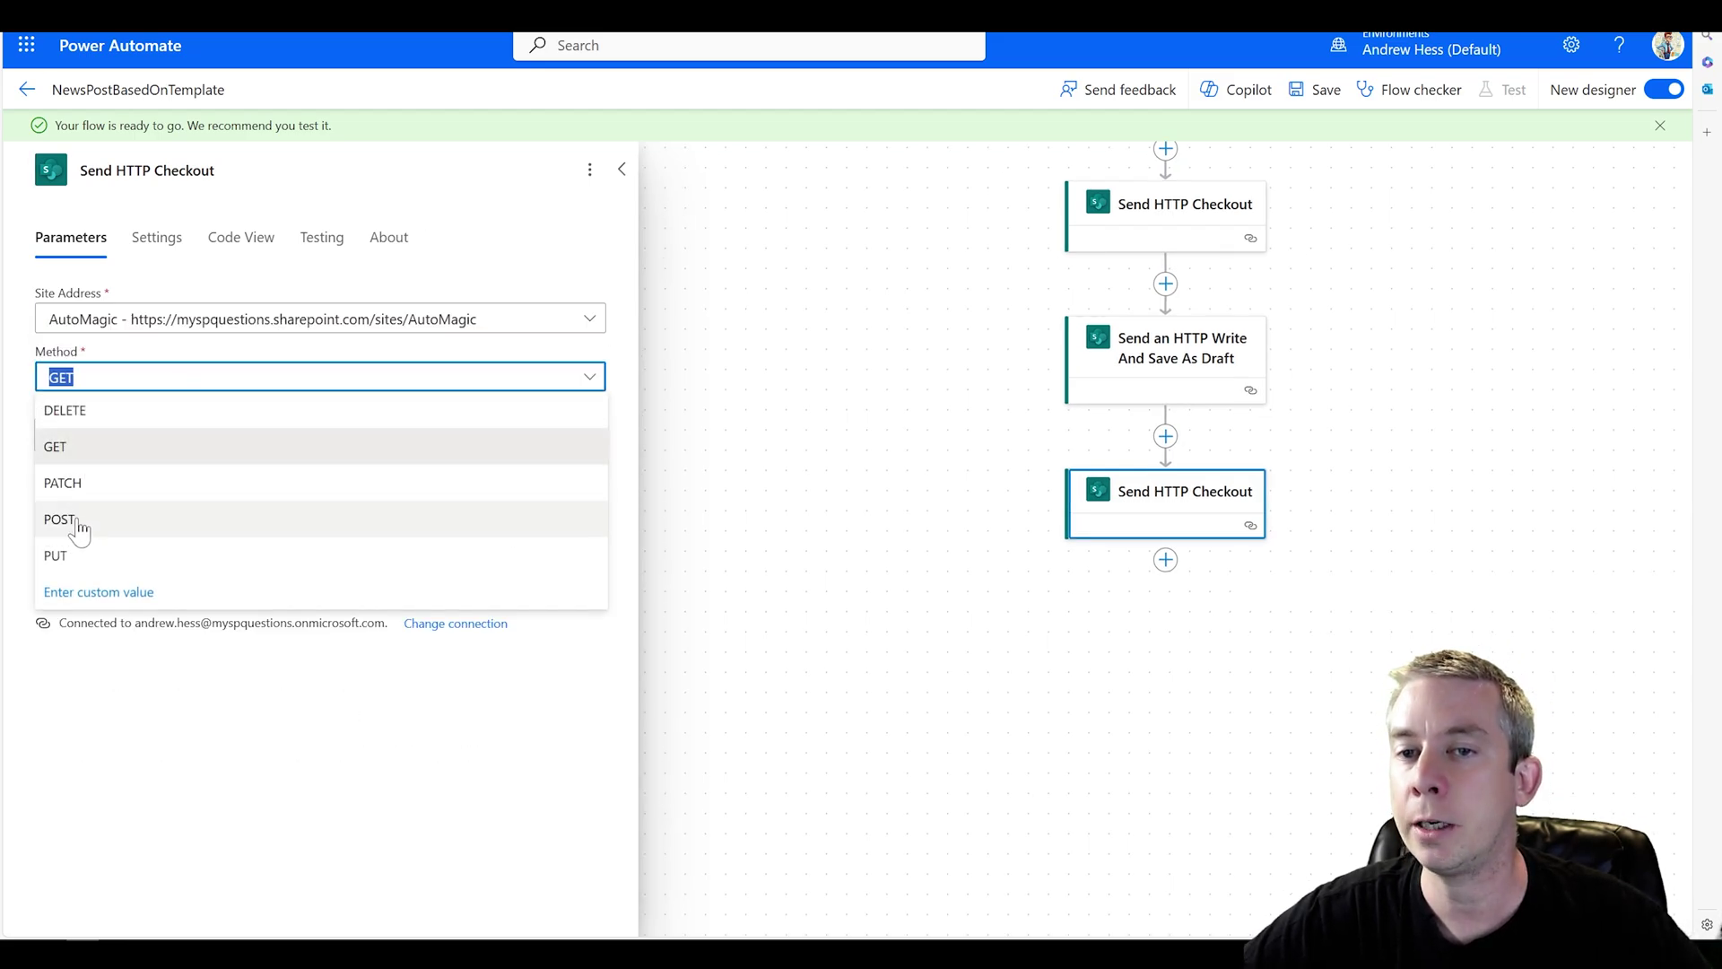
pyautogui.click(69, 517)
# - Copy the draft step's Uri into the new action and change its ending to /Publish
pyautogui.click(161, 436)
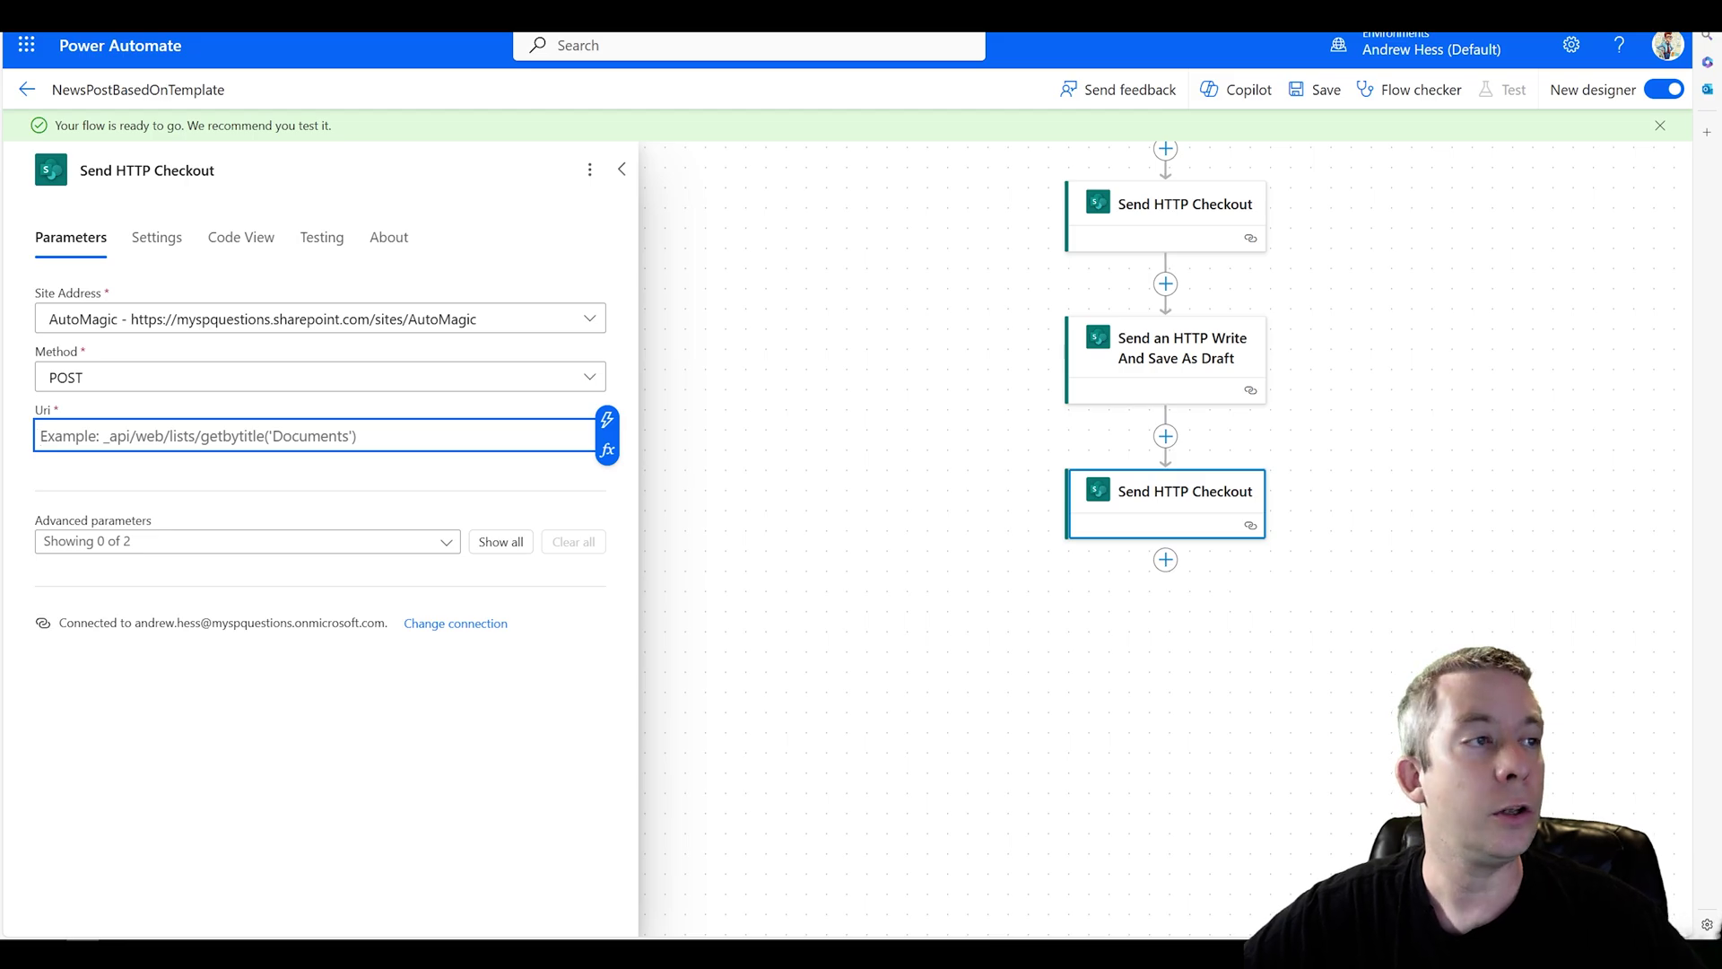
pyautogui.press('Tab')
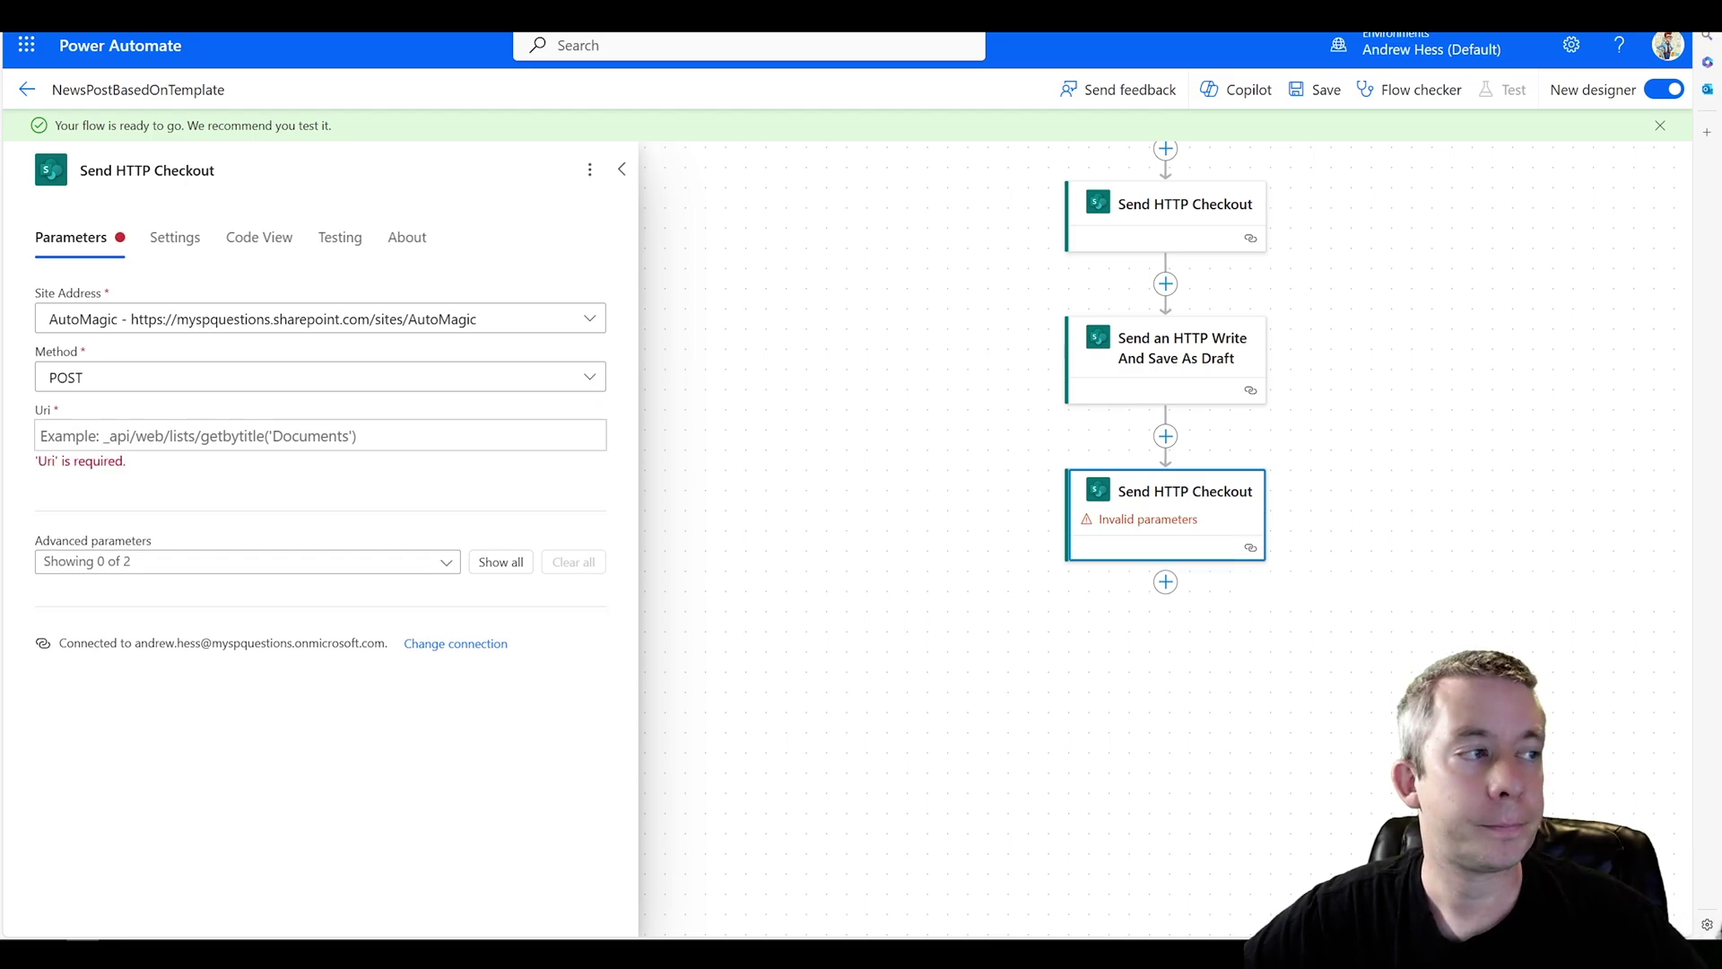
pyautogui.click(1103, 373)
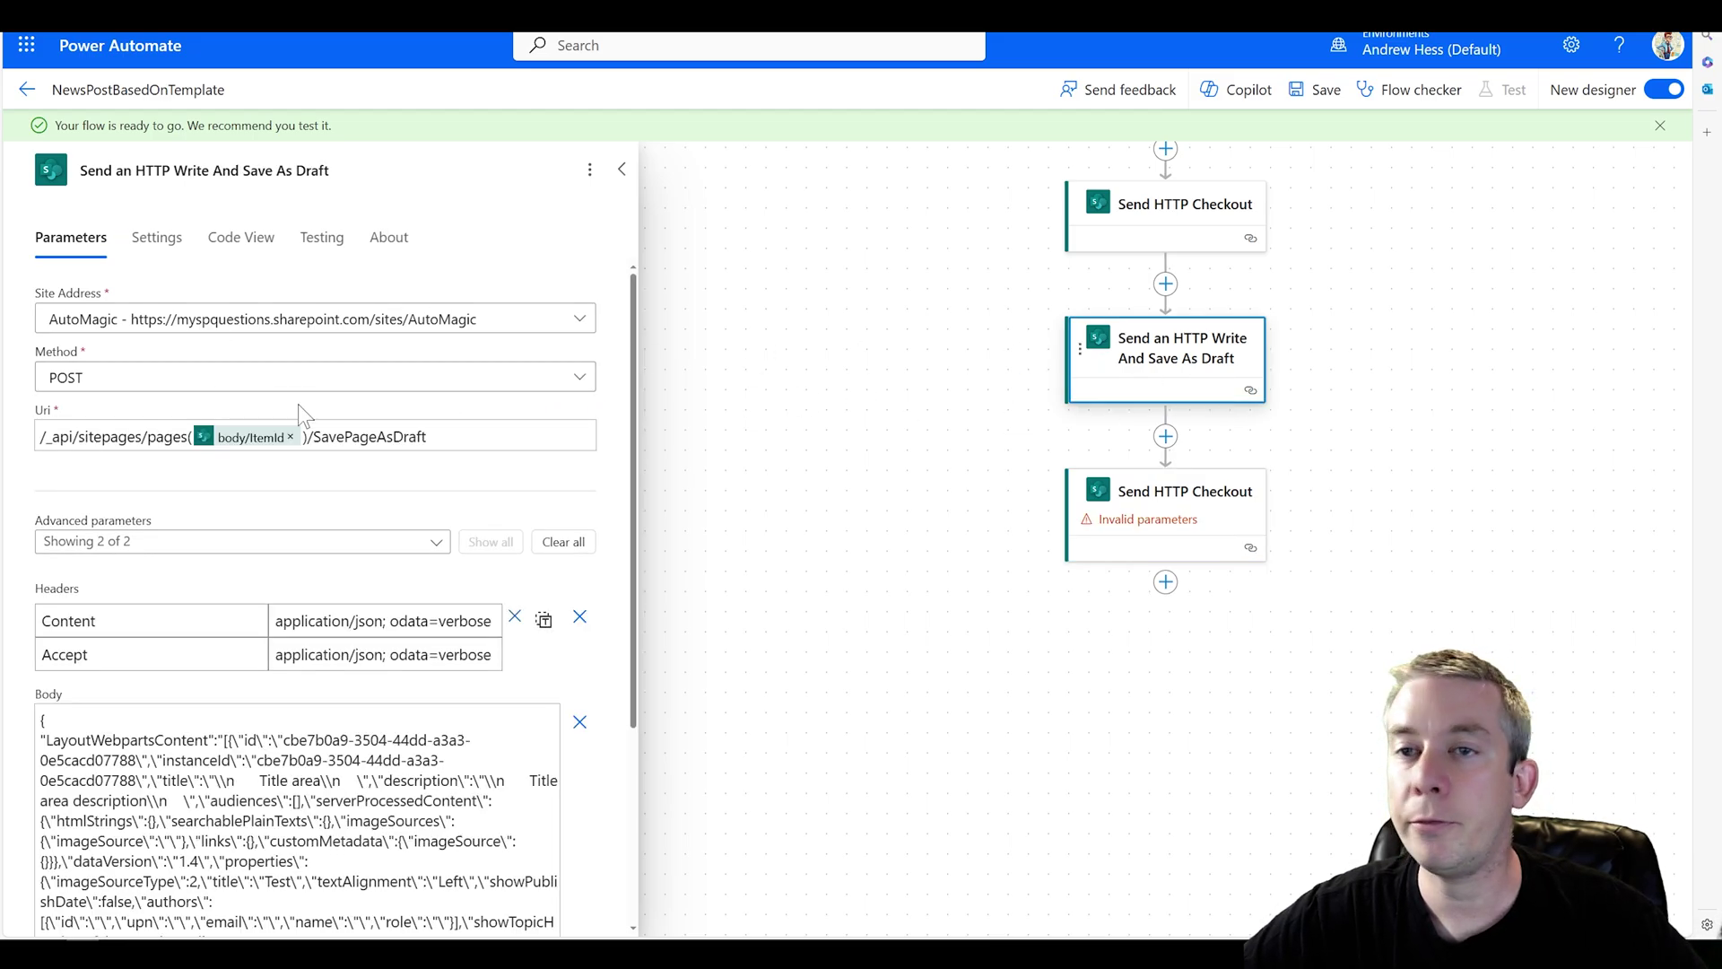
pyautogui.hotkey('ctrl', 'a')
pyautogui.hotkey('ctrl', 'c')
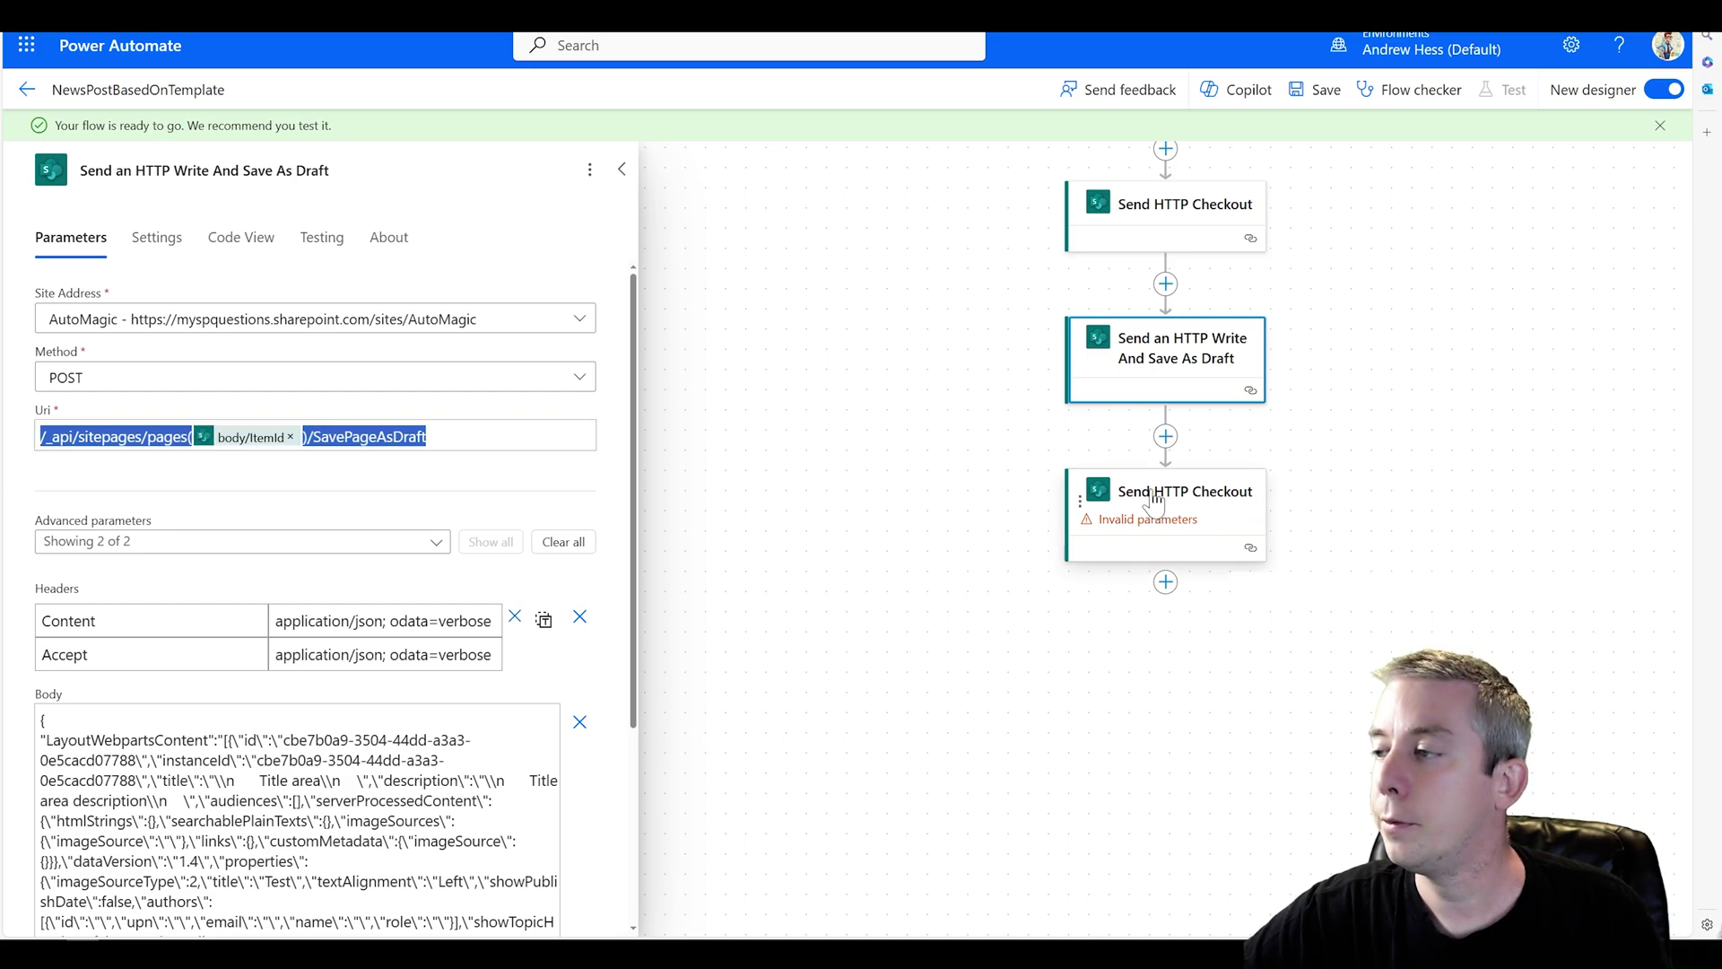
pyautogui.click(1144, 494)
pyautogui.click(320, 435)
pyautogui.hotkey('ctrl', 'v')
pyautogui.hotkey('shift', 'Left')
pyautogui.hotkey('shift', 'Left')
pyautogui.hotkey('shift', 'Left')
pyautogui.hotkey('shift', 'Left')
pyautogui.hotkey('shift', 'Left')
pyautogui.hotkey('shift', 'Left')
pyautogui.hotkey('shift', 'Left')
pyautogui.hotkey('shift', 'Left')
pyautogui.hotkey('shift', 'Left')
pyautogui.hotkey('shift', 'Left')
pyautogui.hotkey('shift', 'Left')
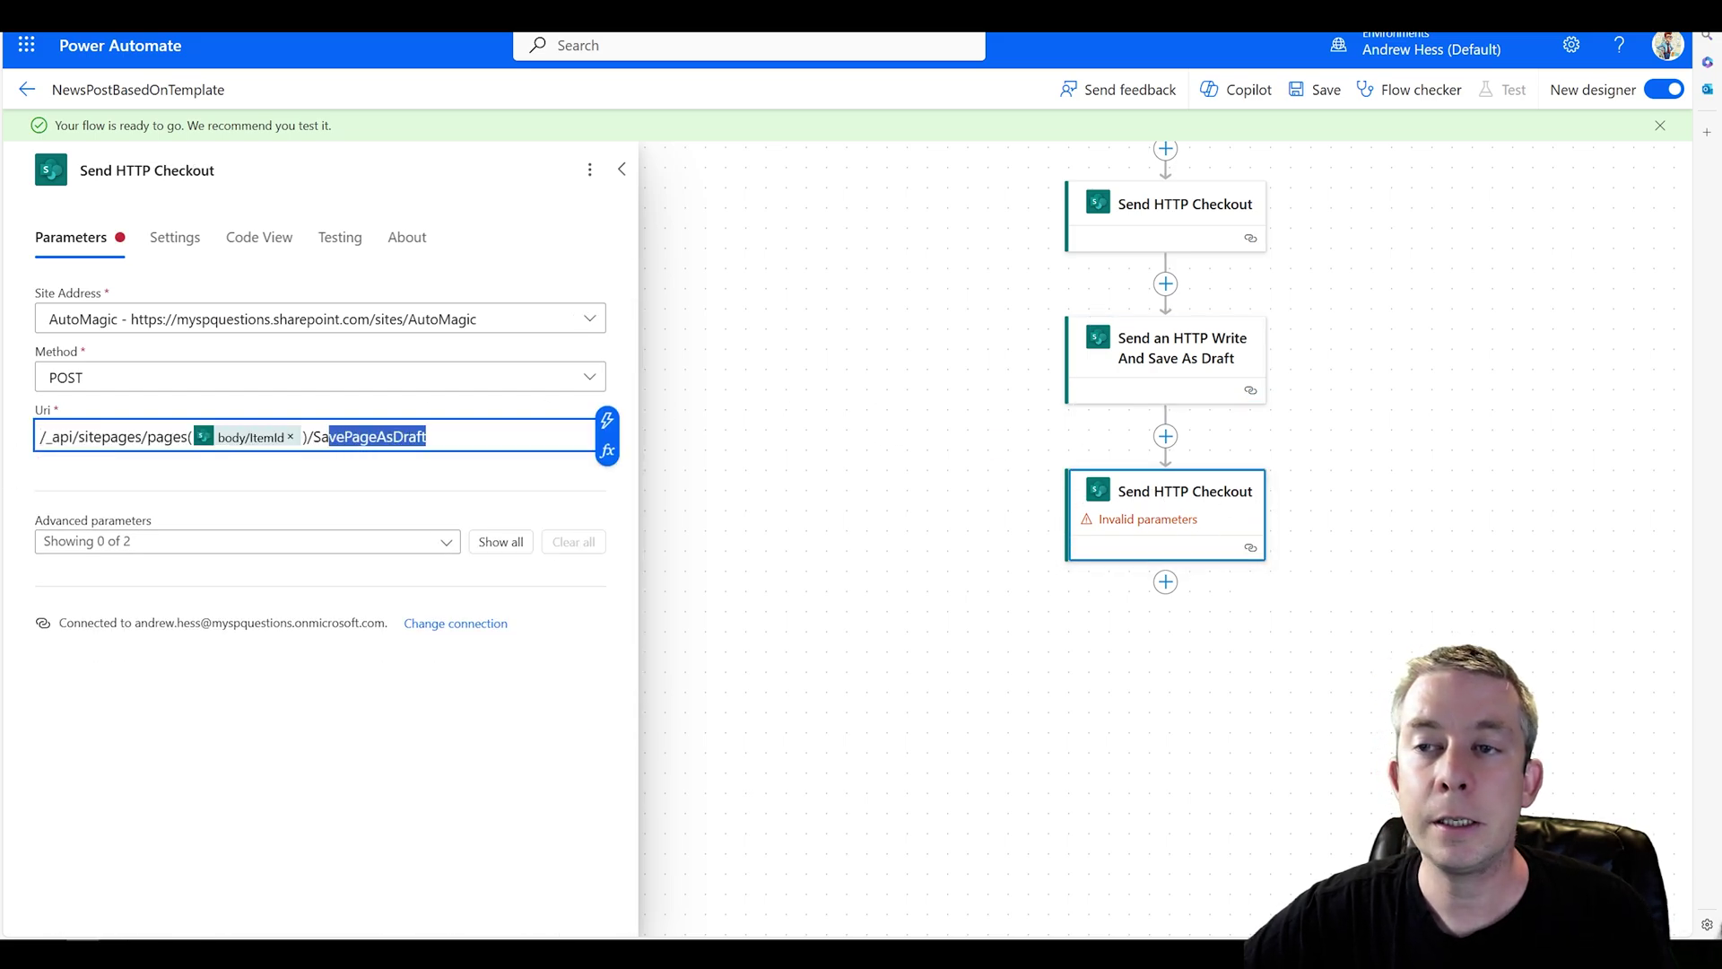
pyautogui.write('Publish')
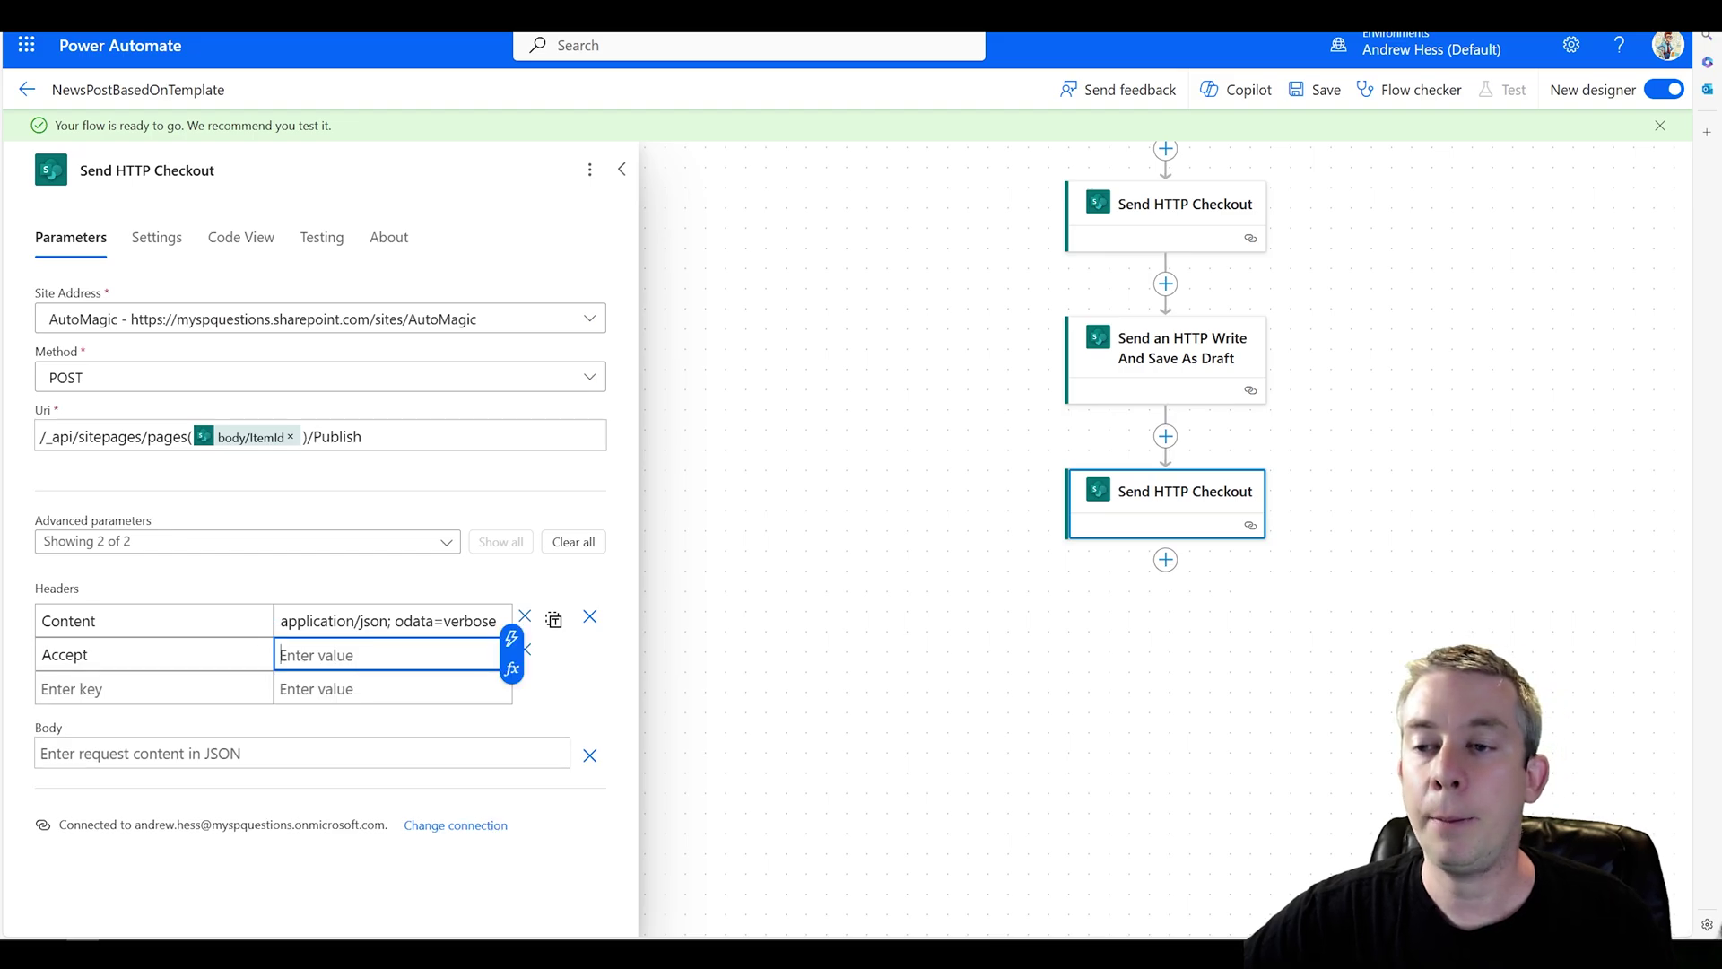
pyautogui.write('application/json; odata=verbose')
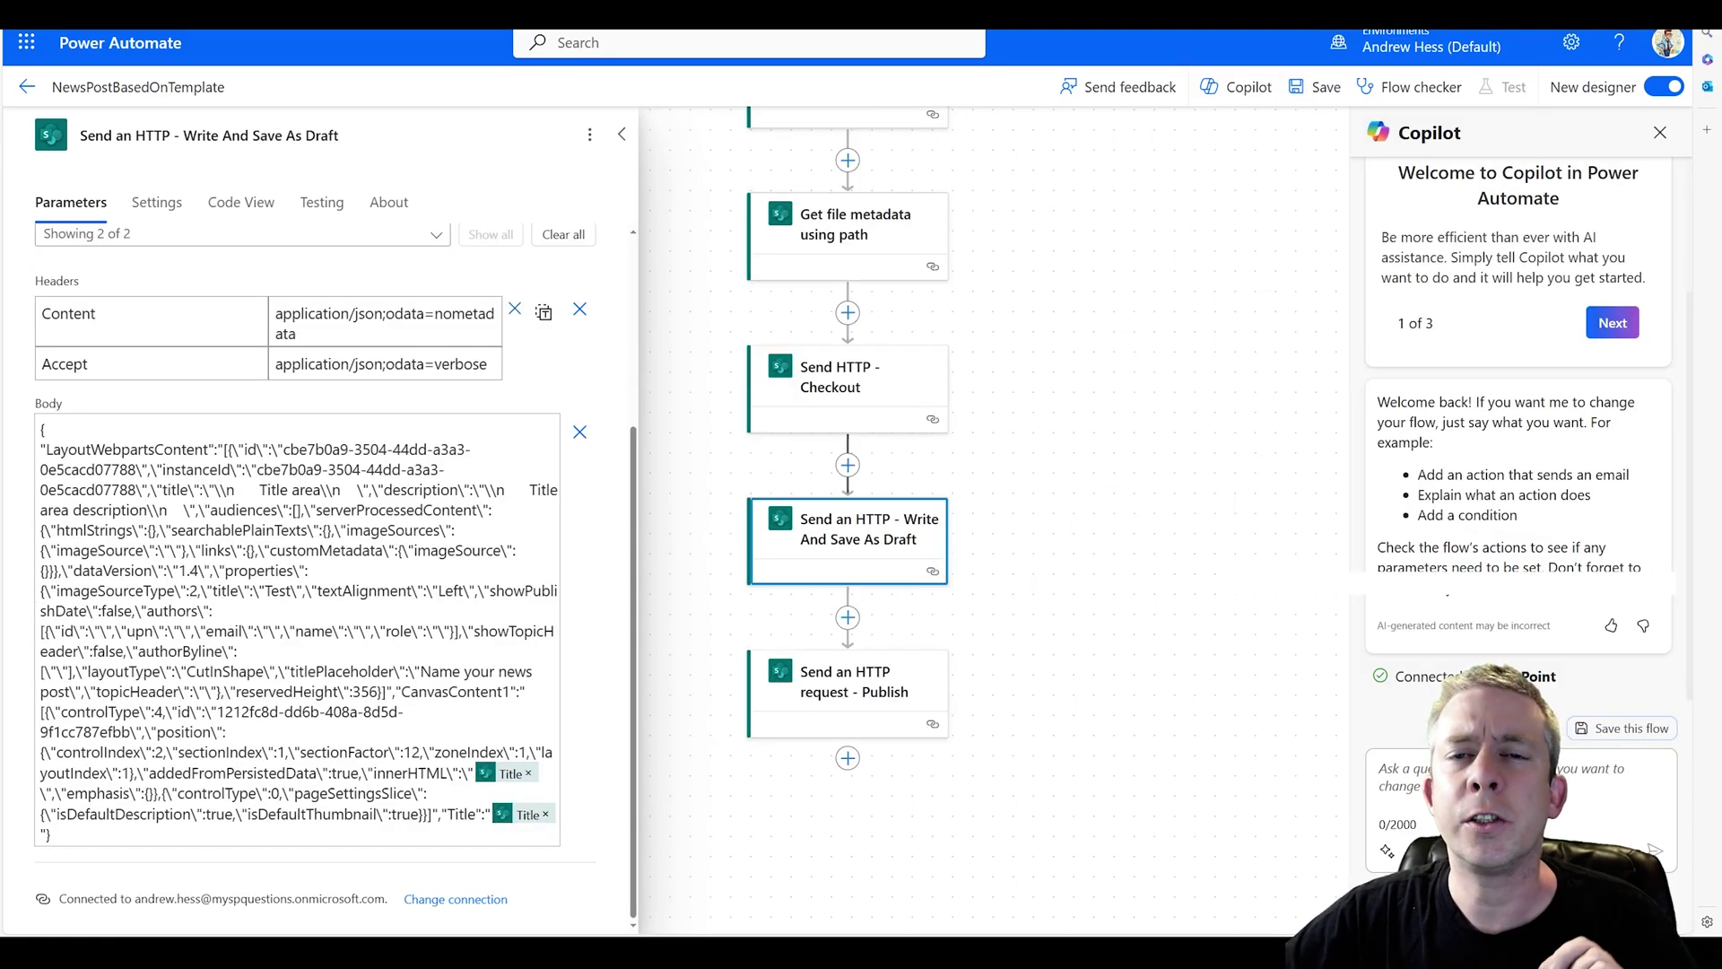
# - Replace the innerHTML Title token with the paragraph 'We are going to write a long news post…'
pyautogui.click(529, 774)
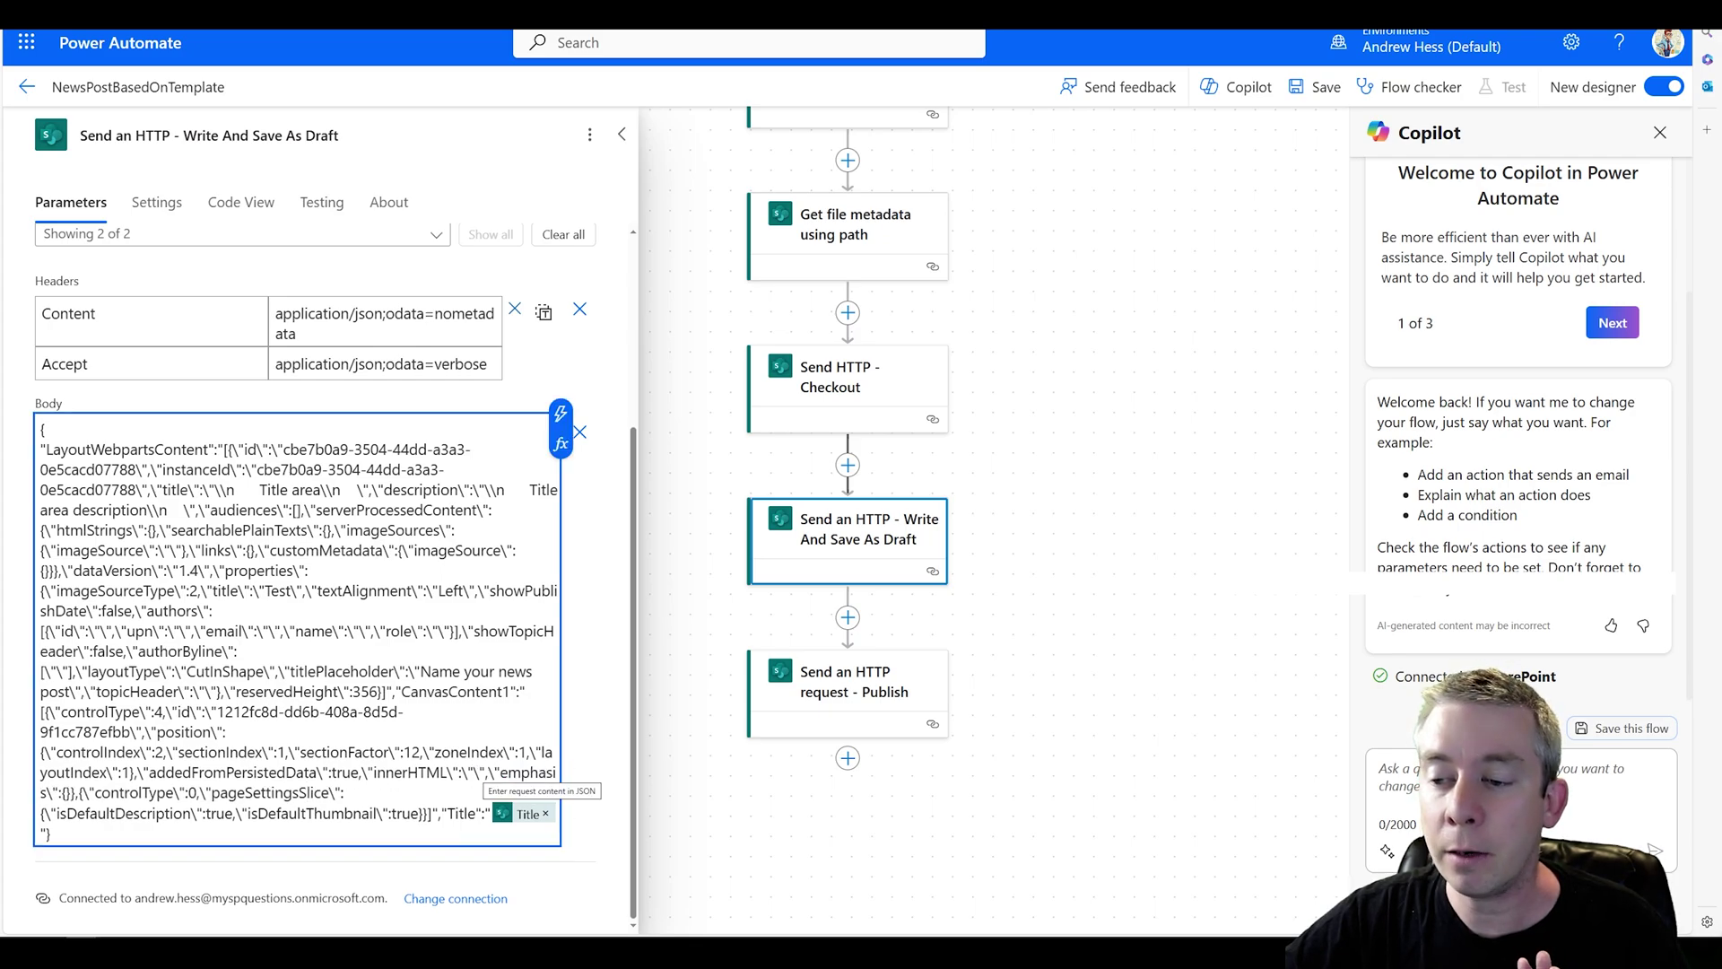
pyautogui.hotkey('ctrl', 'z')
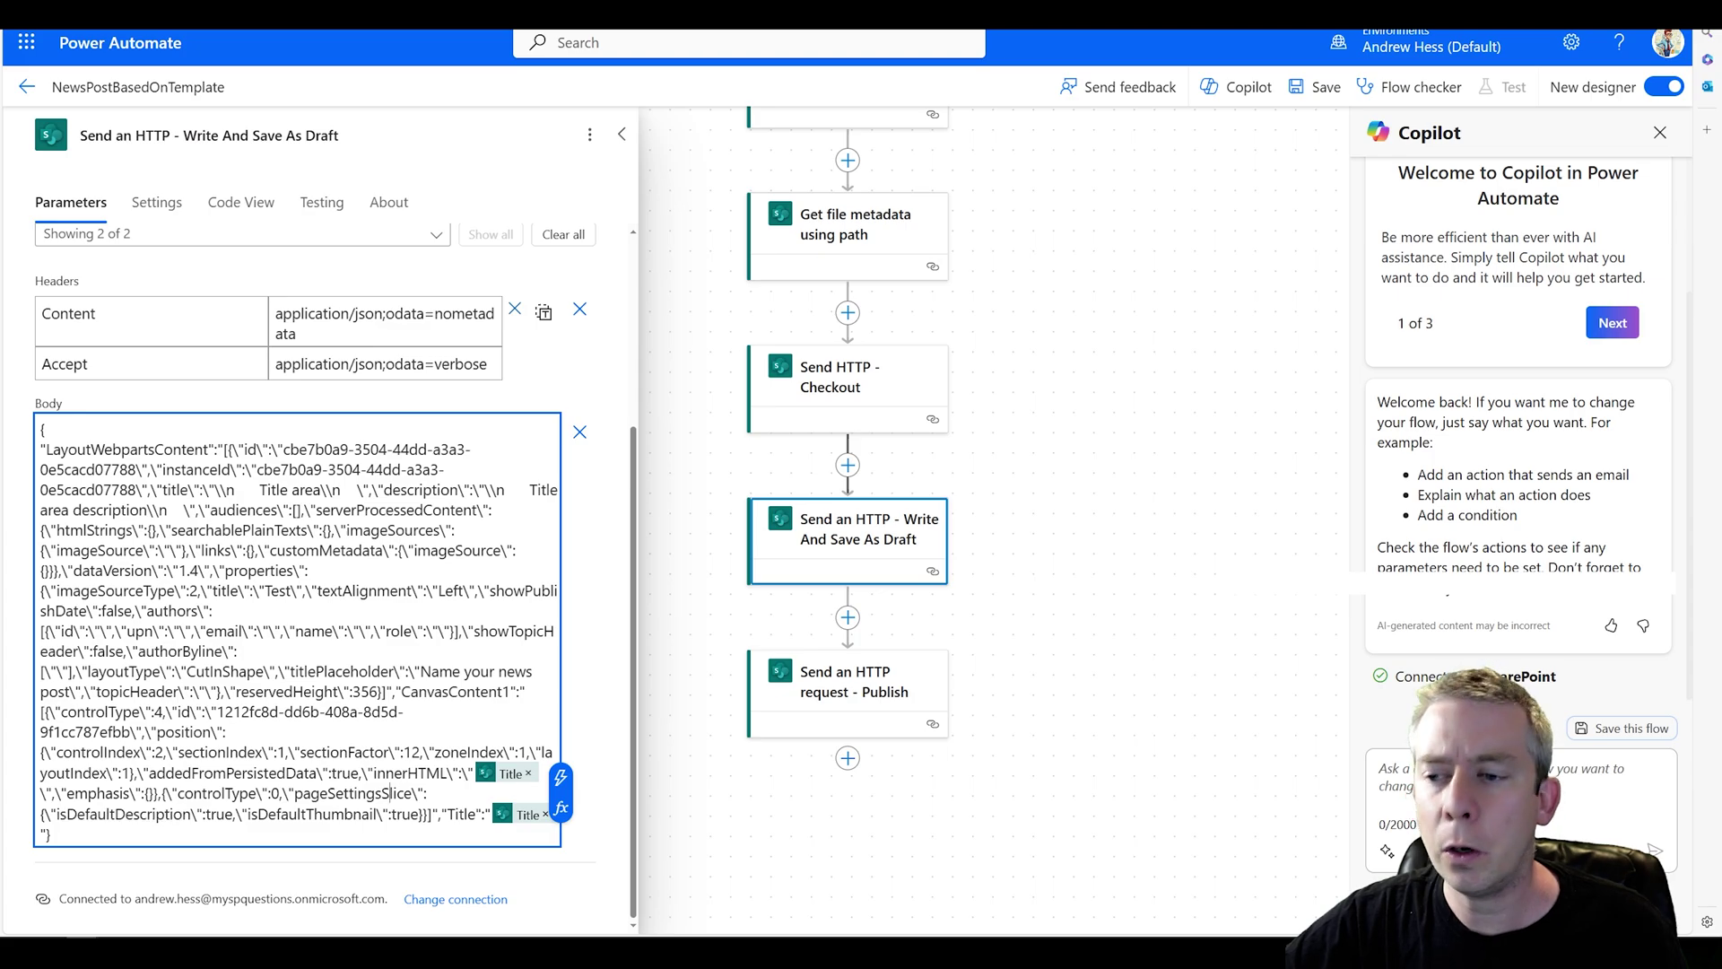
pyautogui.click(528, 773)
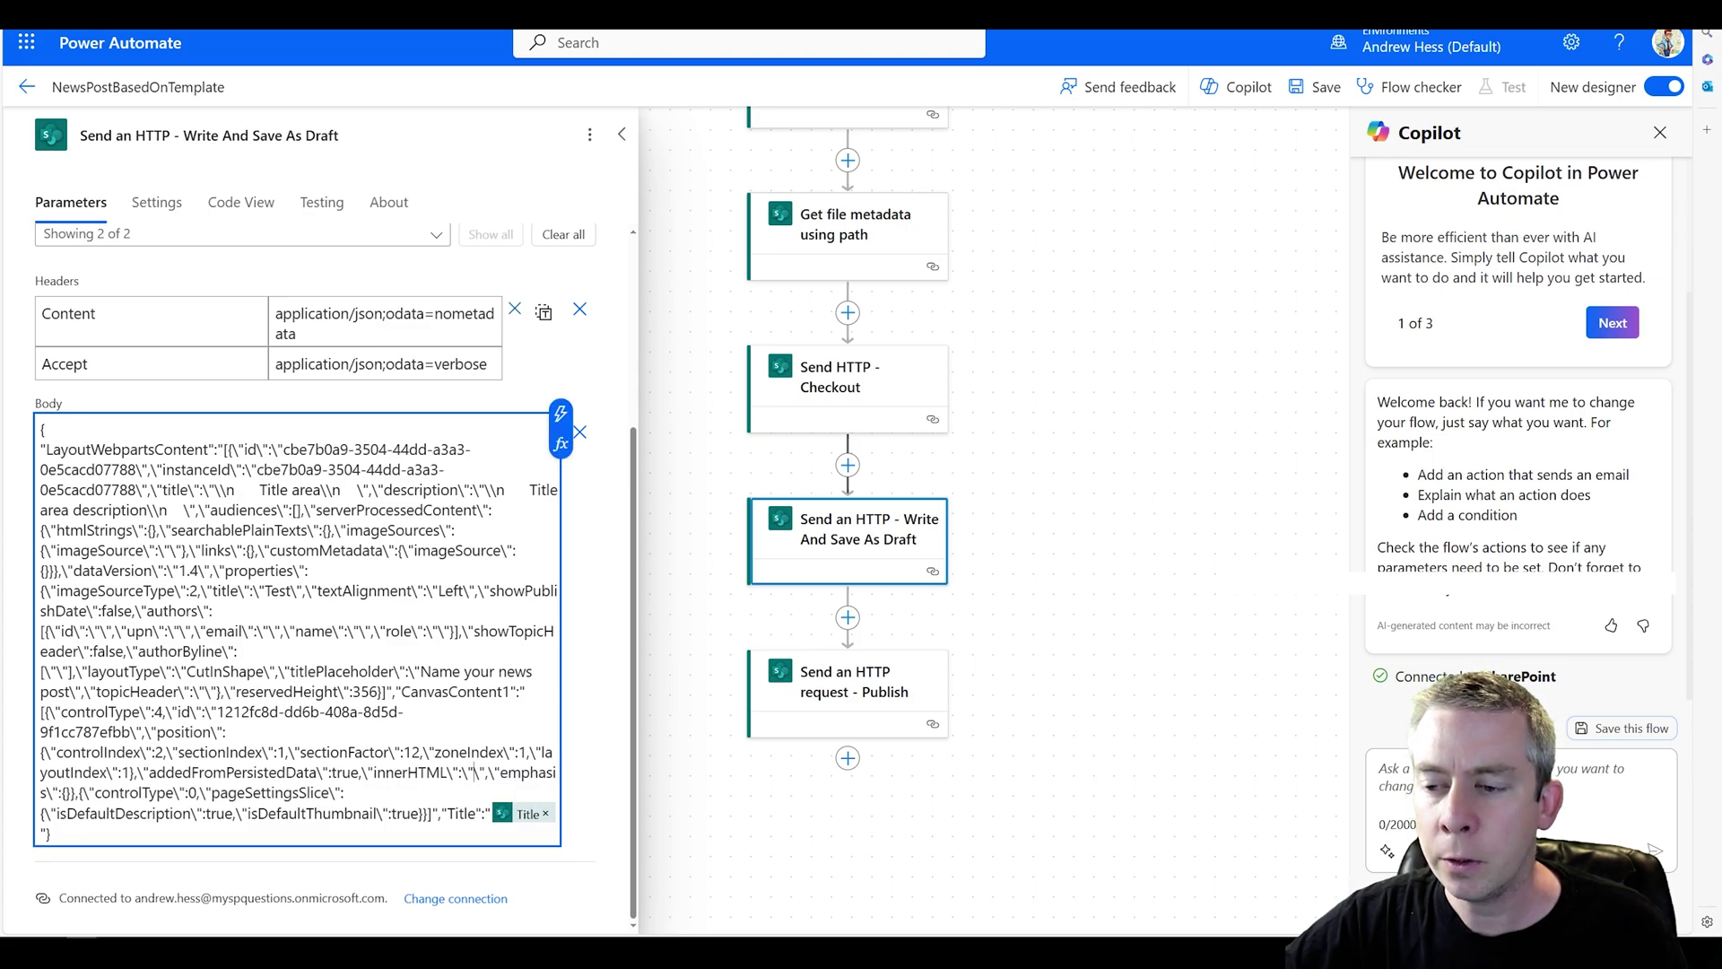
pyautogui.press('Return')
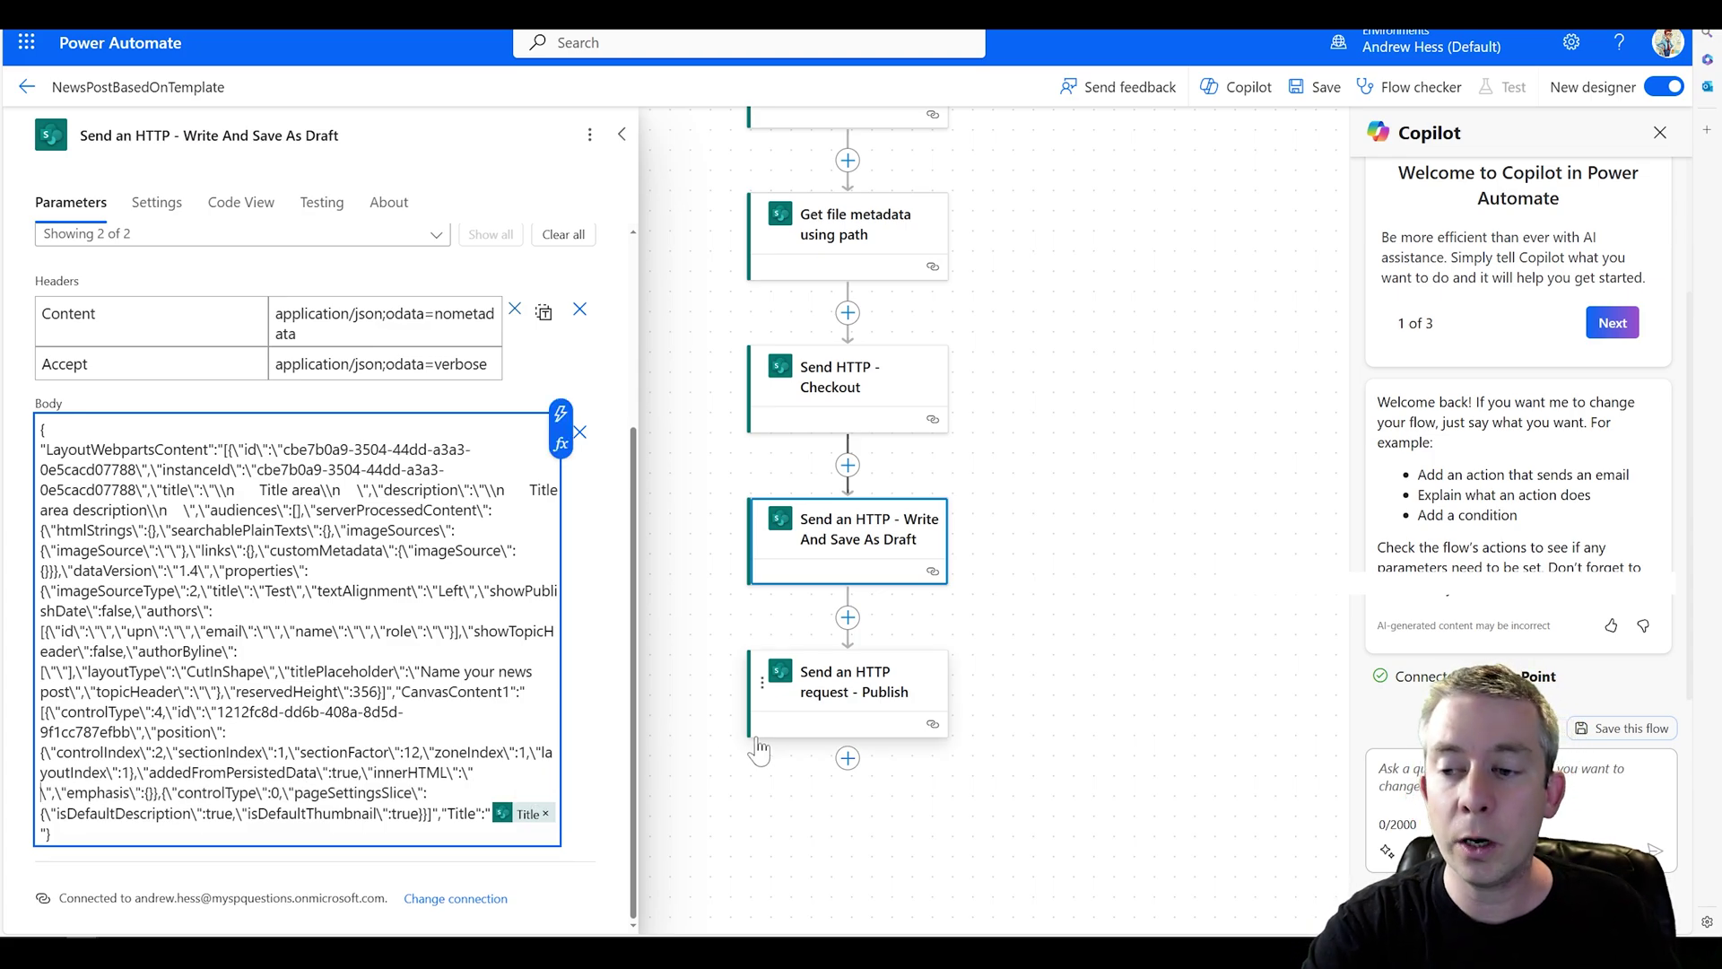
pyautogui.write('We are going to0 wr')
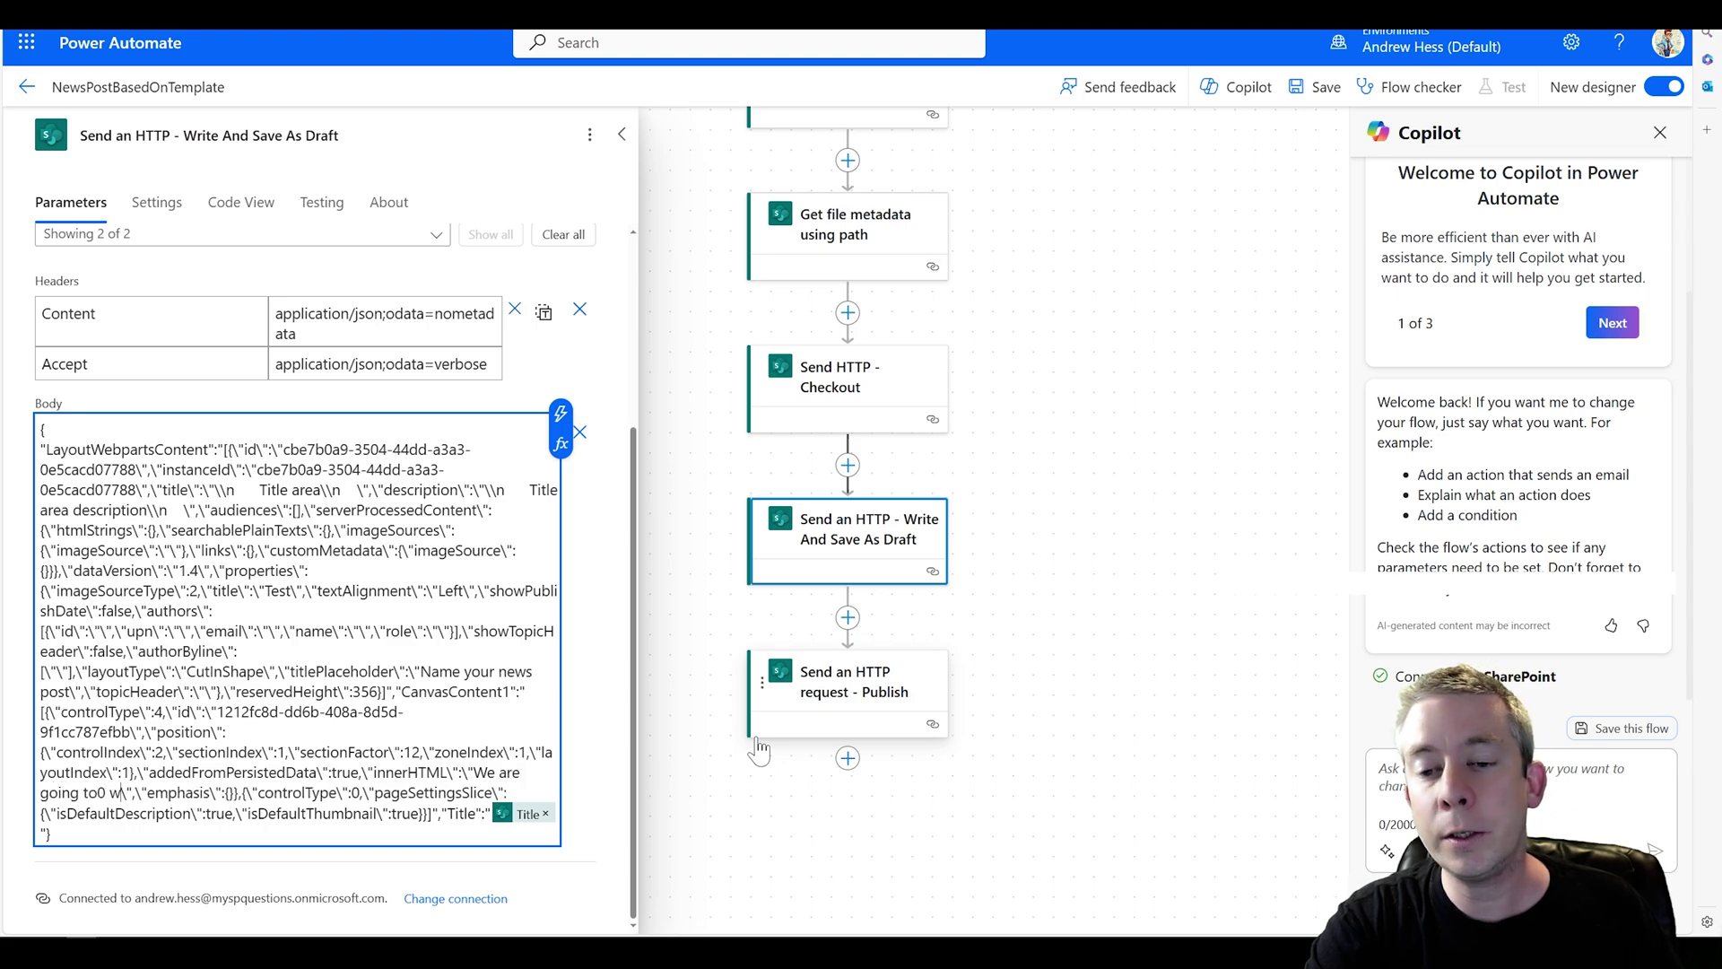
pyautogui.press('BackSpace')
pyautogui.press('BackSpace')
pyautogui.press('BackSpace')
pyautogui.press('BackSpace')
pyautogui.write('write a ')
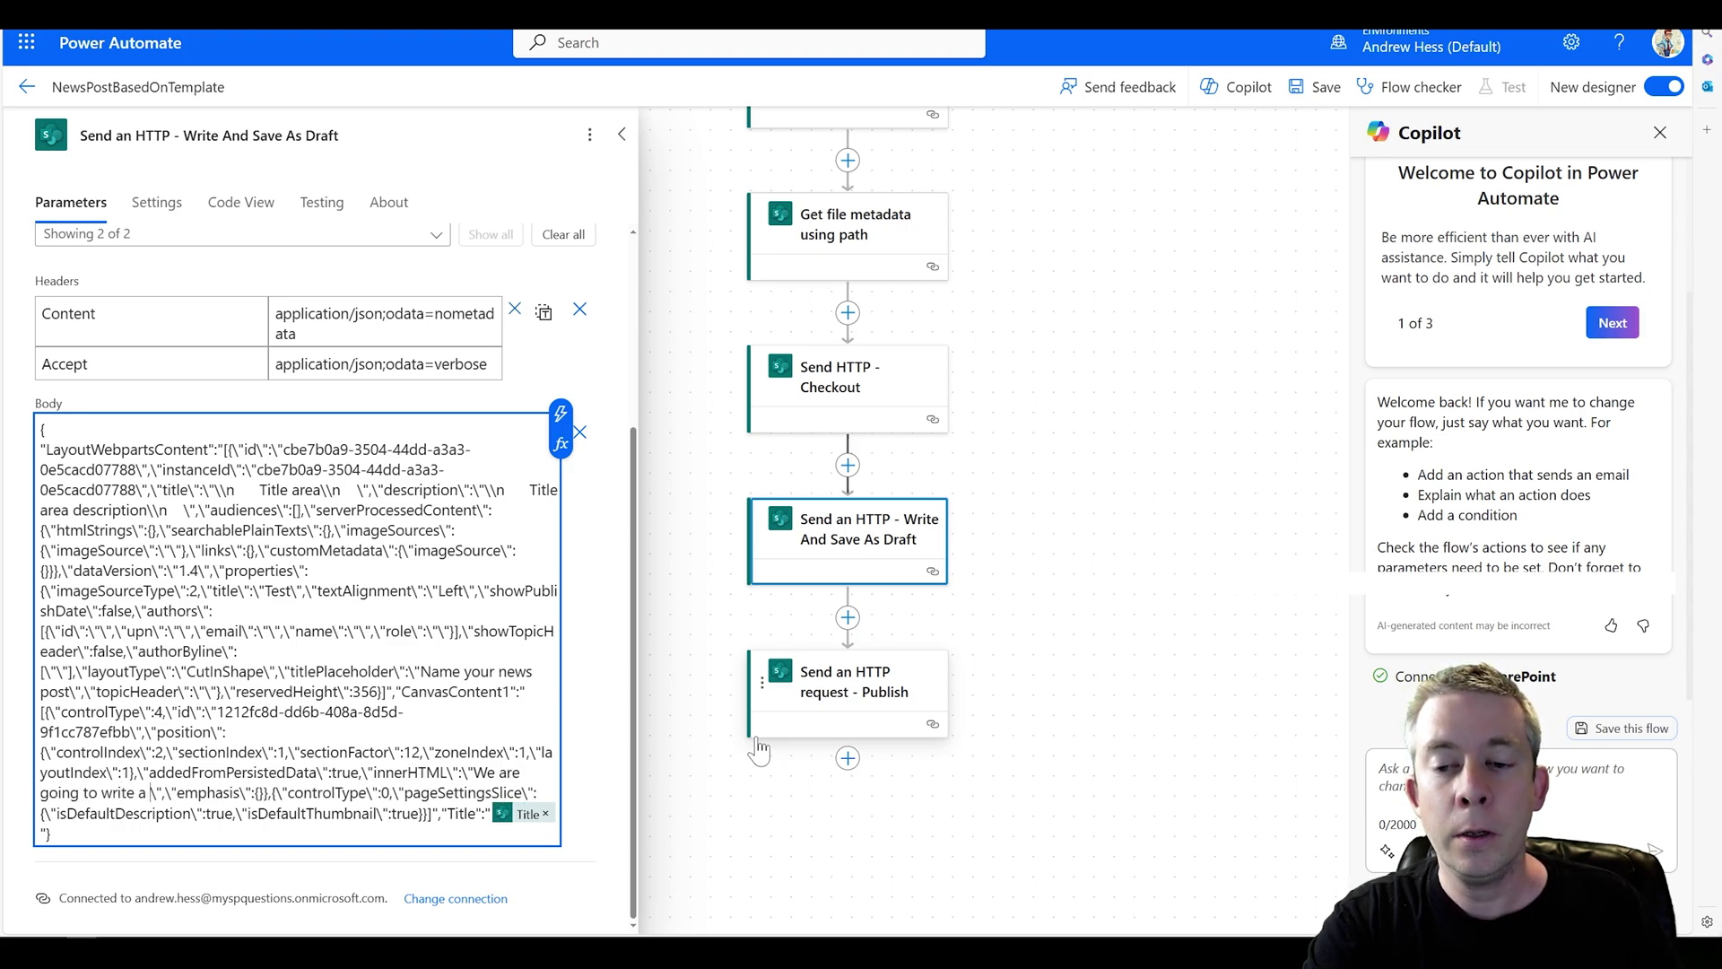
pyautogui.write('long news post tha')
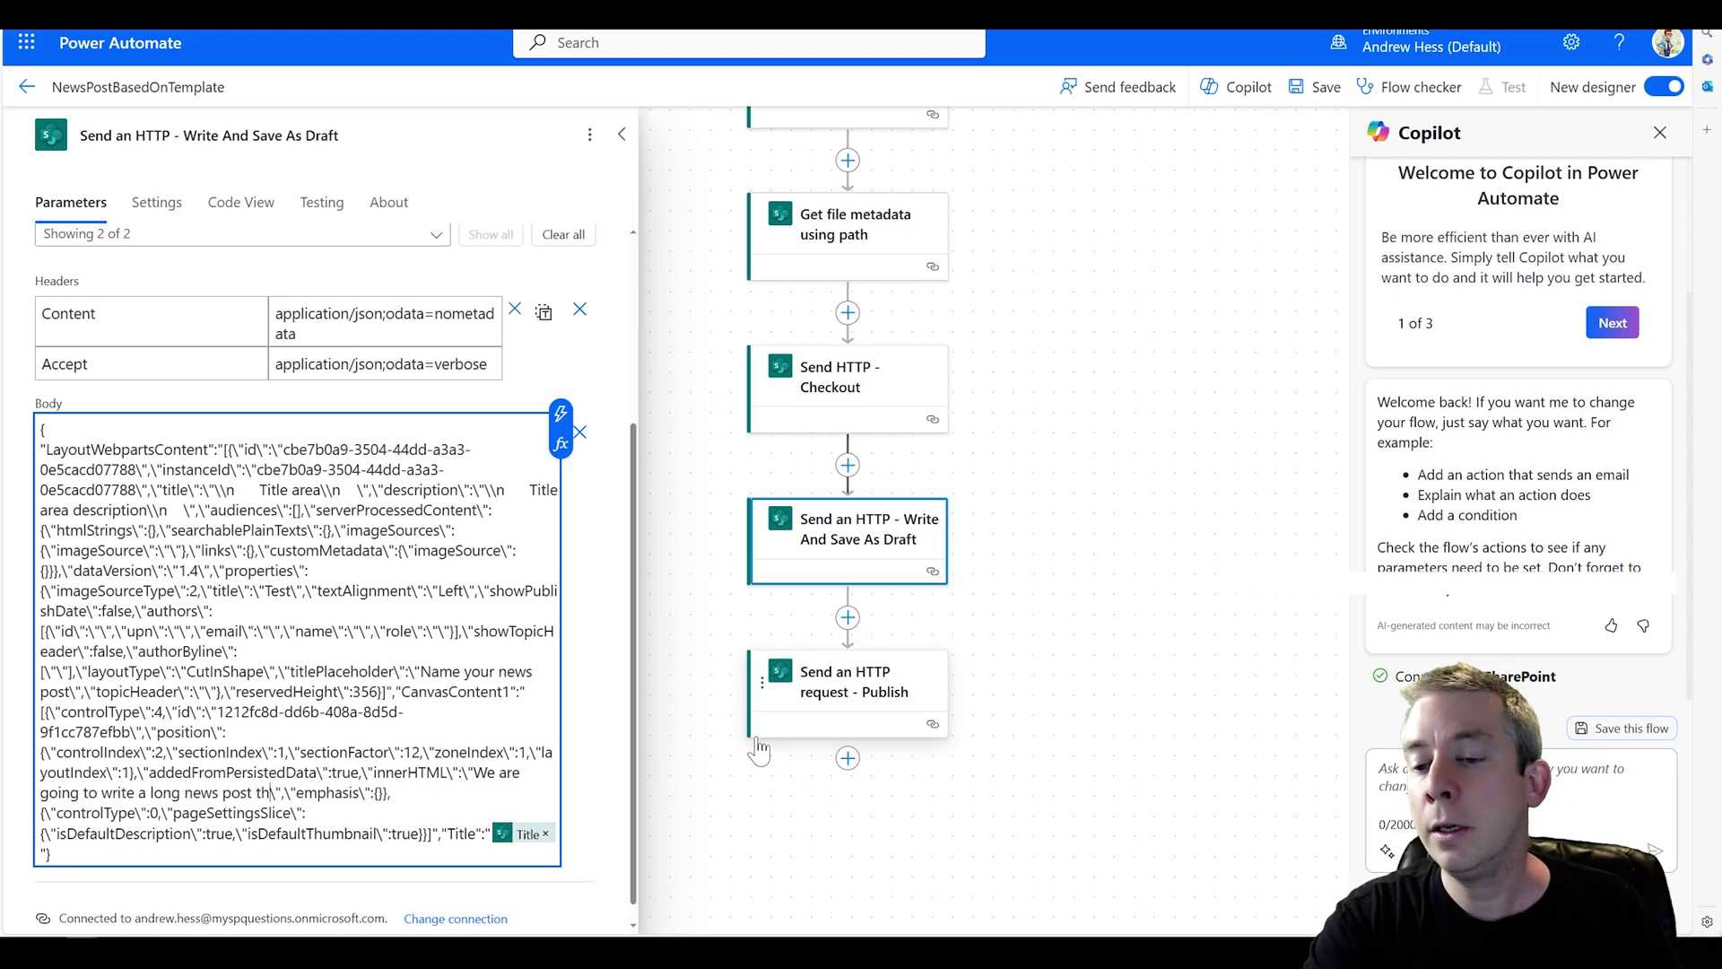
pyautogui.write('t we will be a')
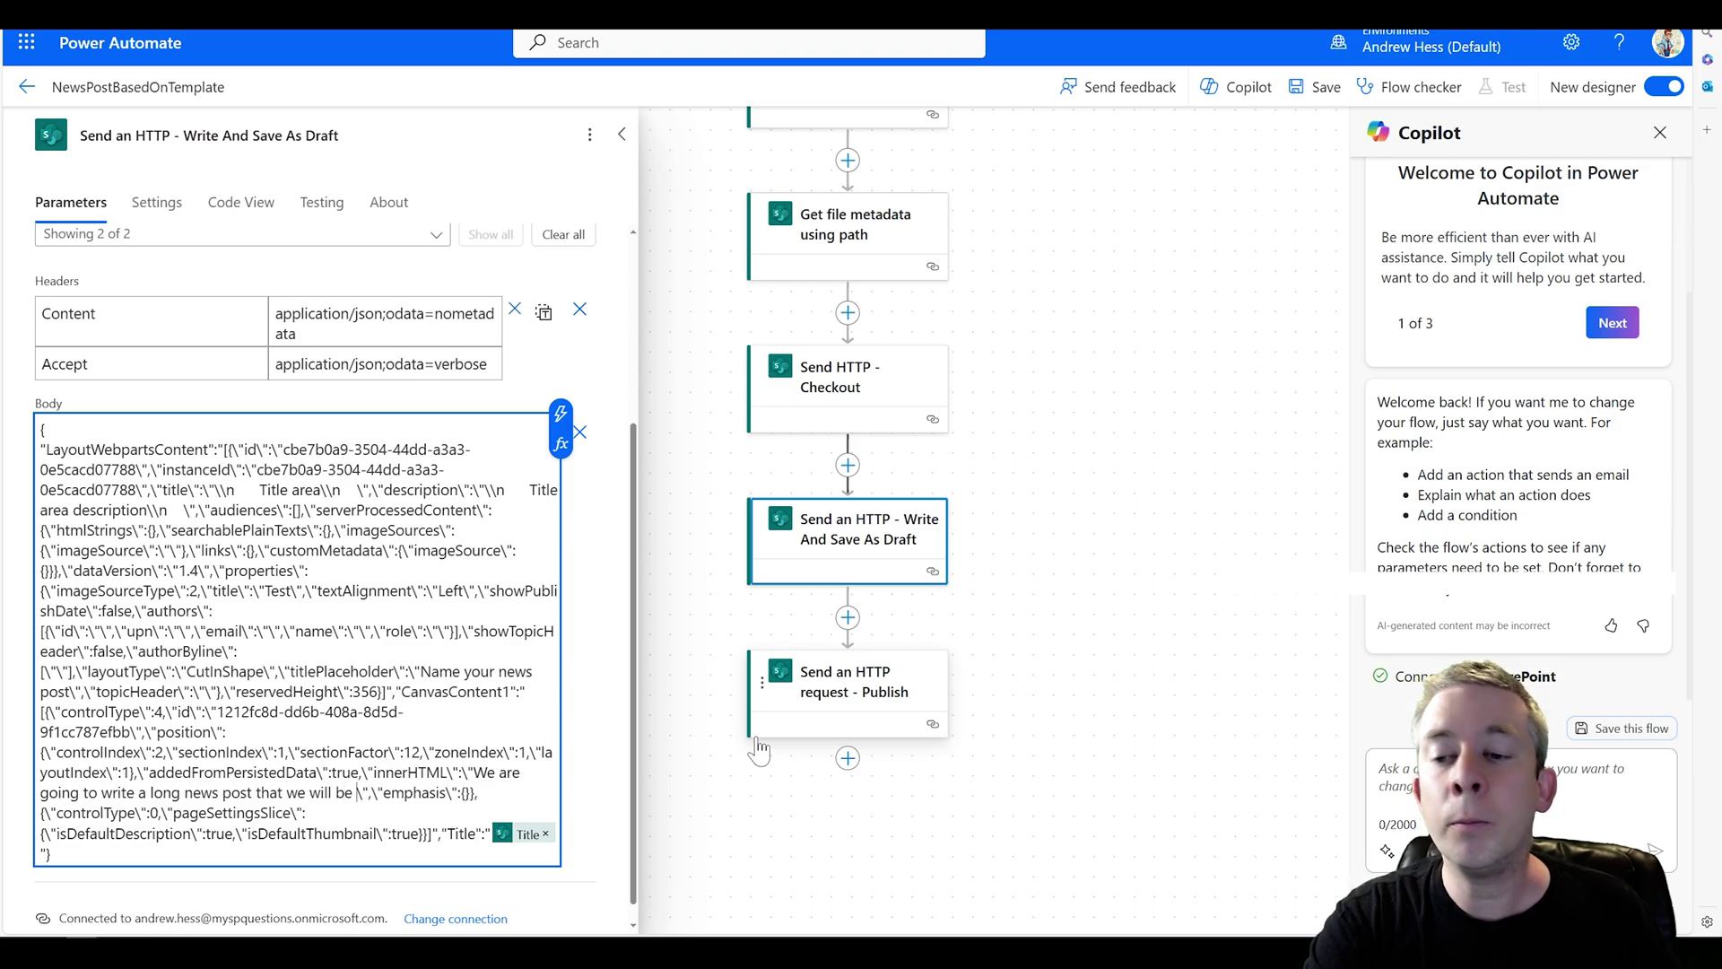
pyautogui.write('ble to see the body o')
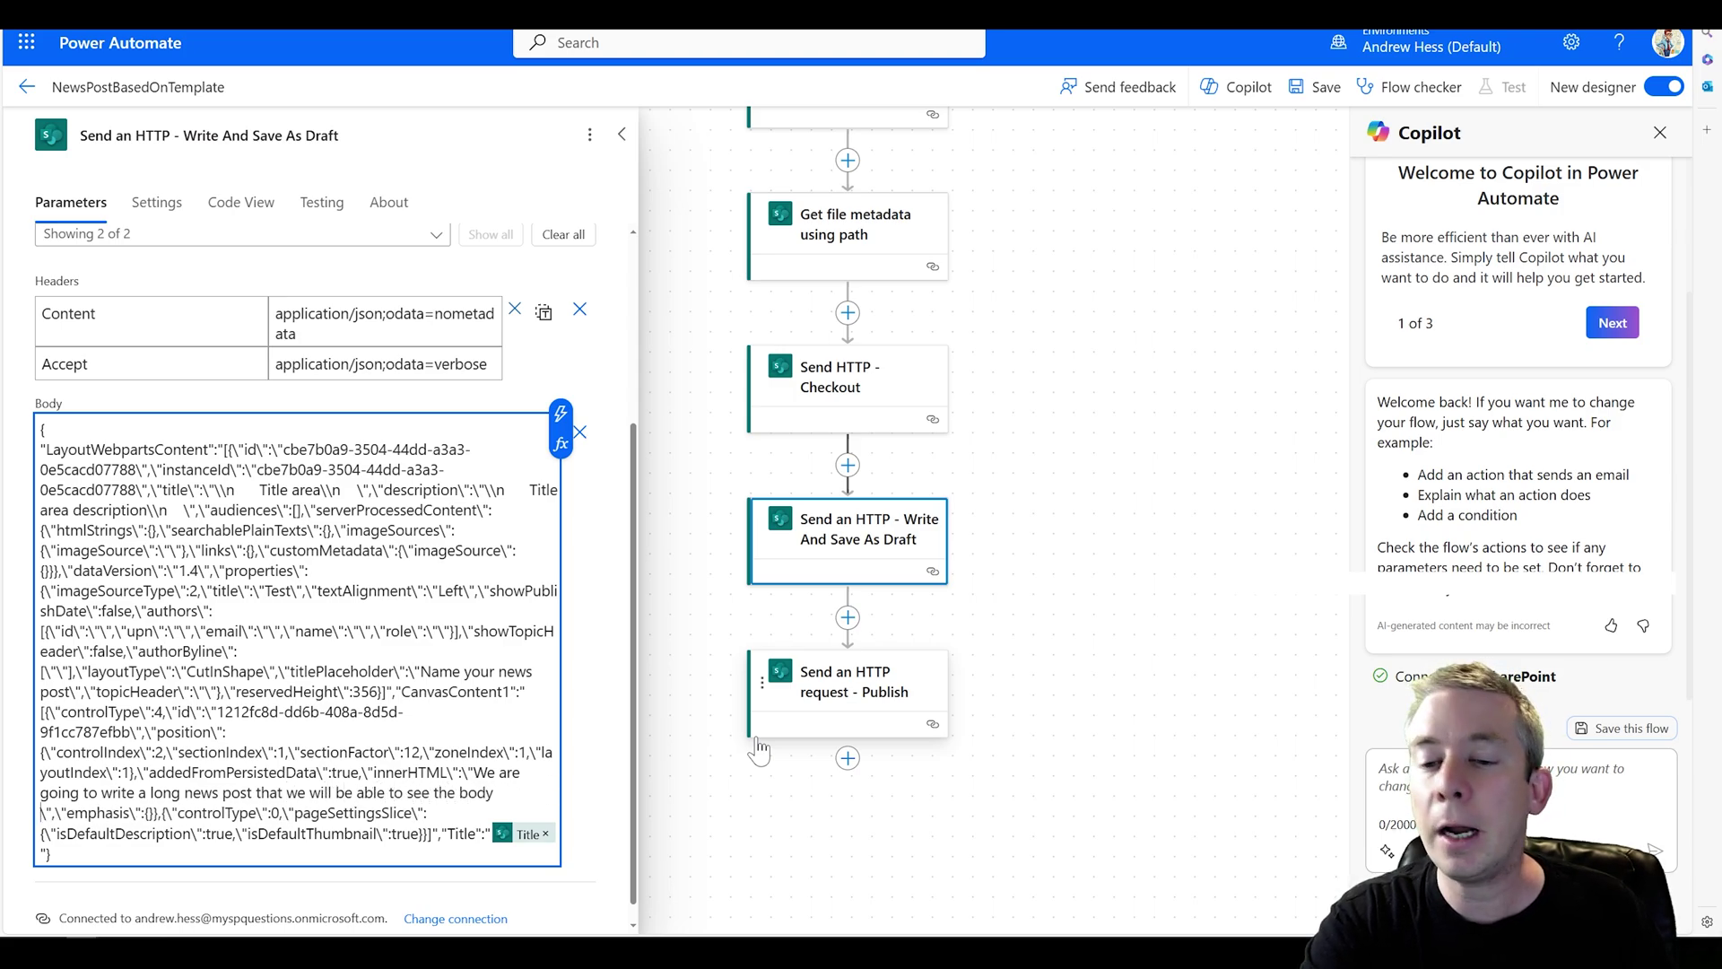
pyautogui.write('f the content and m')
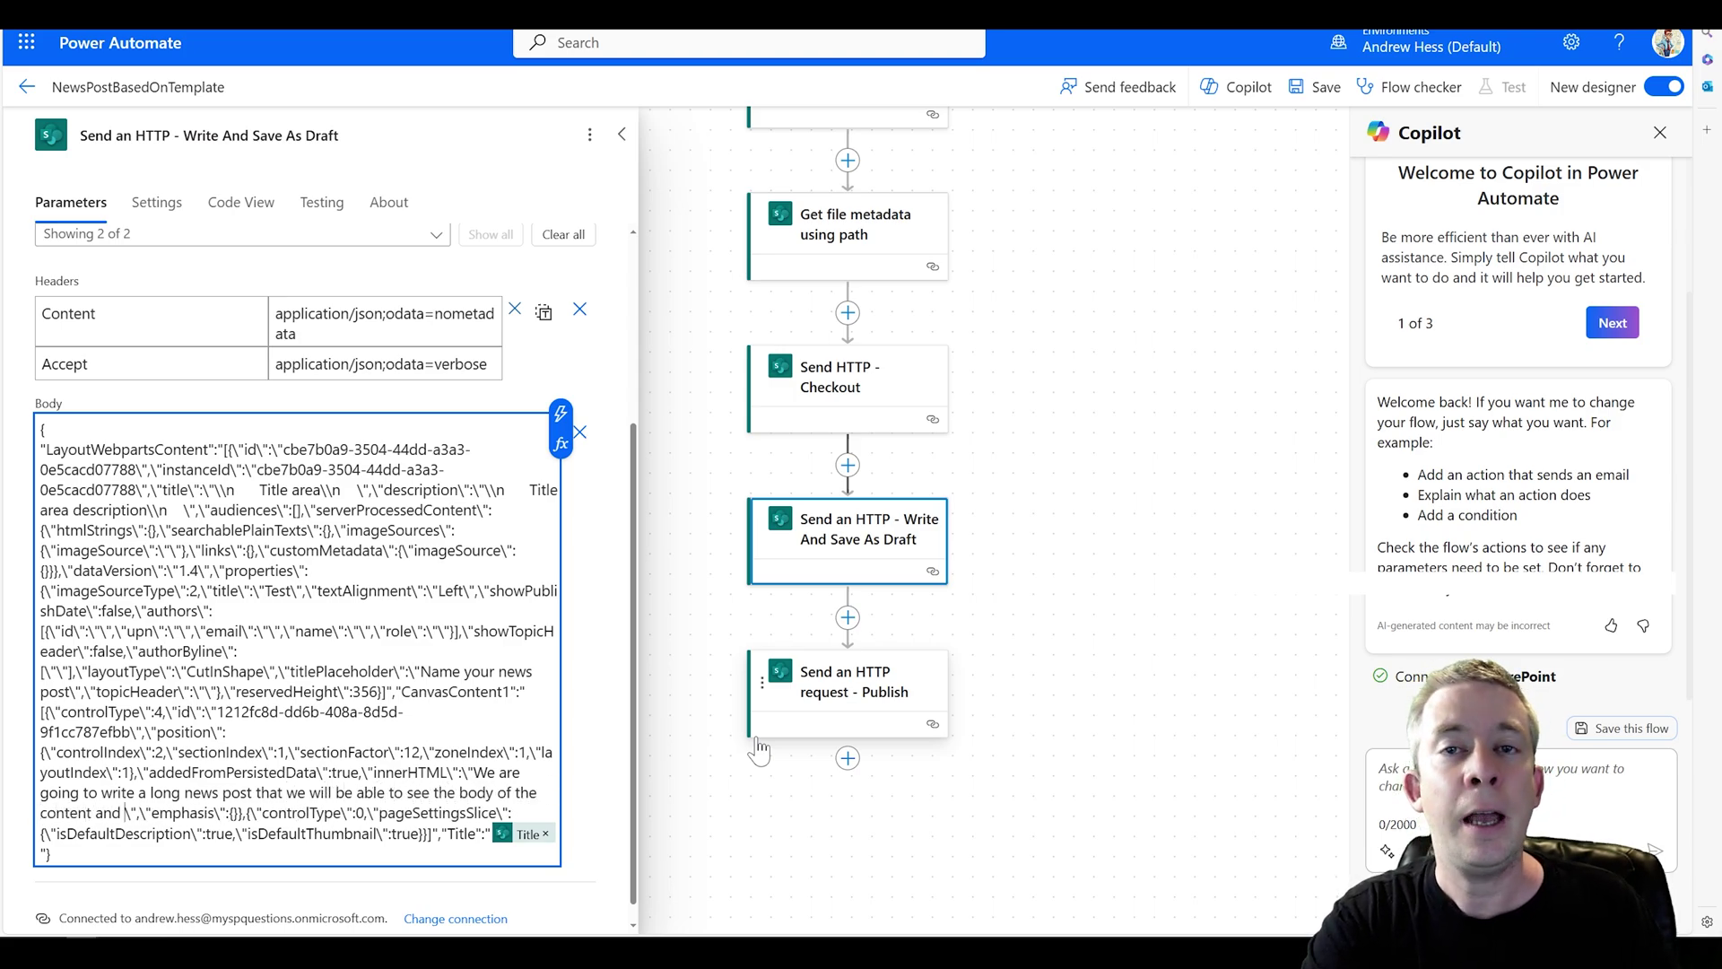
pyautogui.write('ake sure that it has lo')
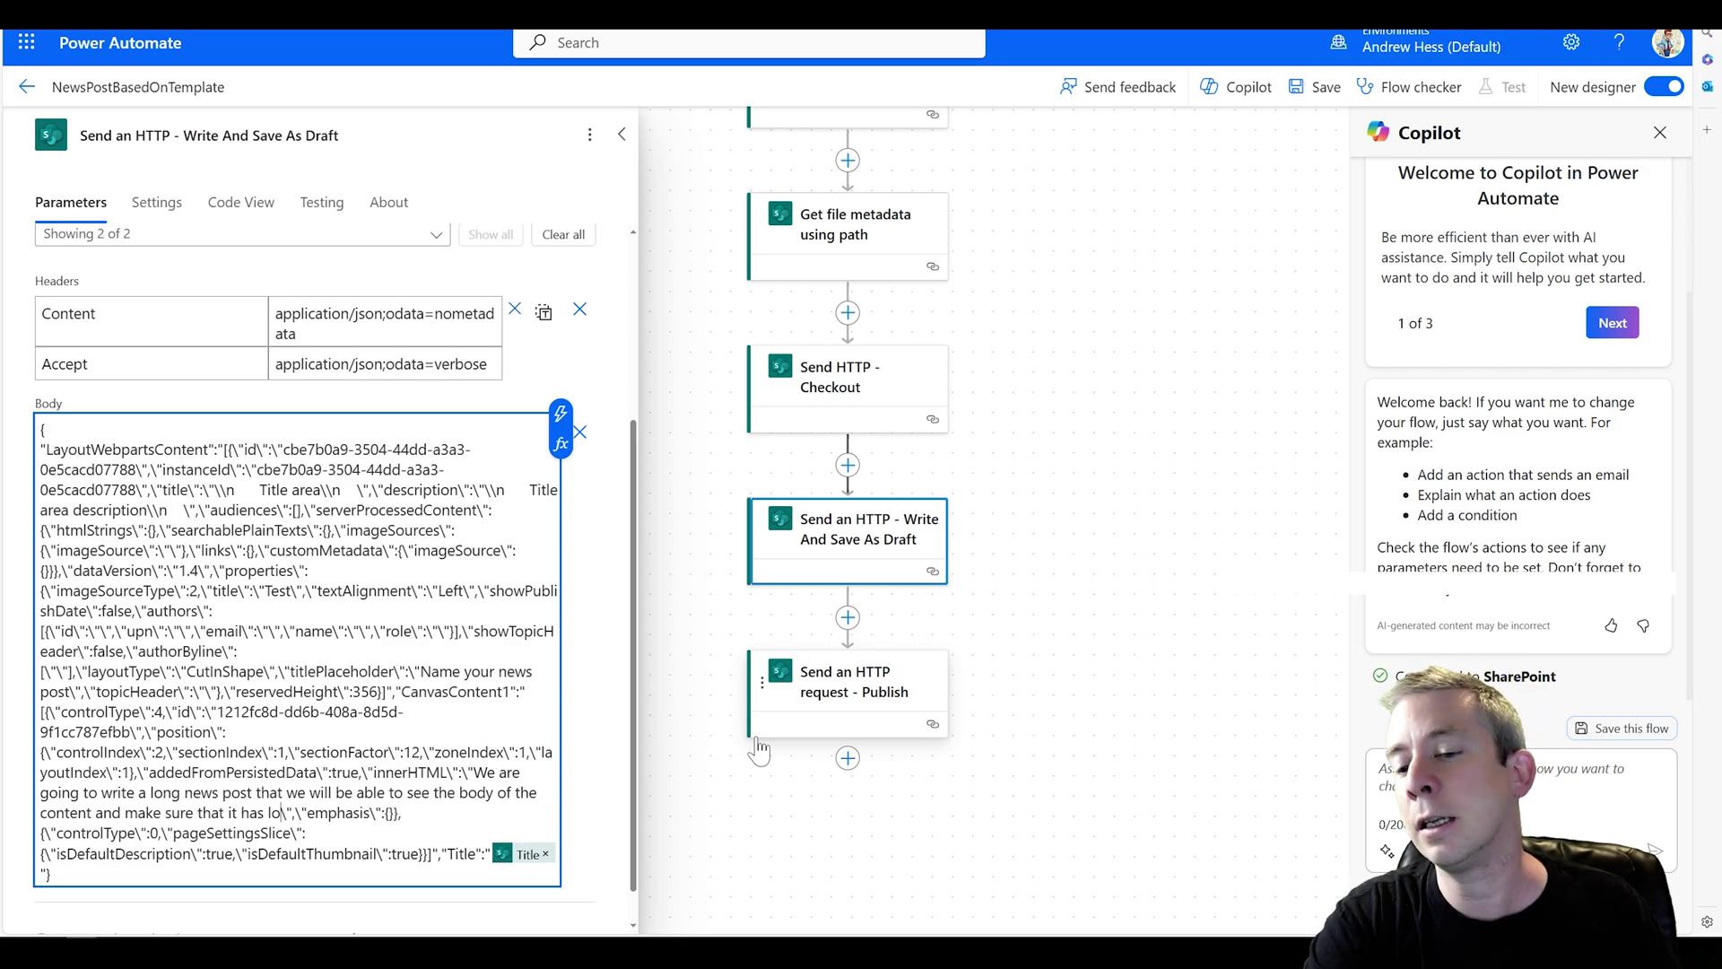
pyautogui.write('ts of space this coul')
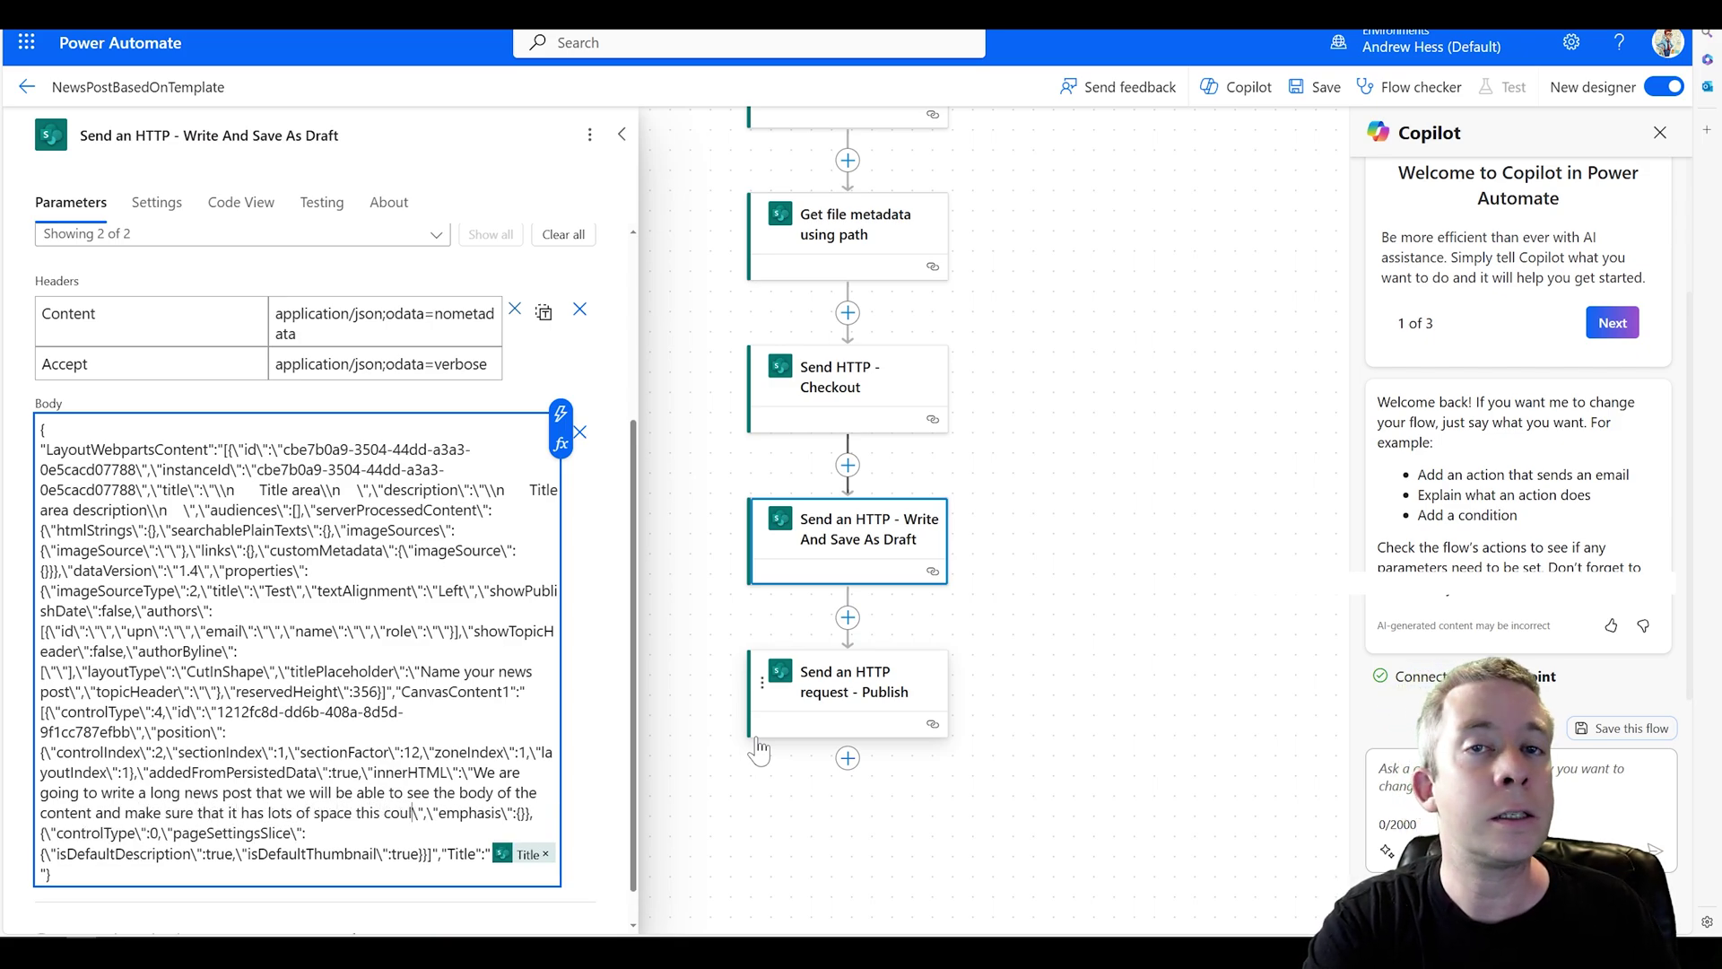
pyautogui.write('d be a power app or a')
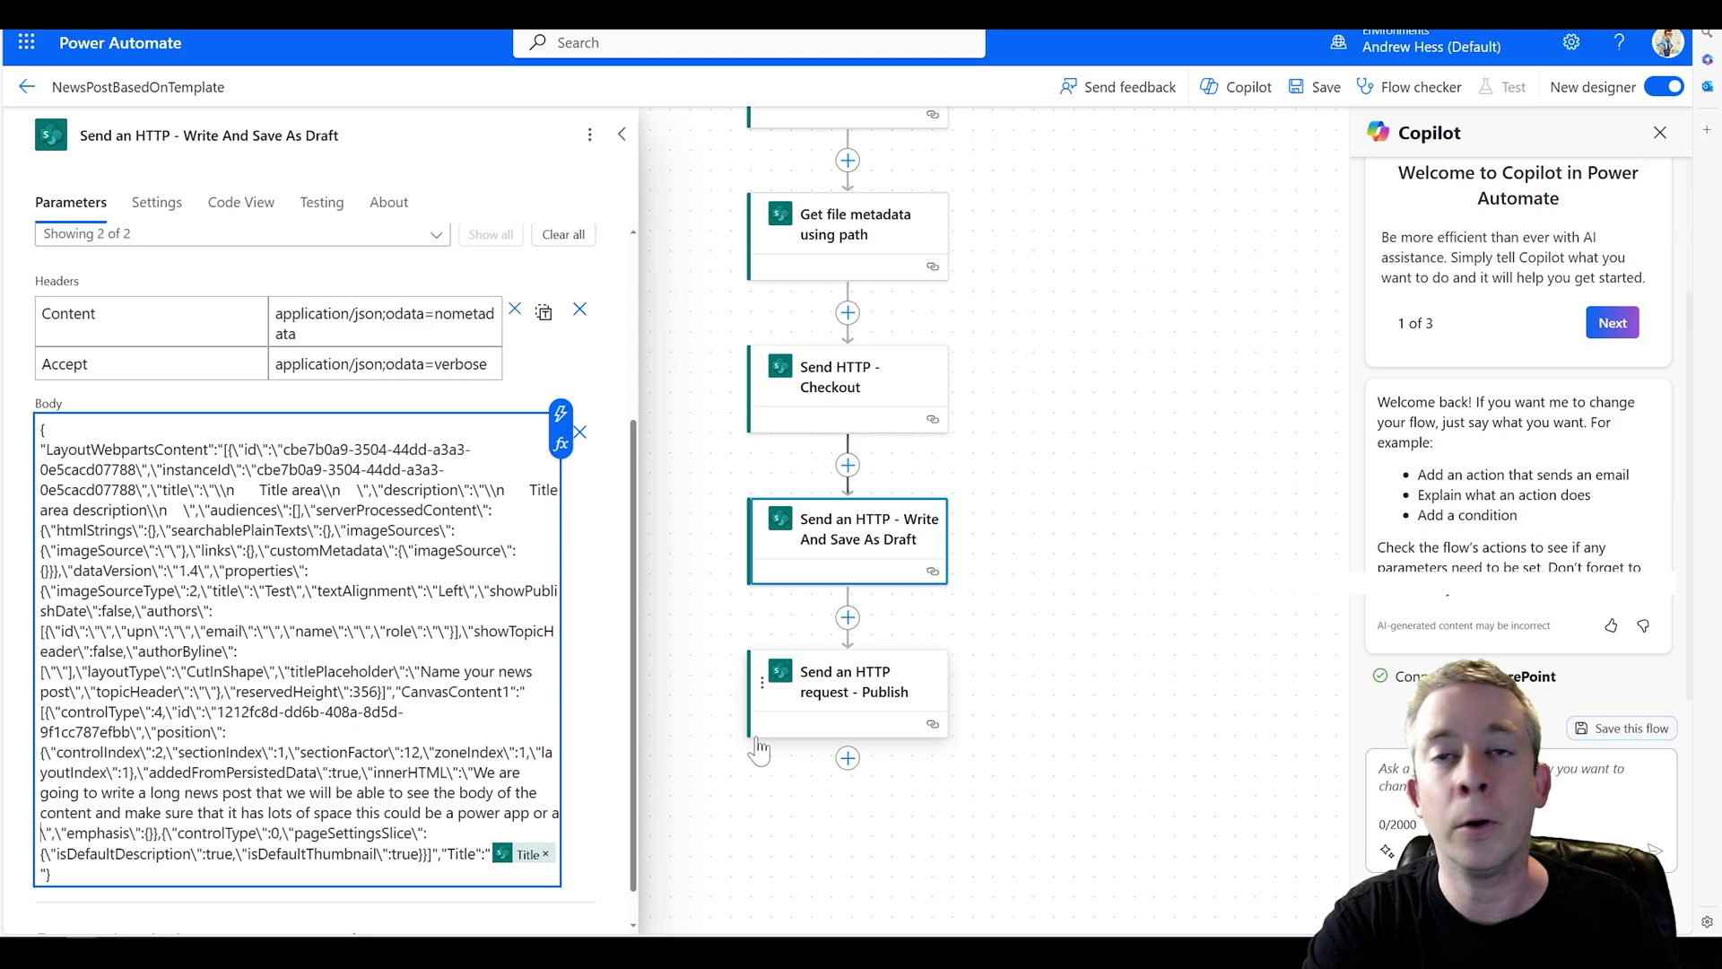
pyautogui.write(' email who knows w')
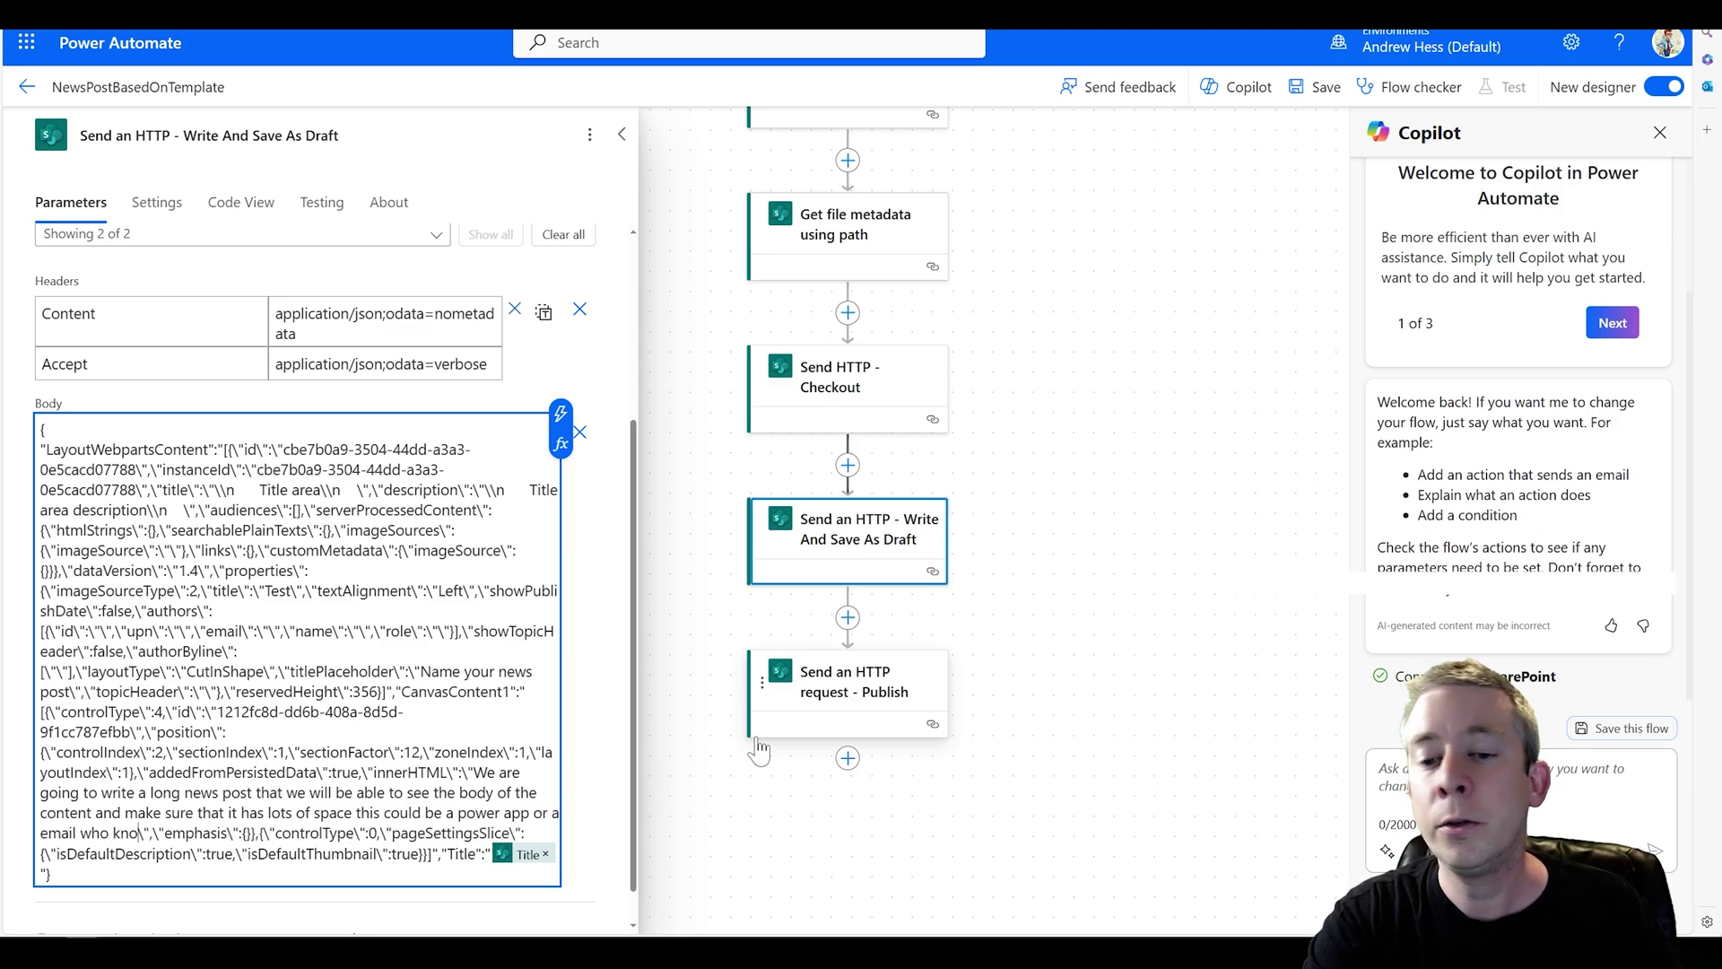
pyautogui.write('hat it could be bu')
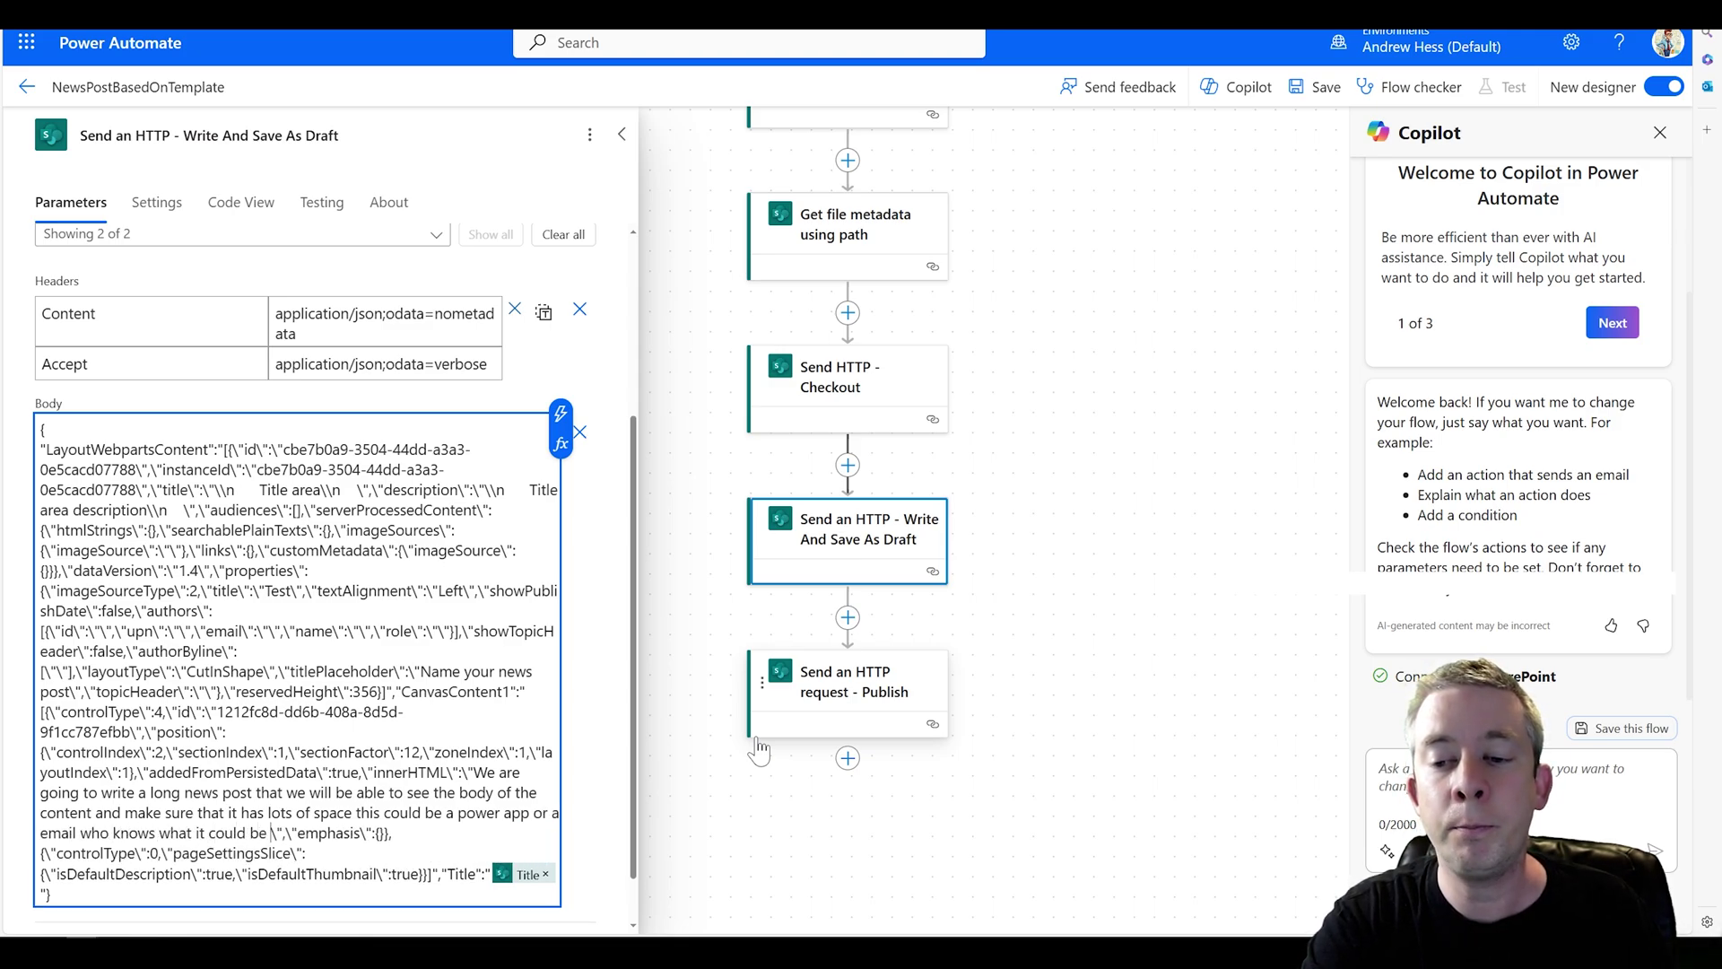
pyautogui.write('t this is my body.')
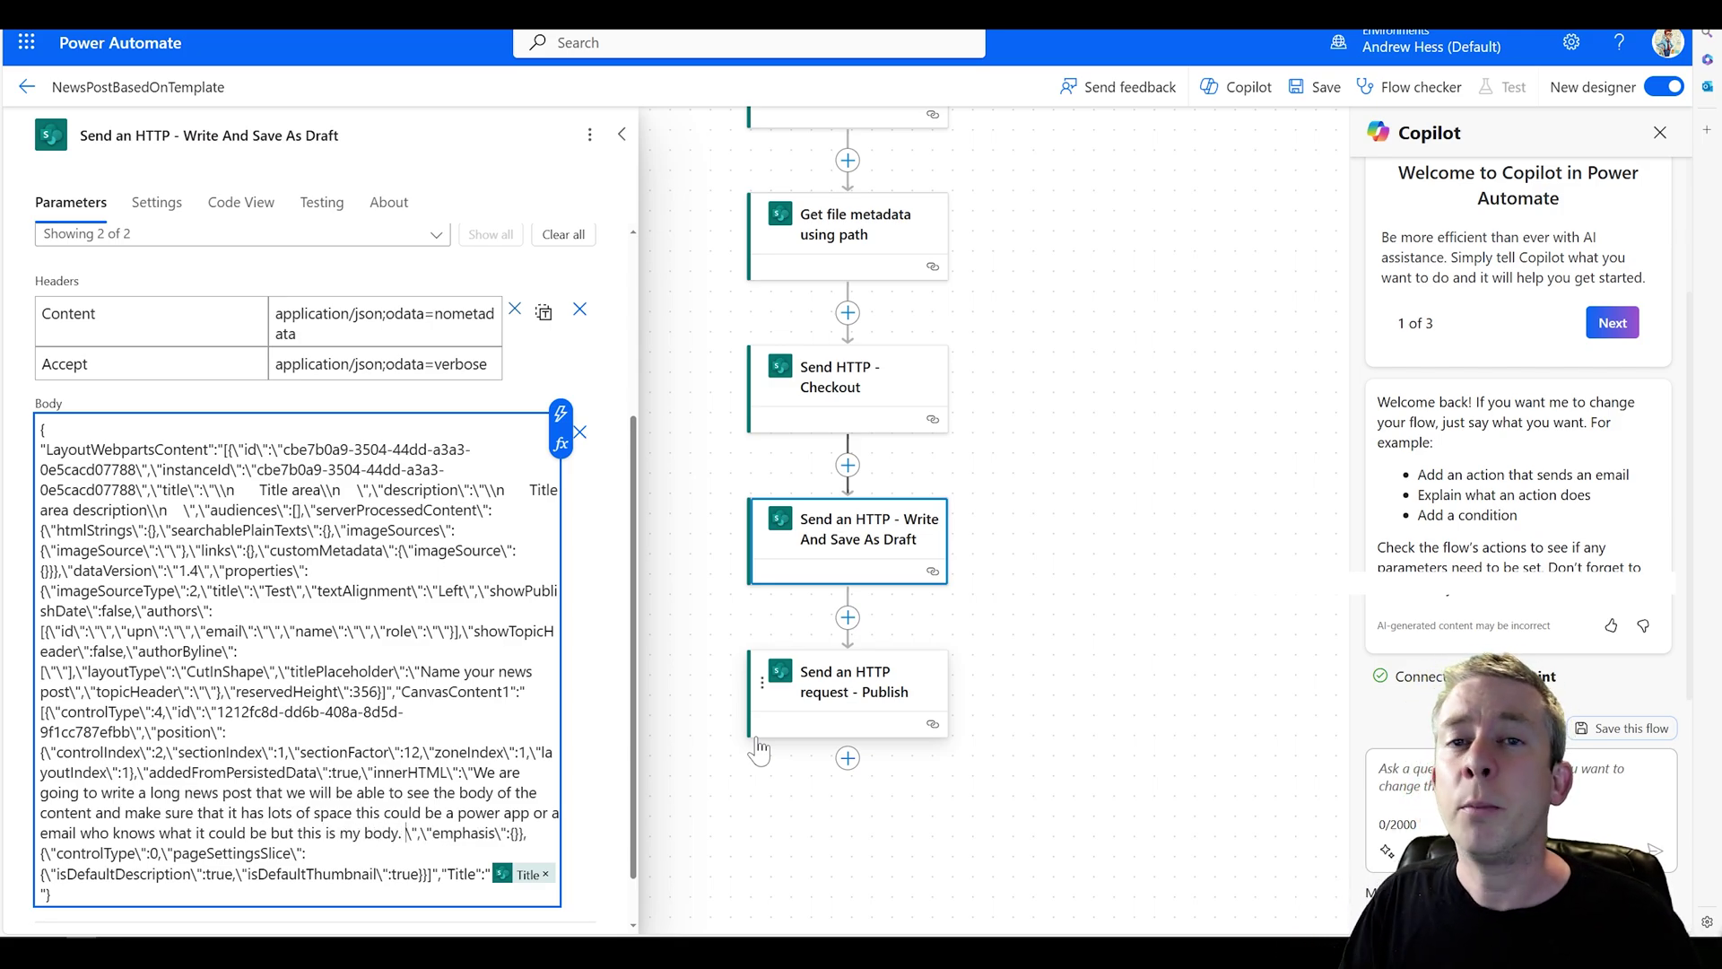
# - Save the flow and start a manual test run
pyautogui.click(1319, 88)
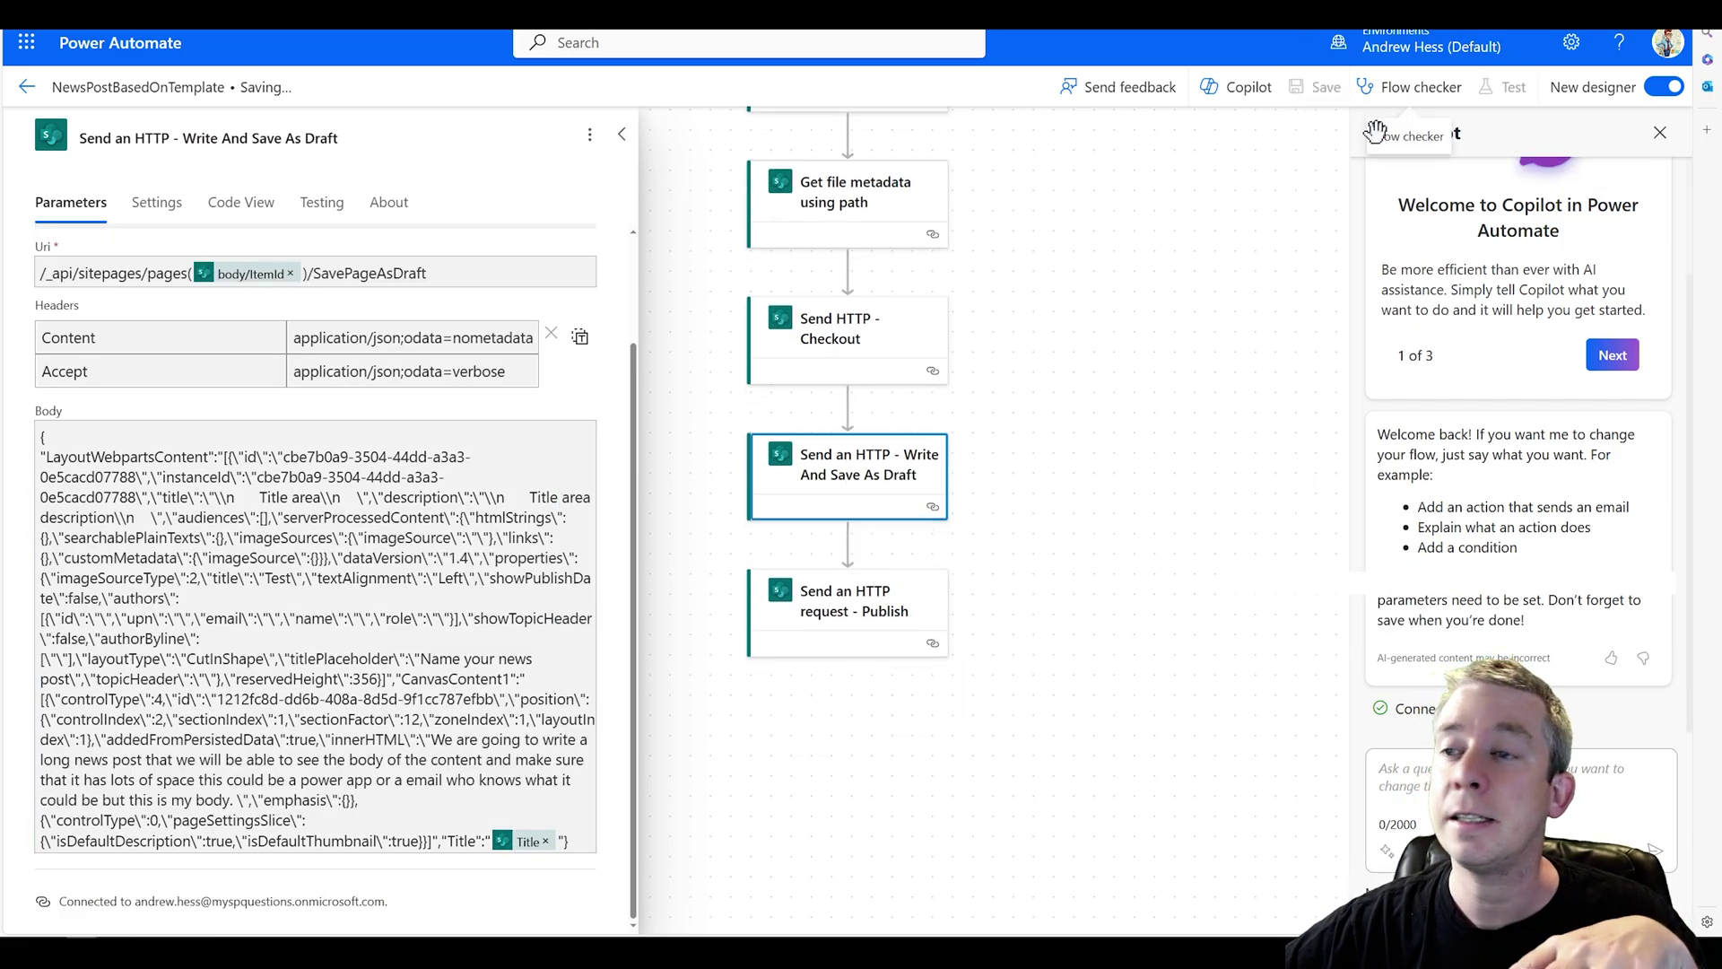
pyautogui.click(1506, 87)
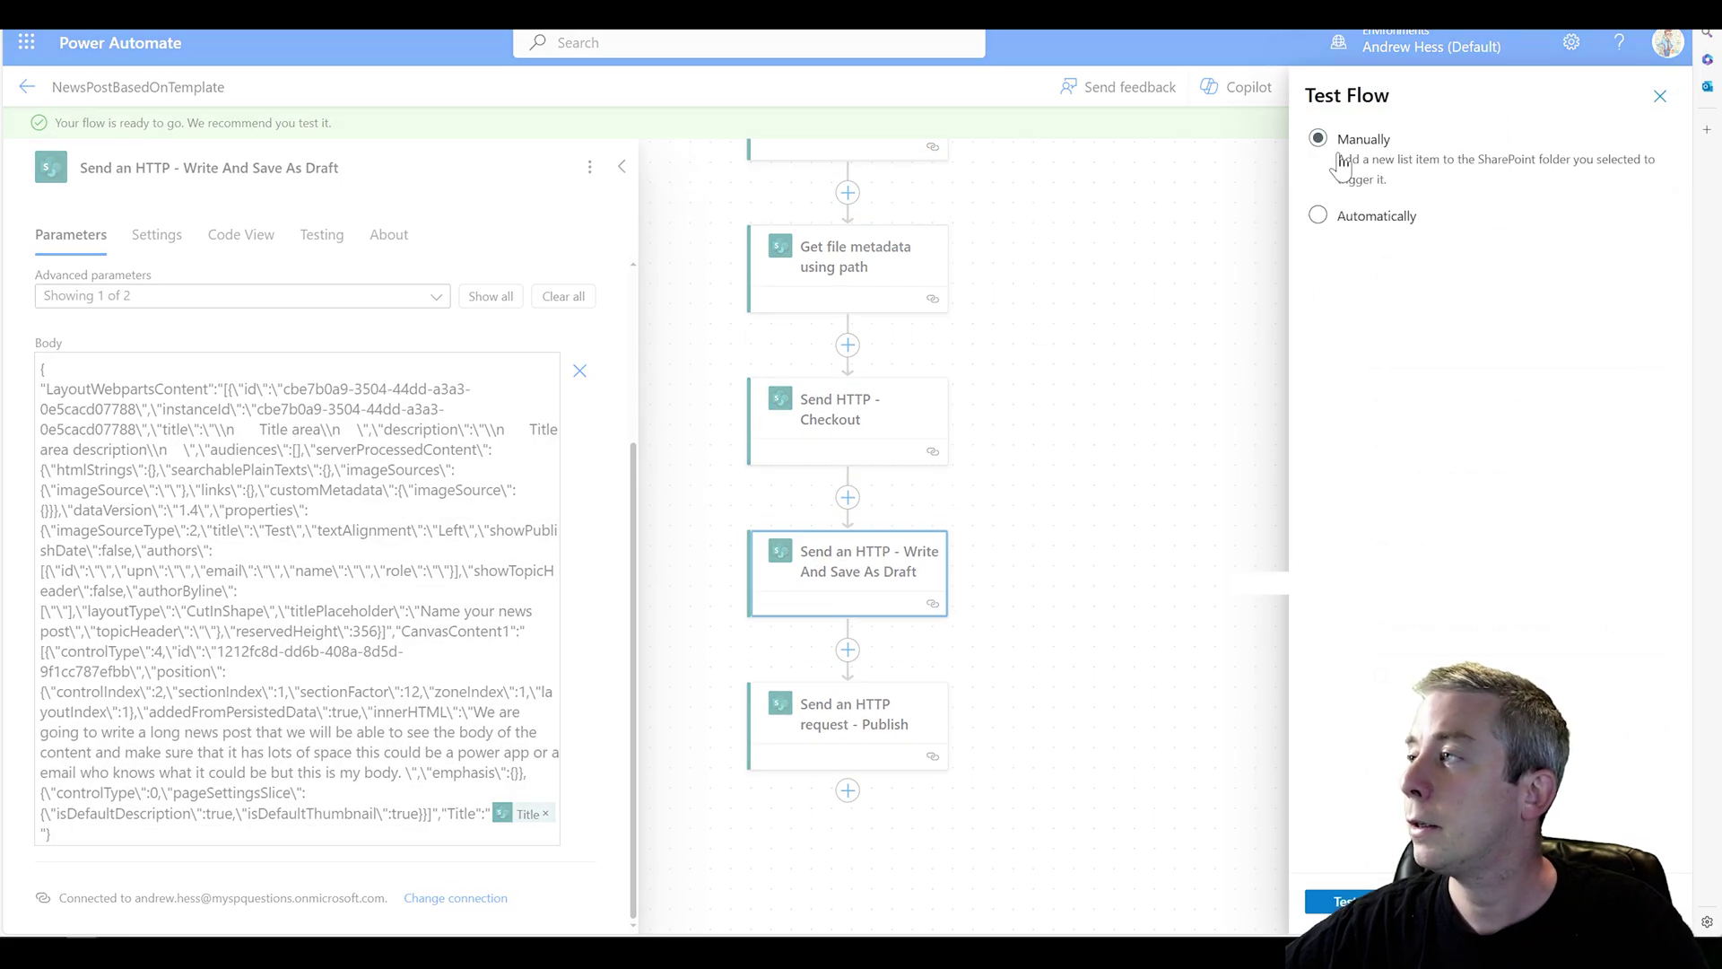
pyautogui.click(1336, 900)
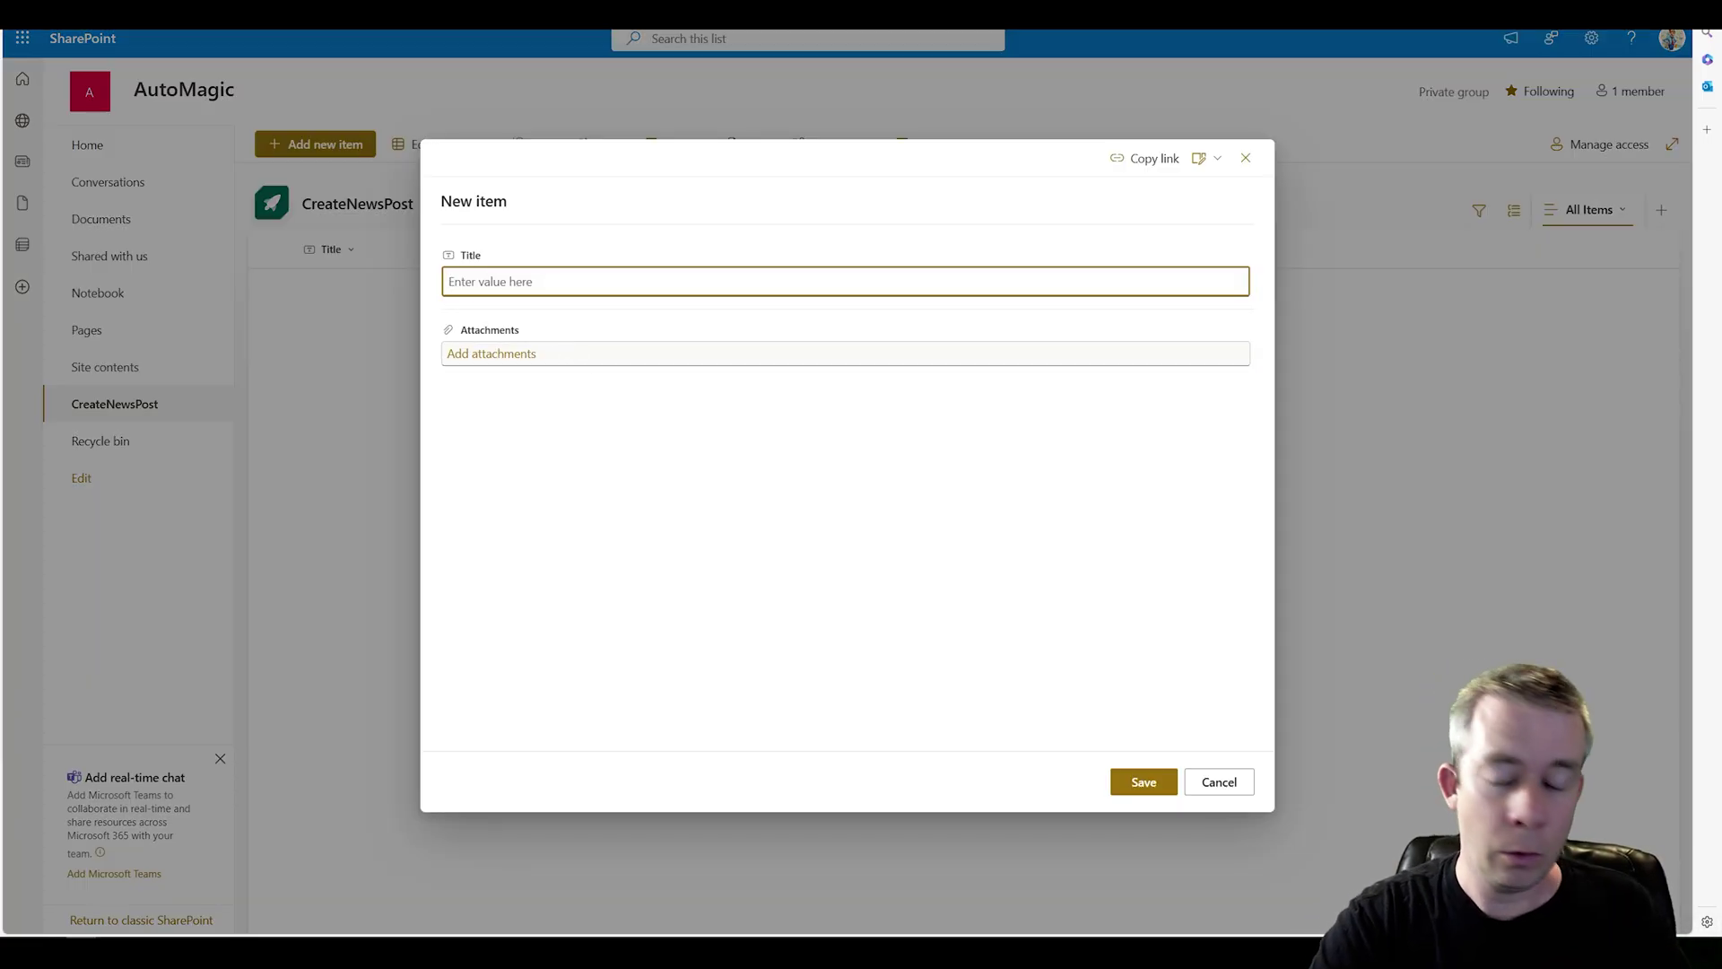
# - Create two list items titled 'First News Post' and 'Second News Post', saving each
pyautogui.write('First nwe')
pyautogui.press('BackSpace')
pyautogui.press('BackSpace')
pyautogui.write('e')
pyautogui.write('News Post')
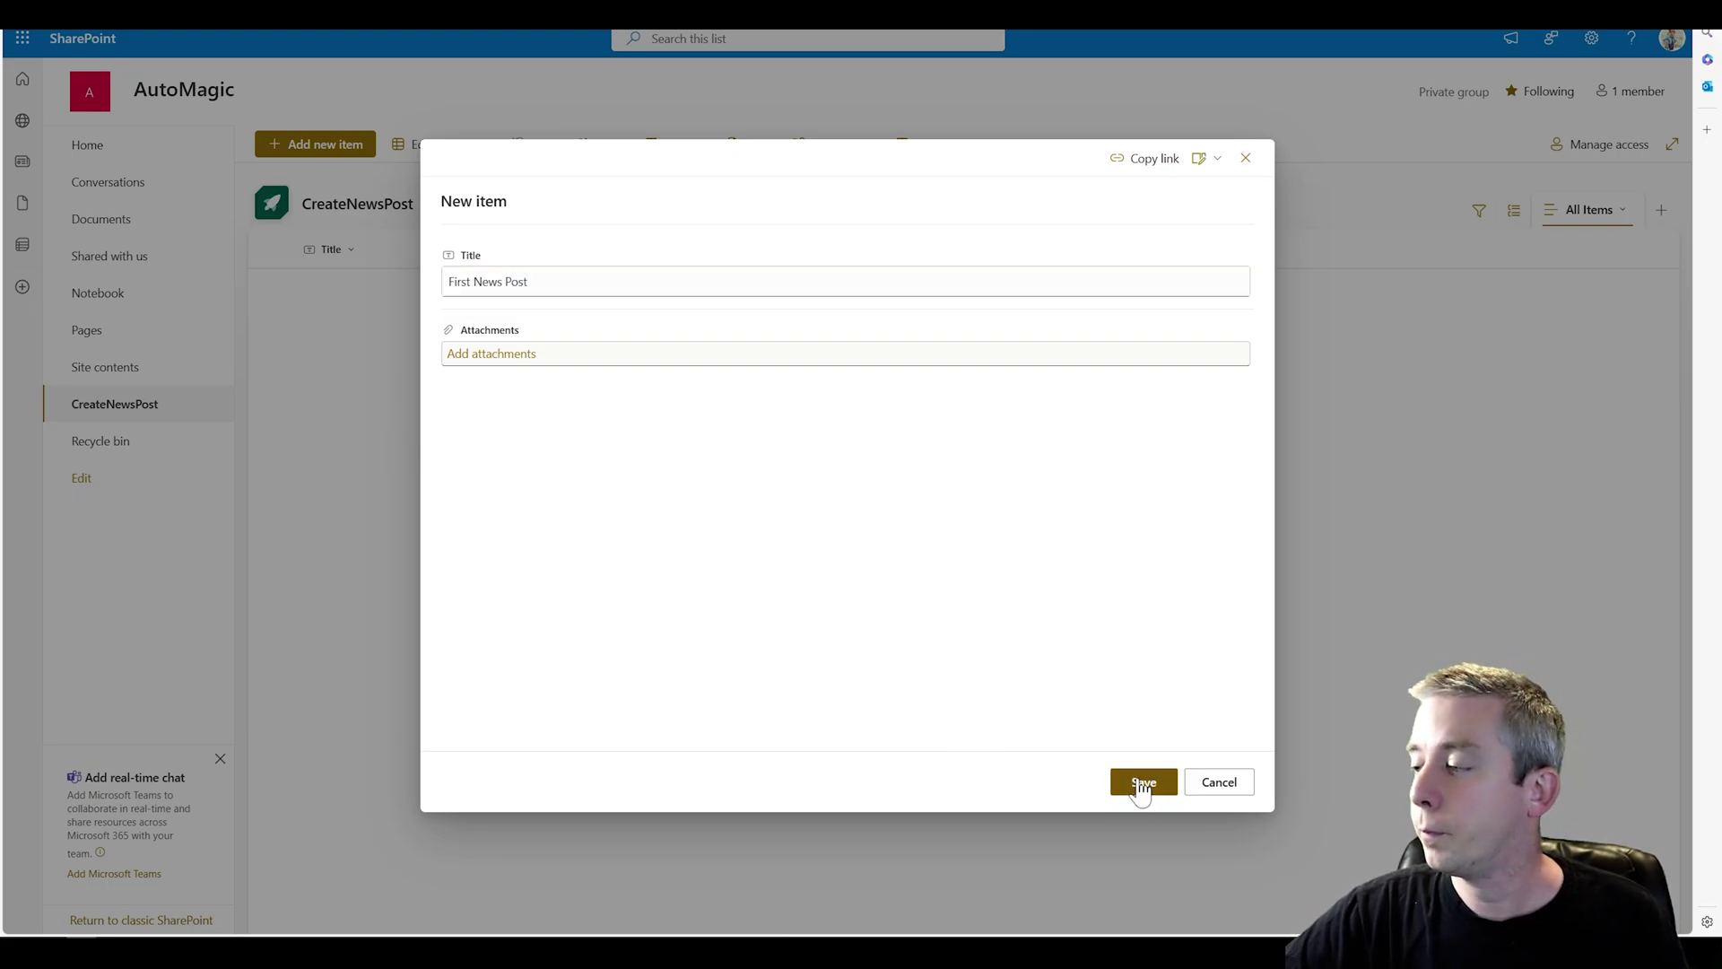
pyautogui.click(1140, 781)
pyautogui.click(321, 145)
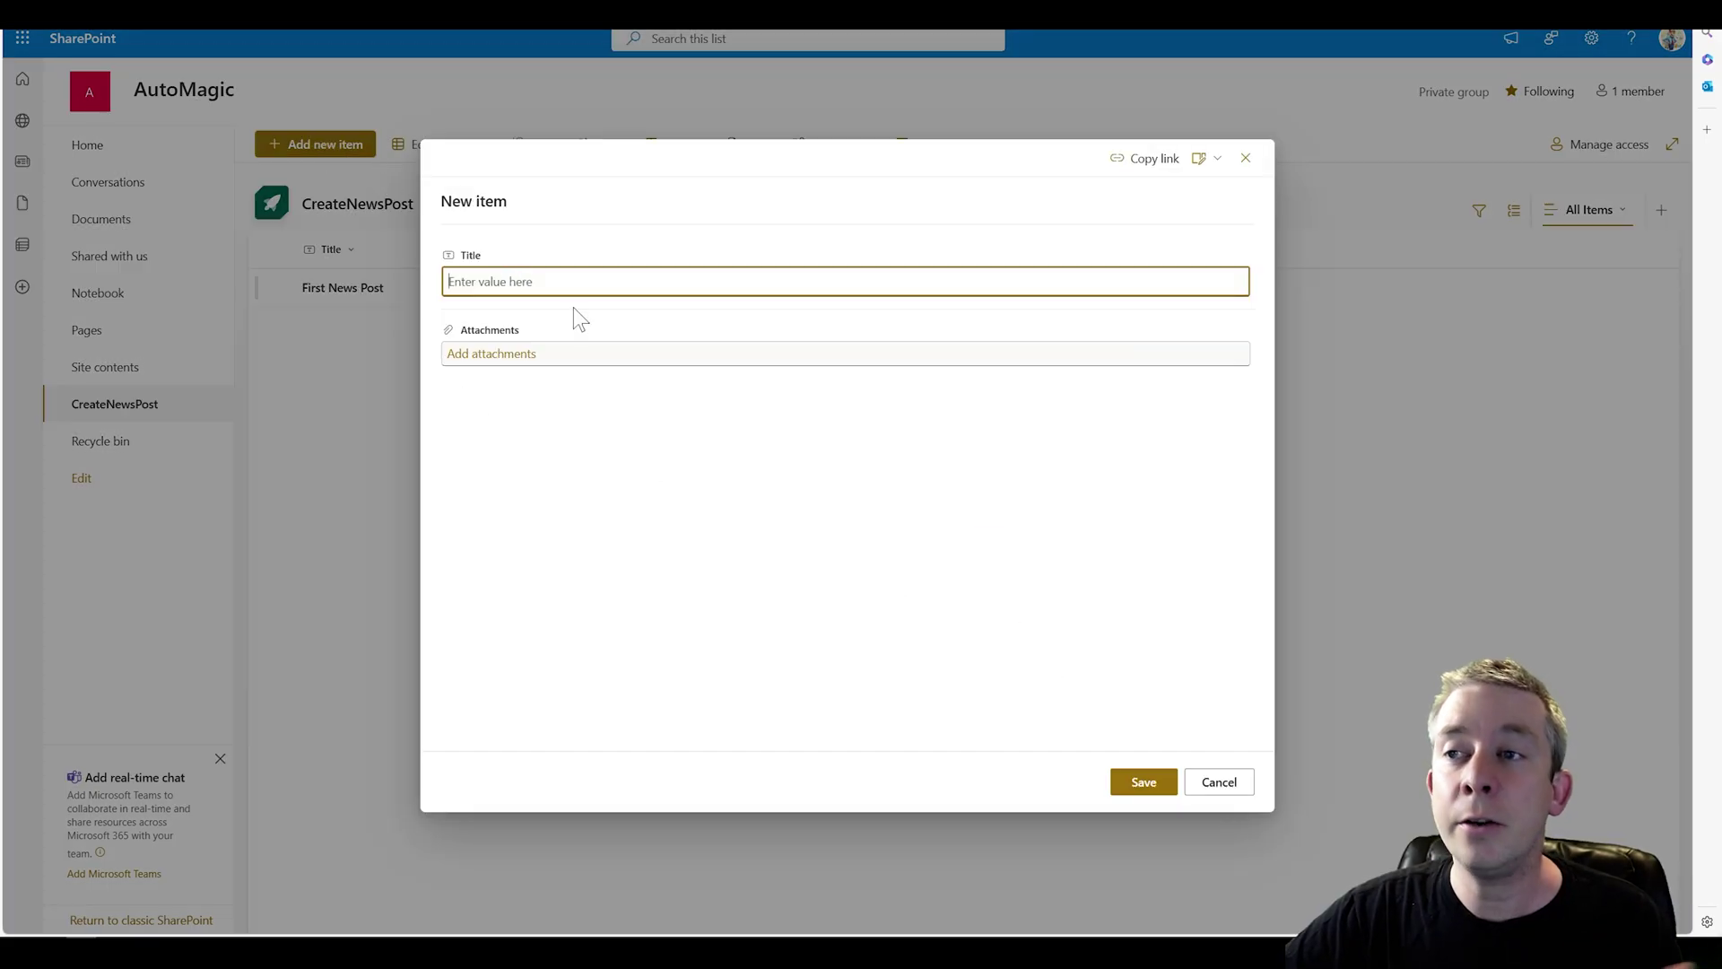
pyautogui.write('Second ')
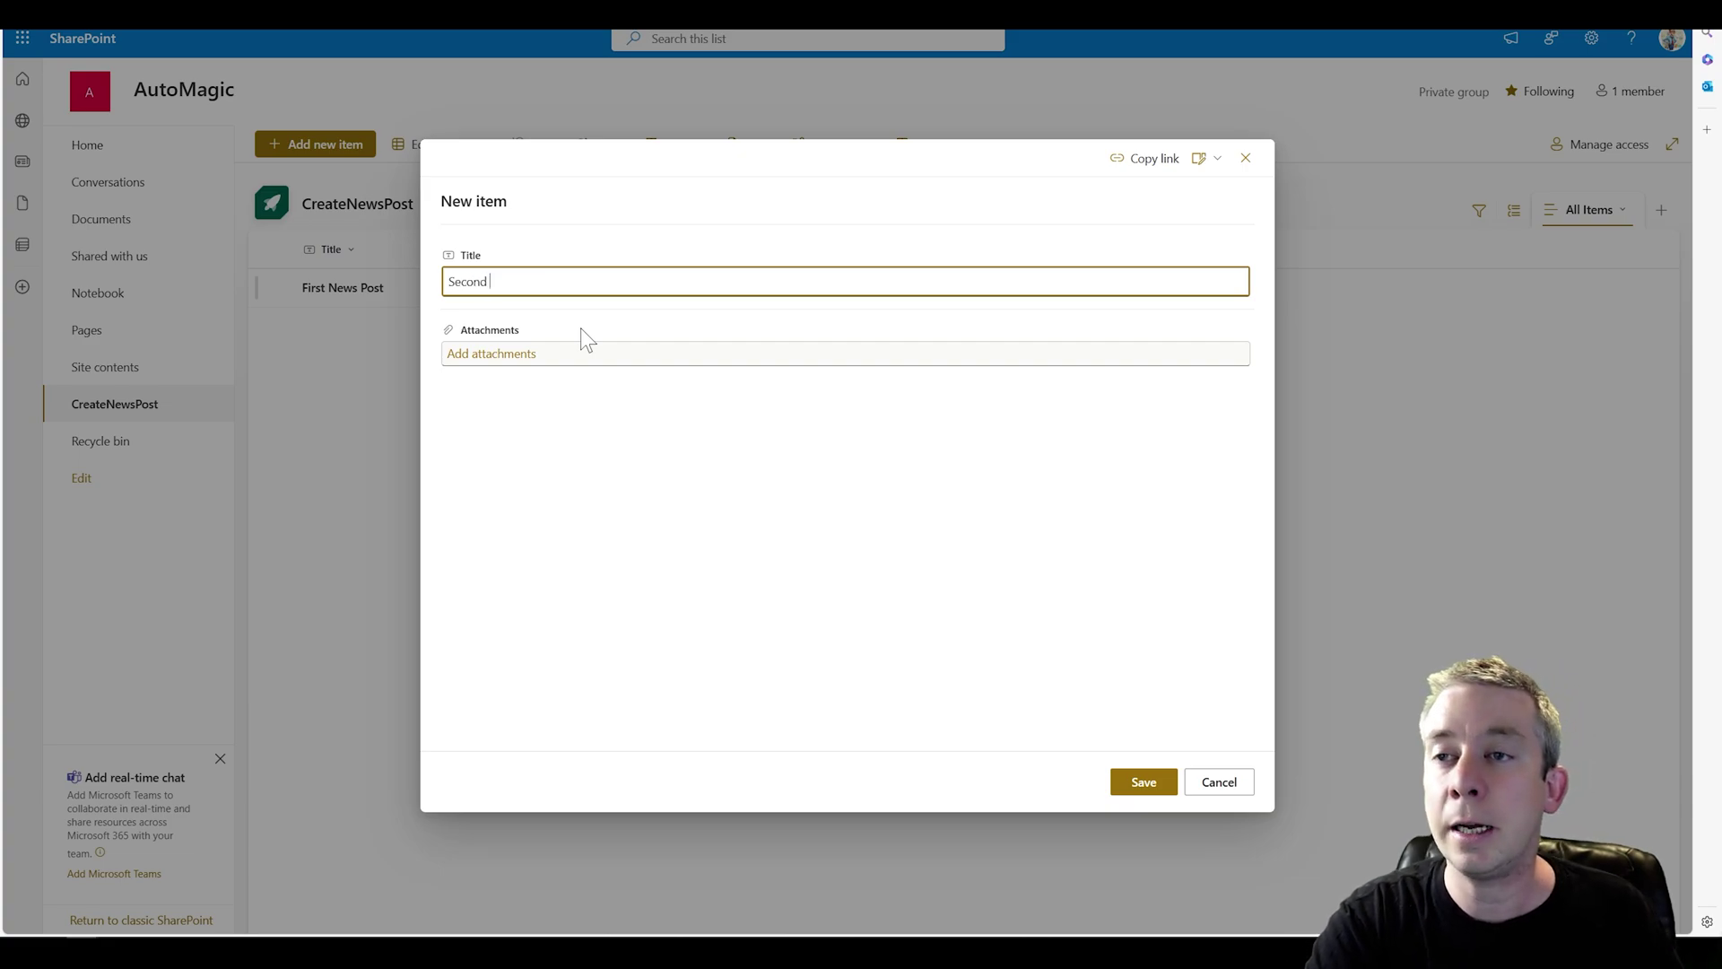
pyautogui.write('News Post')
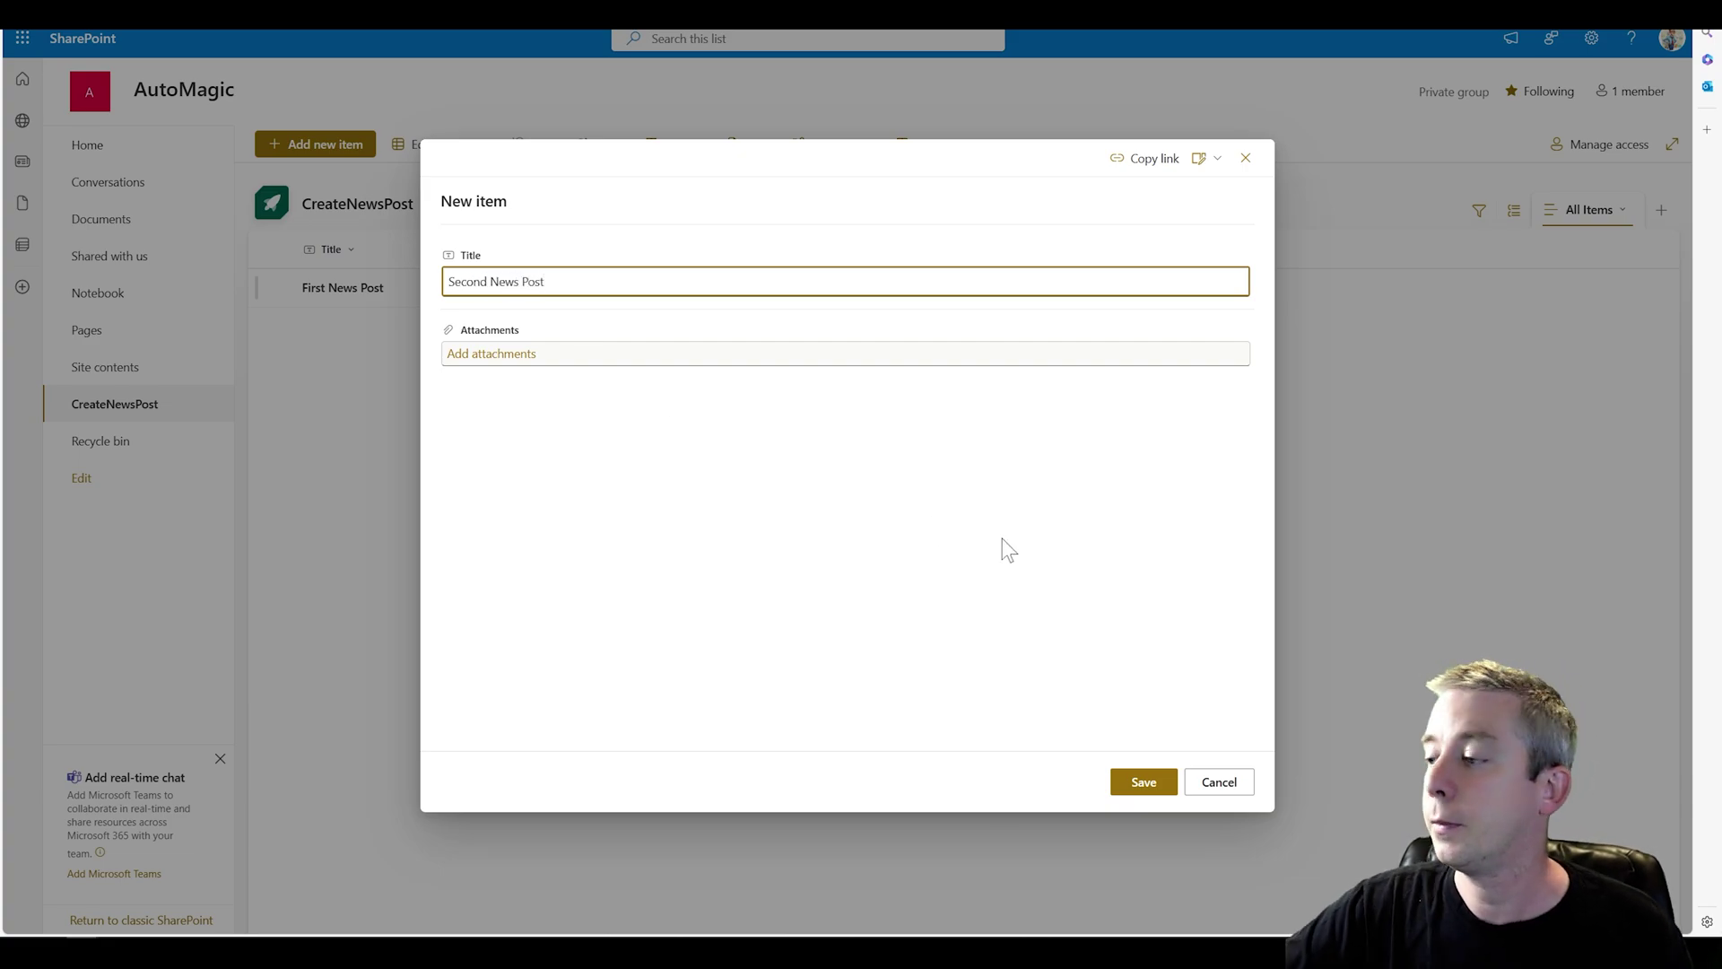
pyautogui.click(1144, 782)
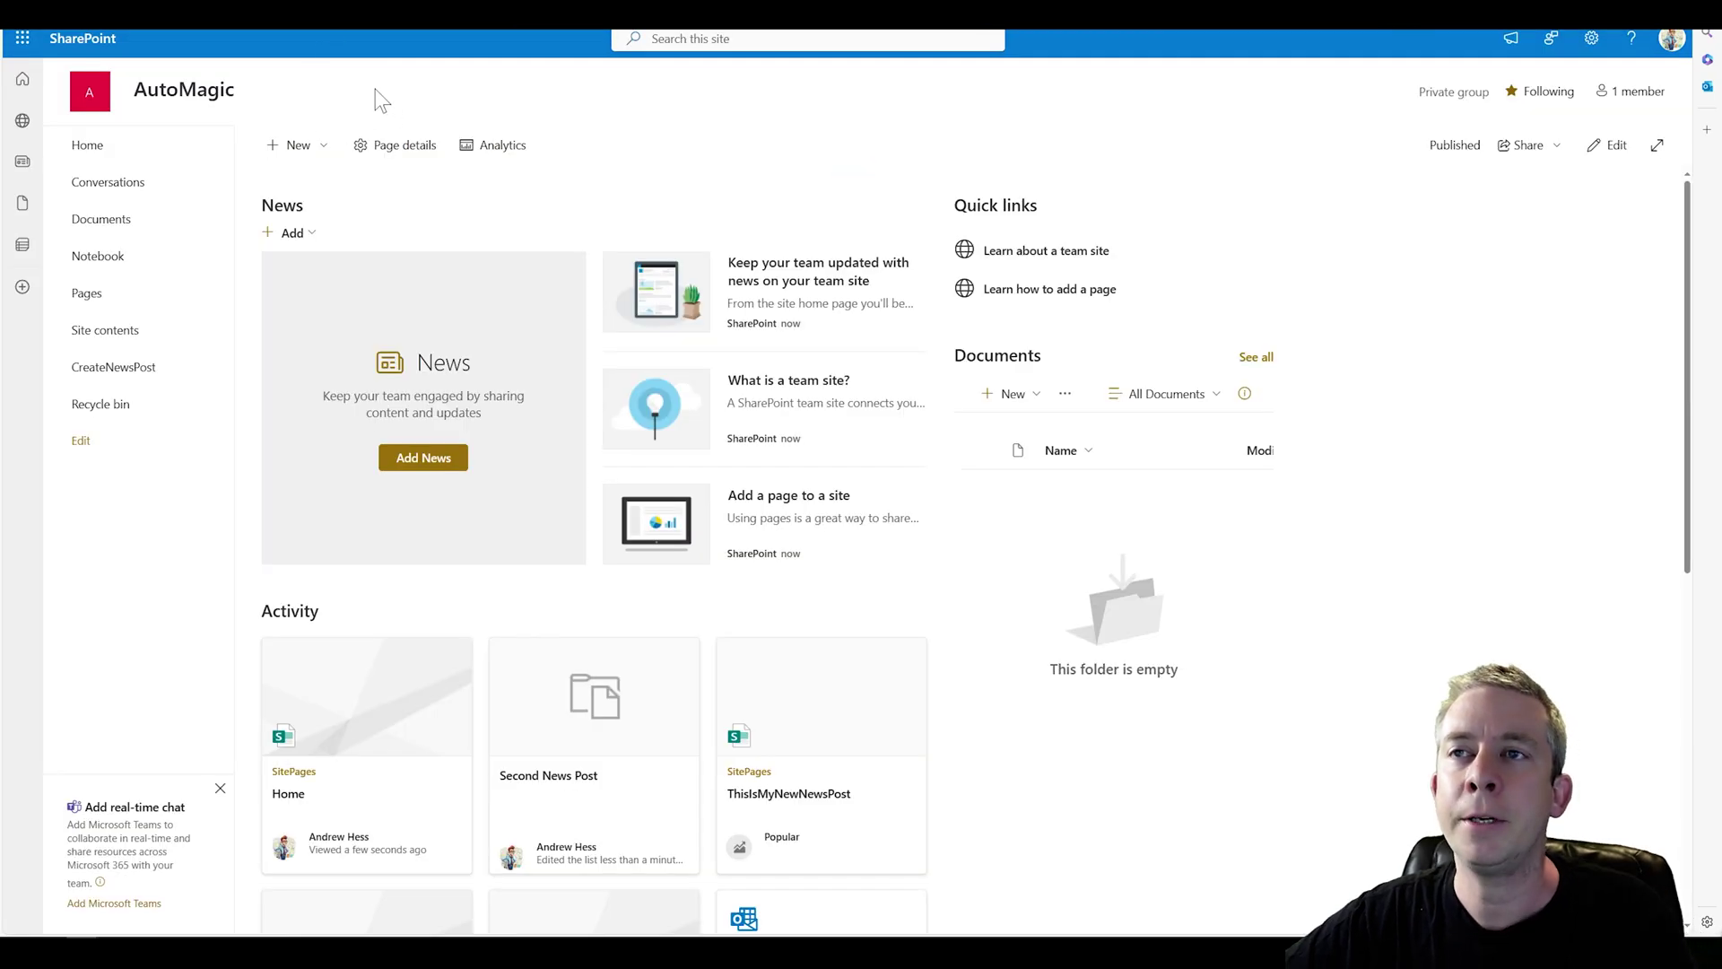
# - Confirm every step of the flow's test run succeeded, then go back to the SharePoint home page
pyautogui.press('F5')
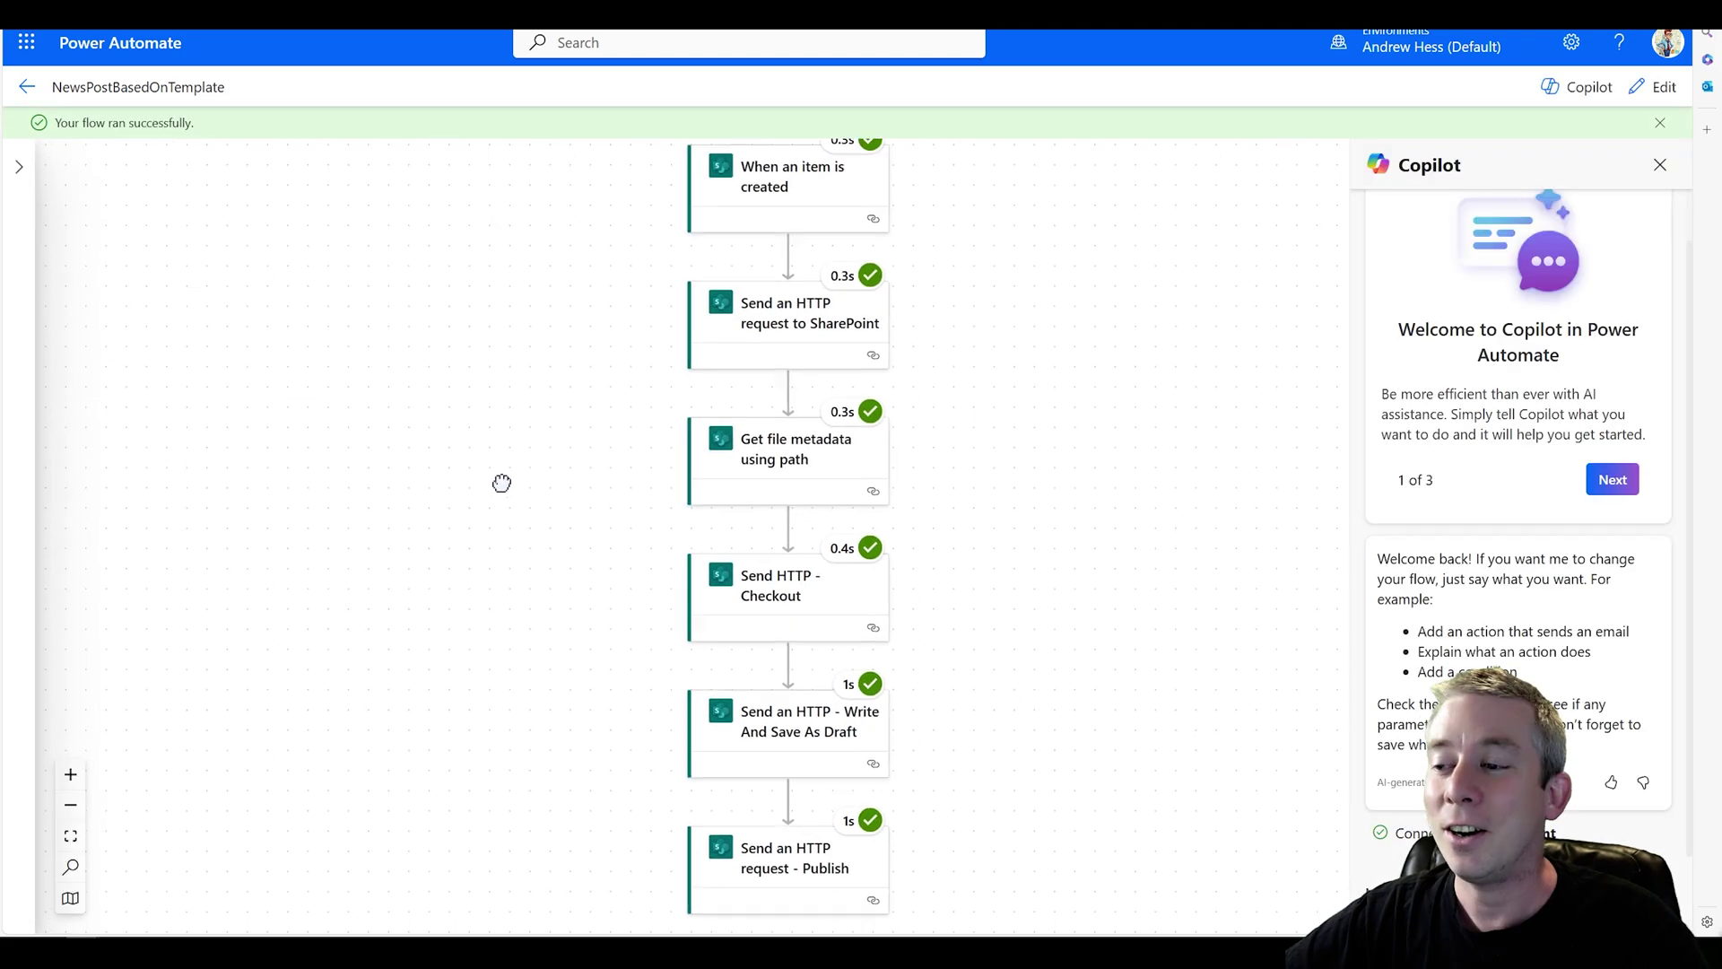
pyautogui.scroll(-2, 499, 475)
pyautogui.scroll(1, 502, 417)
pyautogui.scroll(2, 518, 485)
pyautogui.hotkey('ctrl', 'Tab')
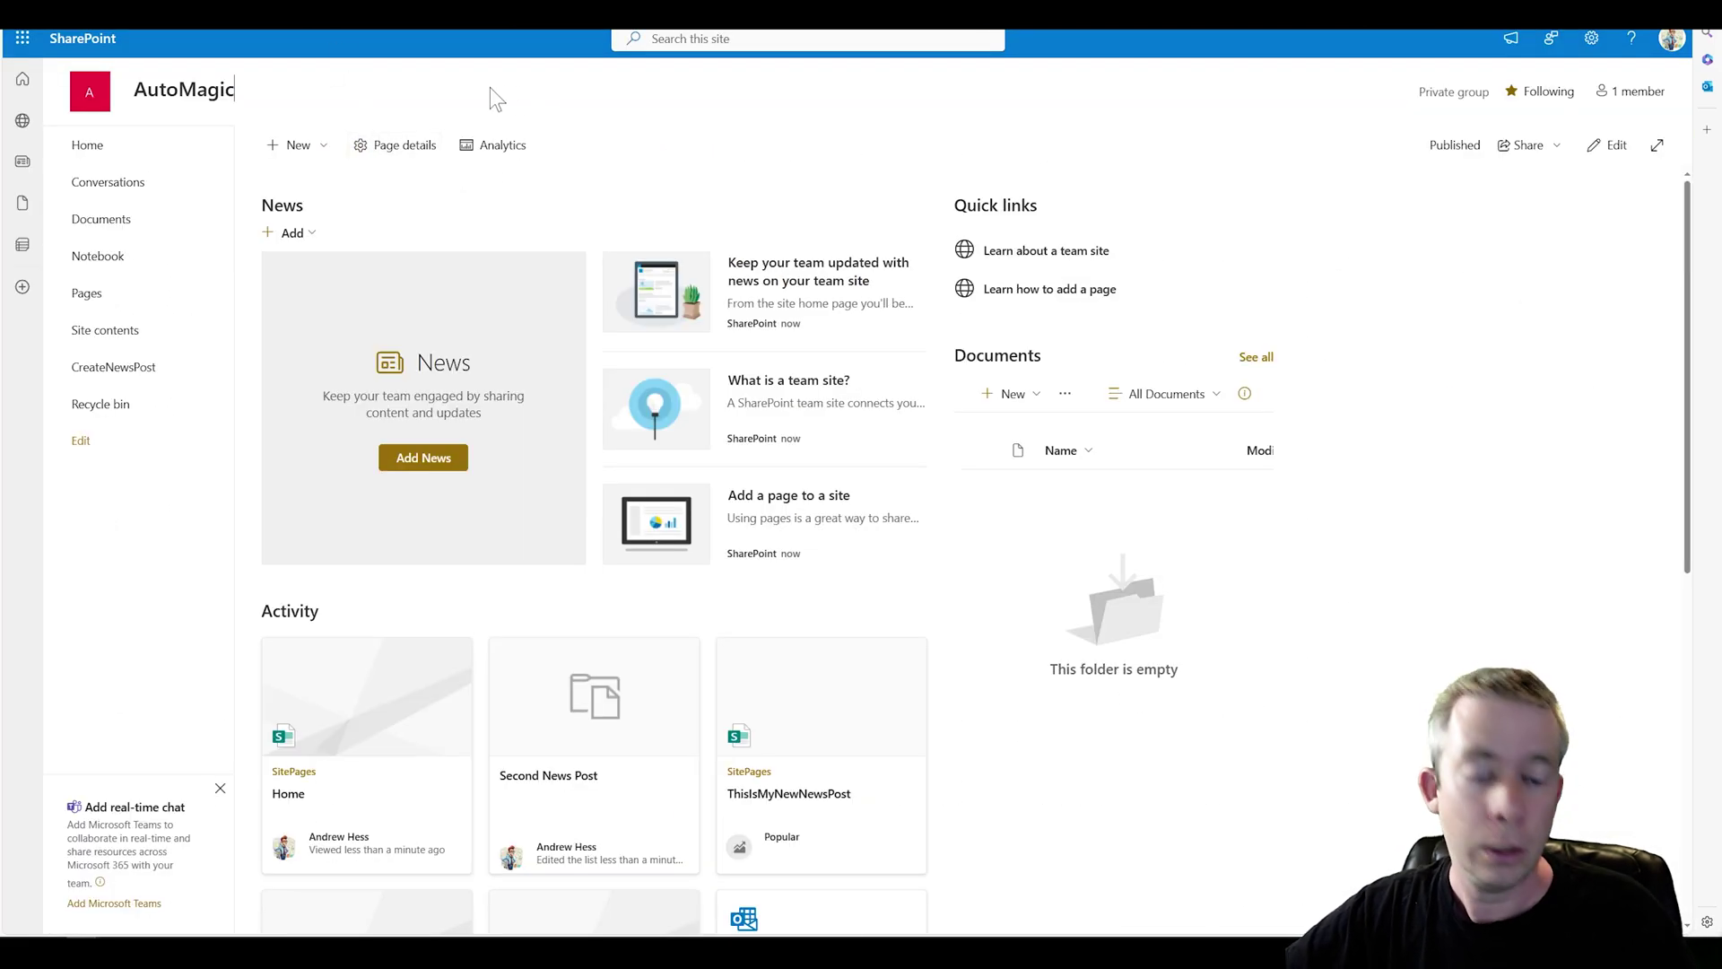
# - Reload the AutoMagic home page and open First News Post to review its body and title
pyautogui.press('F5')
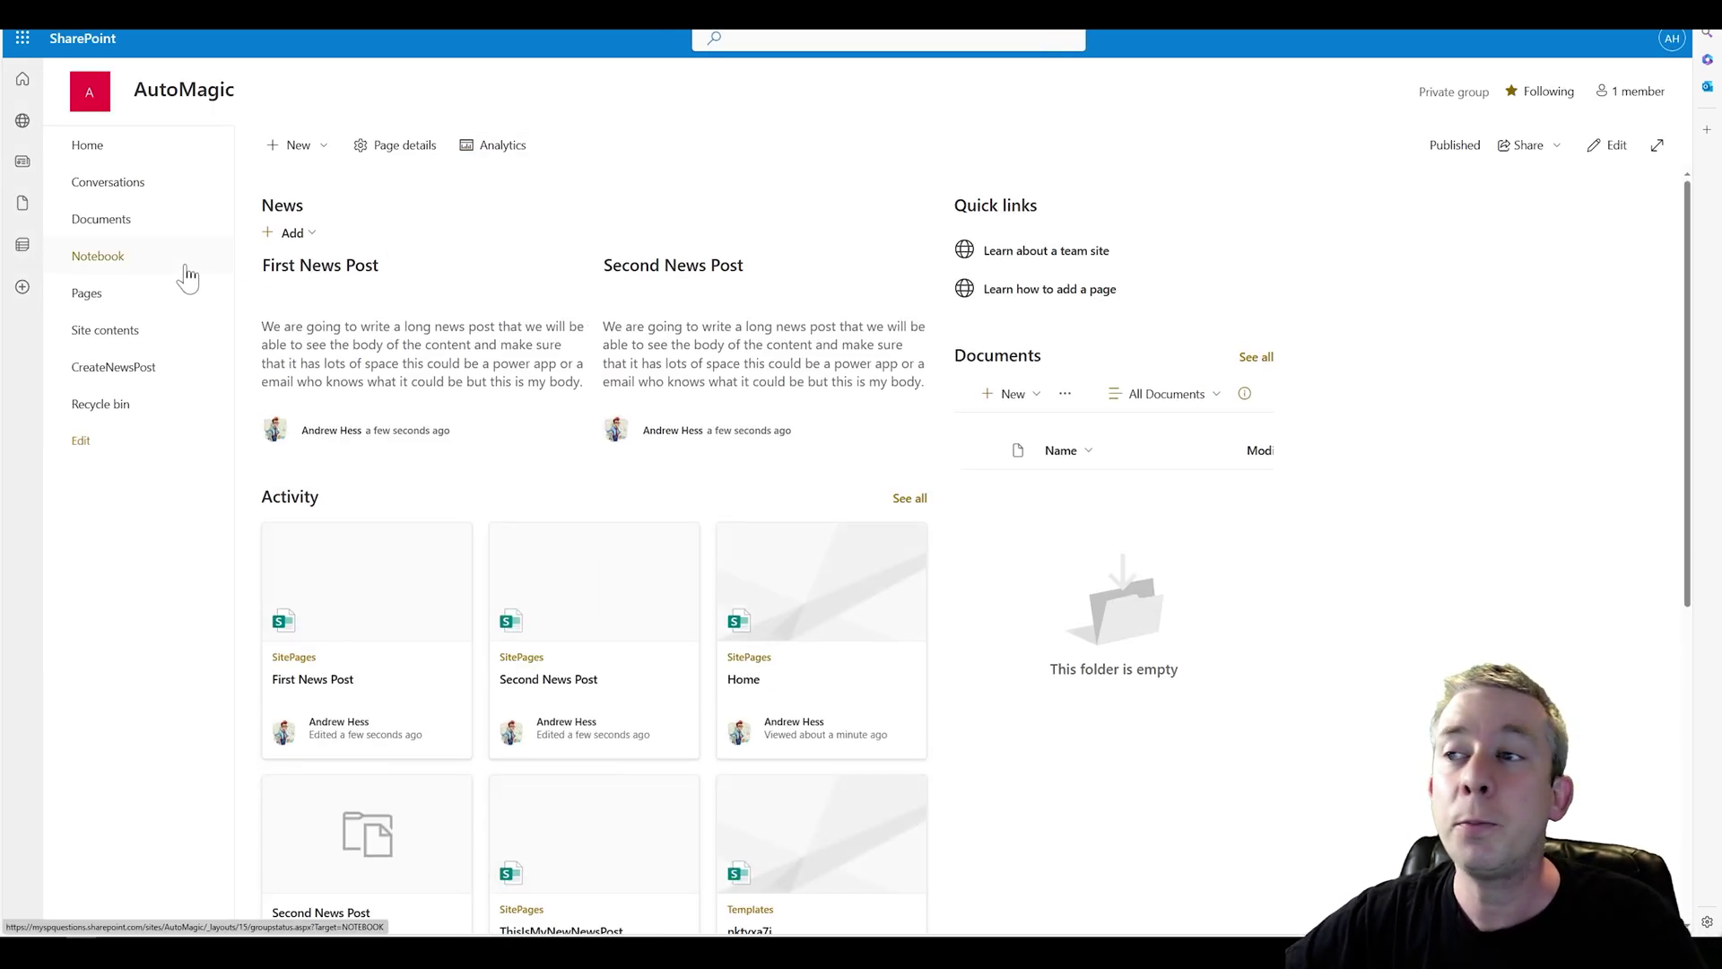
pyautogui.click(323, 280)
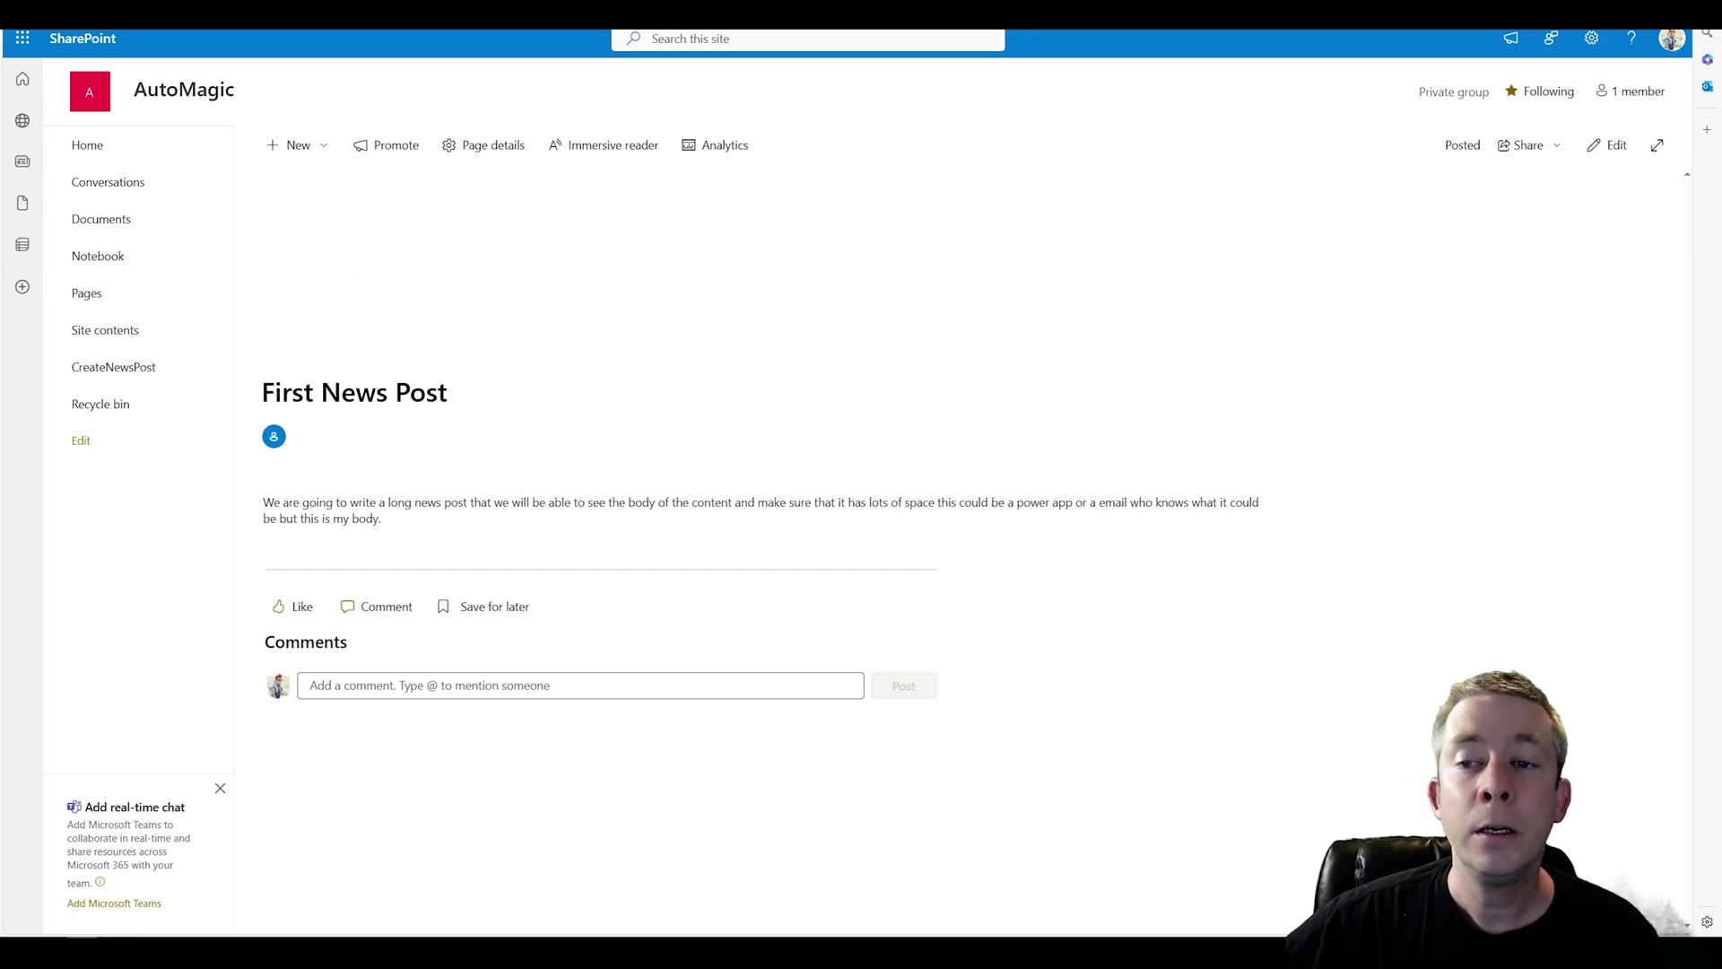
pyautogui.moveTo(263, 502); pyautogui.dragTo(380, 518)
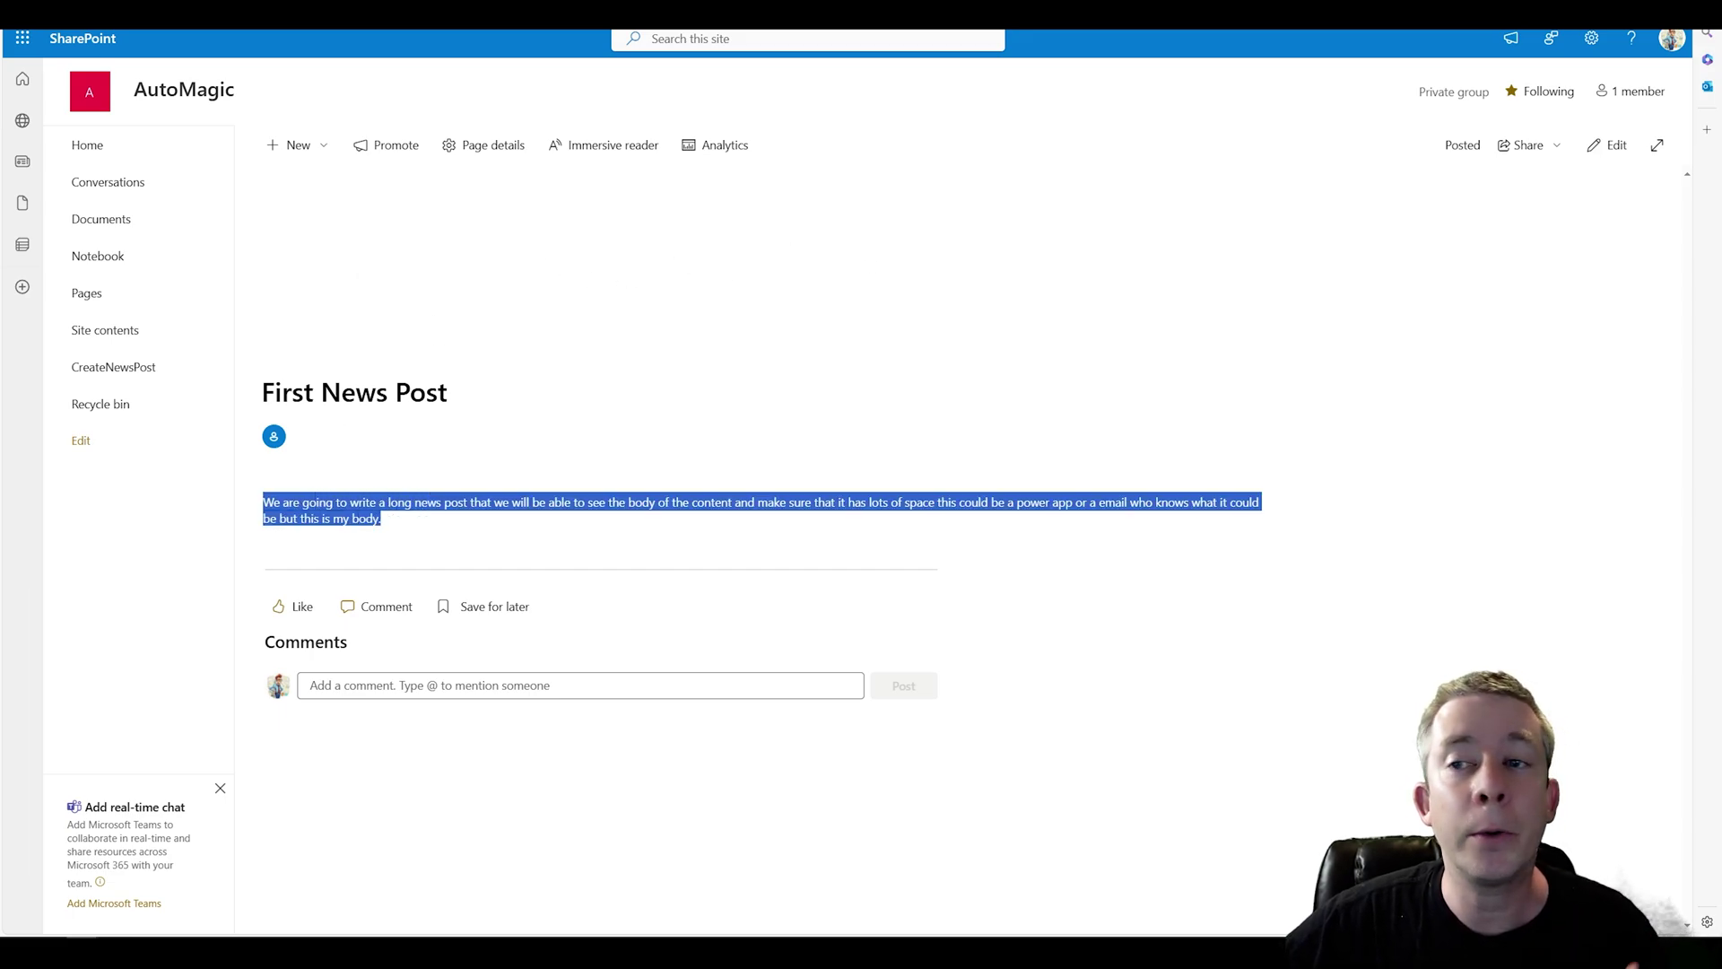
pyautogui.moveTo(263, 392); pyautogui.dragTo(454, 401)
pyautogui.hotkey('alt', 'Left')
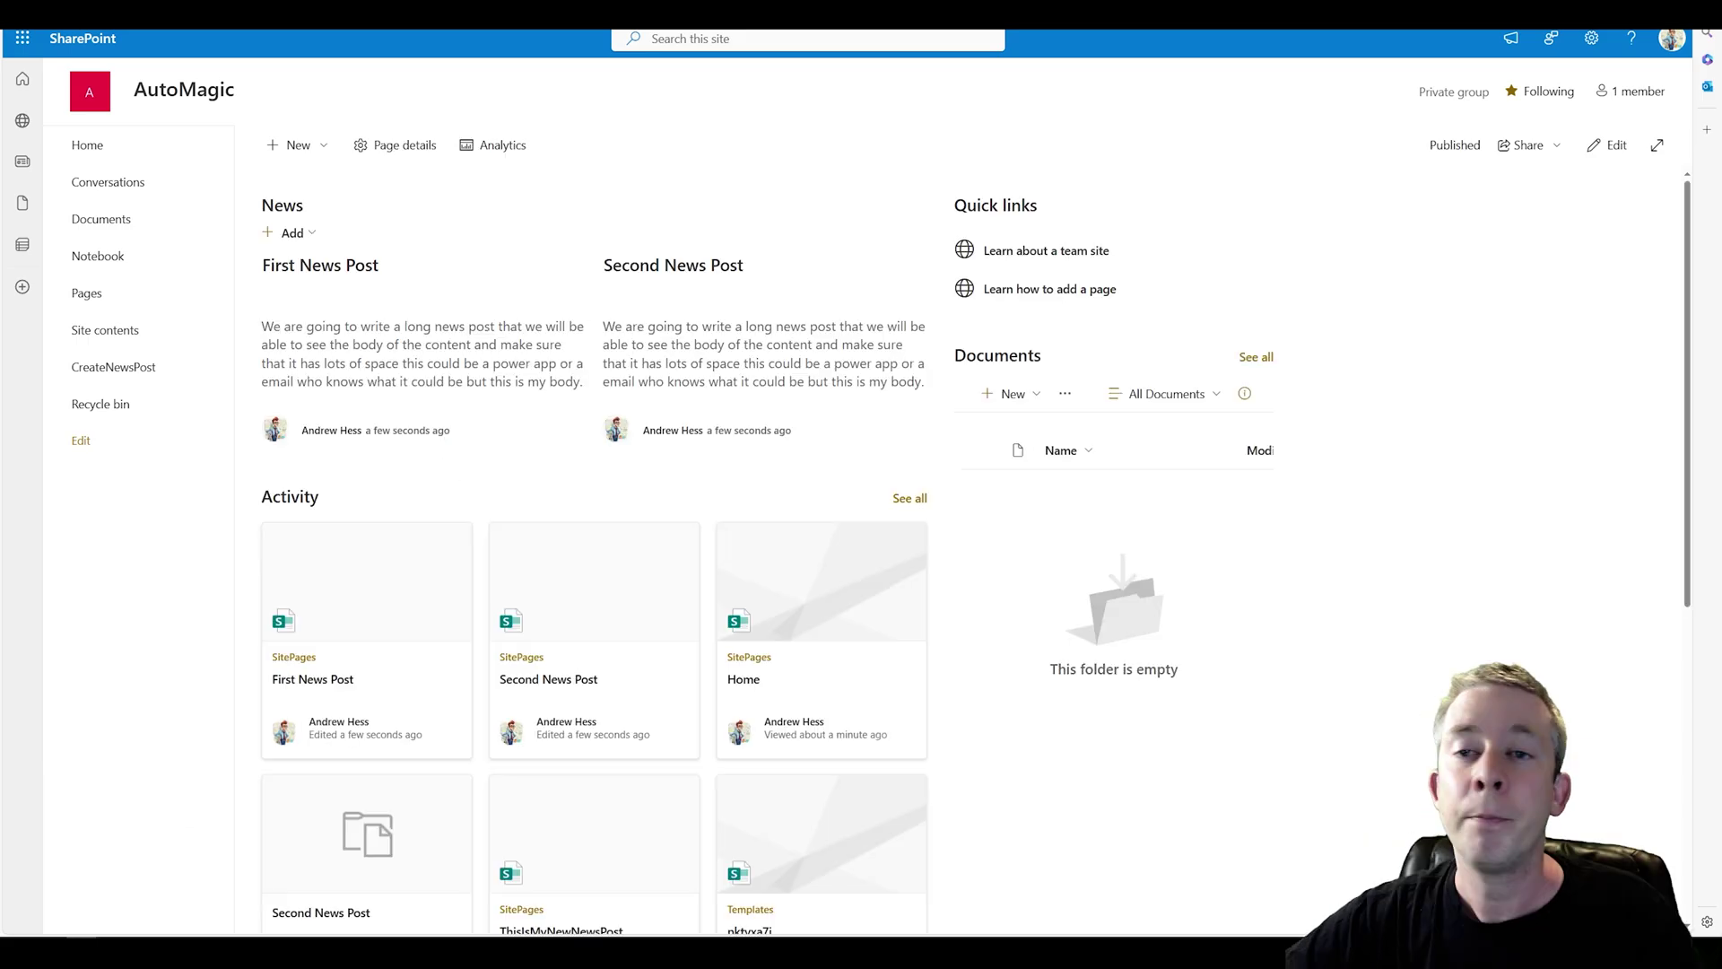
pyautogui.click(126, 340)
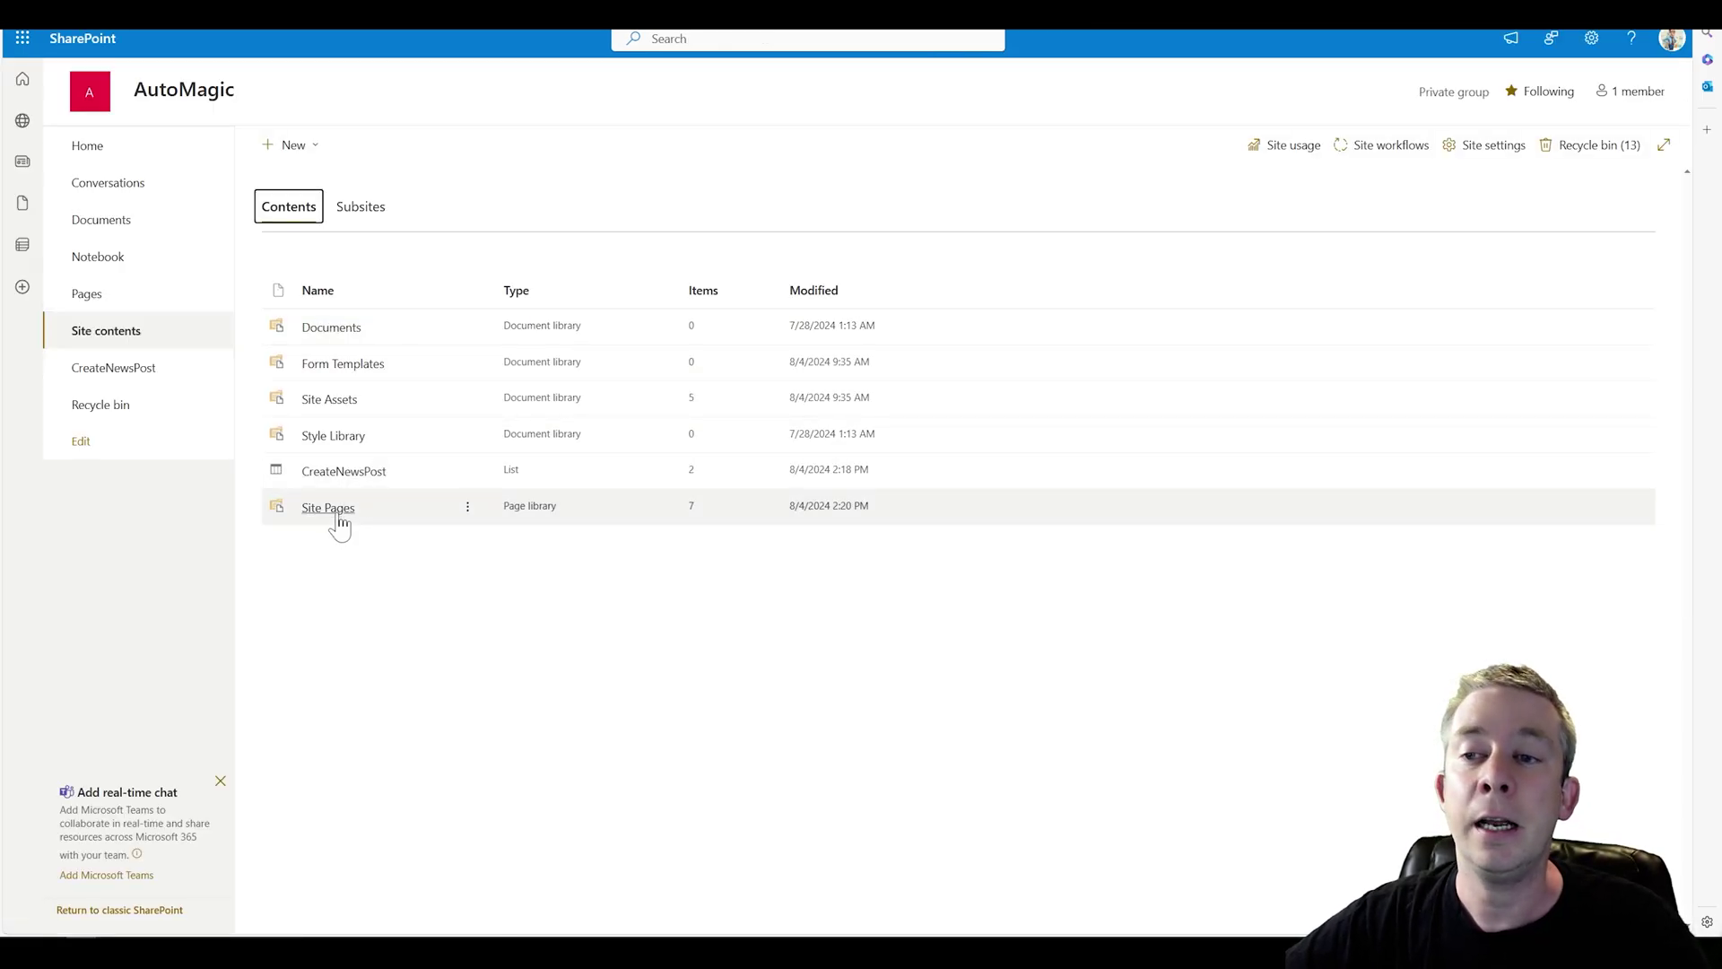
pyautogui.click(338, 514)
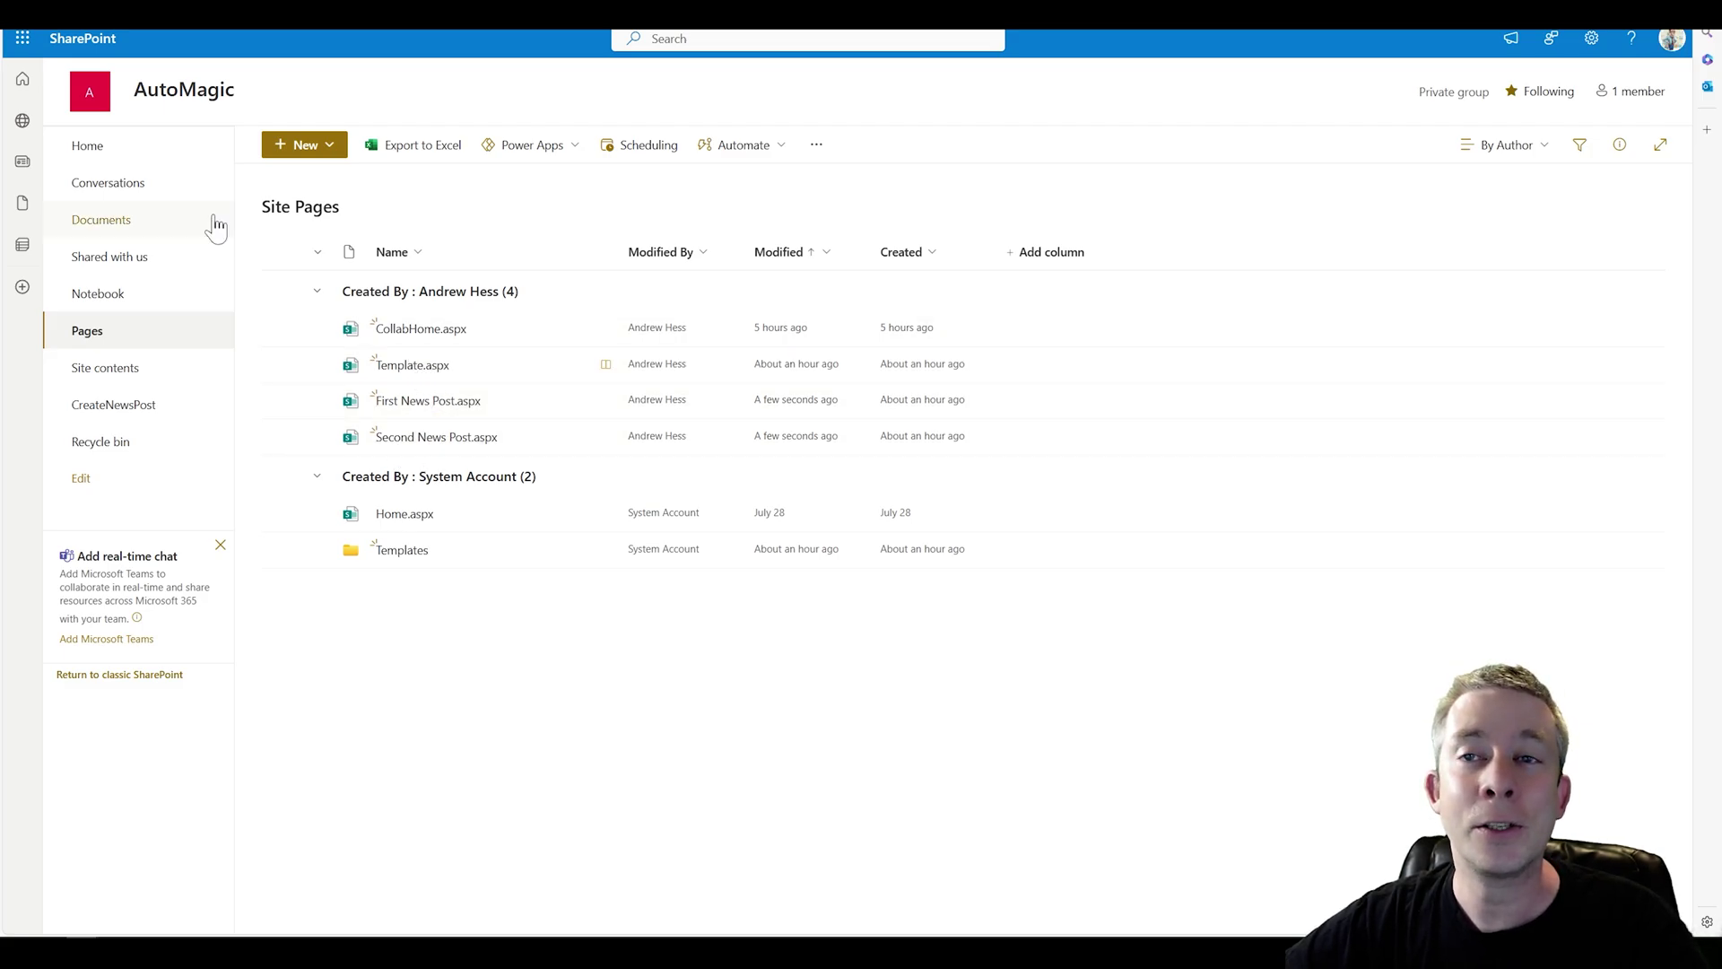
pyautogui.click(141, 161)
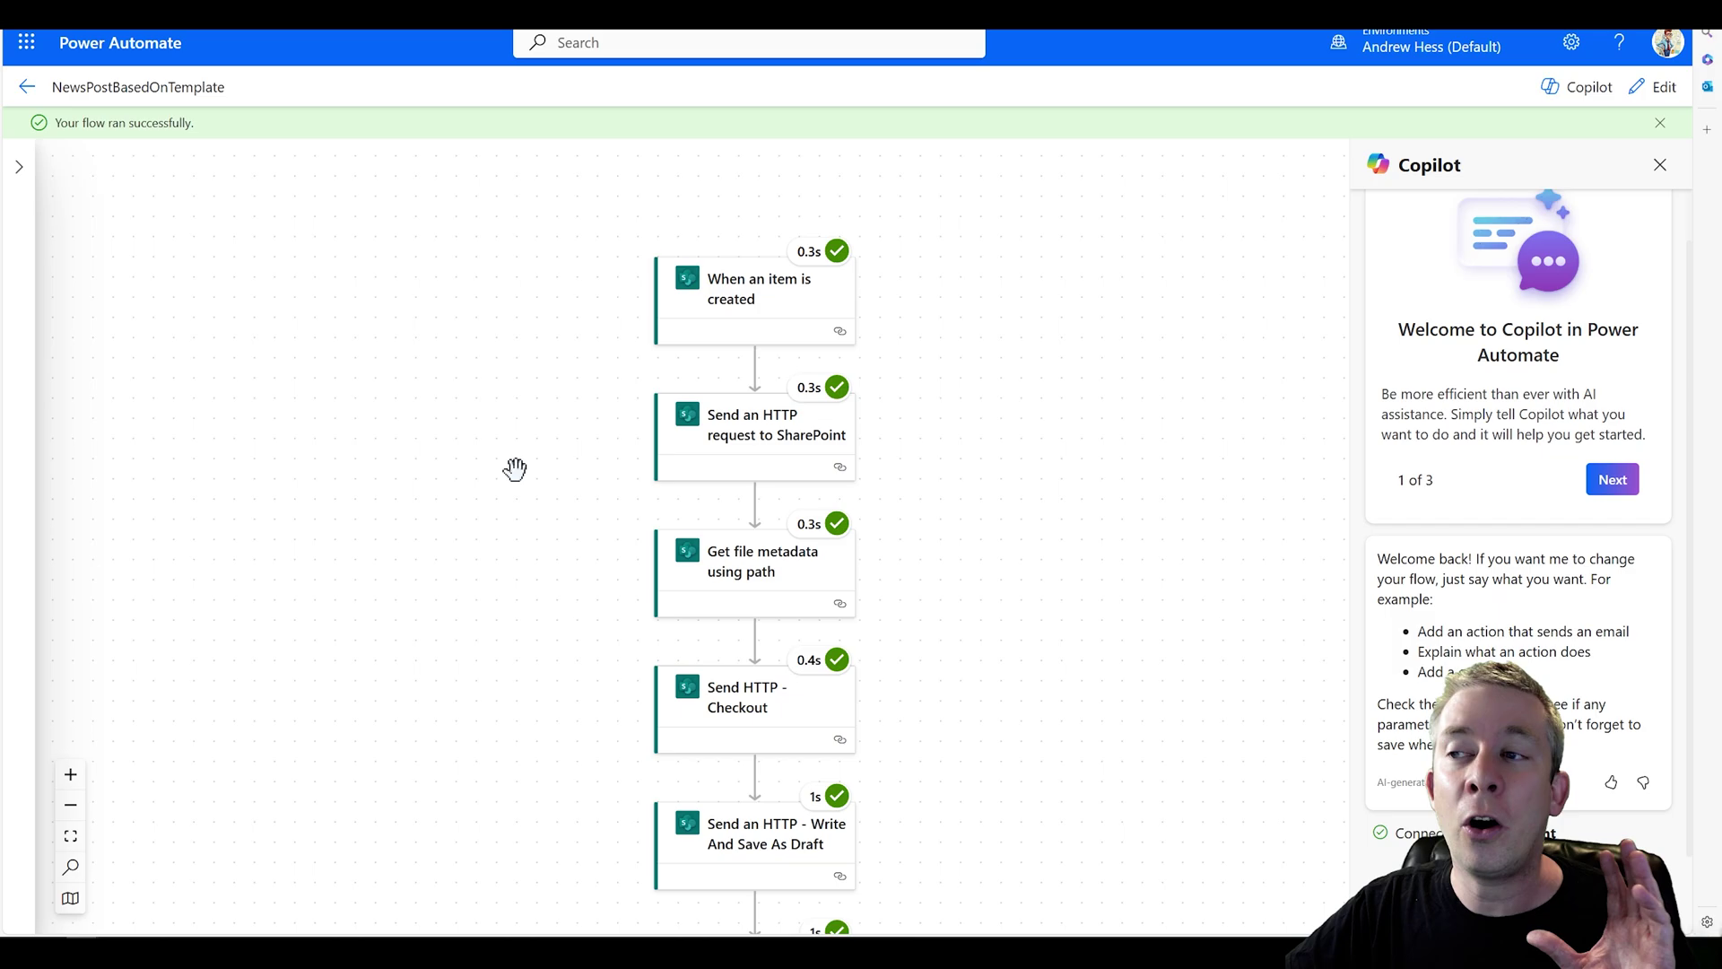
pyautogui.scroll(-3, 493, 404)
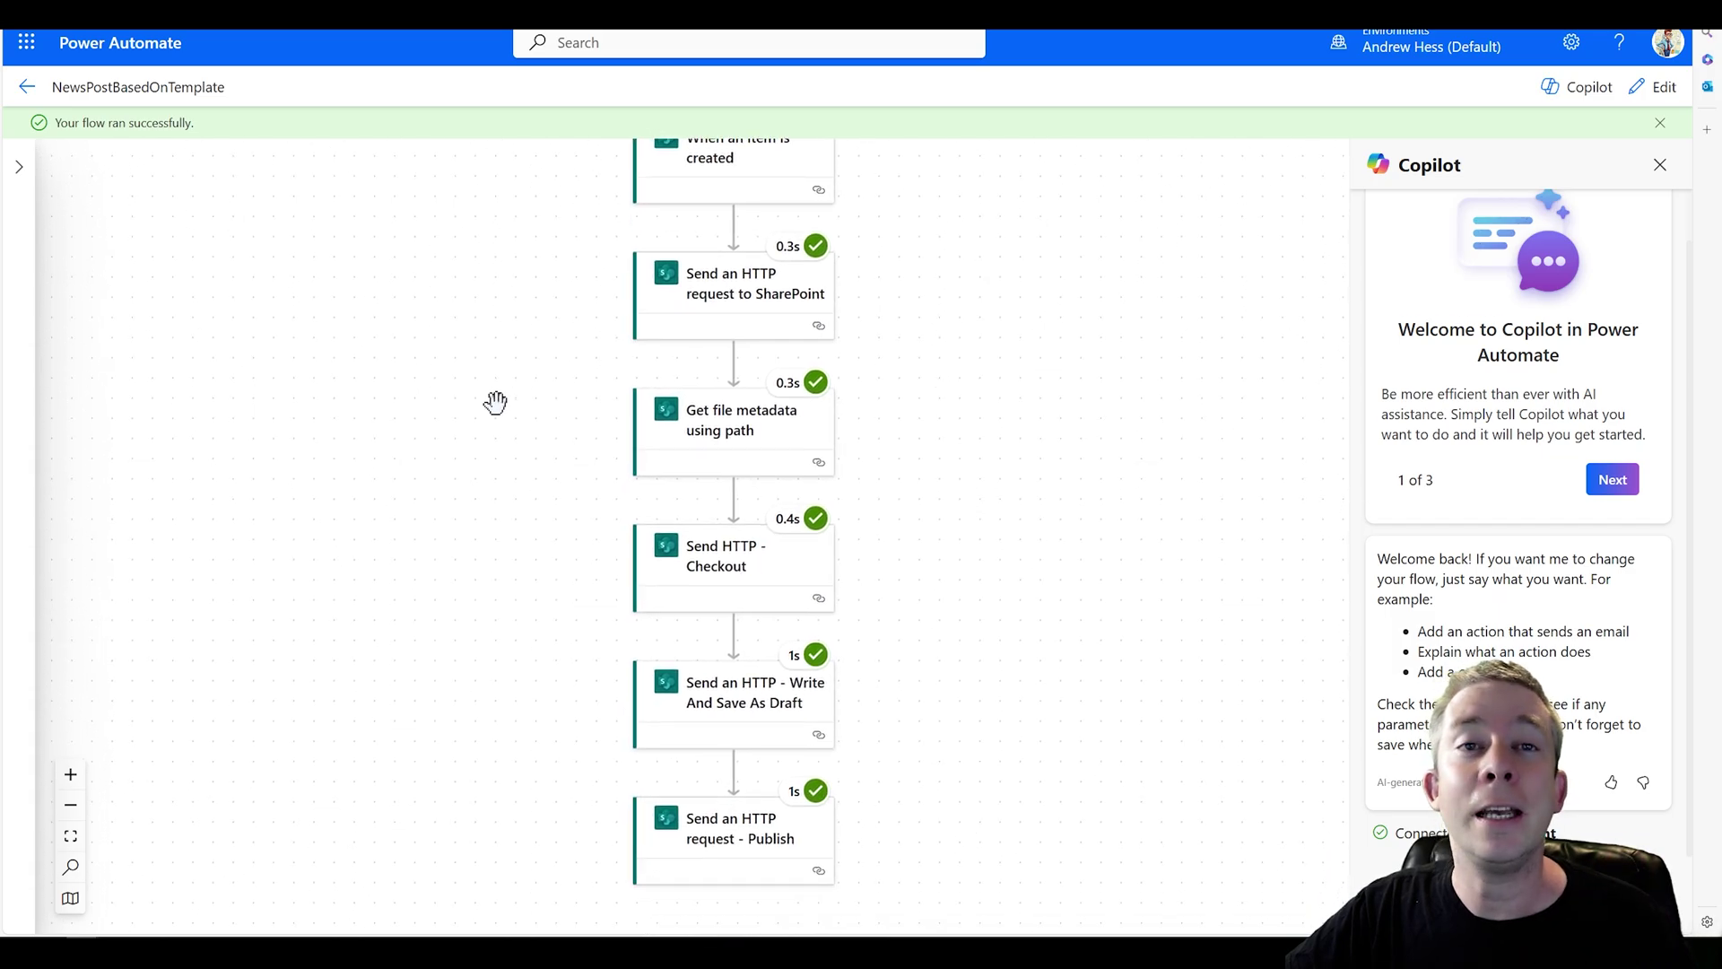
pyautogui.scroll(-1, 497, 404)
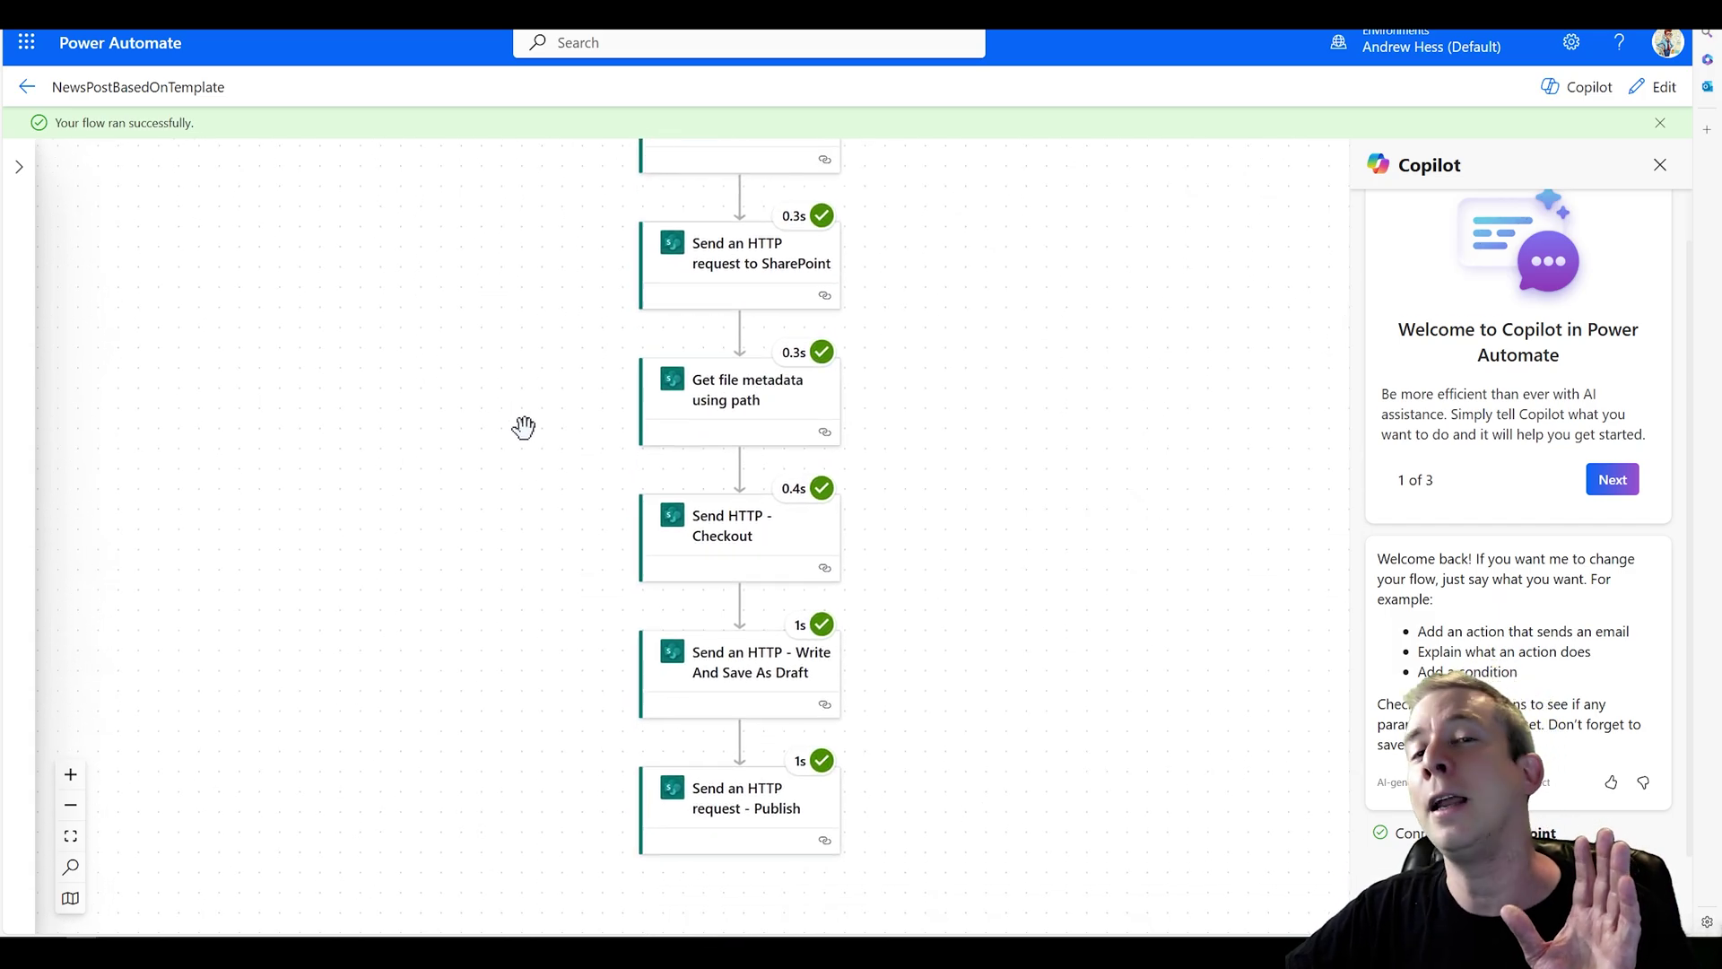